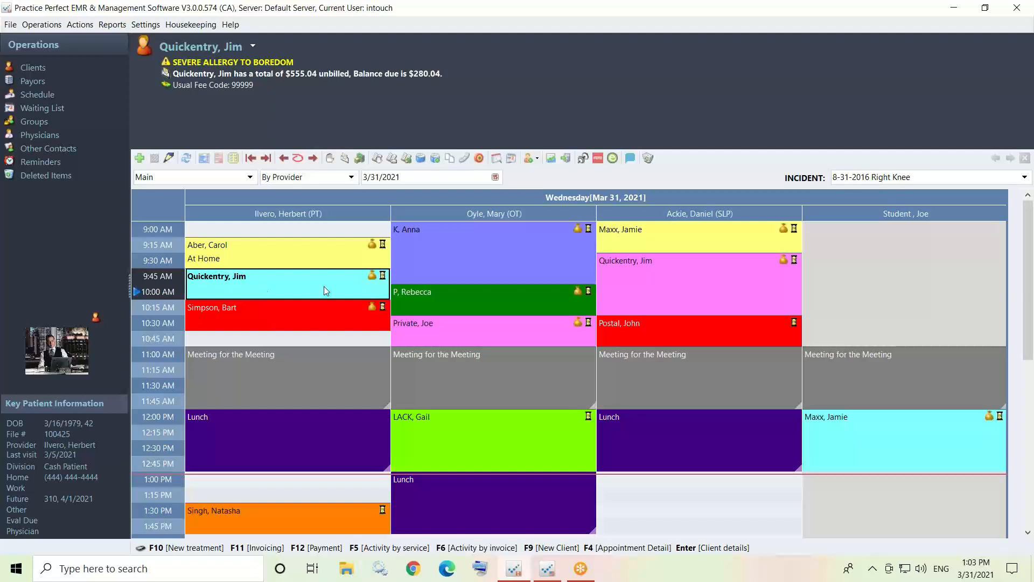
# Open the client record from the 9:45 AM appointment in the first provider's schedule and show its incidents.
pyautogui.doubleClick(287, 287)
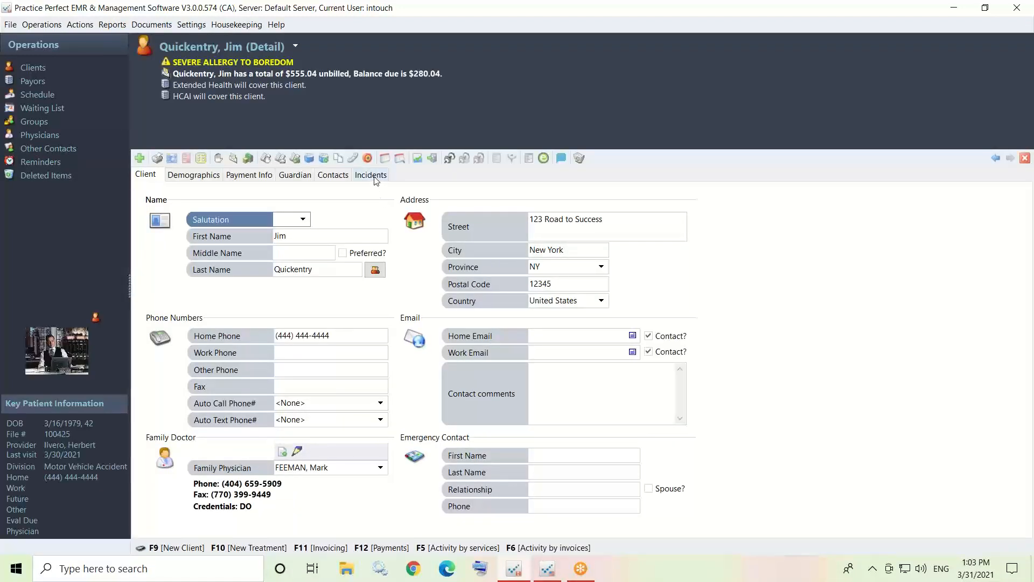
pyautogui.click(375, 177)
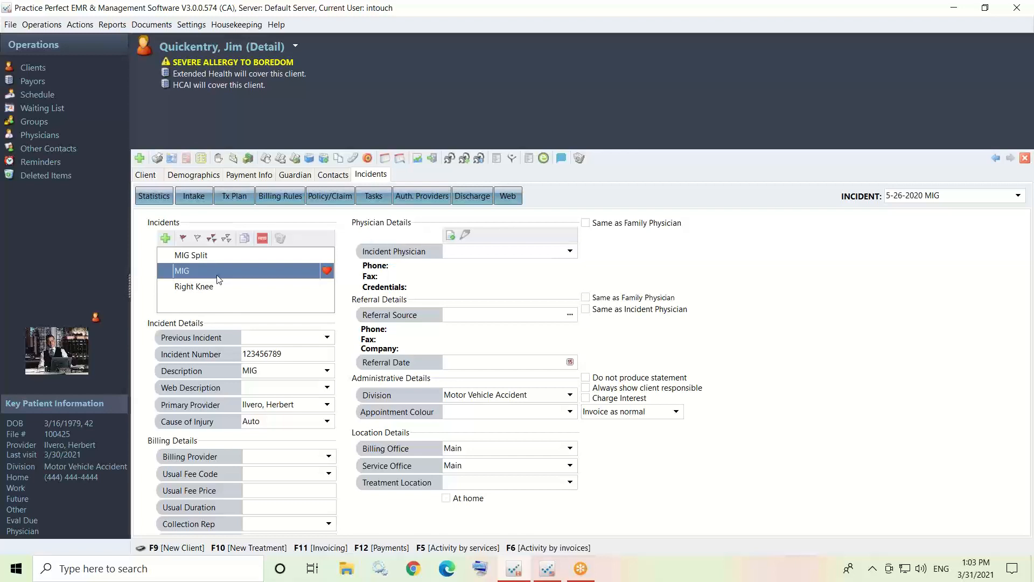
# Open the list of financial fee codes and flag MIG $0, MIG00, MIG01, MIG02, MIG03 and MIGSG.
pyautogui.click(251, 26)
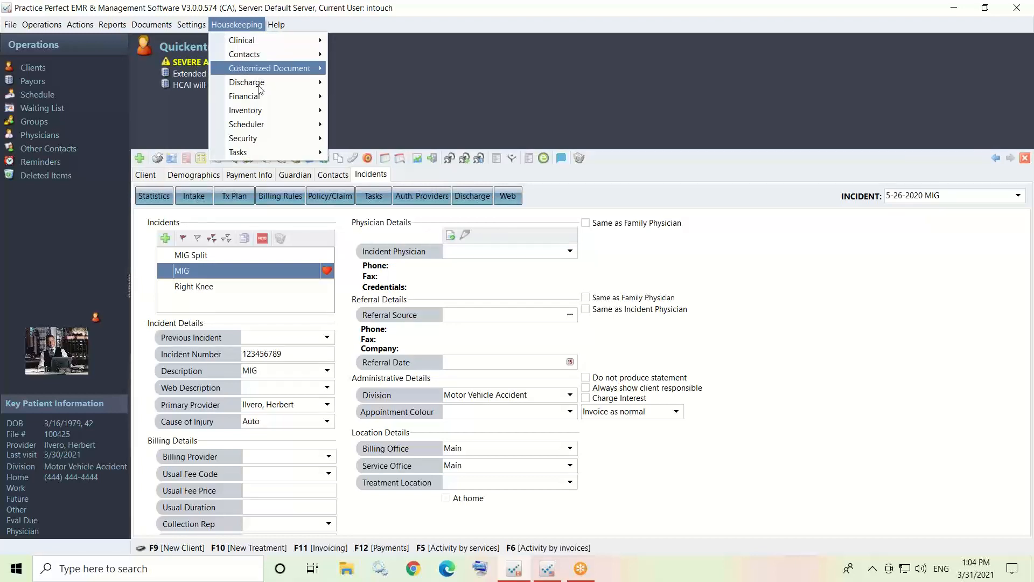
pyautogui.moveTo(260, 98)
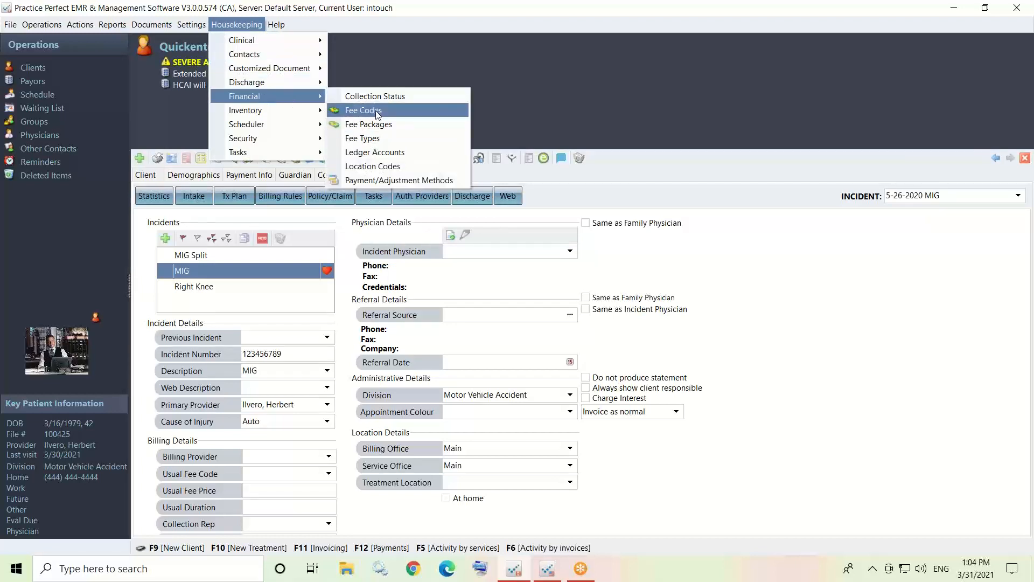
pyautogui.click(377, 111)
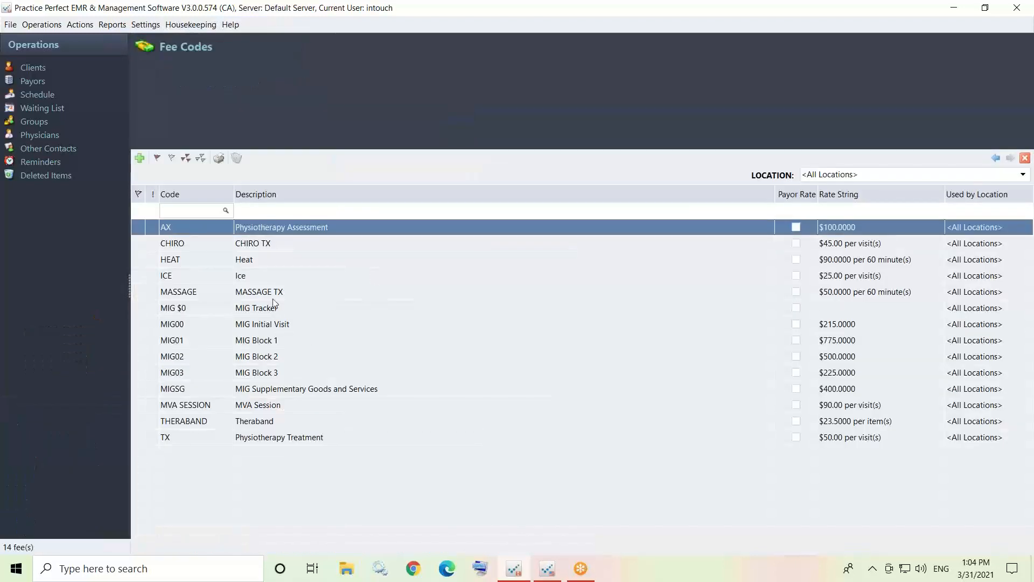
pyautogui.click(276, 309)
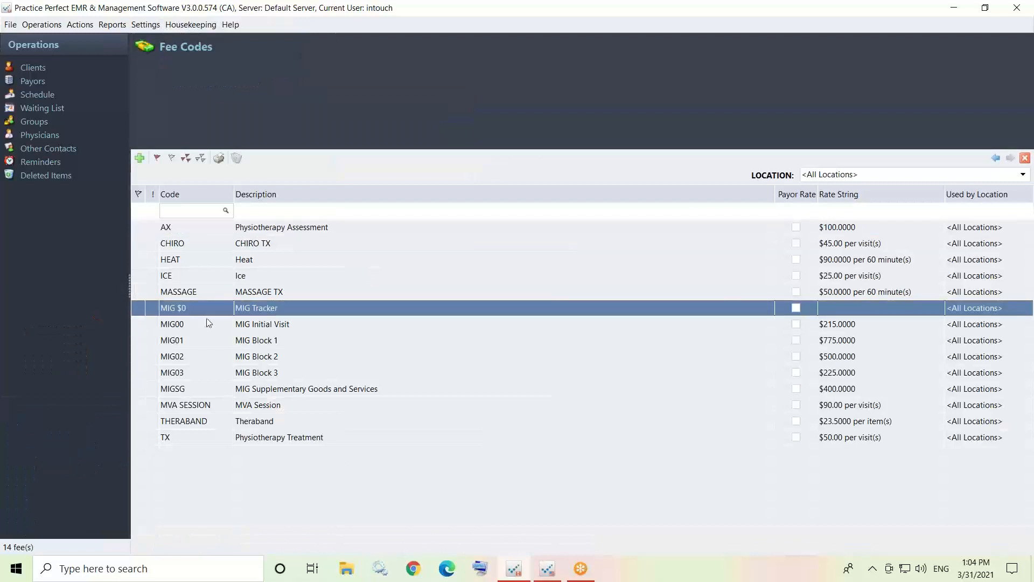
pyautogui.click(138, 308)
pyautogui.click(137, 323)
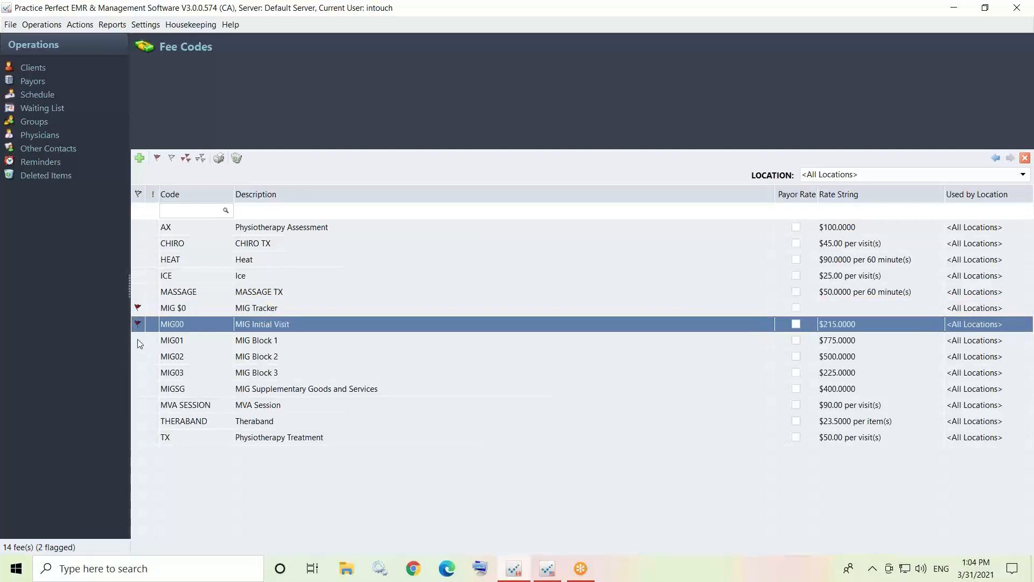
pyautogui.click(137, 338)
pyautogui.click(141, 356)
pyautogui.click(141, 373)
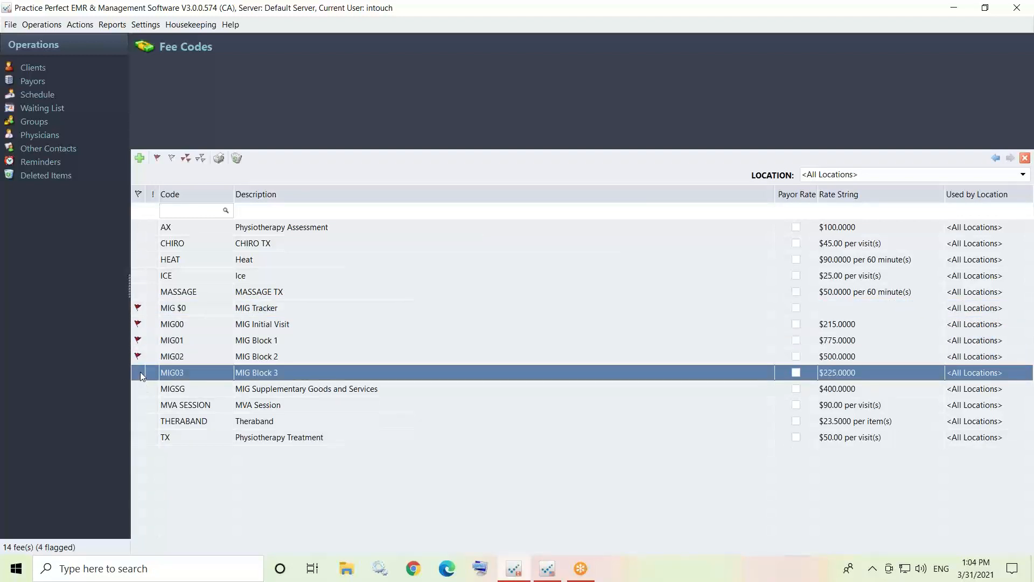
pyautogui.click(141, 389)
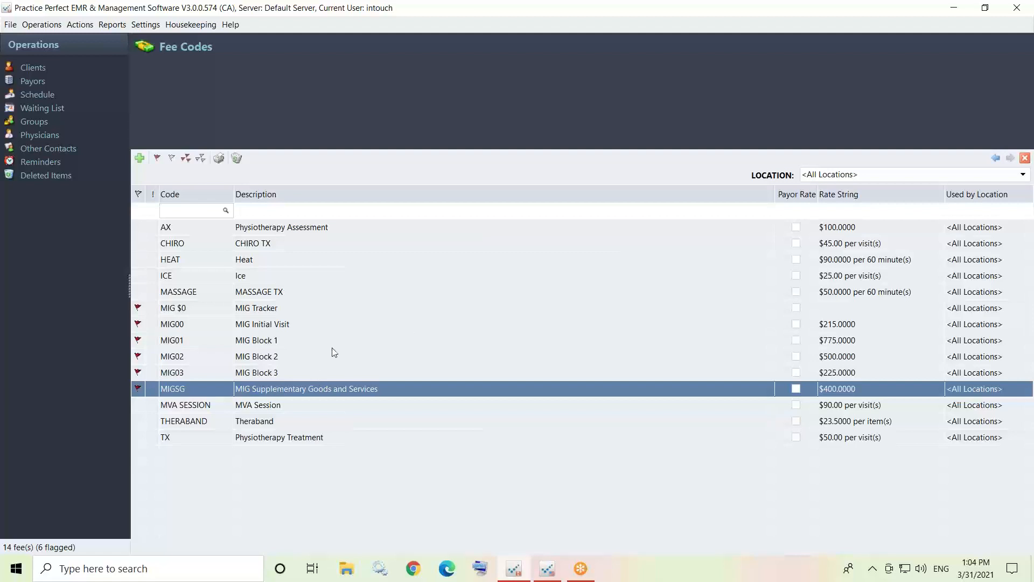
# Open the details of the MIG00 fee code and examine its rate and fee type.
pyautogui.doubleClick(289, 323)
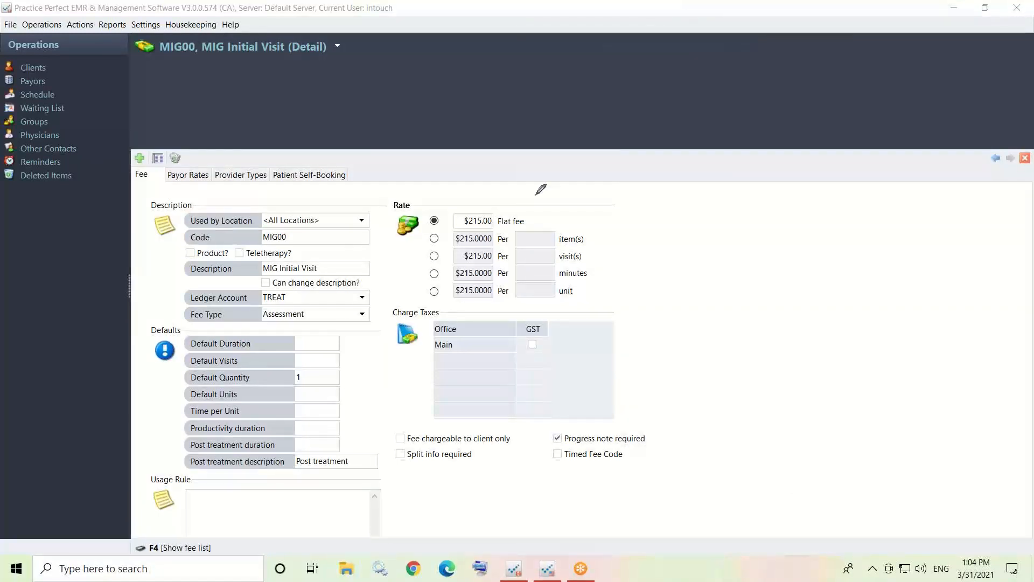
pyautogui.moveTo(536, 193); pyautogui.dragTo(527, 182)
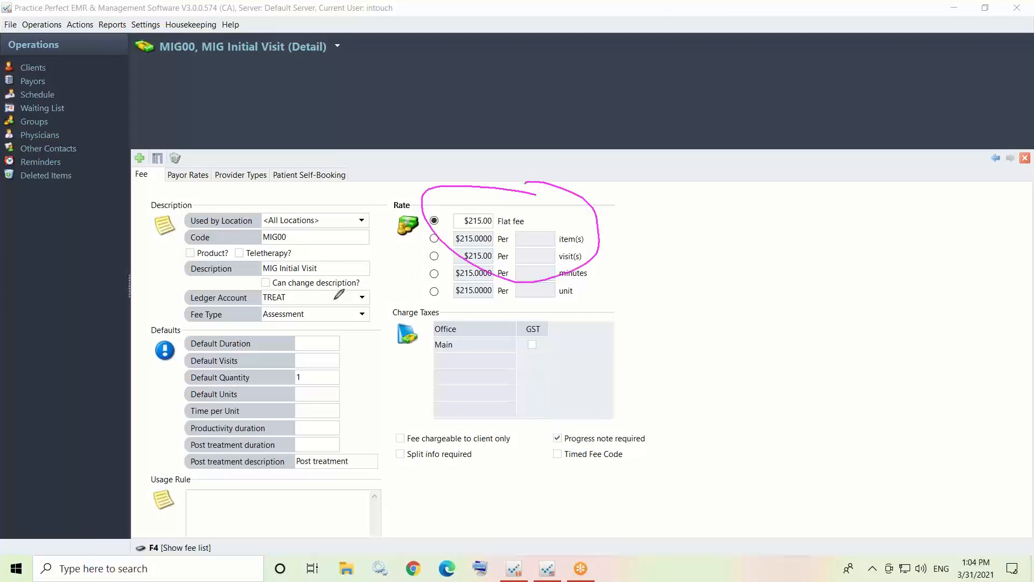
pyautogui.moveTo(242, 301)
pyautogui.mouseDown()
pyautogui.moveTo(339, 300)
pyautogui.moveTo(313, 300)
pyautogui.mouseUp()
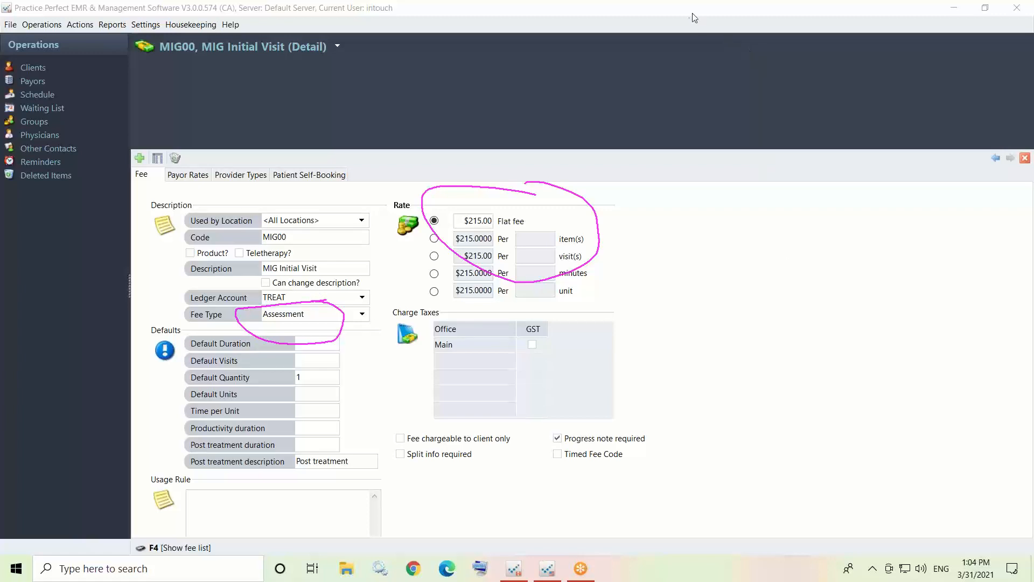
pyautogui.click(664, 97)
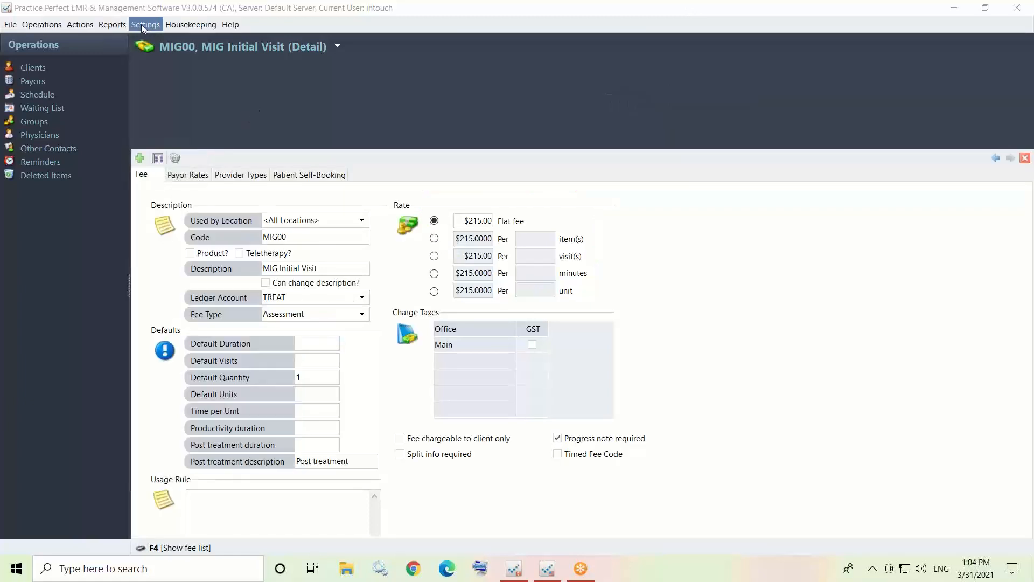
# Open the fee mappings in the AISI/HCAI invoice settings and examine the MIG fees' AISI categories and OCF21C codes.
pyautogui.click(143, 27)
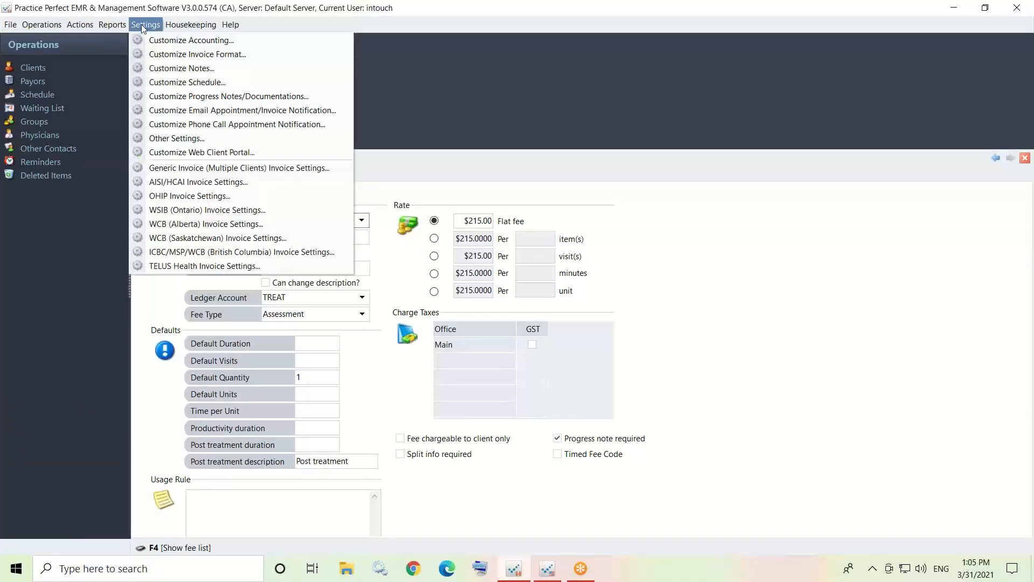
pyautogui.click(183, 183)
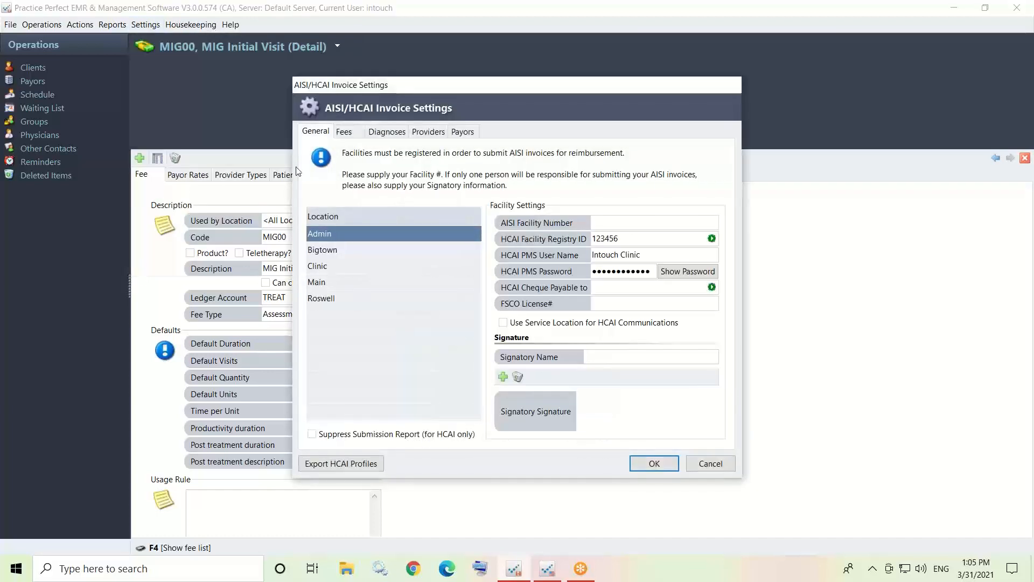
pyautogui.click(356, 134)
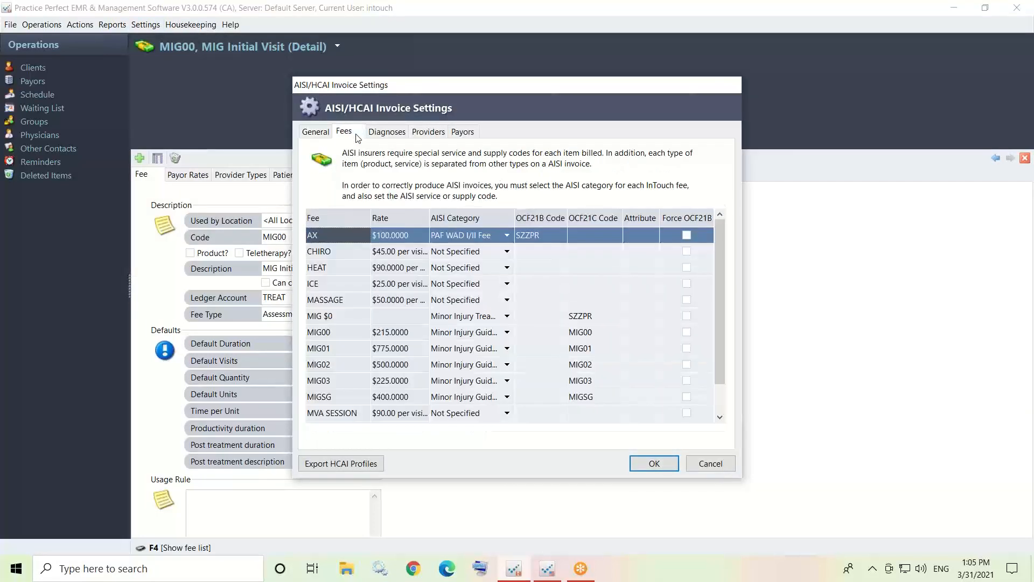
pyautogui.click(331, 331)
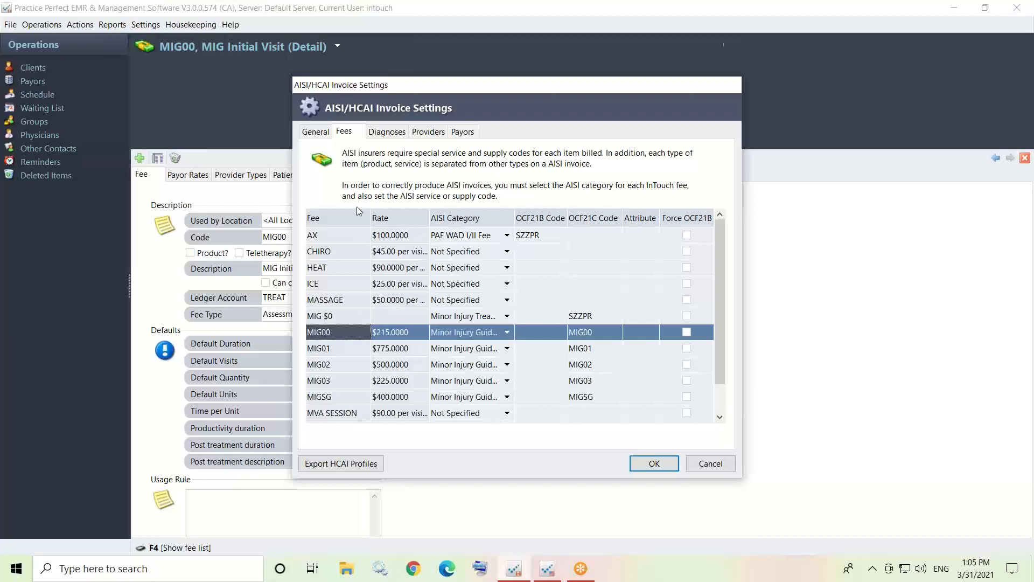
pyautogui.click(684, 13)
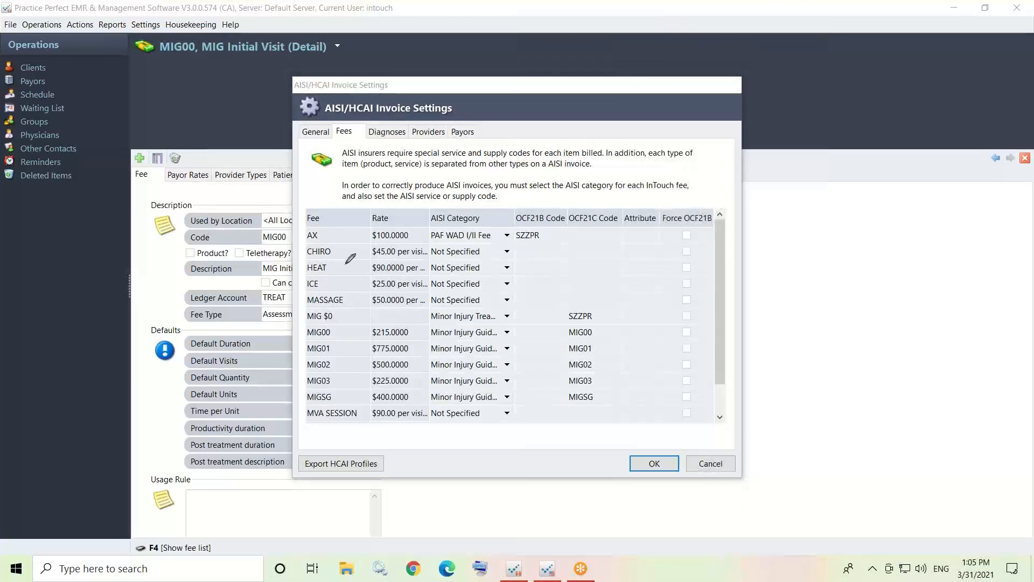
pyautogui.moveTo(334, 377)
pyautogui.mouseDown()
pyautogui.moveTo(321, 271)
pyautogui.moveTo(305, 290)
pyautogui.moveTo(324, 389)
pyautogui.moveTo(304, 361)
pyautogui.mouseUp()
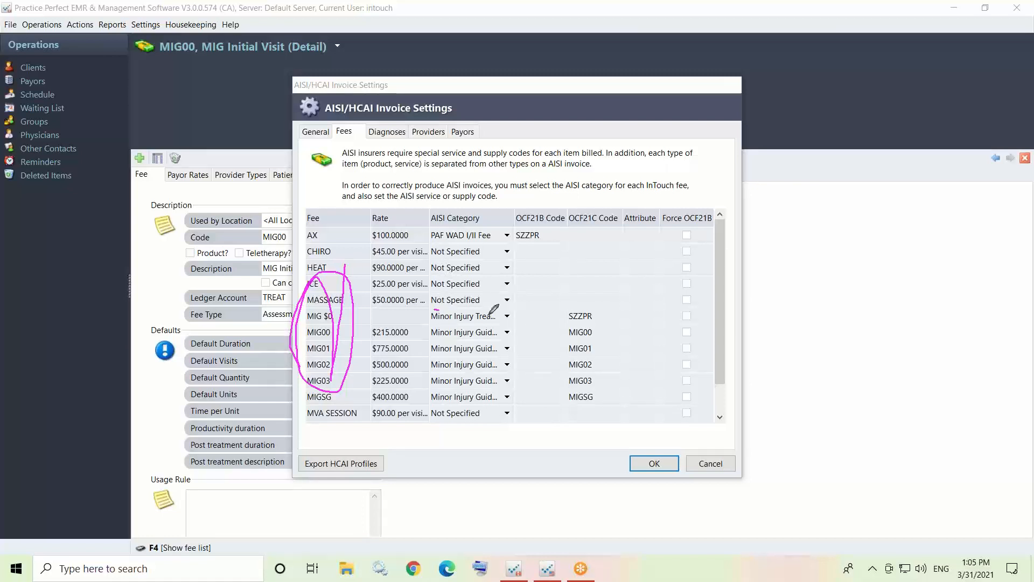
pyautogui.moveTo(434, 311); pyautogui.dragTo(499, 312)
pyautogui.moveTo(568, 320)
pyautogui.mouseDown()
pyautogui.moveTo(618, 321)
pyautogui.moveTo(566, 322)
pyautogui.mouseUp()
pyautogui.click(683, 98)
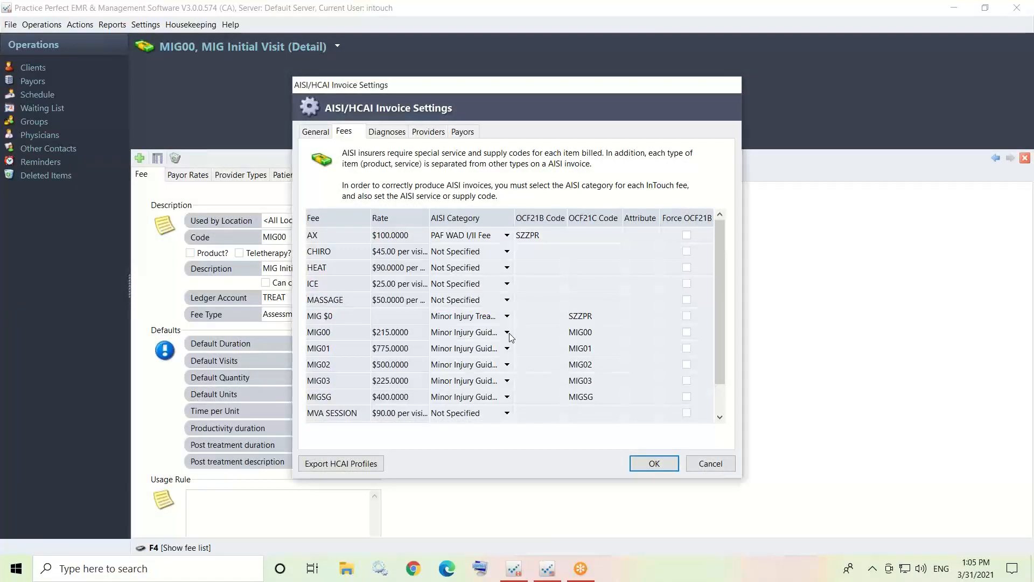
# Switch MIG00's AISI category to Services, then set it back to Minor Injury GuideLine.
pyautogui.click(507, 332)
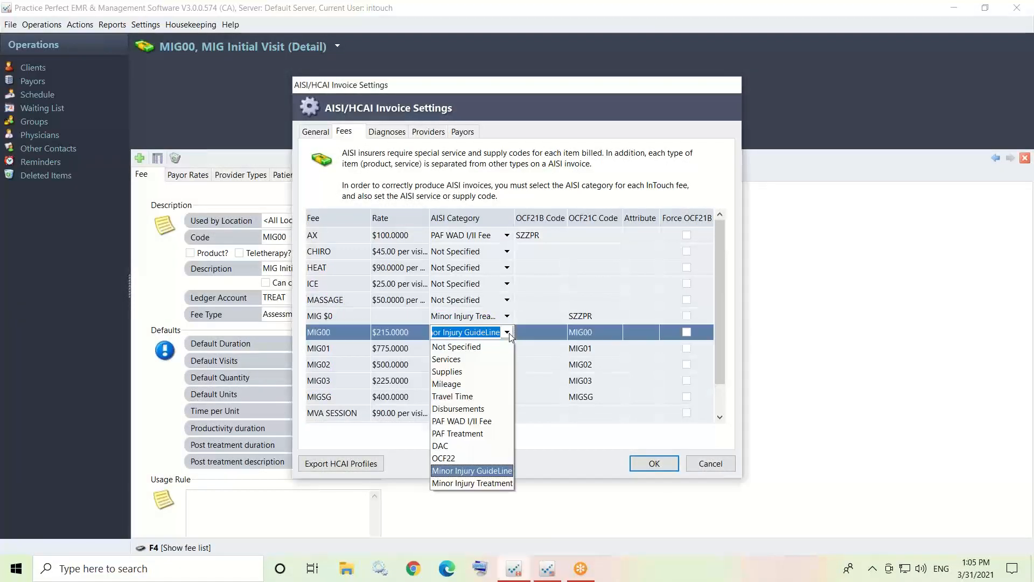
pyautogui.click(458, 360)
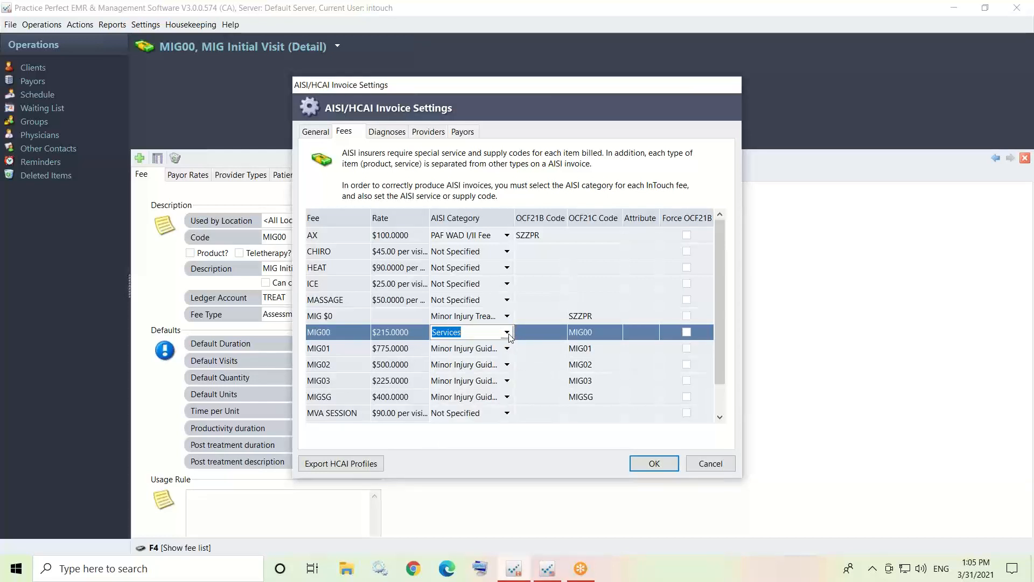
pyautogui.click(507, 332)
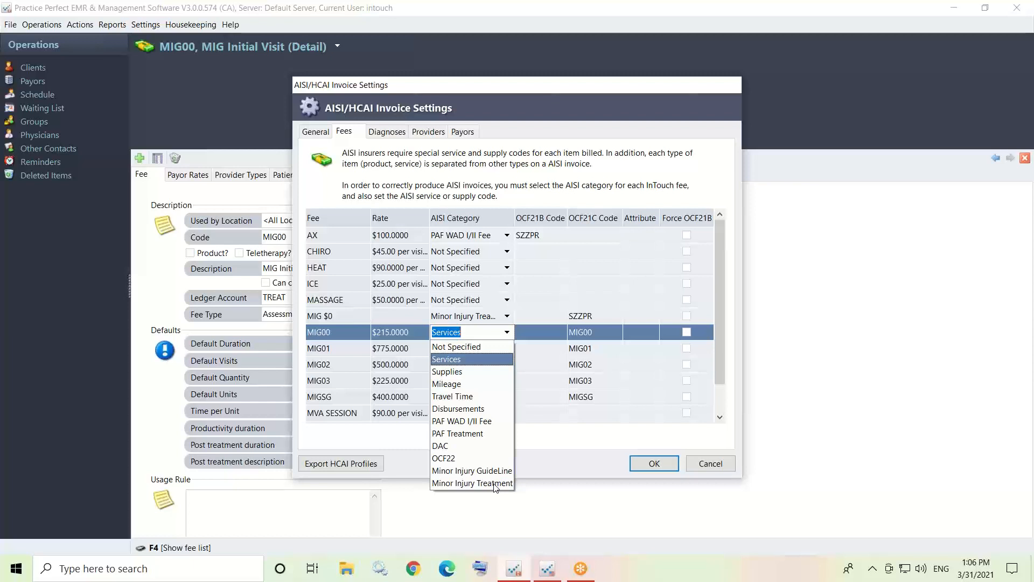
pyautogui.click(491, 472)
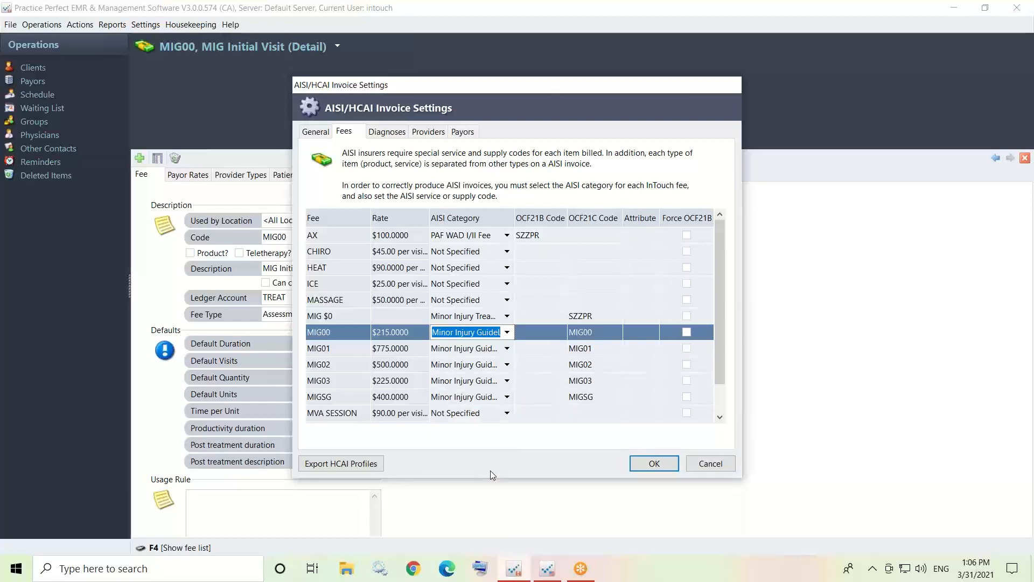
pyautogui.click(686, 10)
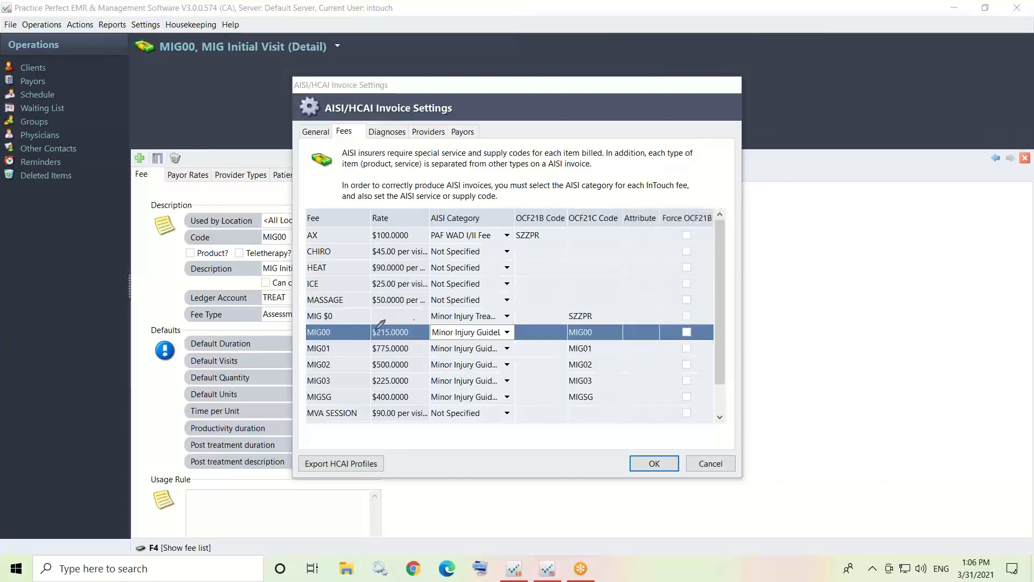
pyautogui.moveTo(375, 329); pyautogui.dragTo(530, 350)
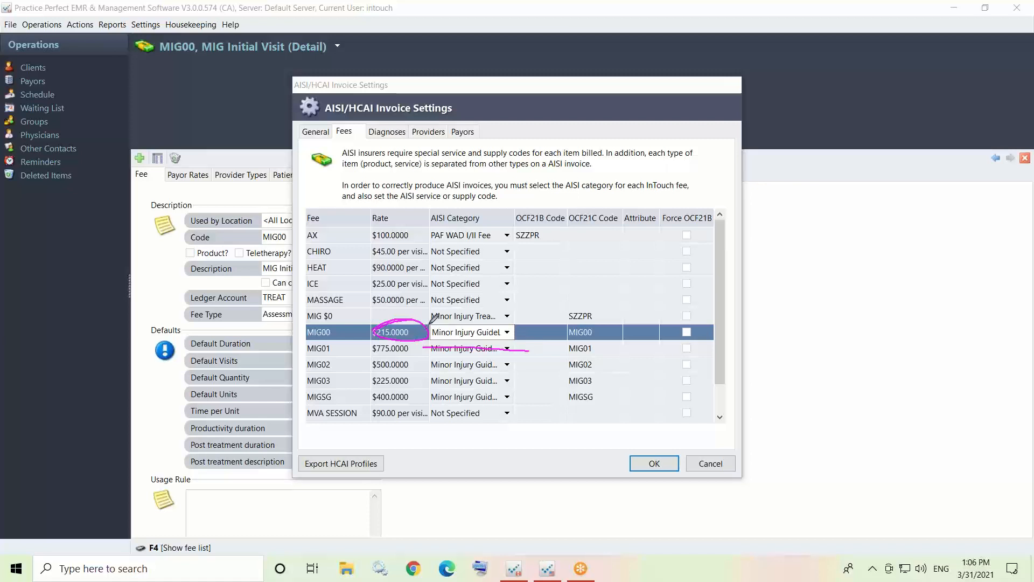
pyautogui.moveTo(537, 319)
pyautogui.mouseDown()
pyautogui.moveTo(421, 290)
pyautogui.moveTo(460, 323)
pyautogui.mouseUp()
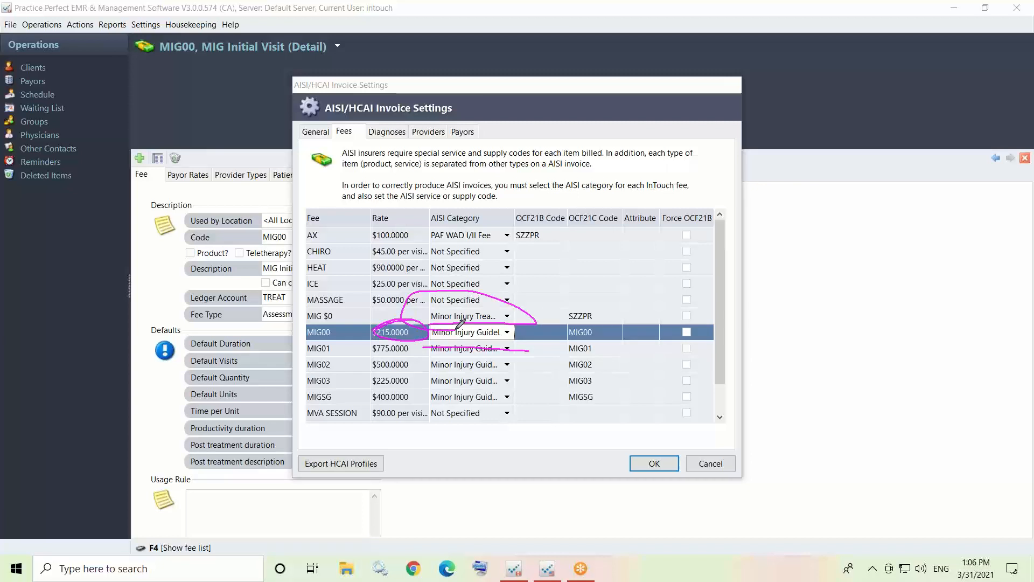
pyautogui.moveTo(390, 322)
pyautogui.mouseDown()
pyautogui.moveTo(409, 301)
pyautogui.moveTo(425, 311)
pyautogui.mouseUp()
pyautogui.click(678, 95)
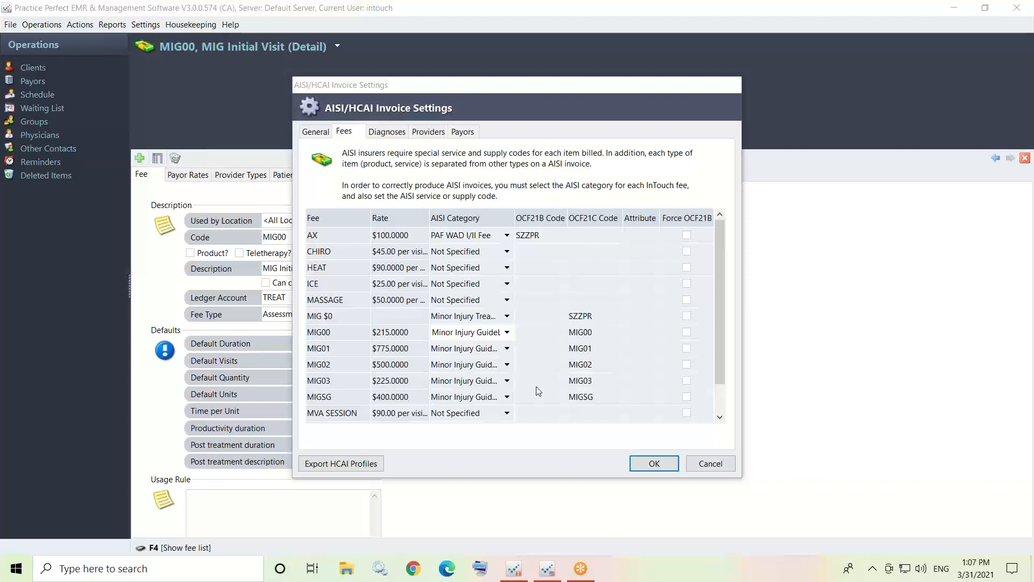
# Check the OCF21C codes of the MIG fees, then accept and close the AISI/HCAI invoice settings.
pyautogui.click(593, 336)
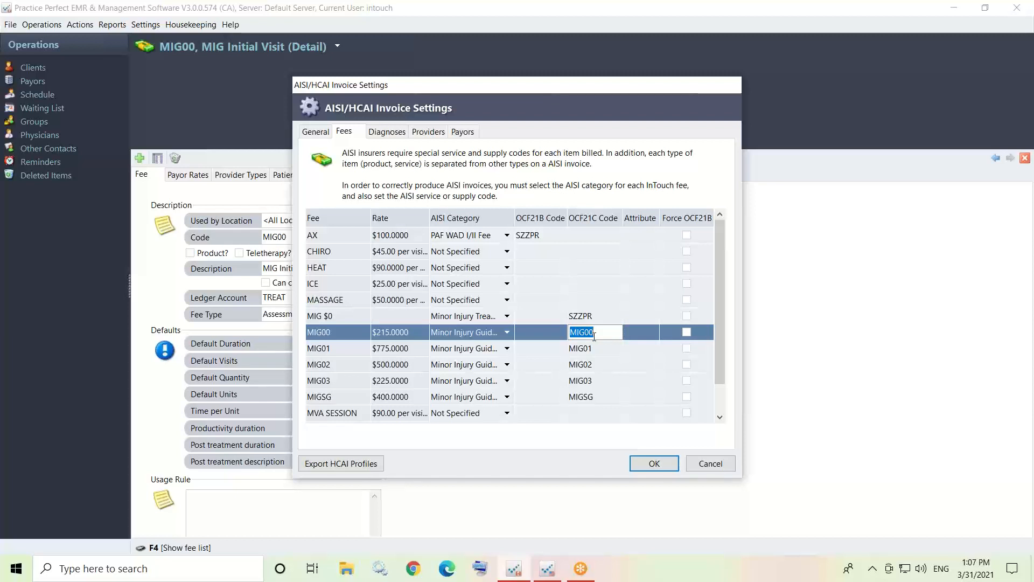
pyautogui.click(682, 9)
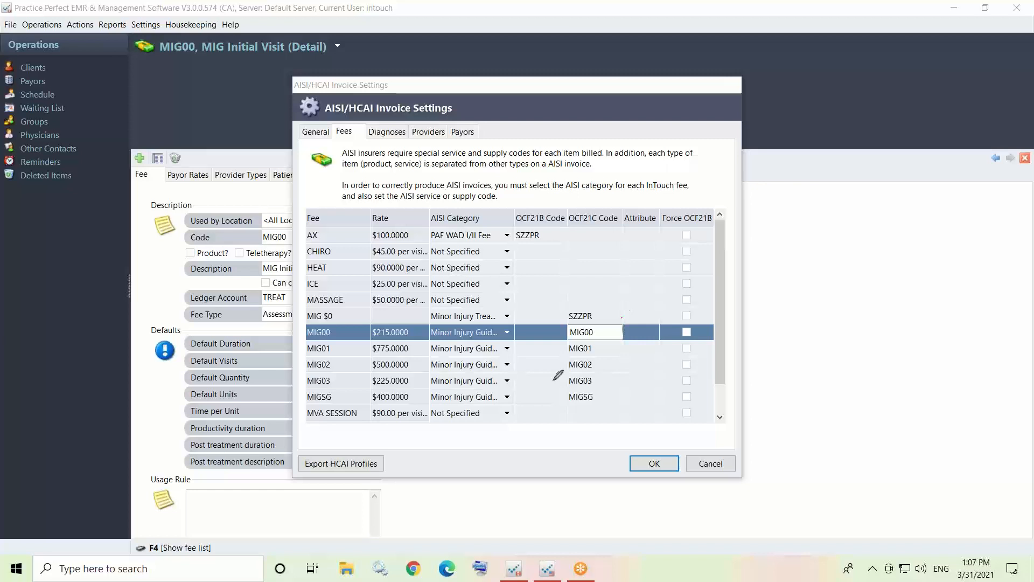
pyautogui.moveTo(622, 317)
pyautogui.mouseDown()
pyautogui.moveTo(548, 386)
pyautogui.moveTo(609, 325)
pyautogui.mouseUp()
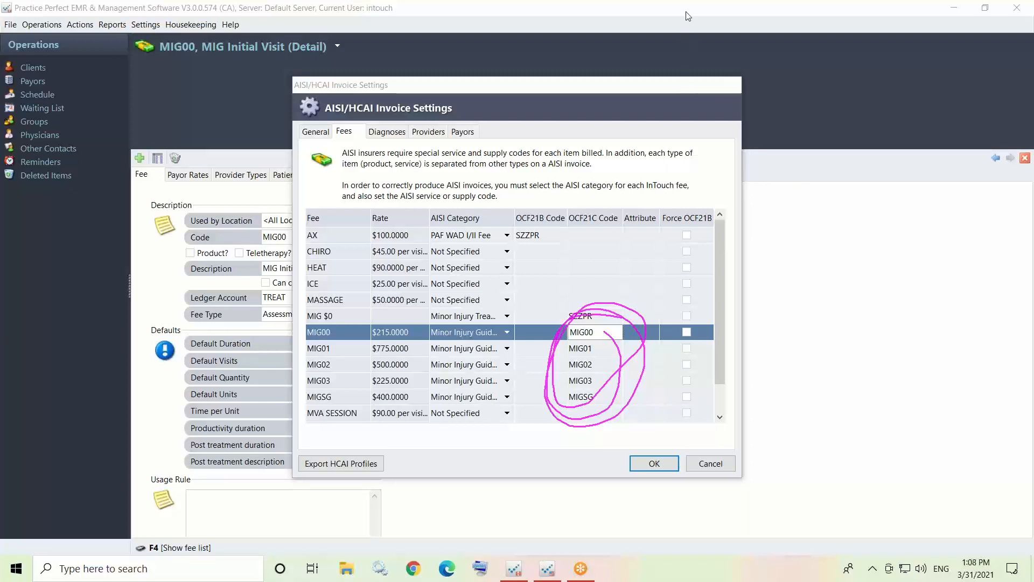
pyautogui.click(664, 98)
pyautogui.click(651, 470)
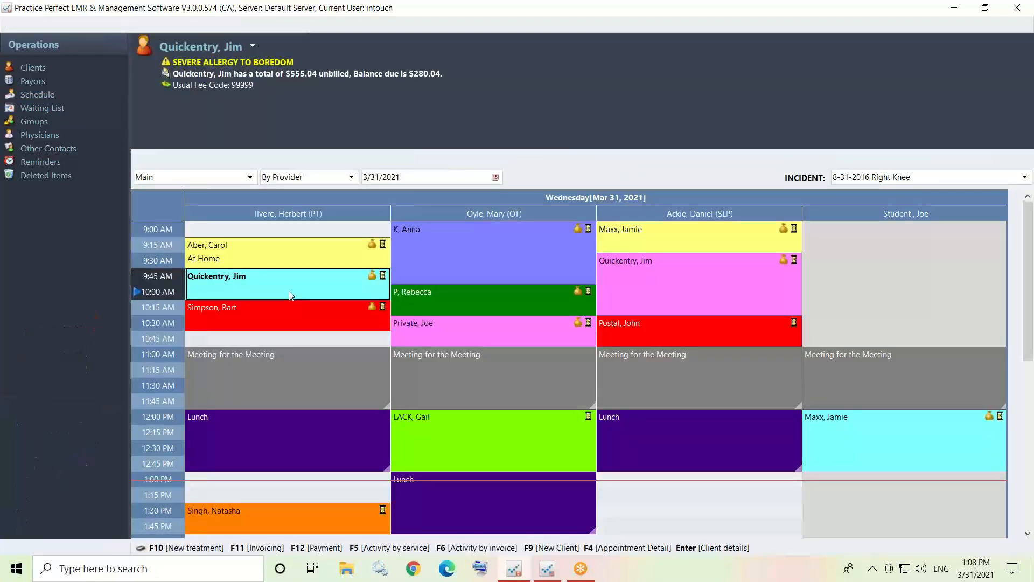
# Reopen the 9:45 AM client's record from the schedule and list the MIG incident's activities by service.
pyautogui.doubleClick(290, 295)
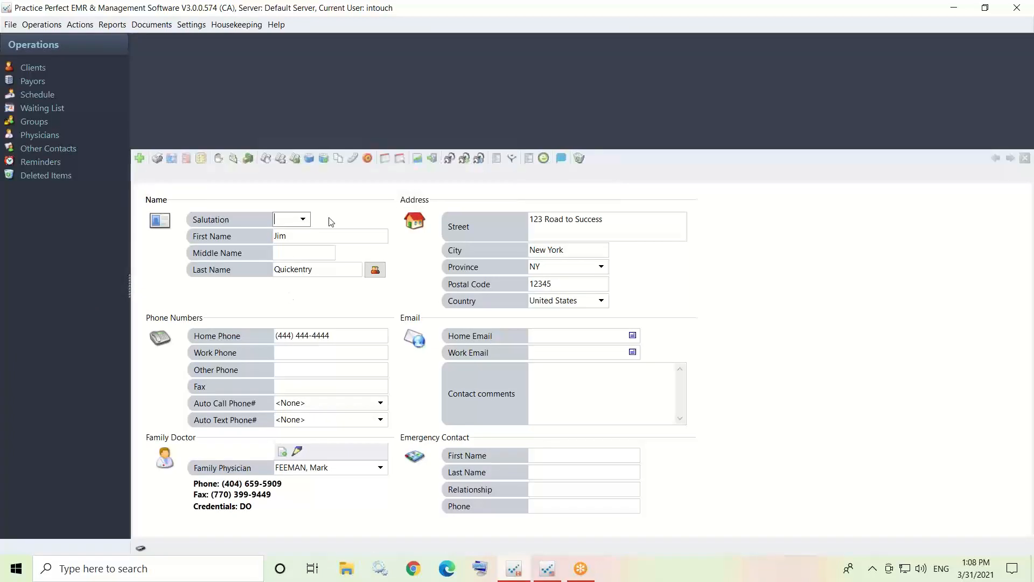
pyautogui.click(371, 175)
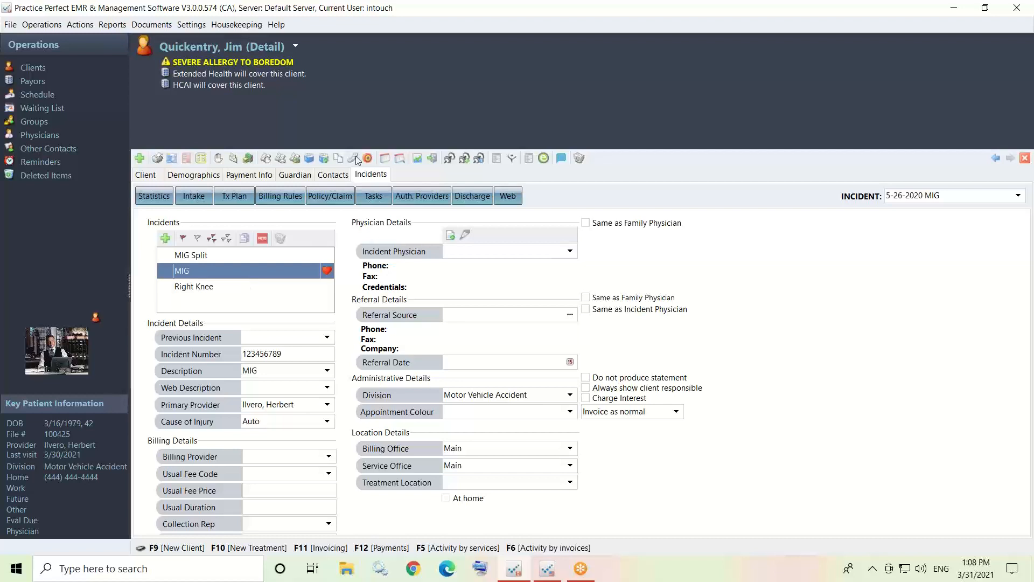
pyautogui.click(268, 158)
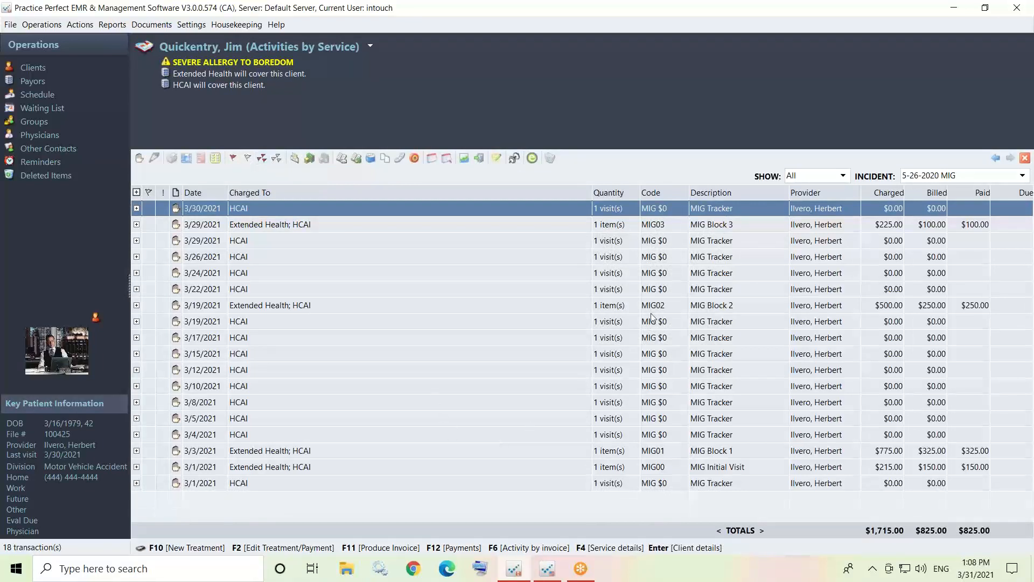
# Mark the Extended Health and HCAI coverage notes and the Charged To column with the annotation pen, then clear the markings.
pyautogui.click(684, 13)
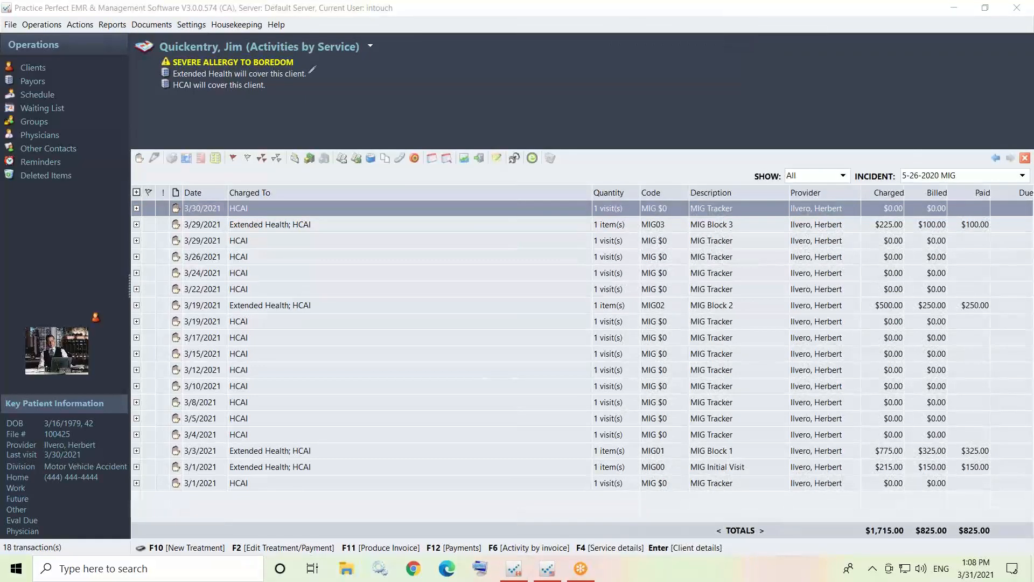
pyautogui.moveTo(375, 76); pyautogui.dragTo(309, 74)
pyautogui.moveTo(337, 89); pyautogui.dragTo(280, 90)
pyautogui.moveTo(167, 90)
pyautogui.mouseDown()
pyautogui.moveTo(271, 96)
pyautogui.moveTo(330, 72)
pyautogui.mouseUp()
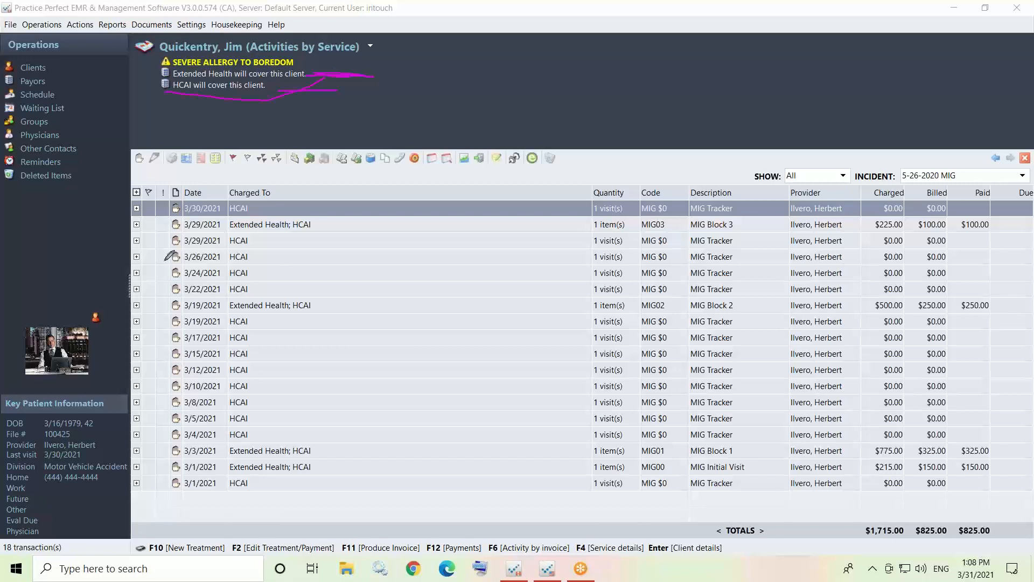
pyautogui.moveTo(287, 207); pyautogui.dragTo(297, 494)
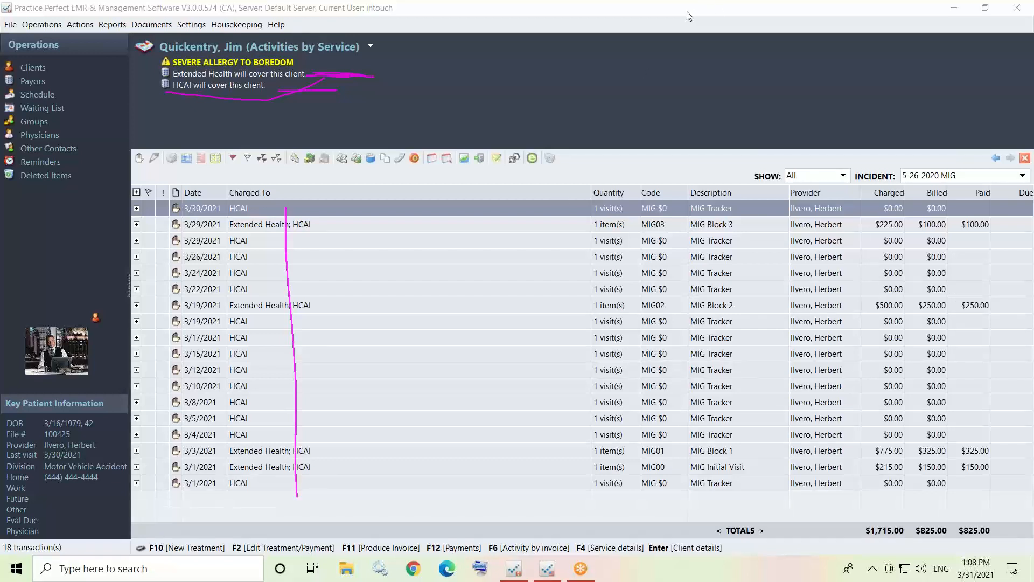
pyautogui.click(667, 96)
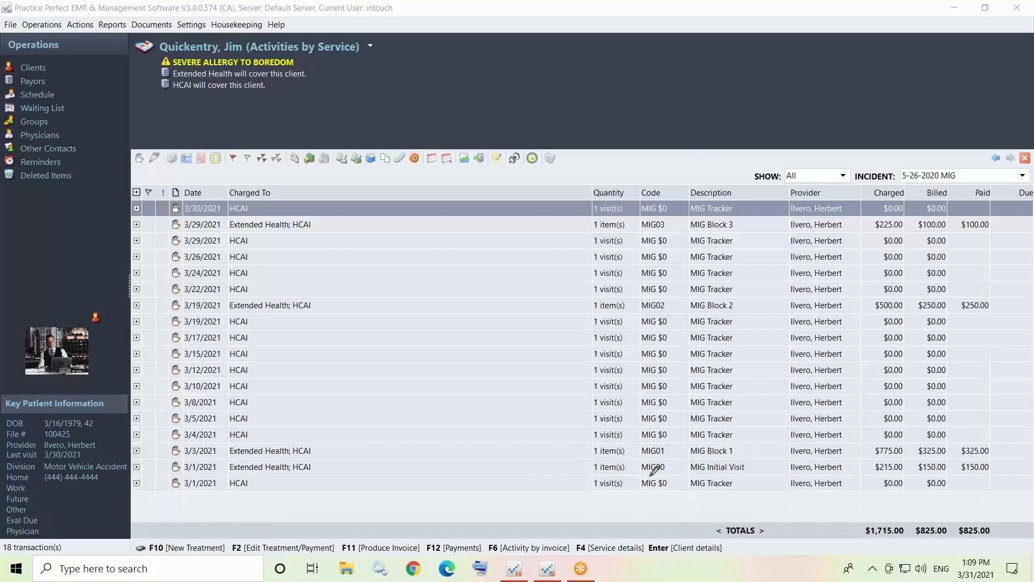
# Underline the MIG00 initial visit and MIG01 block 1 activities and their charges with the annotation pen.
pyautogui.moveTo(650, 475); pyautogui.dragTo(787, 480)
pyautogui.moveTo(868, 473); pyautogui.dragTo(905, 473)
pyautogui.moveTo(634, 459); pyautogui.dragTo(749, 462)
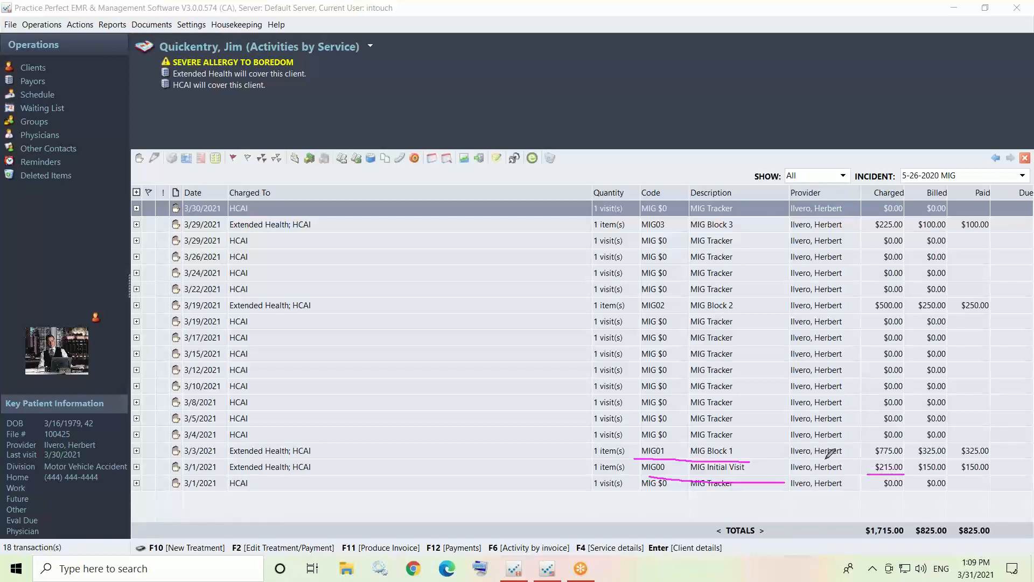
pyautogui.moveTo(825, 459); pyautogui.dragTo(902, 462)
# Mark the MIG Tracker visits following MIG Block 1, their charges and the block's fee, then clear the annotations.
pyautogui.moveTo(639, 441); pyautogui.dragTo(767, 446)
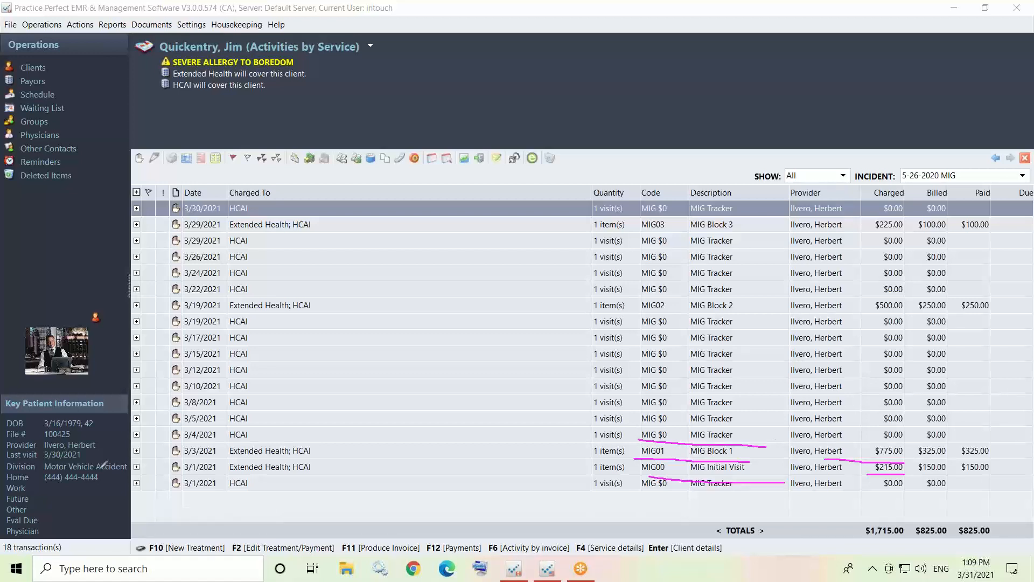
pyautogui.moveTo(162, 434); pyautogui.dragTo(215, 438)
pyautogui.moveTo(155, 420)
pyautogui.mouseDown()
pyautogui.moveTo(196, 425)
pyautogui.moveTo(204, 409)
pyautogui.moveTo(191, 387)
pyautogui.mouseUp()
pyautogui.moveTo(873, 438)
pyautogui.mouseDown()
pyautogui.moveTo(936, 438)
pyautogui.moveTo(972, 384)
pyautogui.moveTo(853, 368)
pyautogui.moveTo(872, 354)
pyautogui.mouseUp()
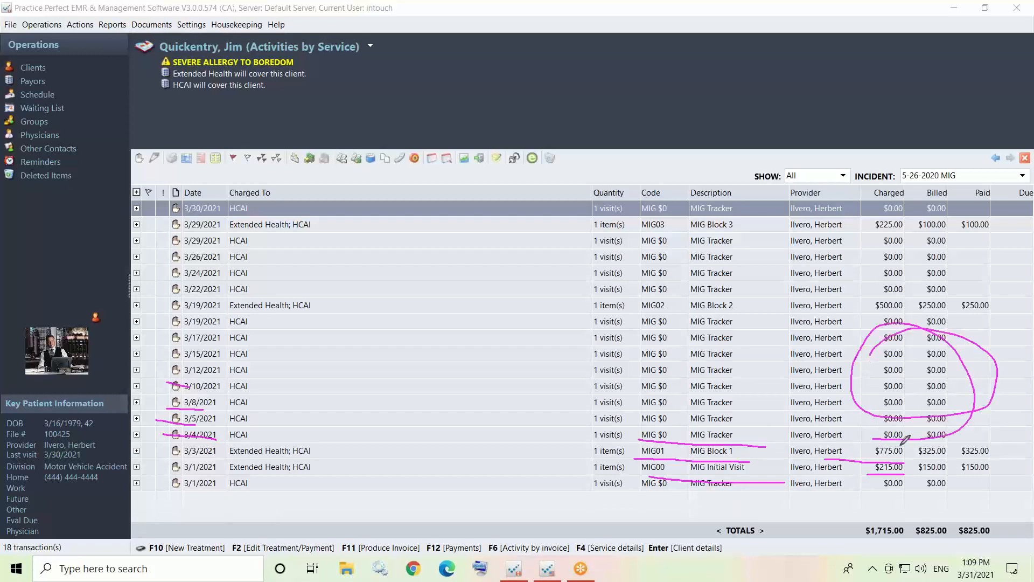
pyautogui.moveTo(900, 445)
pyautogui.mouseDown()
pyautogui.moveTo(854, 448)
pyautogui.moveTo(914, 465)
pyautogui.moveTo(889, 431)
pyautogui.moveTo(868, 440)
pyautogui.mouseUp()
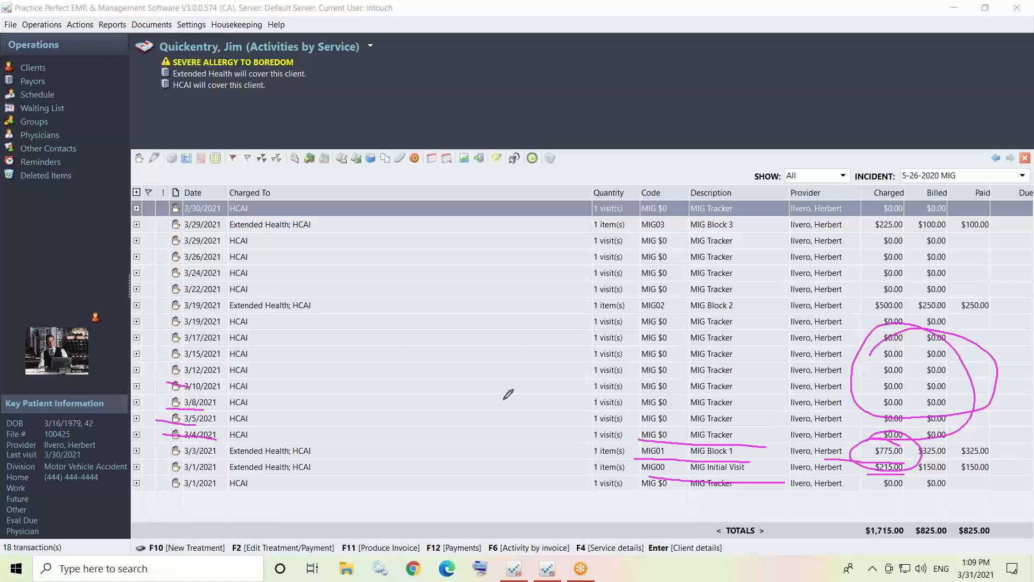
pyautogui.moveTo(663, 373); pyautogui.dragTo(868, 374)
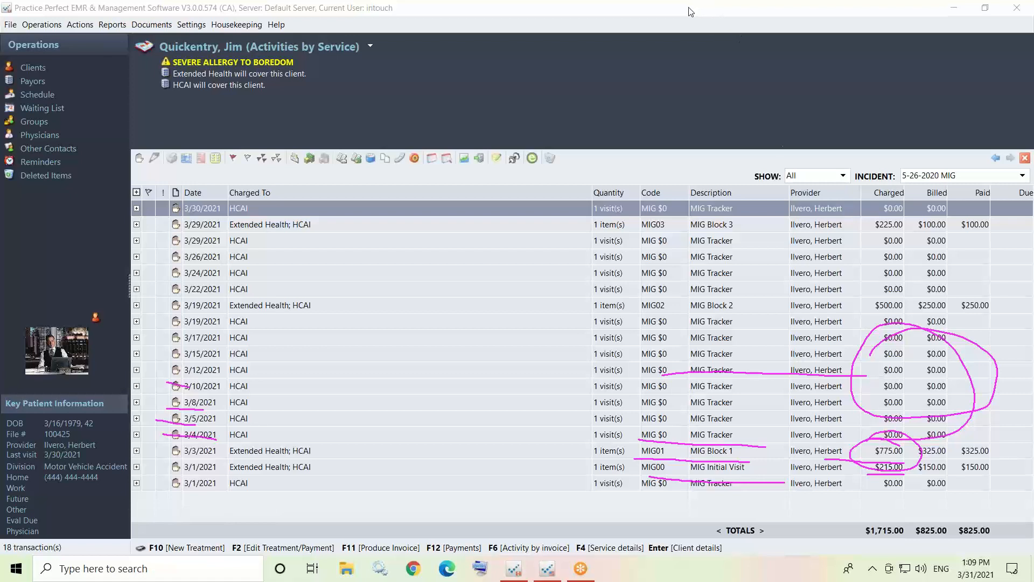
pyautogui.click(690, 95)
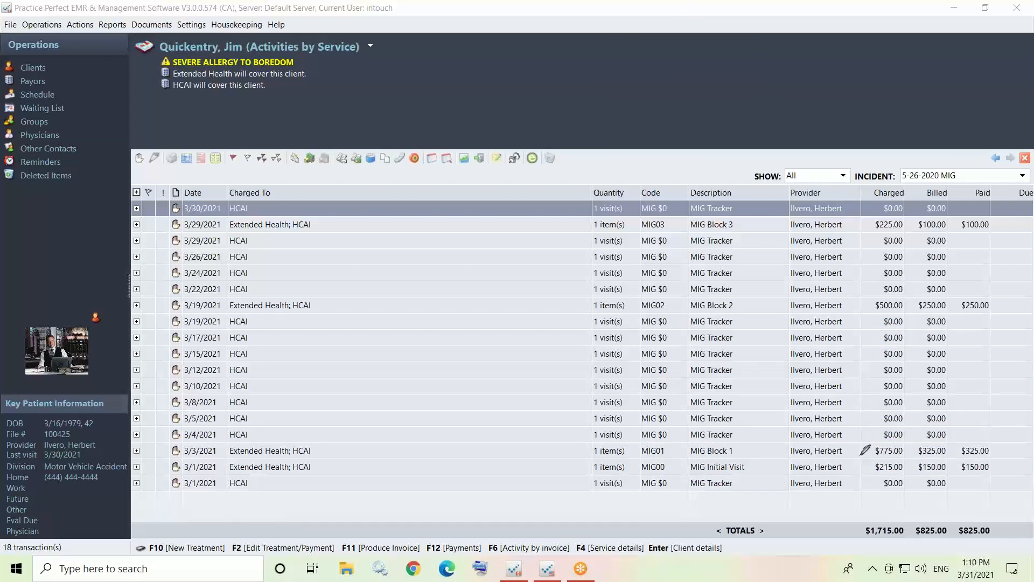
# Underline MIG Block 1, box the tracker visits from 3/4/2021 to 3/19/2021, circle the block's charge, then clear the annotations.
pyautogui.moveTo(714, 461); pyautogui.dragTo(926, 462)
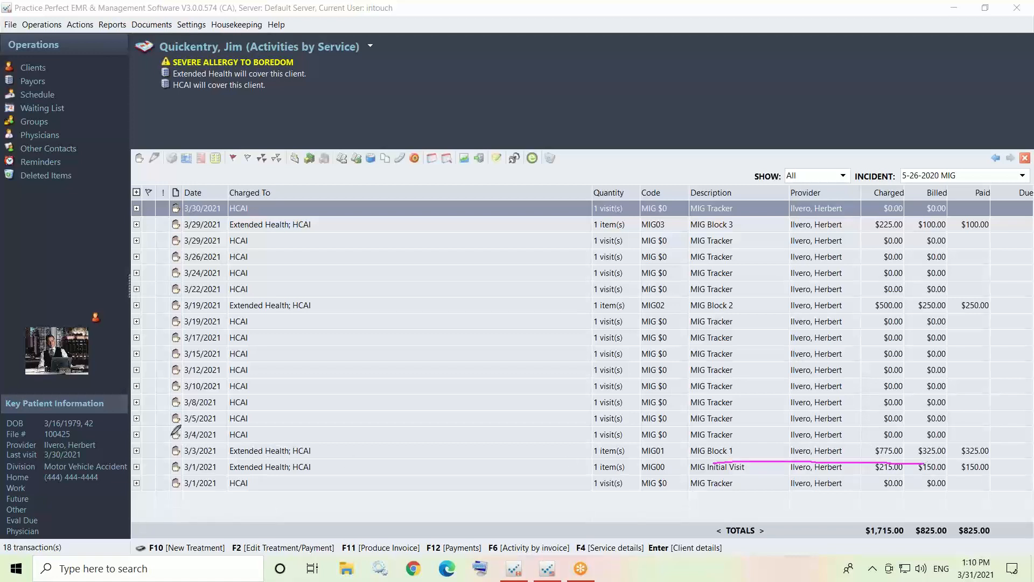
pyautogui.moveTo(163, 441)
pyautogui.mouseDown()
pyautogui.moveTo(175, 322)
pyautogui.moveTo(272, 412)
pyautogui.moveTo(269, 437)
pyautogui.moveTo(147, 449)
pyautogui.mouseUp()
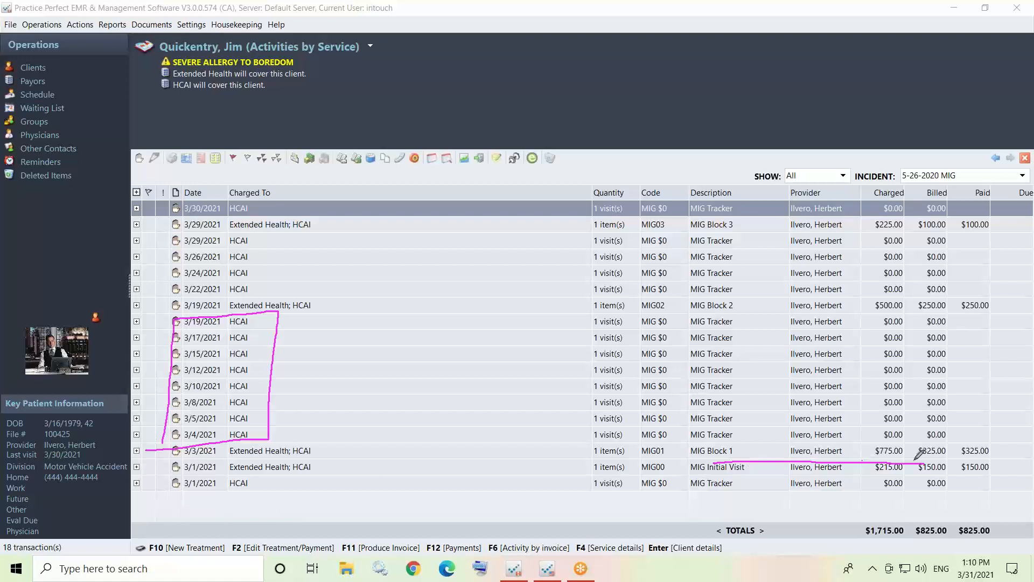
pyautogui.moveTo(887, 435); pyautogui.dragTo(883, 454)
pyautogui.moveTo(686, 437); pyautogui.dragTo(746, 437)
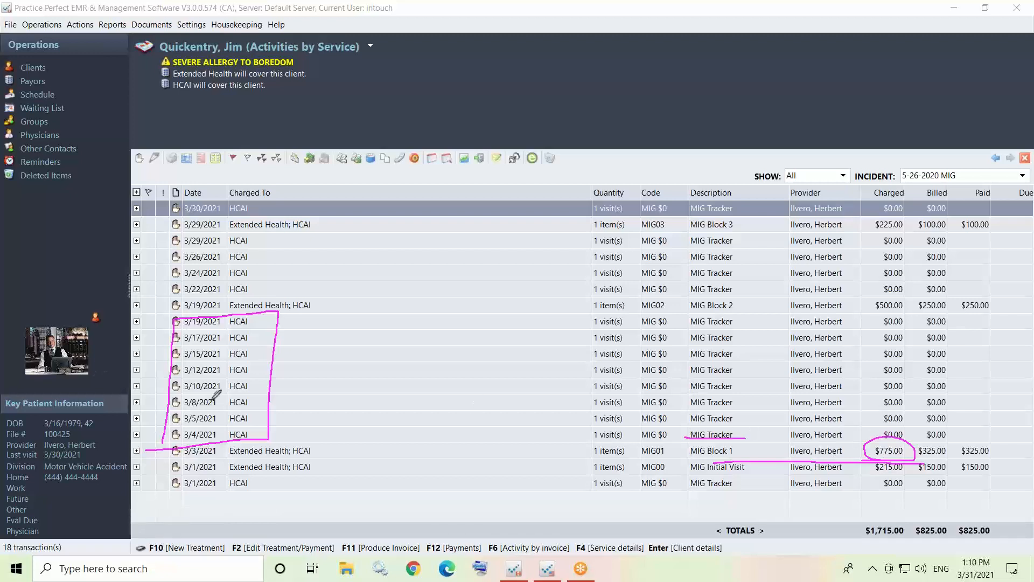
pyautogui.moveTo(211, 402); pyautogui.dragTo(305, 404)
pyautogui.click(670, 100)
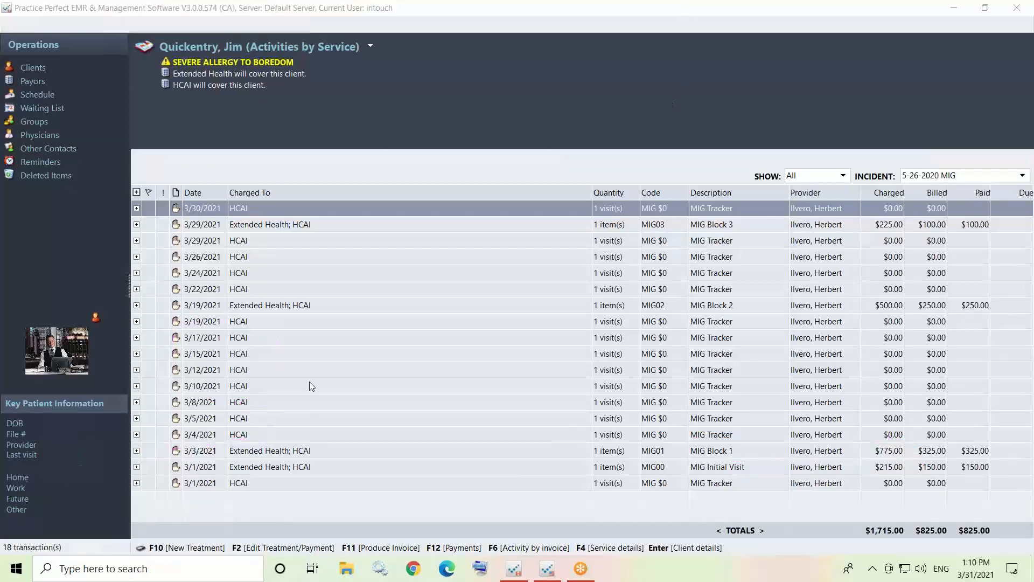
# Expand the MIG01 Block 1 activity and examine its Extended Health charge, invoice, direct deposit and transfer to HCAI.
pyautogui.click(137, 451)
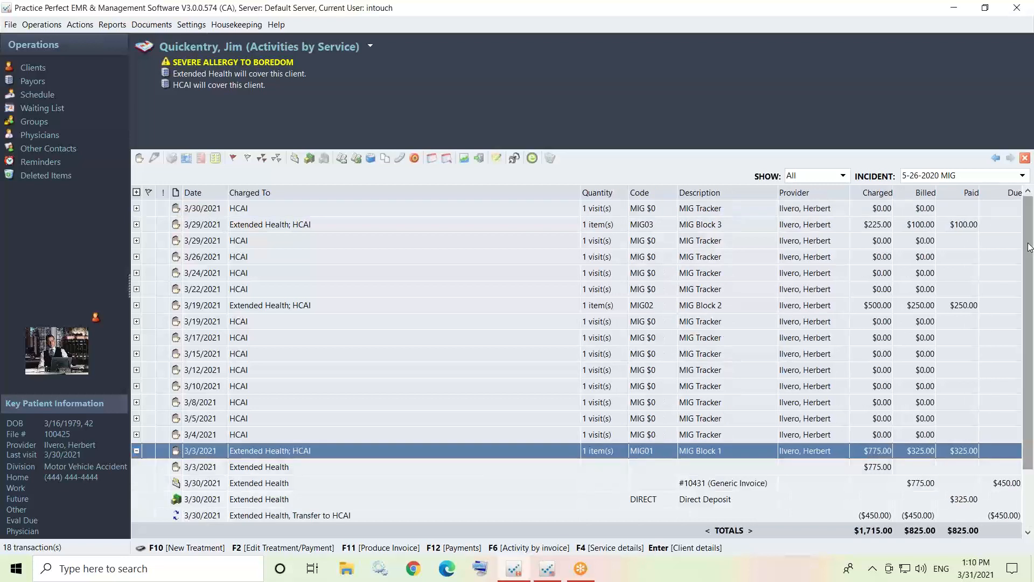
pyautogui.scroll(-1, 796, 454)
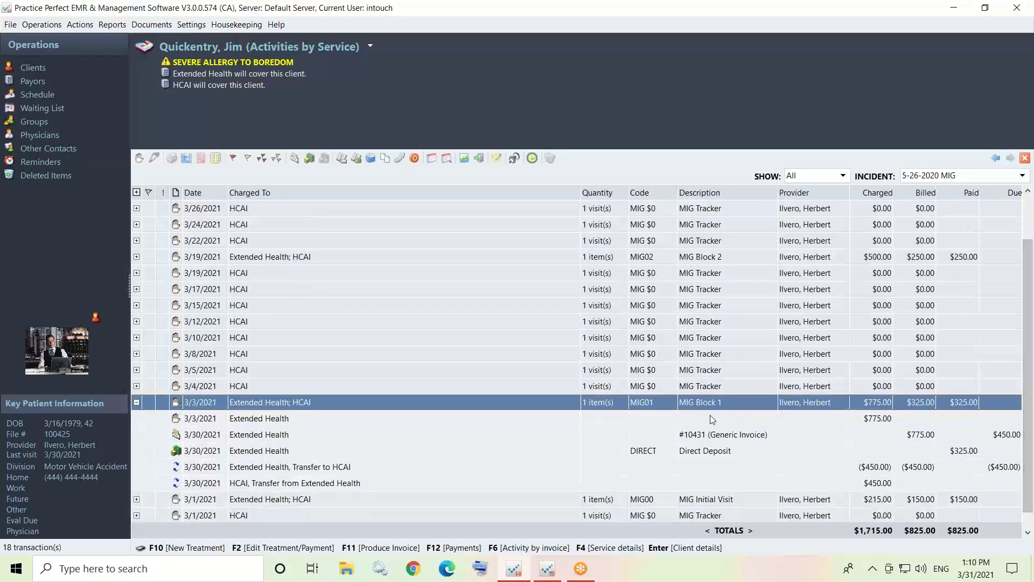
pyautogui.click(321, 419)
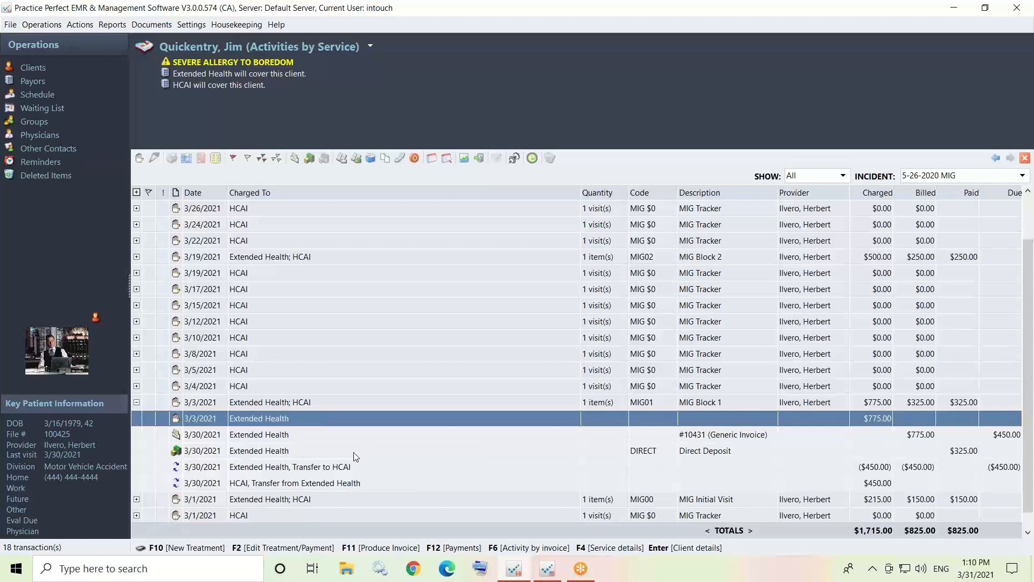
pyautogui.click(260, 440)
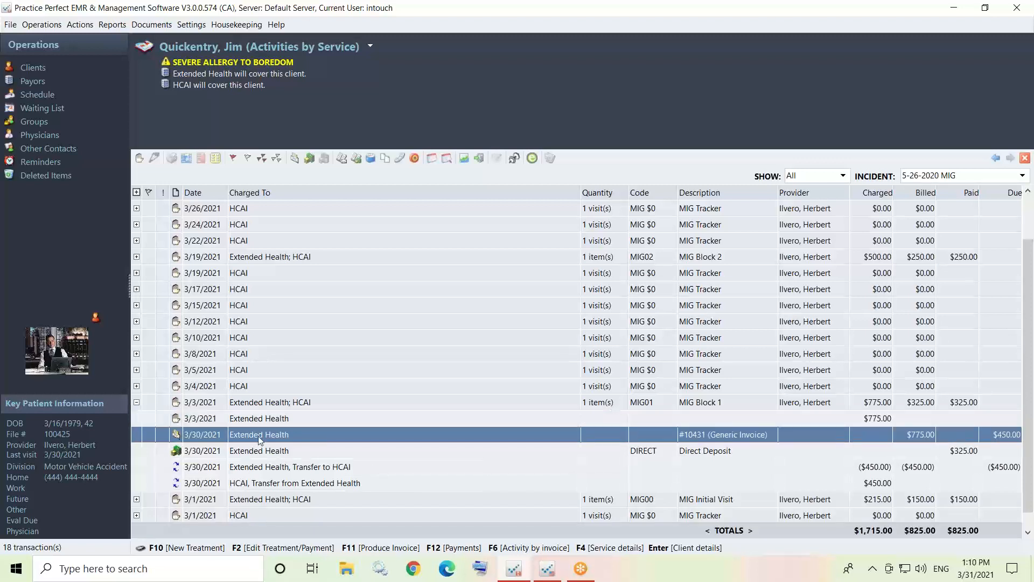
pyautogui.click(273, 457)
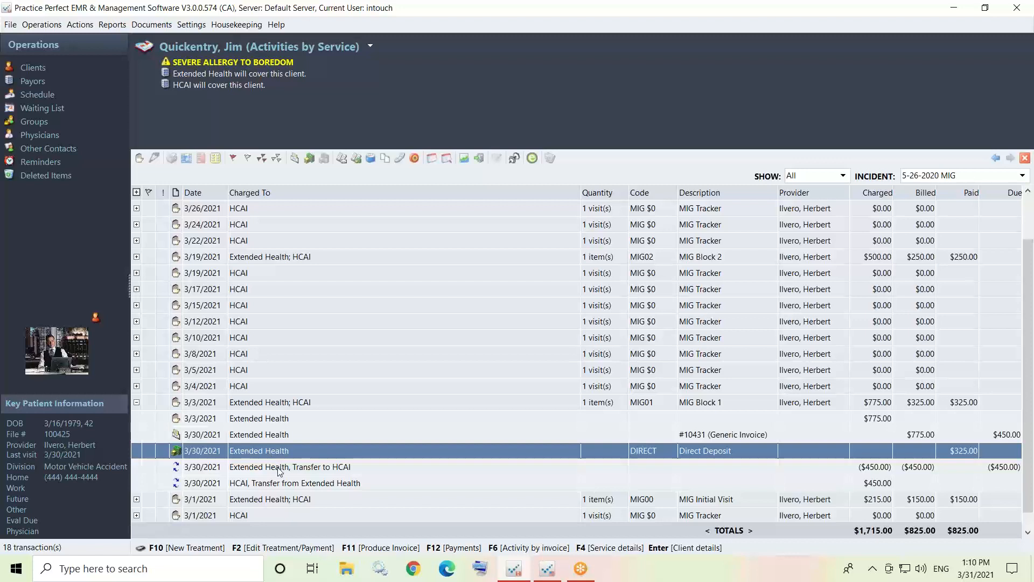
pyautogui.click(277, 467)
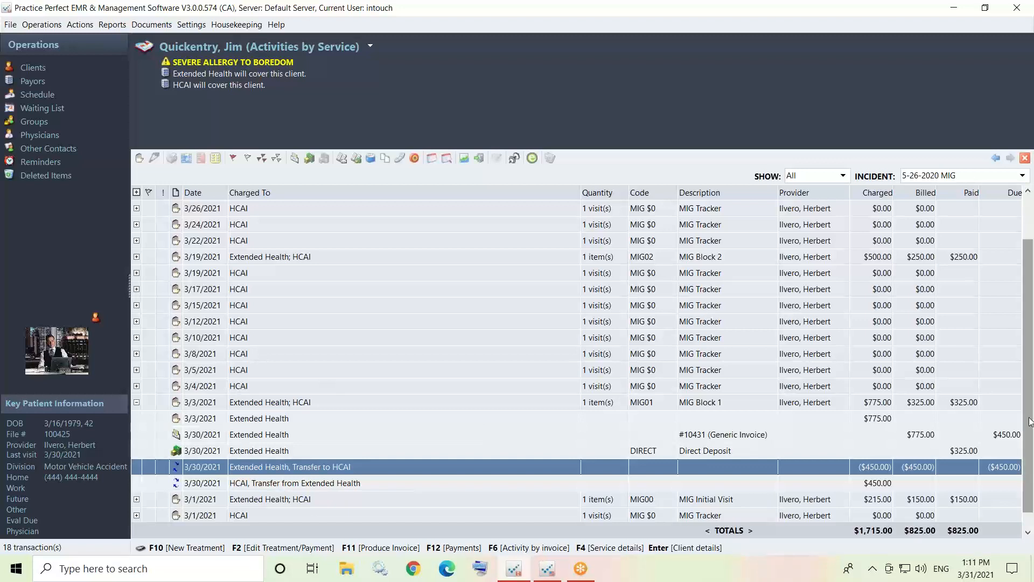
# Expand the MIG00 initial visit and examine its Extended Health charge, invoice, direct deposit and transfer to HCAI.
pyautogui.scroll(-1, 1031, 458)
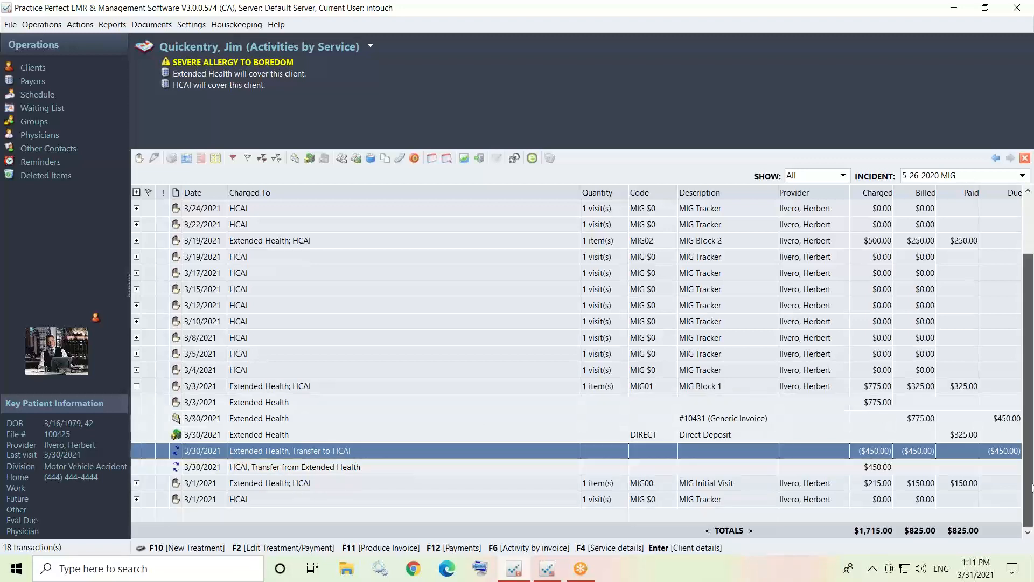
pyautogui.click(137, 483)
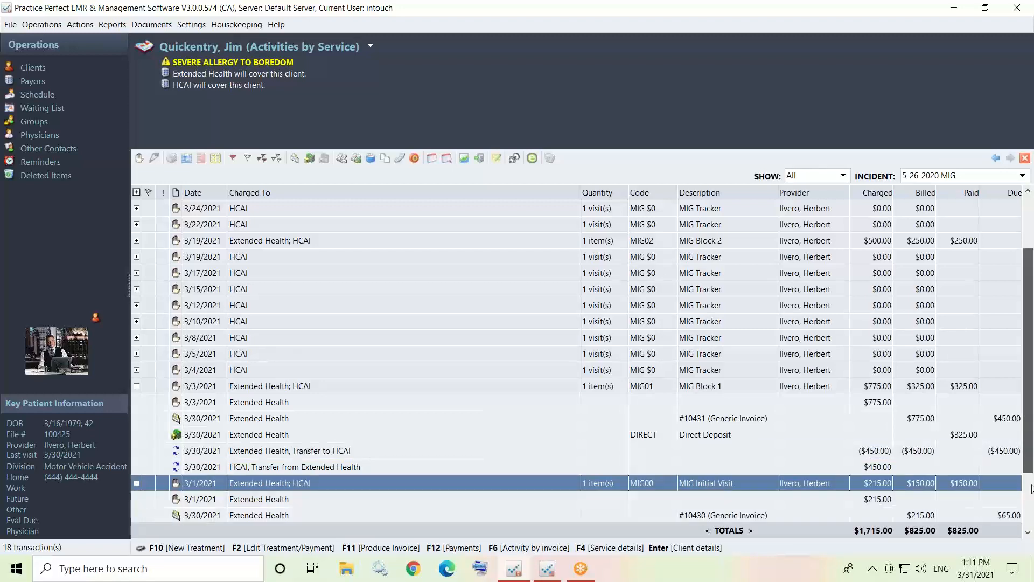
pyautogui.scroll(-2, 817, 454)
pyautogui.click(863, 419)
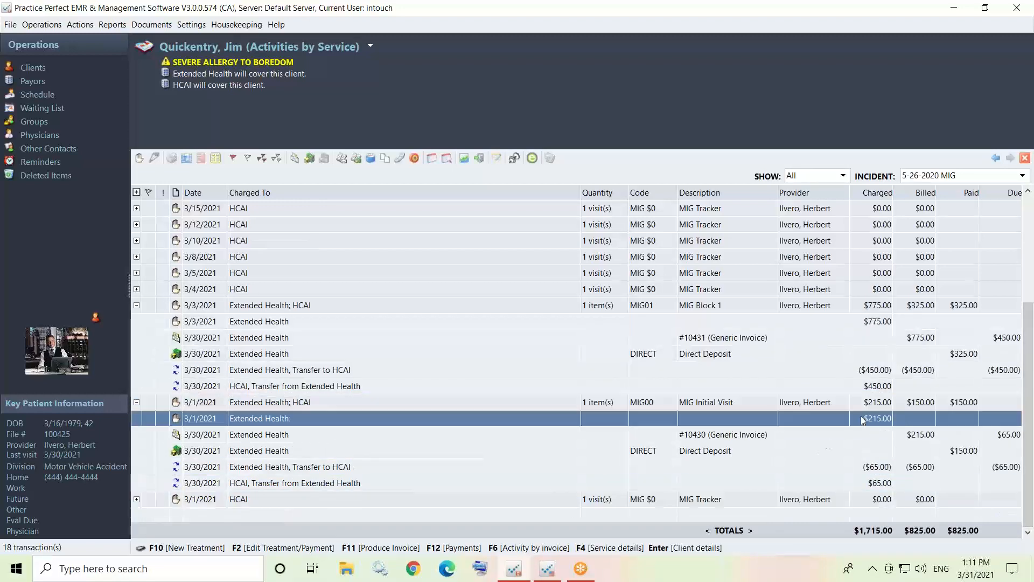
pyautogui.click(893, 439)
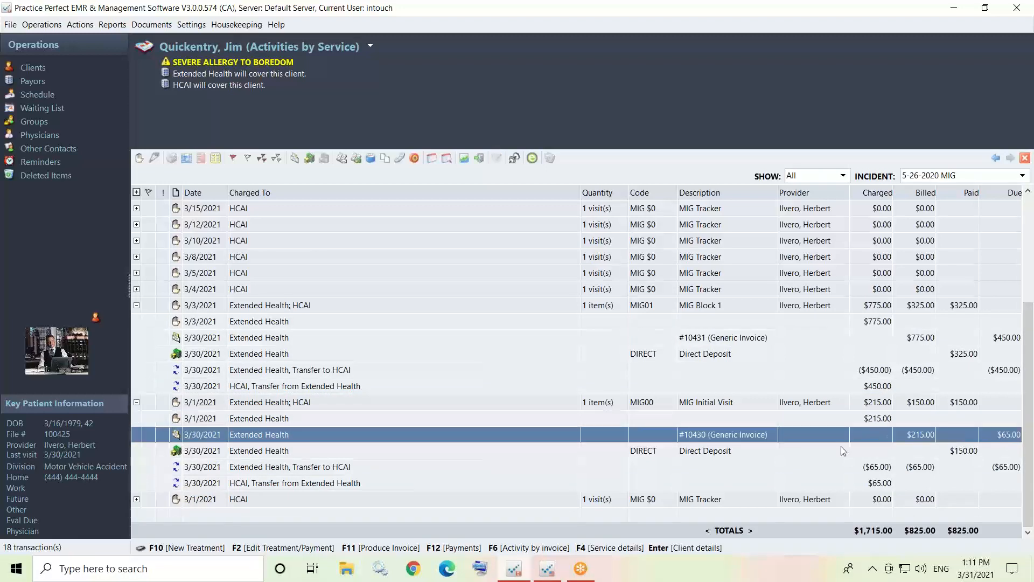
pyautogui.click(808, 457)
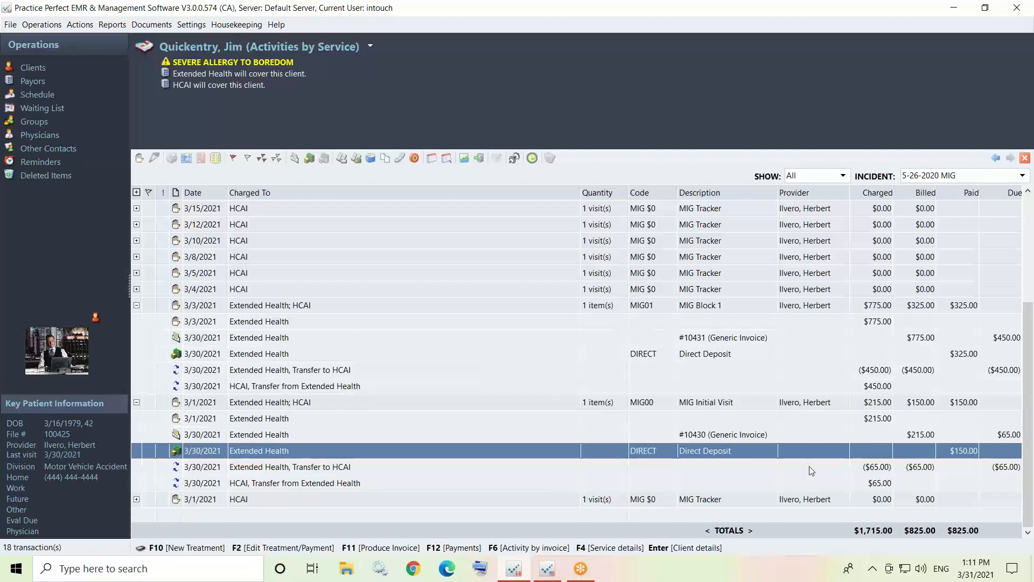
pyautogui.click(809, 466)
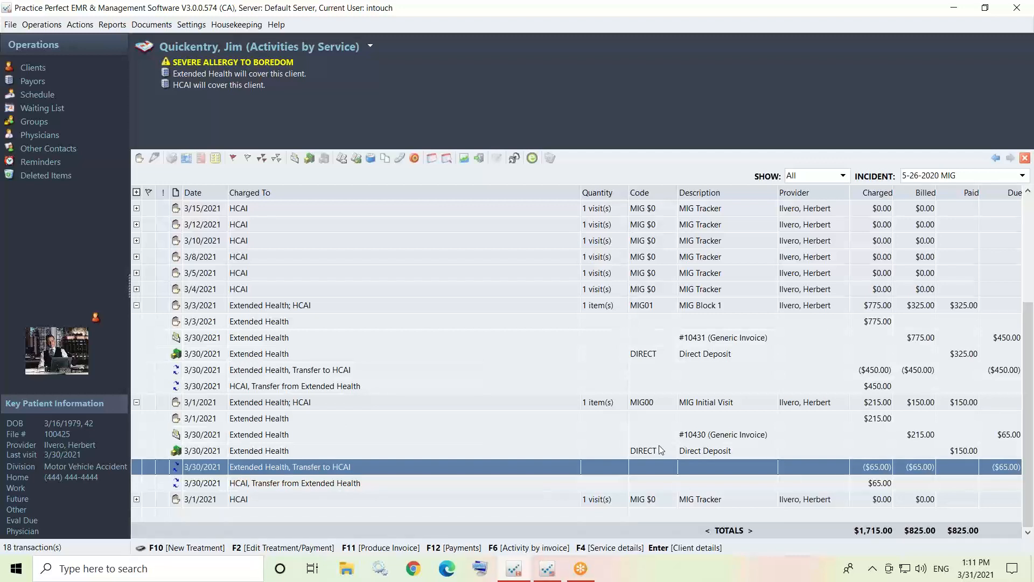
# Collapse the MIG01 and MIG00 transaction details and select the MIG02 Block 2 activity.
pyautogui.click(136, 306)
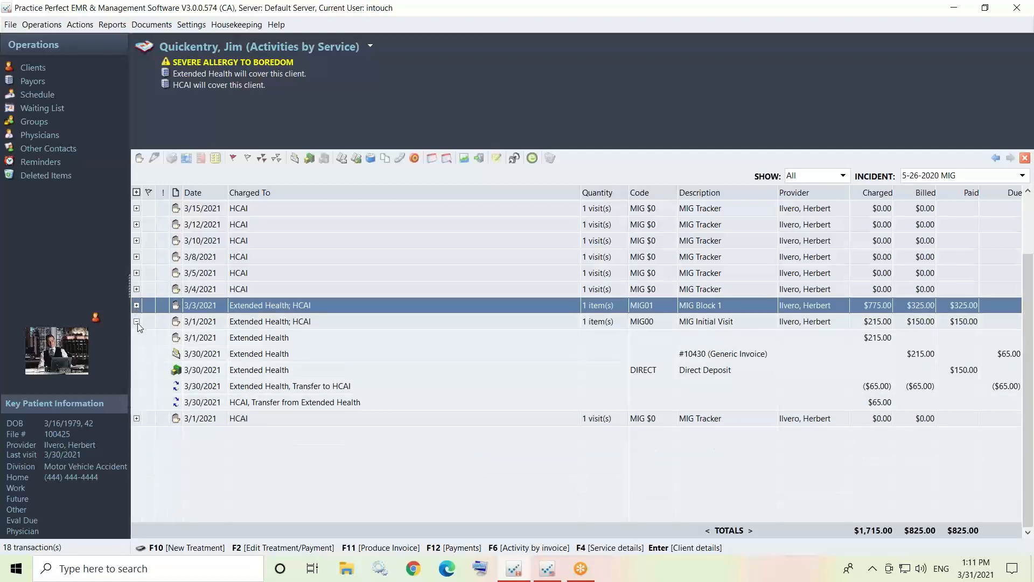
pyautogui.click(136, 323)
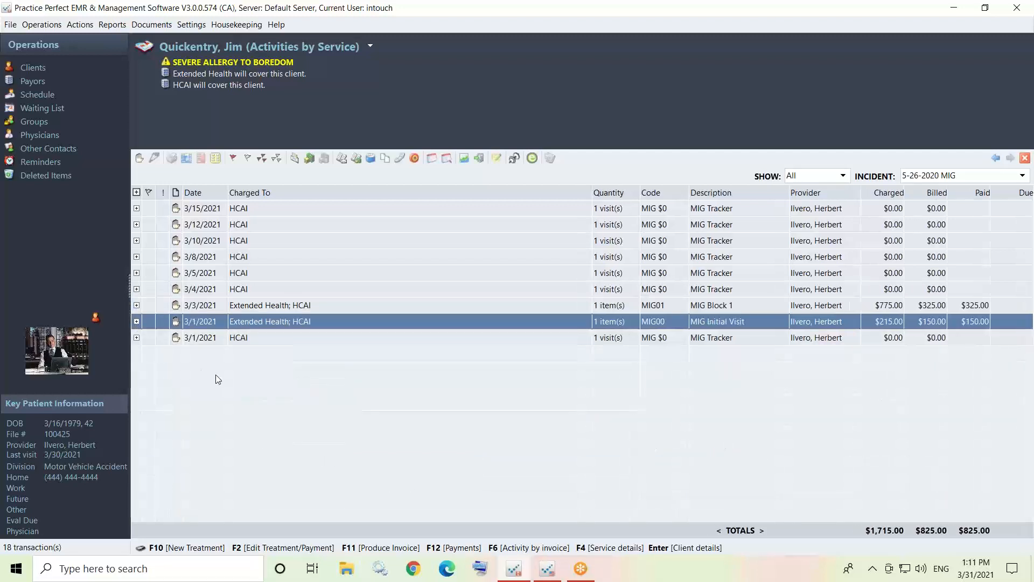
pyautogui.scroll(3, 372, 274)
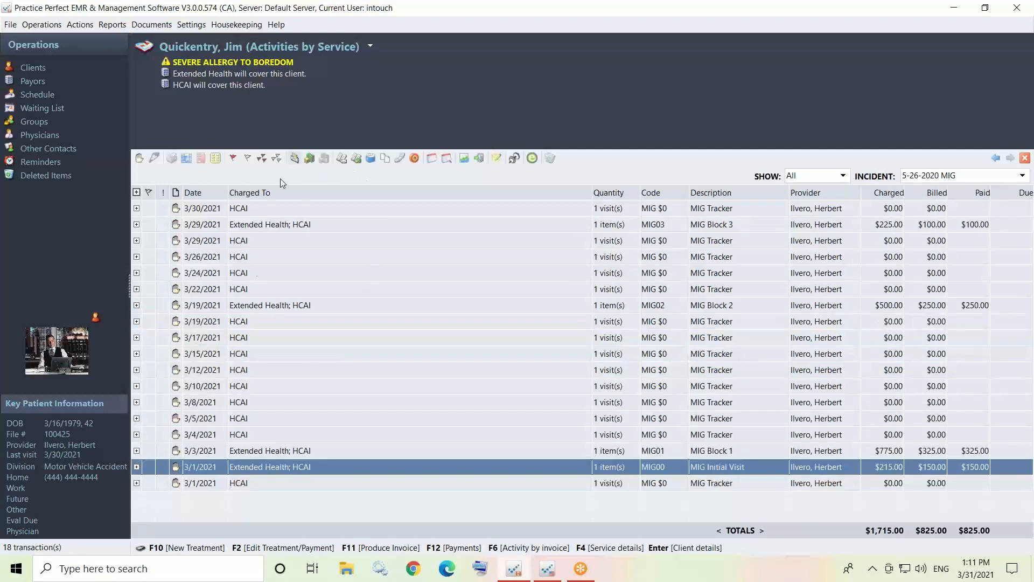
pyautogui.click(321, 307)
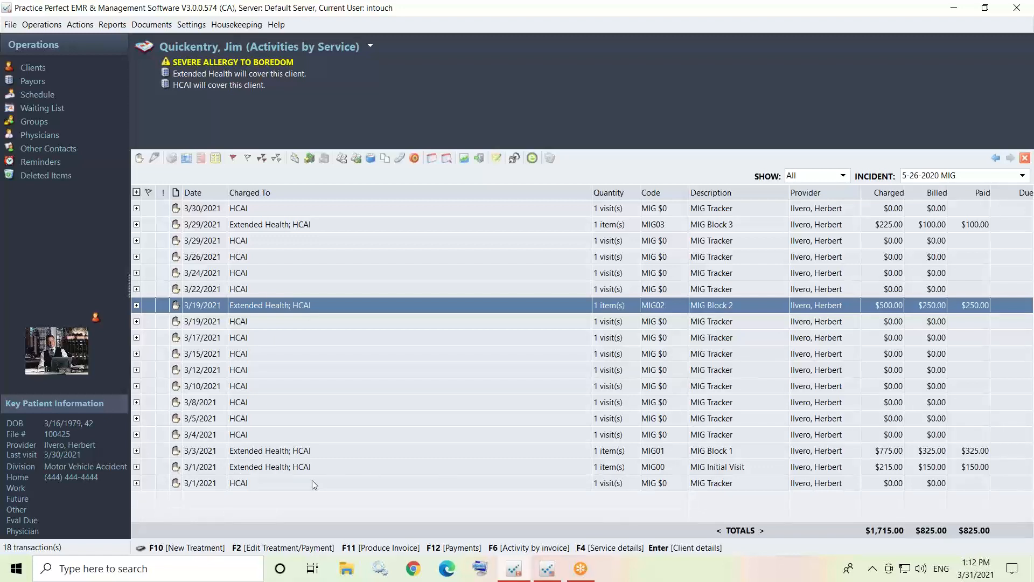
pyautogui.click(149, 484)
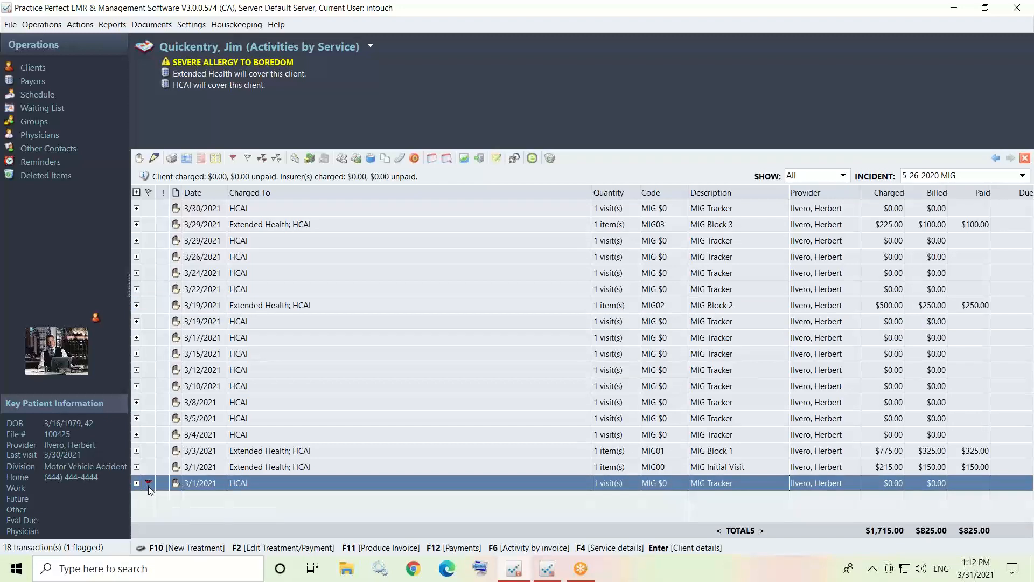
pyautogui.keyDown('shift'); pyautogui.click(149, 369); pyautogui.keyUp('shift')
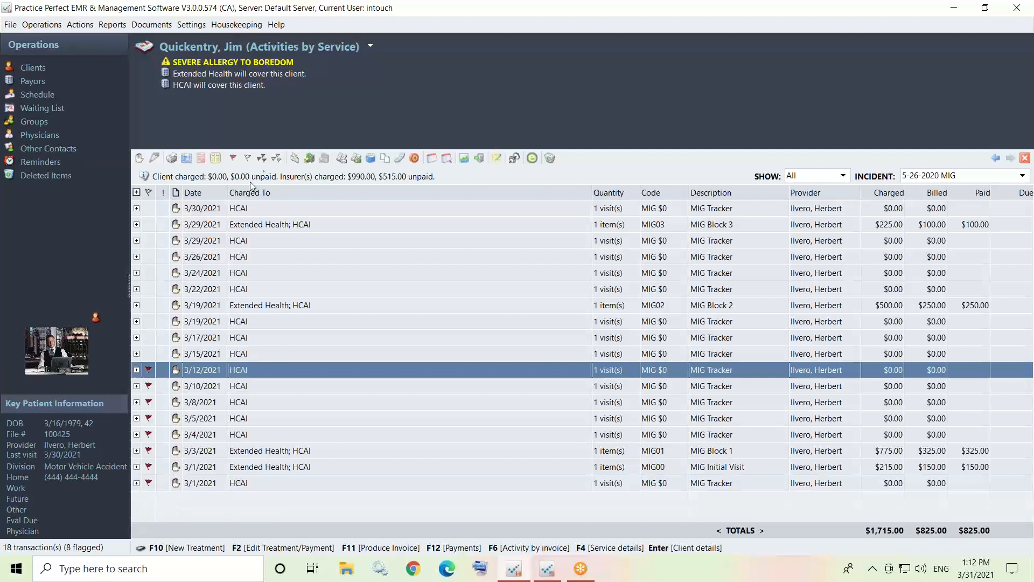
pyautogui.click(276, 158)
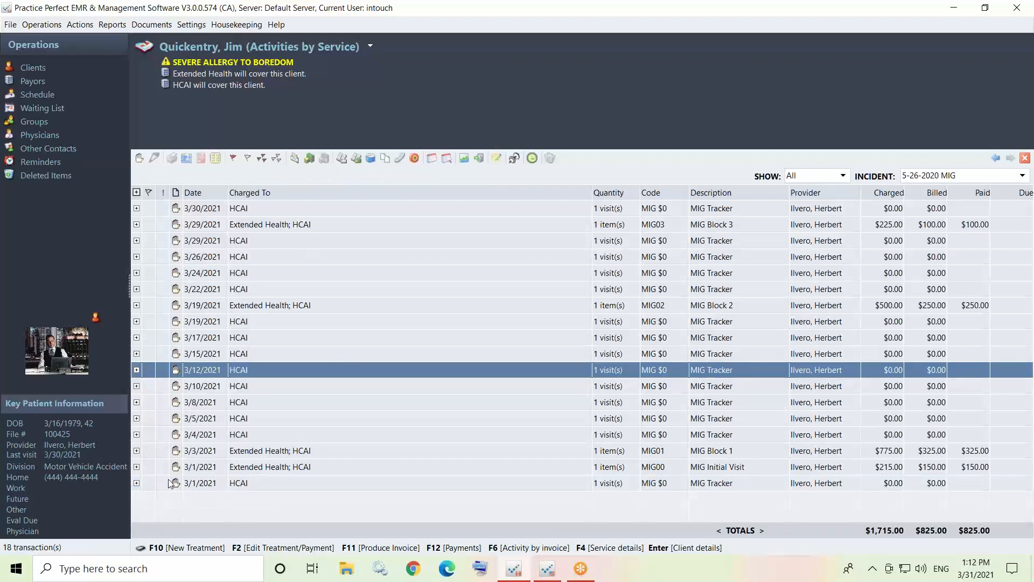
# Flag all activities from the 3/1/2021 MIG Tracker visit through the 3/19/2021 MIG Tracker visit.
pyautogui.click(147, 485)
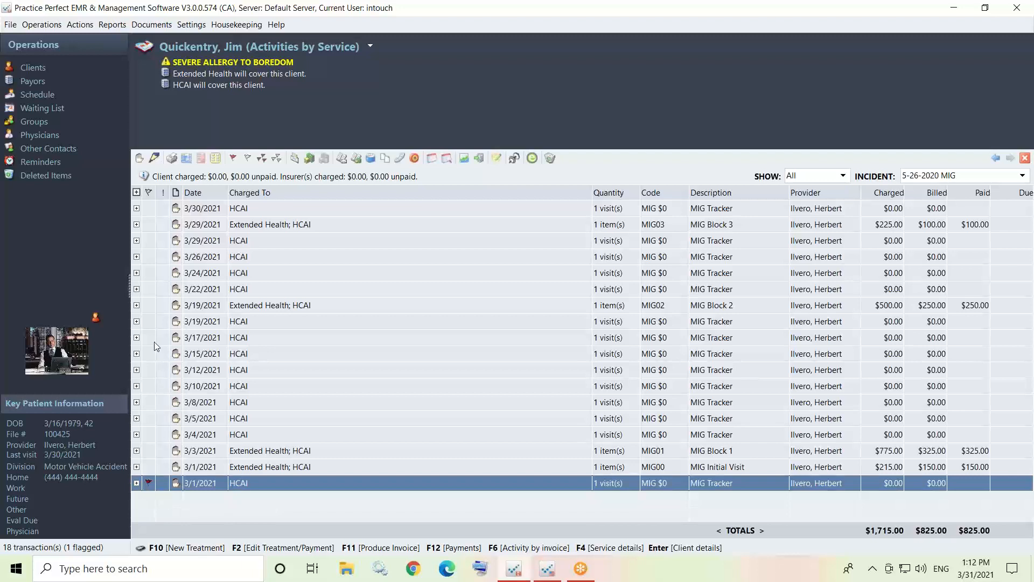
pyautogui.keyDown('shift'); pyautogui.click(148, 320); pyautogui.keyUp('shift')
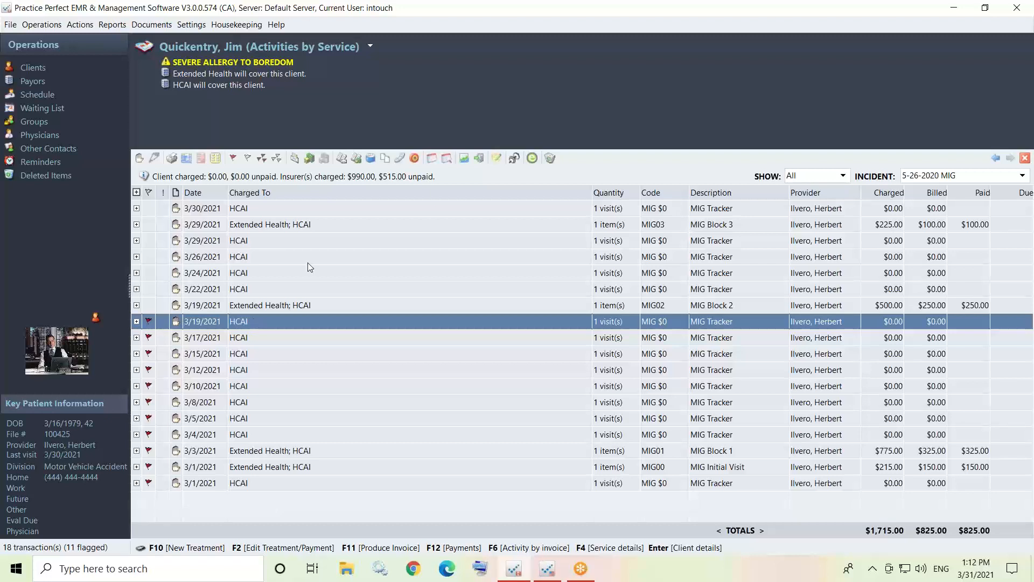
pyautogui.click(687, 8)
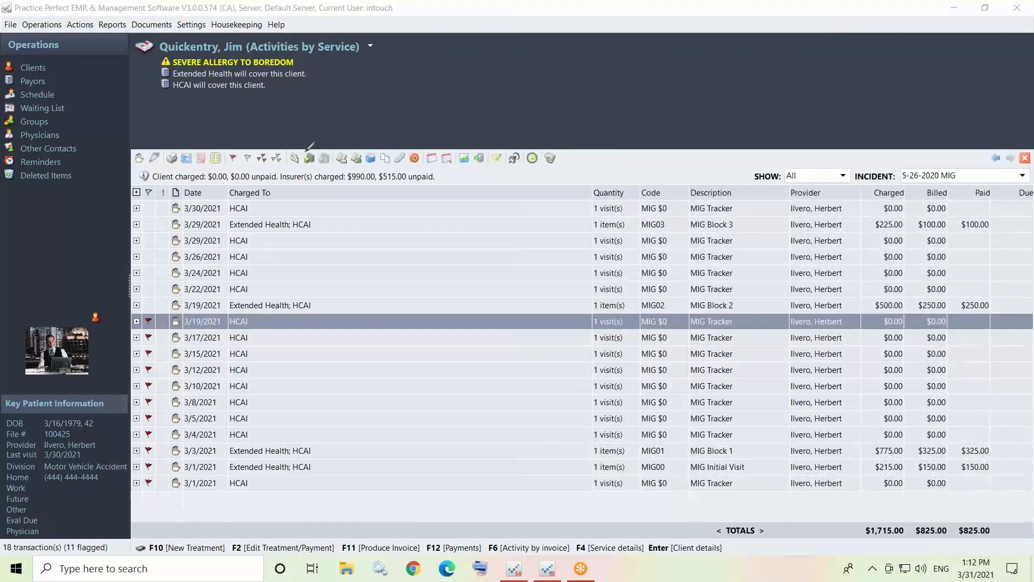
pyautogui.moveTo(302, 152); pyautogui.dragTo(303, 139)
pyautogui.moveTo(342, 557); pyautogui.dragTo(346, 557)
pyautogui.moveTo(350, 521); pyautogui.dragTo(357, 553)
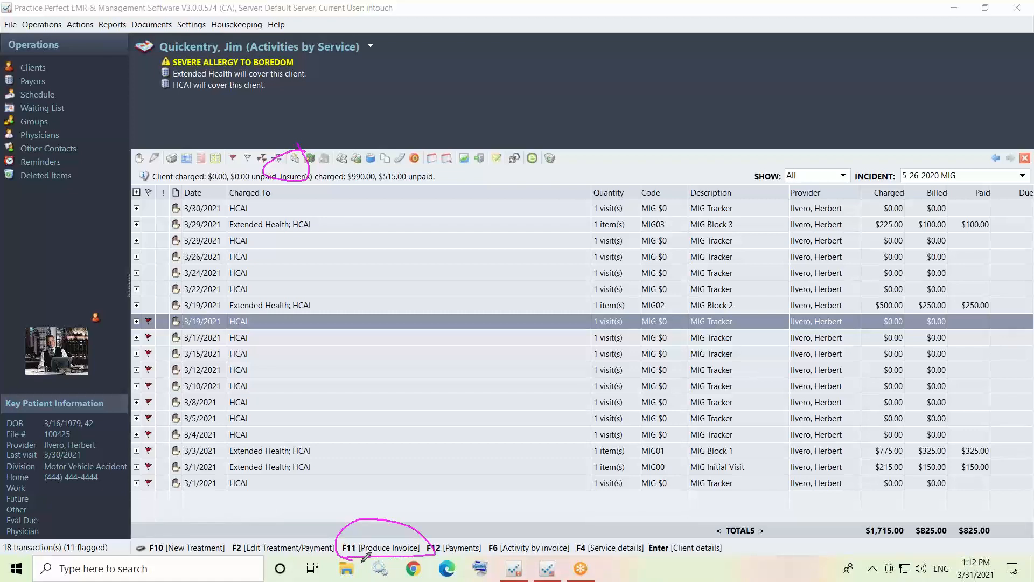
# Start an HCAI invoice run for the flagged activities of the 5-26-2020 MIG incident and preview the submission report.
pyautogui.click(296, 160)
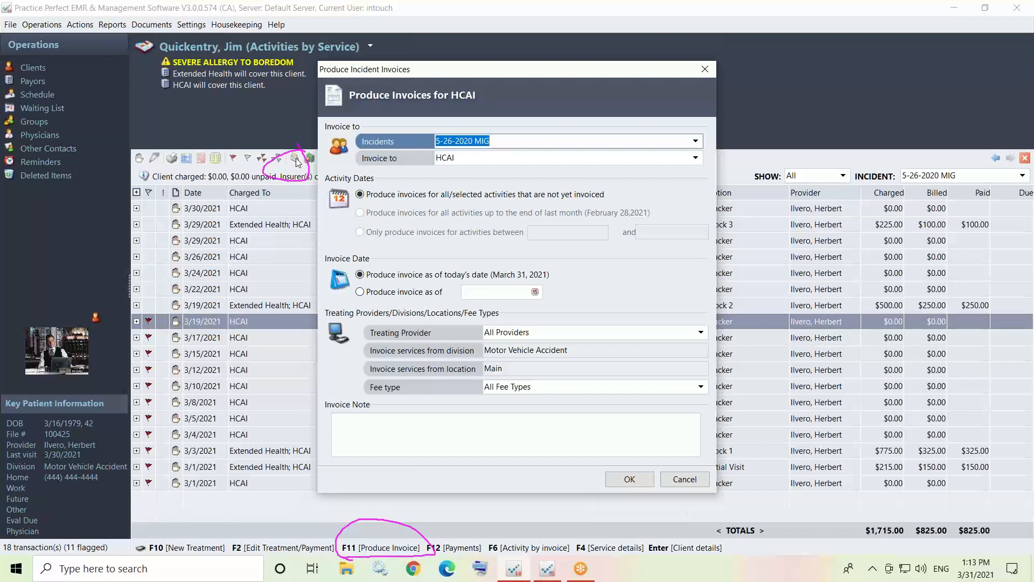
pyautogui.click(639, 478)
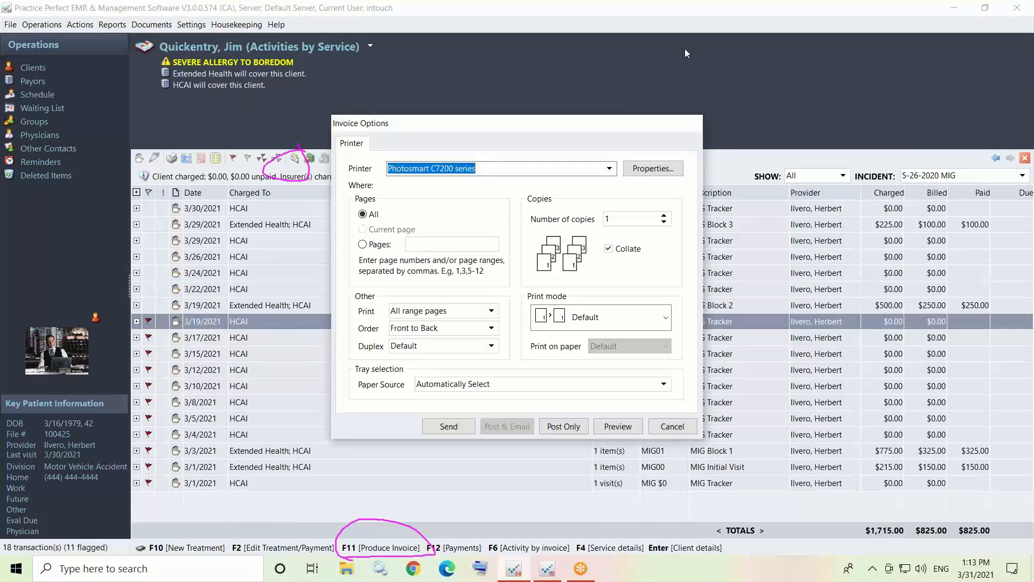
pyautogui.click(682, 5)
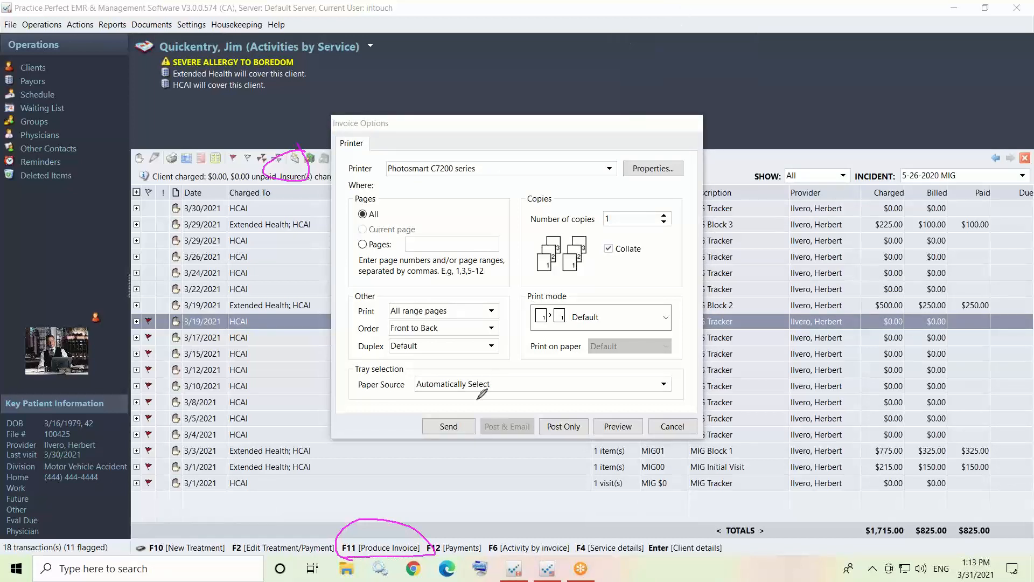
pyautogui.moveTo(478, 398)
pyautogui.mouseDown()
pyautogui.moveTo(407, 431)
pyautogui.moveTo(487, 402)
pyautogui.mouseUp()
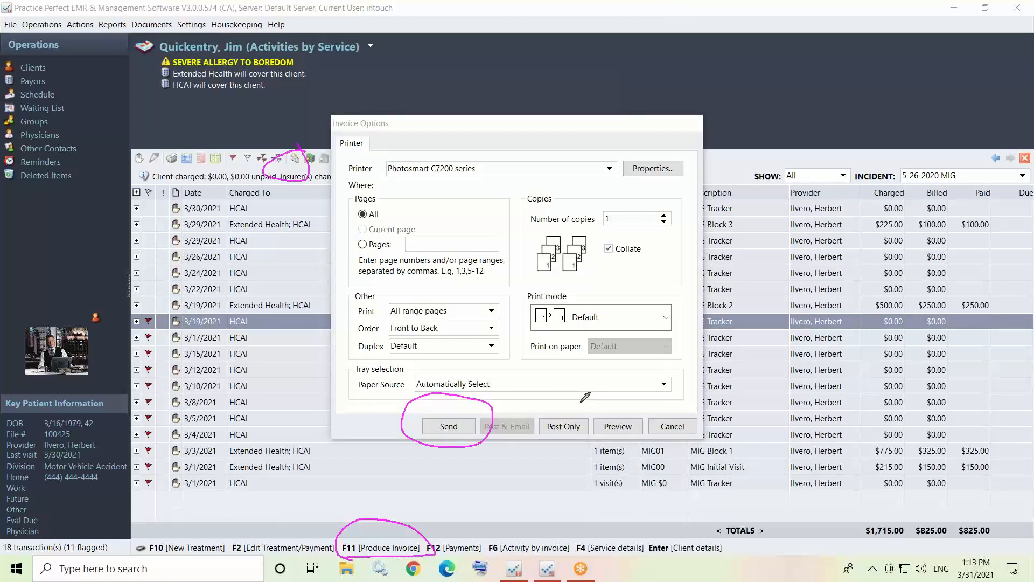
pyautogui.moveTo(577, 400); pyautogui.dragTo(531, 398)
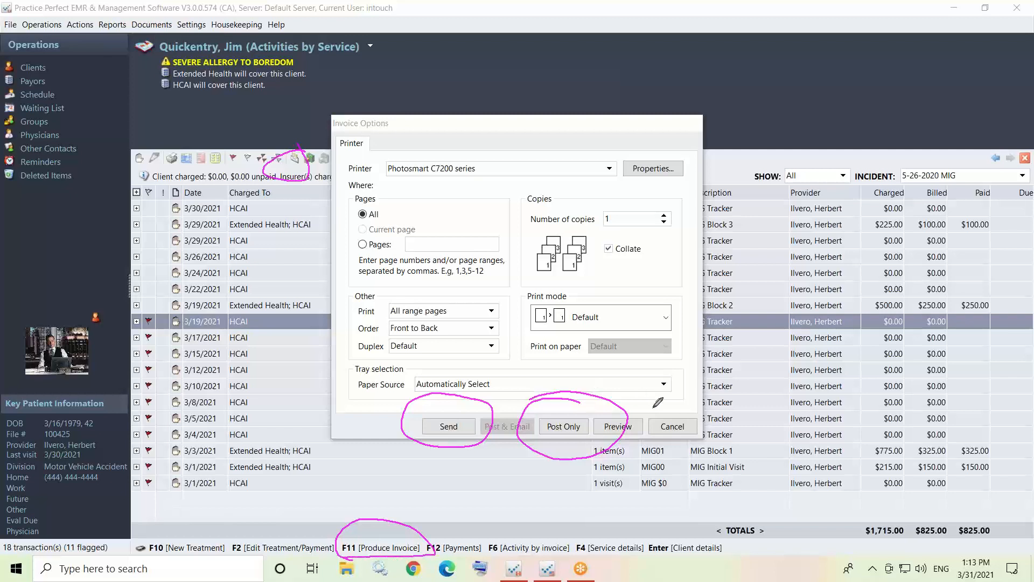
pyautogui.moveTo(654, 408)
pyautogui.mouseDown()
pyautogui.moveTo(601, 440)
pyautogui.moveTo(634, 392)
pyautogui.mouseUp()
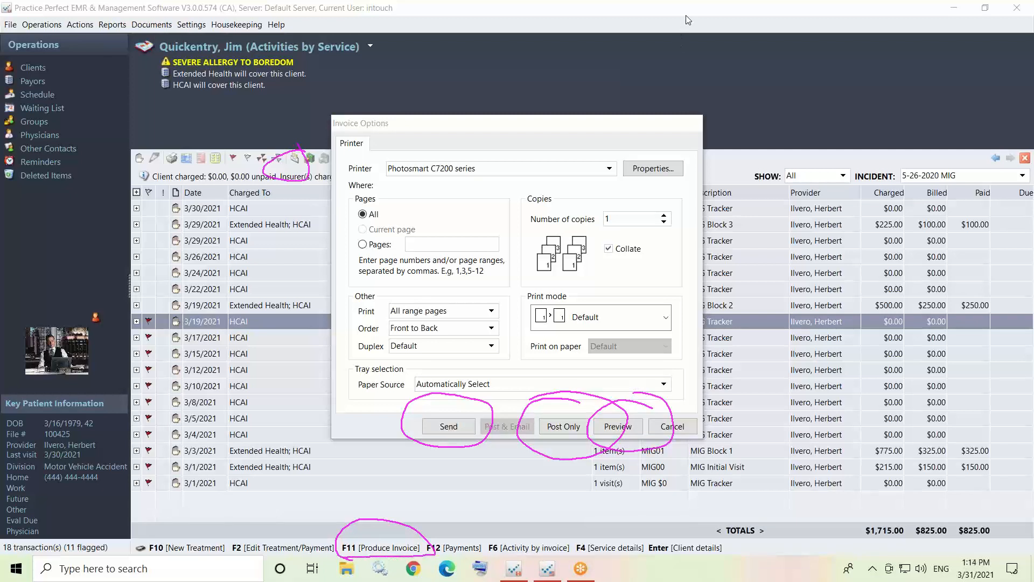
pyautogui.click(678, 94)
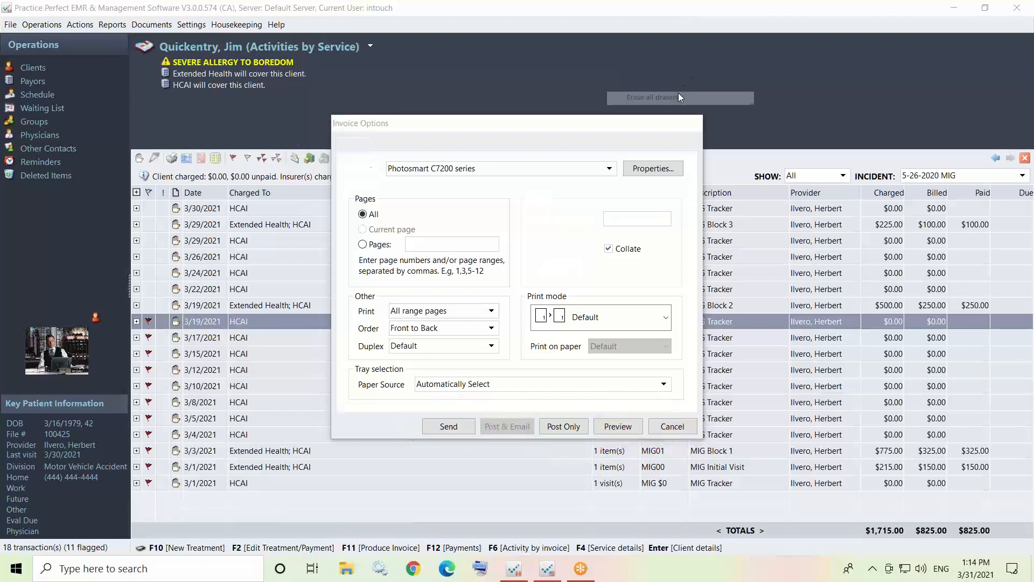
pyautogui.click(623, 426)
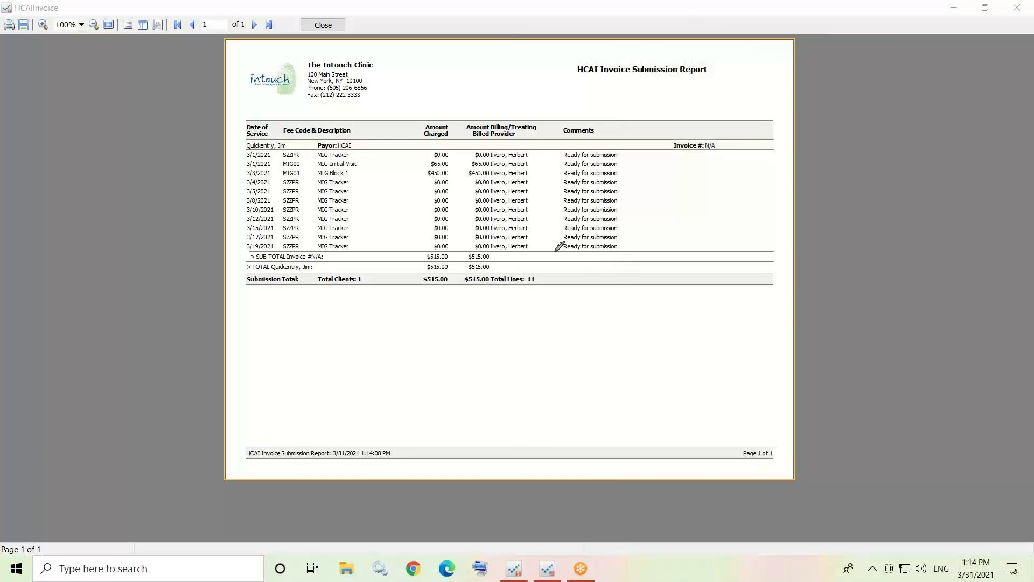
# Examine the comments and fee codes in the HCAI Invoice Submission Report, then close it and cancel the invoice run.
pyautogui.moveTo(574, 246)
pyautogui.mouseDown()
pyautogui.moveTo(604, 134)
pyautogui.moveTo(572, 231)
pyautogui.moveTo(587, 241)
pyautogui.mouseUp()
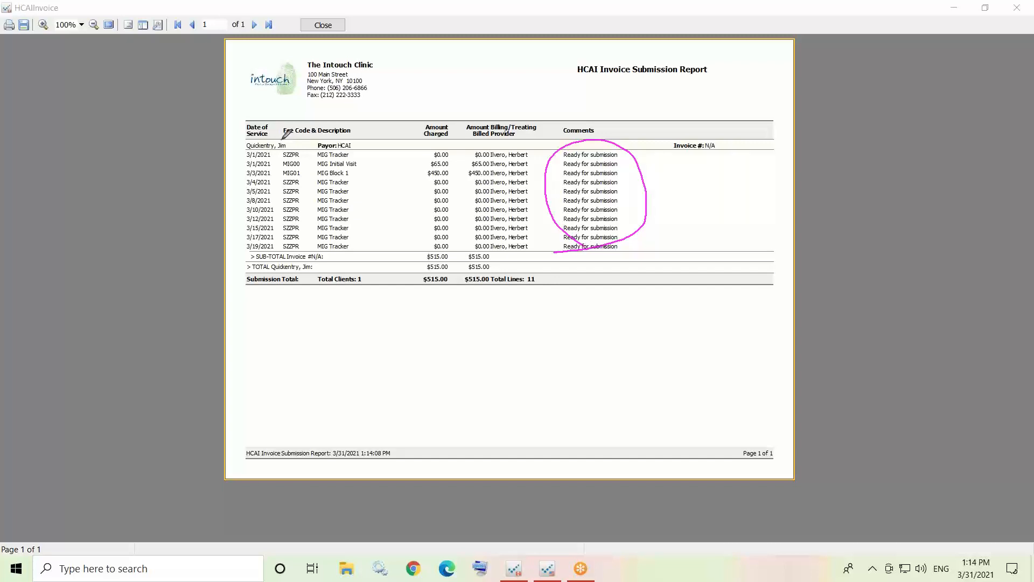
pyautogui.moveTo(280, 141)
pyautogui.mouseDown()
pyautogui.moveTo(278, 252)
pyautogui.moveTo(308, 250)
pyautogui.mouseUp()
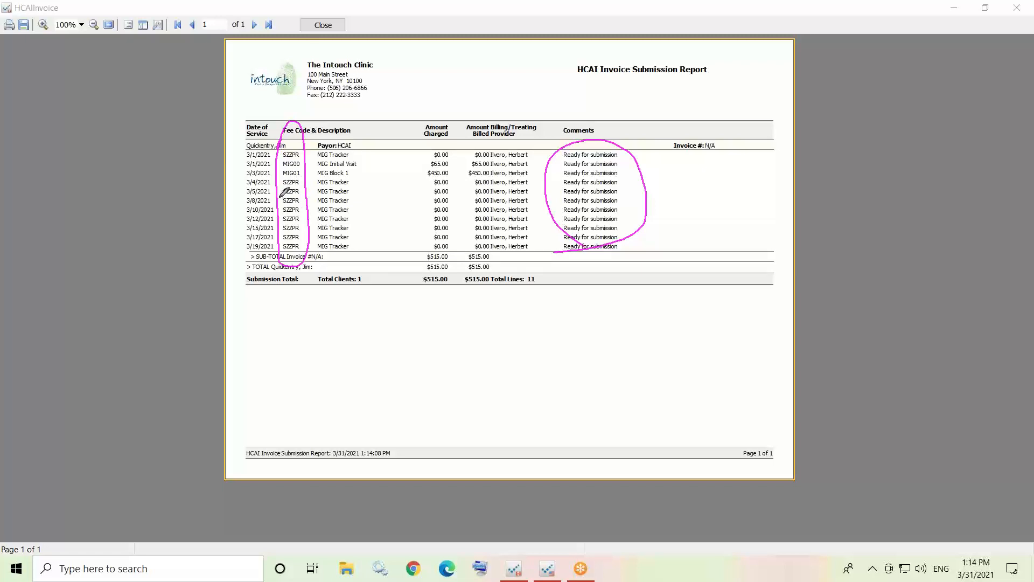
pyautogui.moveTo(279, 196); pyautogui.dragTo(311, 195)
pyautogui.press('Escape')
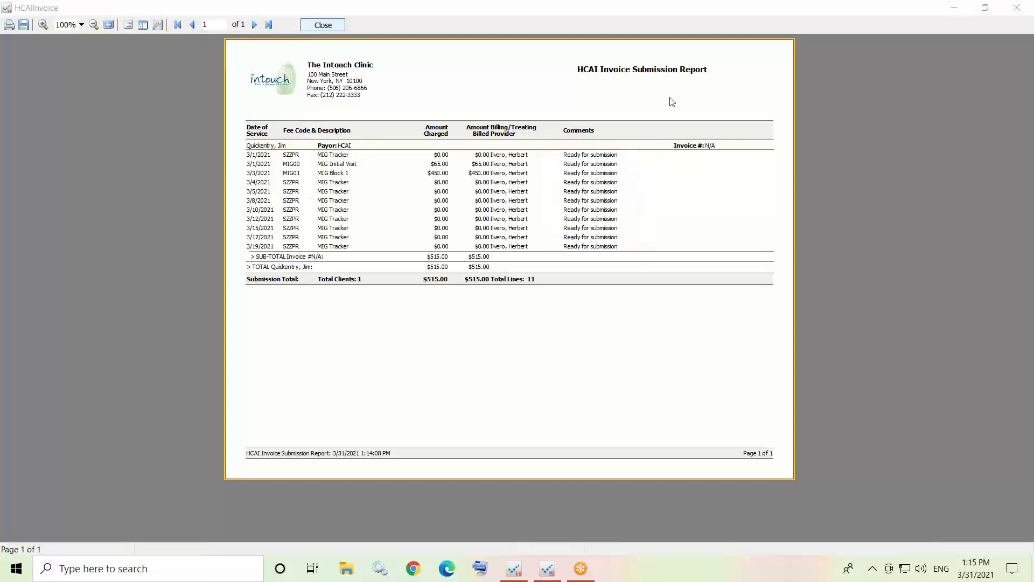
pyautogui.press('Escape')
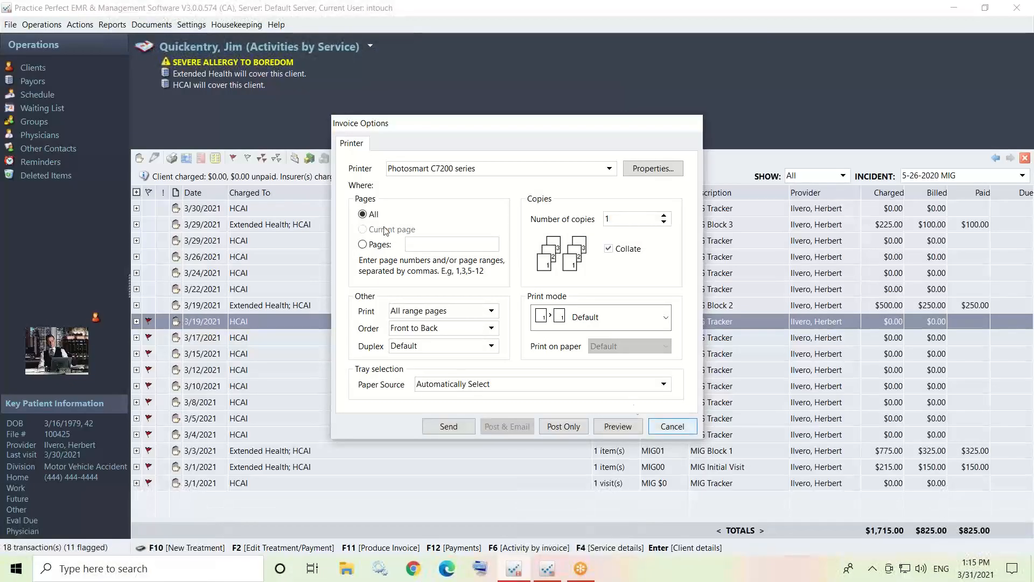
pyautogui.press('Escape')
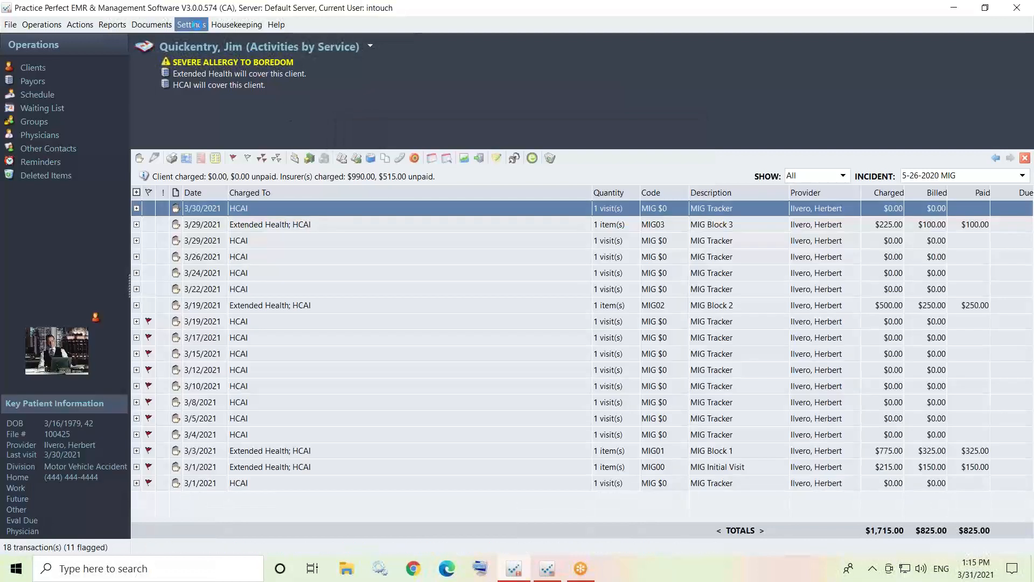
# Open the fee mappings in the AISI/HCAI Invoice Settings, examine the OCF21C codes of the MIG fees, and close the settings.
pyautogui.click(191, 24)
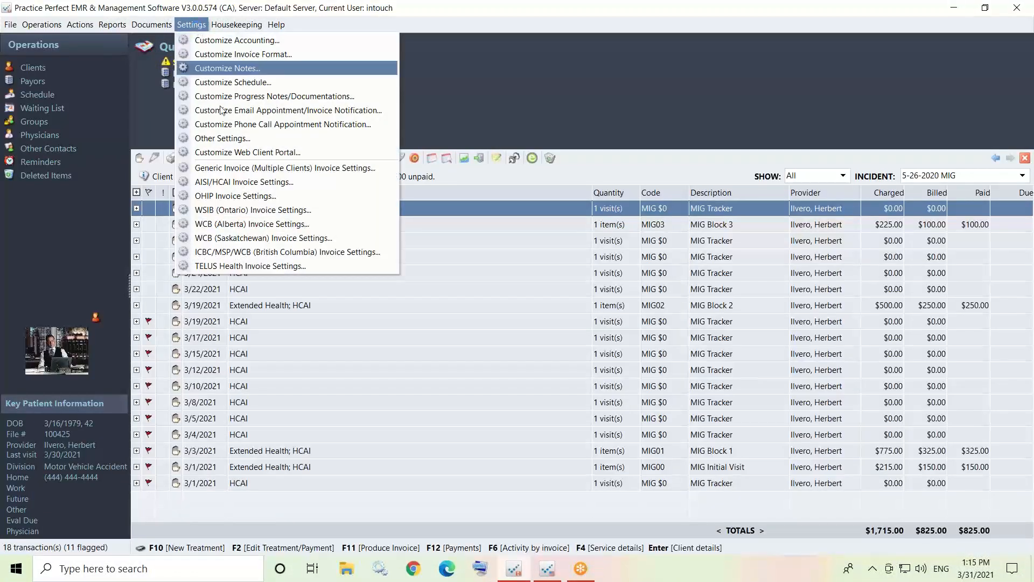
pyautogui.click(289, 182)
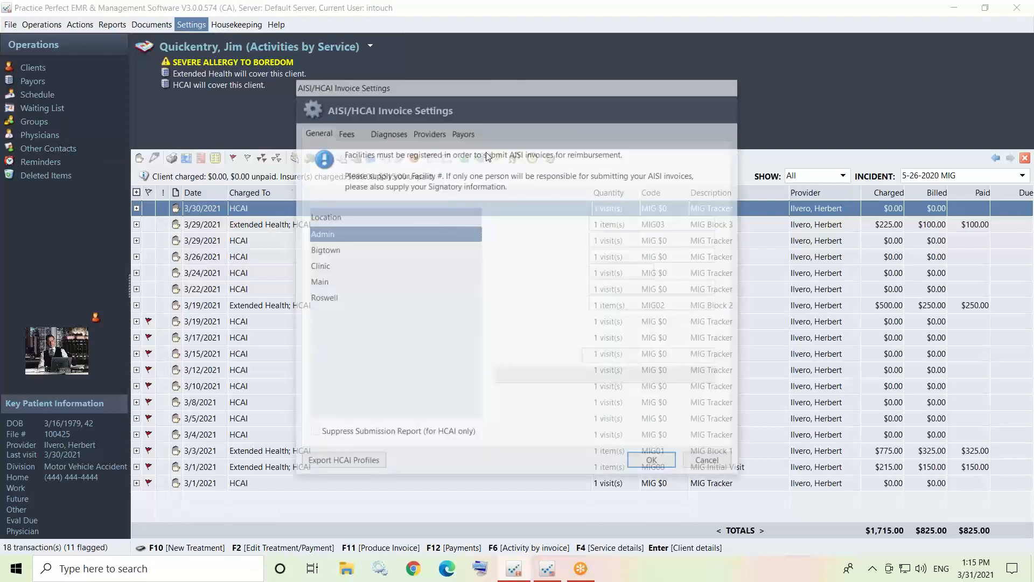
pyautogui.click(343, 132)
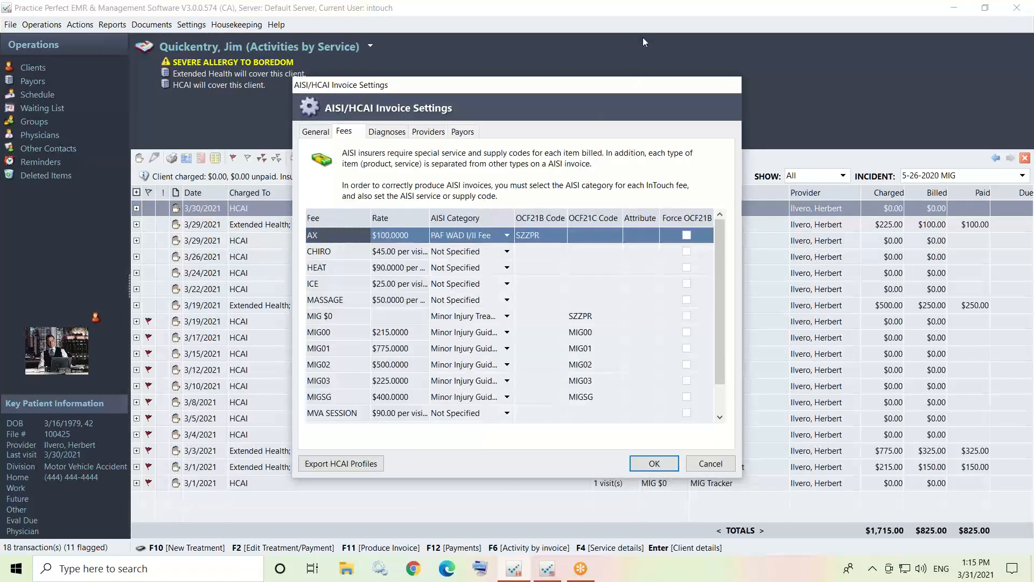
pyautogui.click(680, 10)
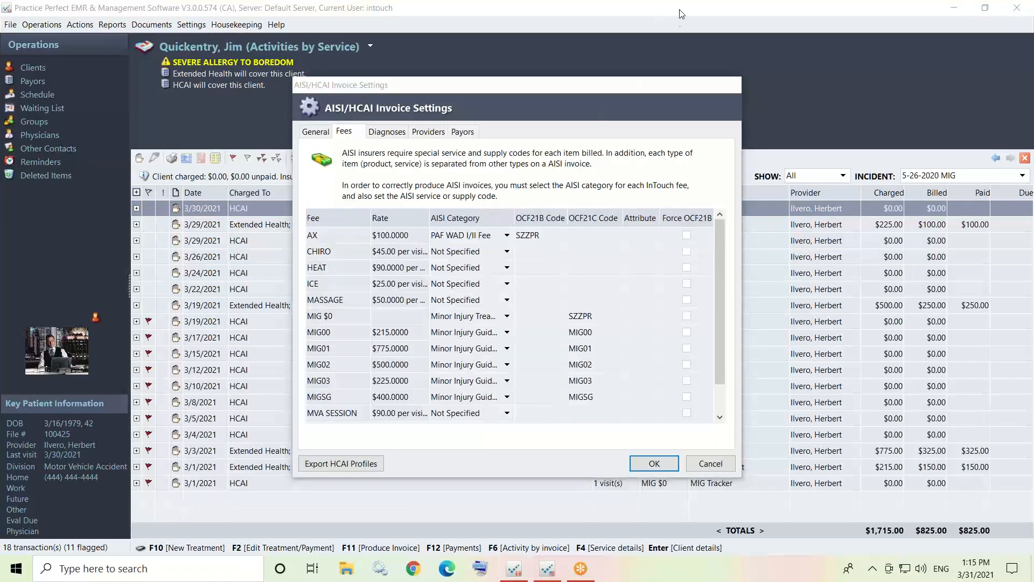
pyautogui.click(664, 36)
pyautogui.moveTo(641, 334)
pyautogui.mouseDown()
pyautogui.moveTo(516, 334)
pyautogui.moveTo(628, 318)
pyautogui.mouseUp()
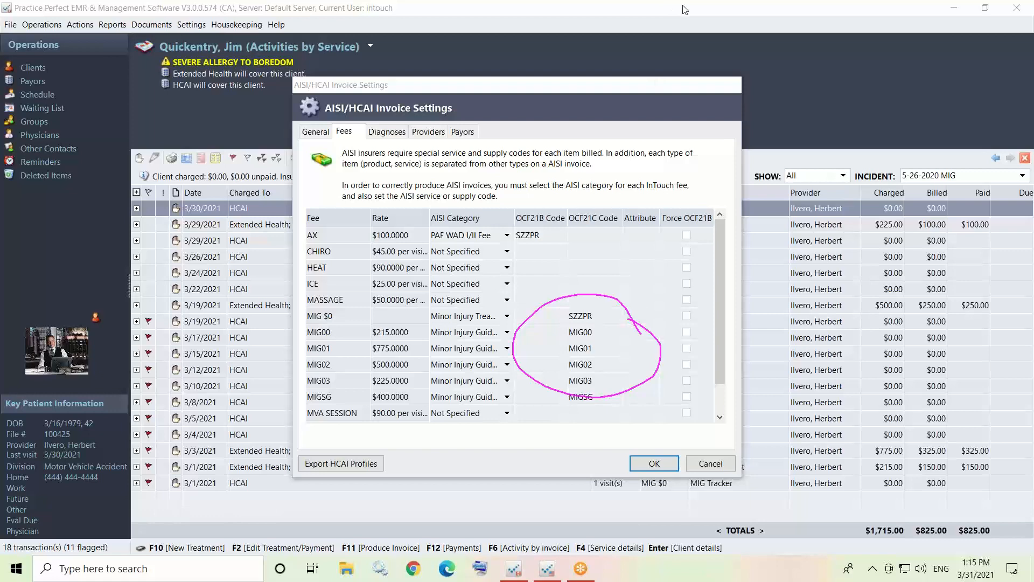
pyautogui.click(644, 95)
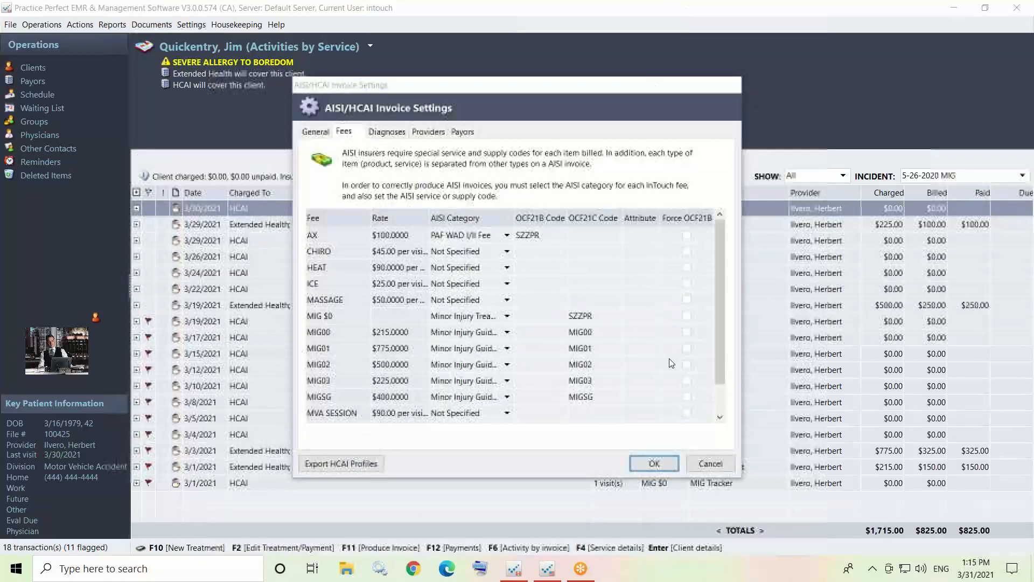
pyautogui.click(662, 466)
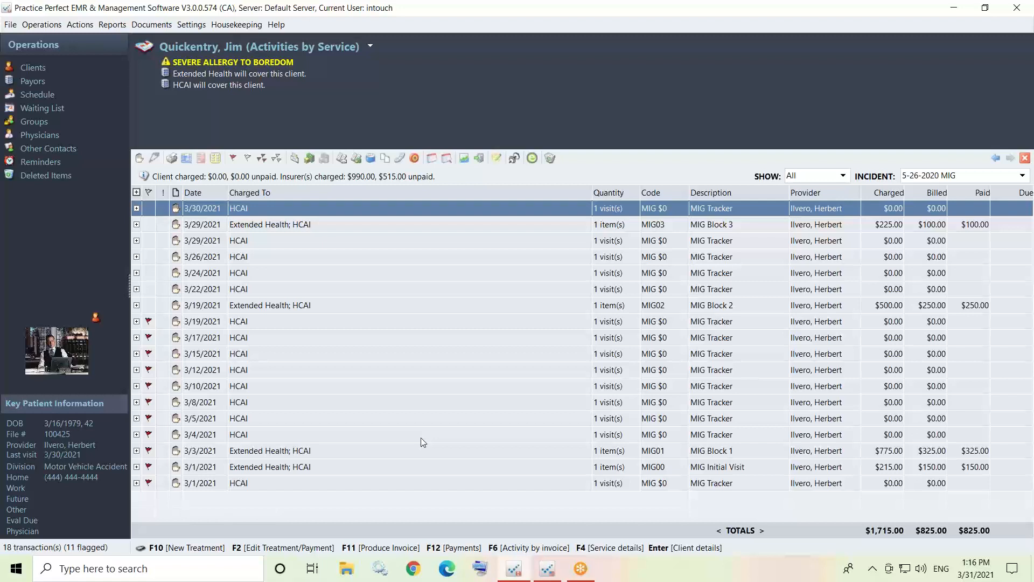
# Produce the HCAI invoice for the 5-26-2020 MIG incident's flagged activities and review the dates, comments and total in its preview.
pyautogui.click(299, 161)
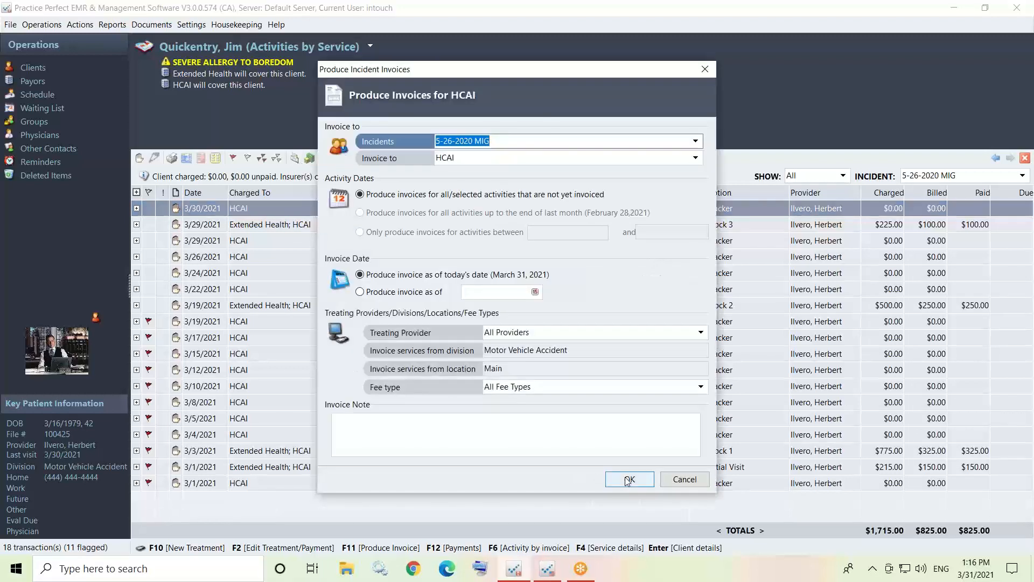
pyautogui.click(628, 479)
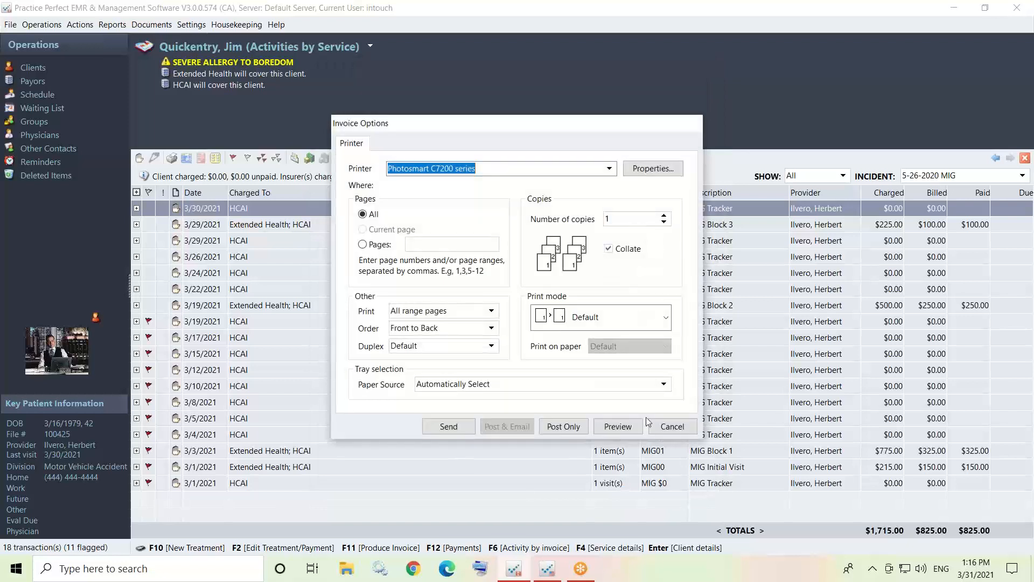
pyautogui.click(629, 426)
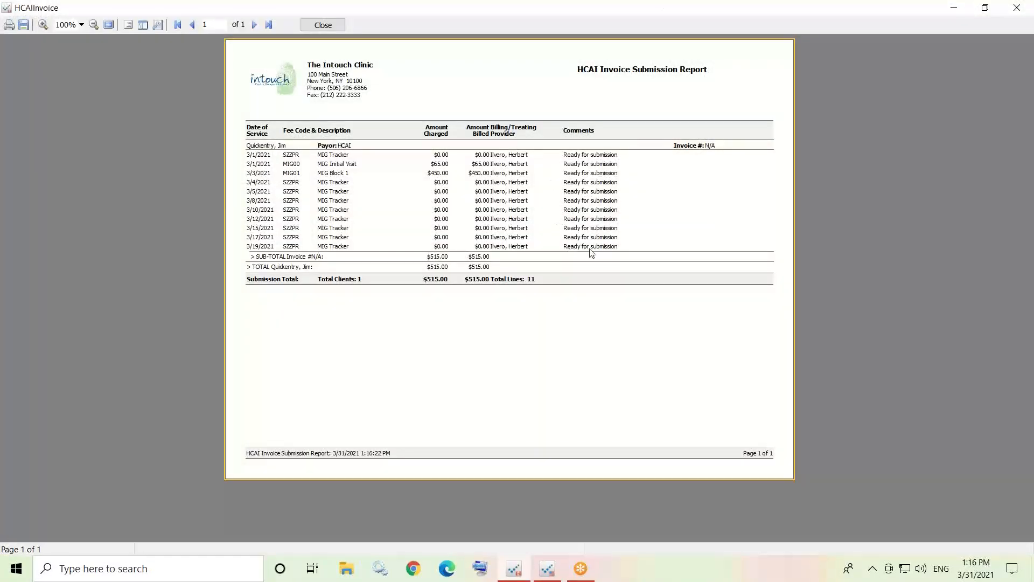
pyautogui.click(689, 12)
pyautogui.moveTo(621, 206); pyautogui.dragTo(695, 187)
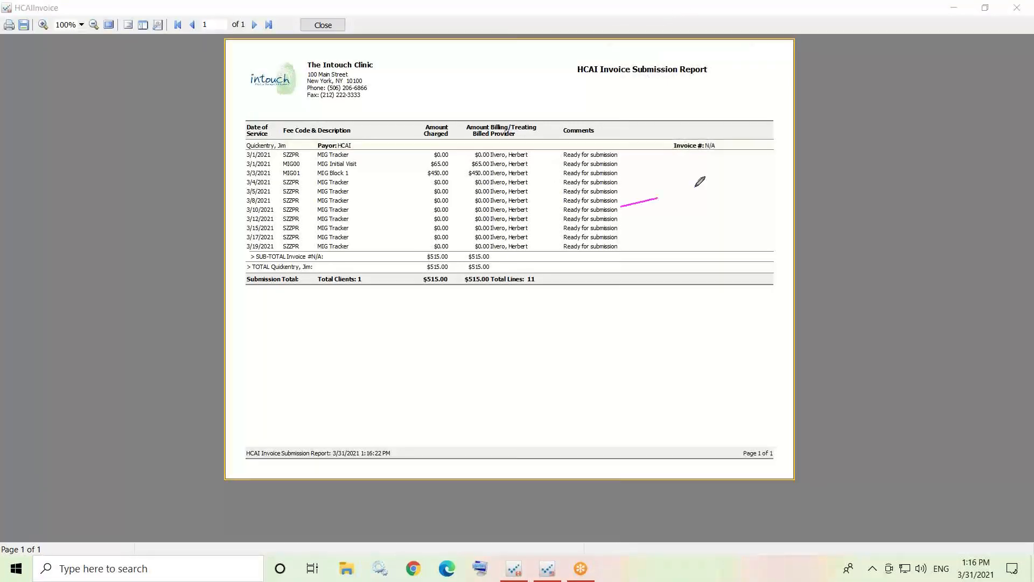
pyautogui.moveTo(259, 248); pyautogui.dragTo(330, 246)
pyautogui.moveTo(396, 275); pyautogui.dragTo(423, 265)
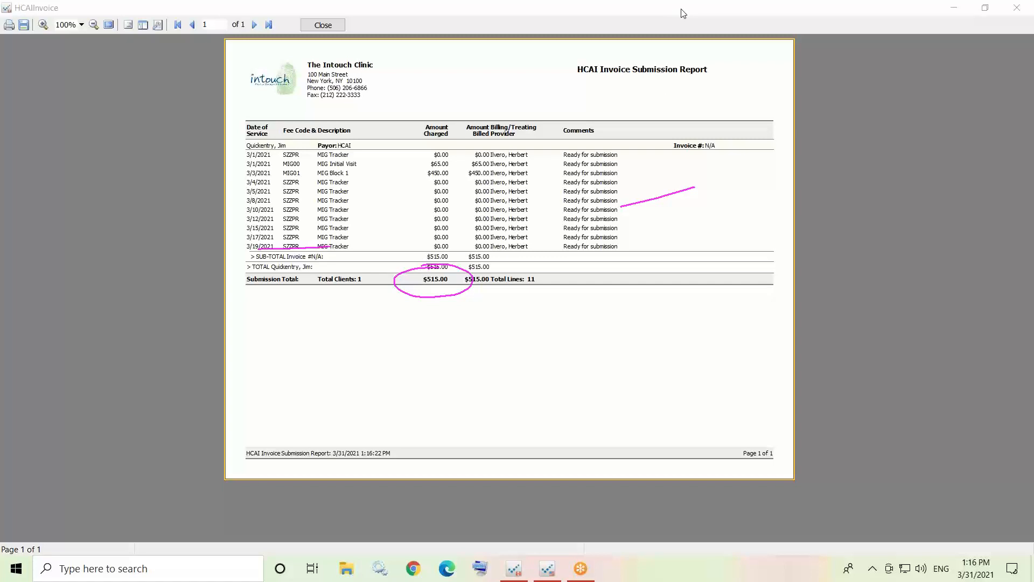
# Close the submission report preview and post the HCAI invoice without sending it.
pyautogui.click(664, 99)
pyautogui.click(323, 24)
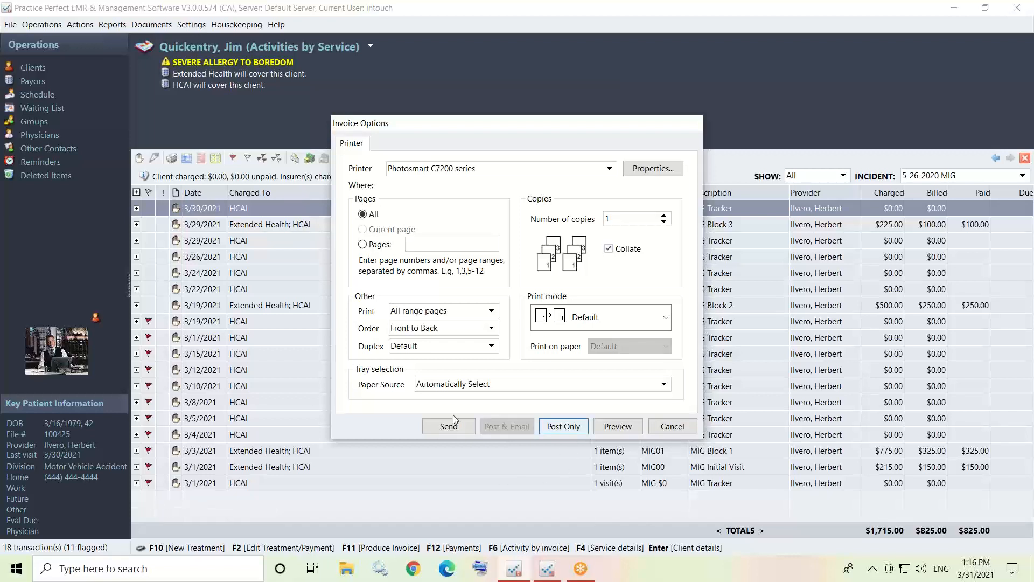
pyautogui.click(555, 427)
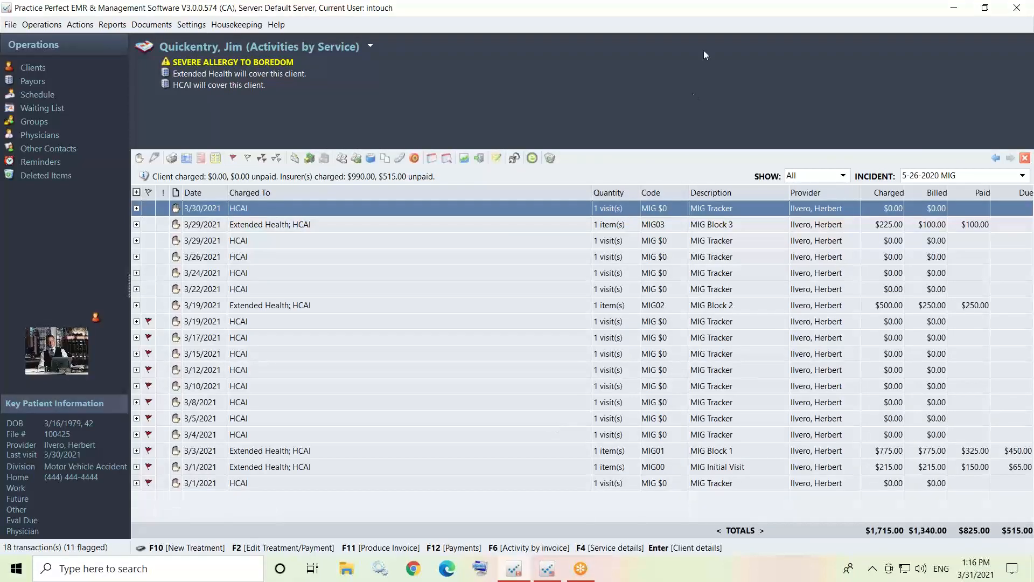
# Check the paid and due amounts of the MIG01 and MIG00 activities and clear the flags from all activities.
pyautogui.click(682, 9)
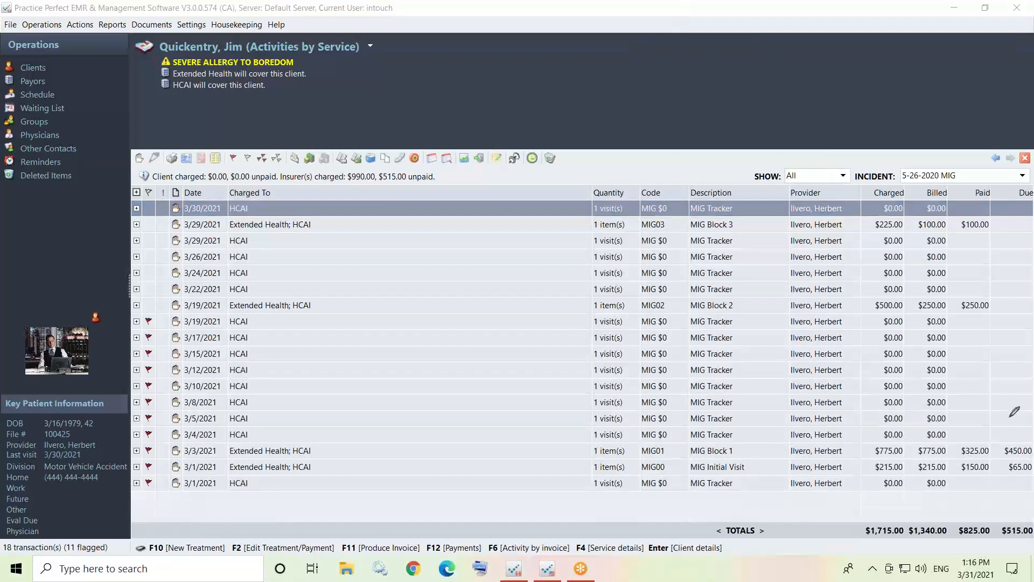
pyautogui.moveTo(1010, 417)
pyautogui.mouseDown()
pyautogui.moveTo(976, 424)
pyautogui.moveTo(993, 488)
pyautogui.moveTo(1032, 463)
pyautogui.moveTo(1005, 425)
pyautogui.mouseUp()
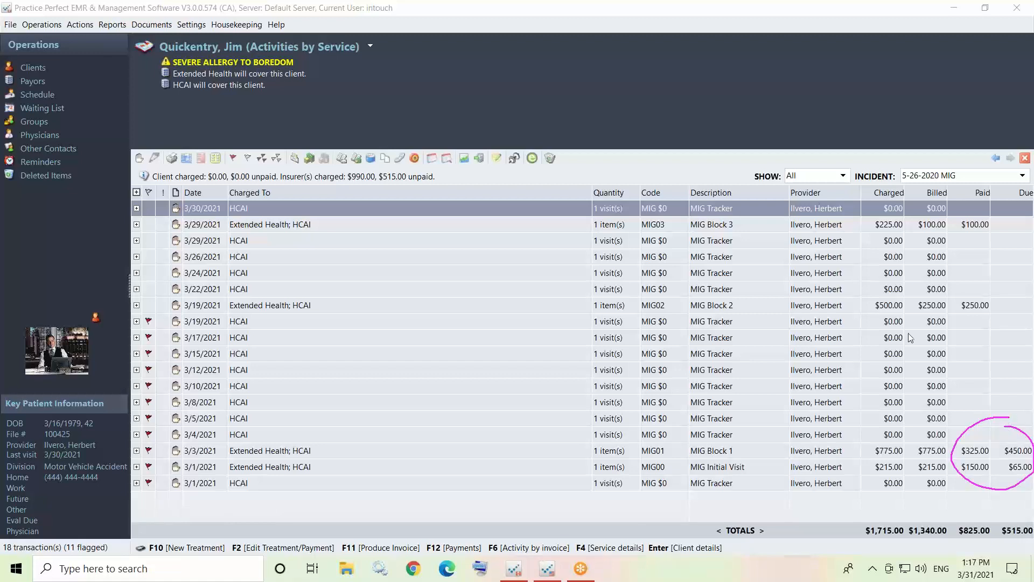
pyautogui.click(274, 158)
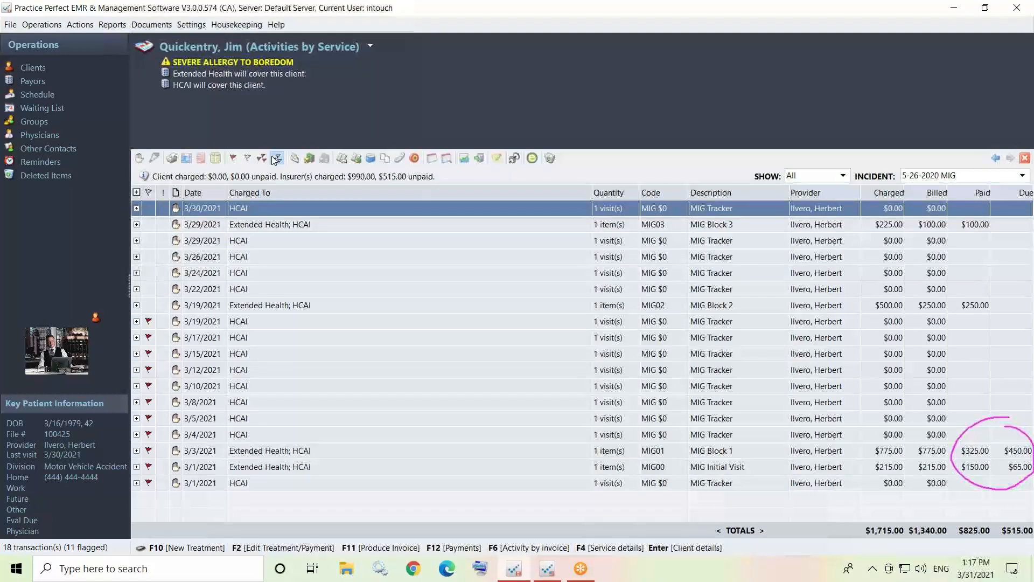
# Expand the MIG00 initial visit, examine its 3/31/2021 HCAI invoice entry, and select the MIG01 Block 1 activity.
pyautogui.click(137, 468)
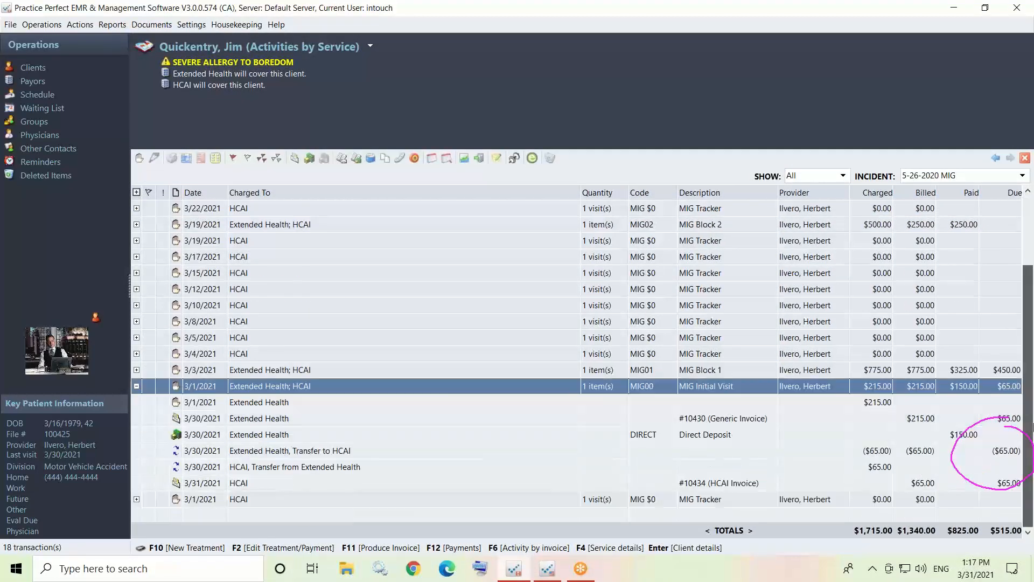
pyautogui.click(315, 483)
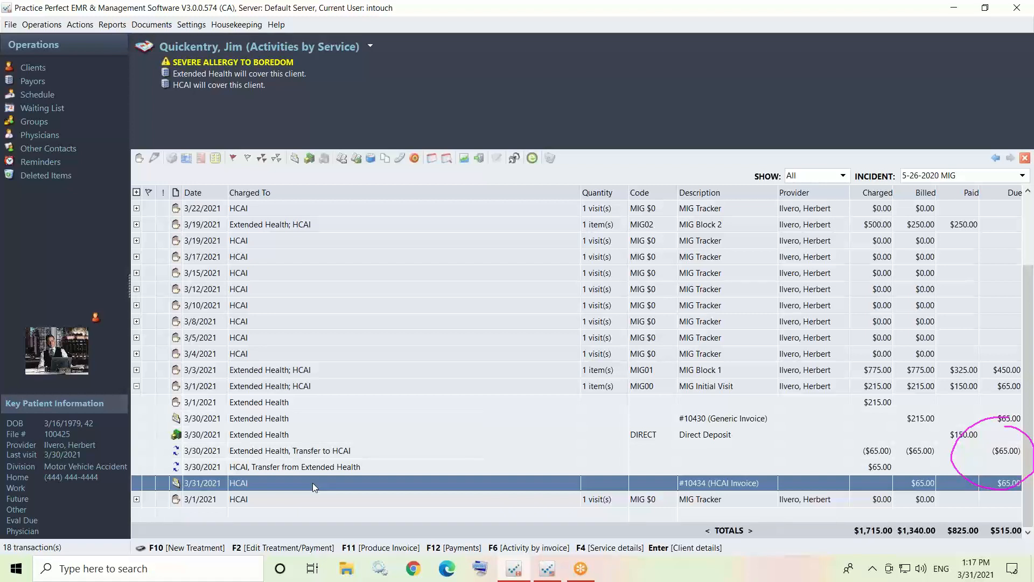
pyautogui.click(701, 370)
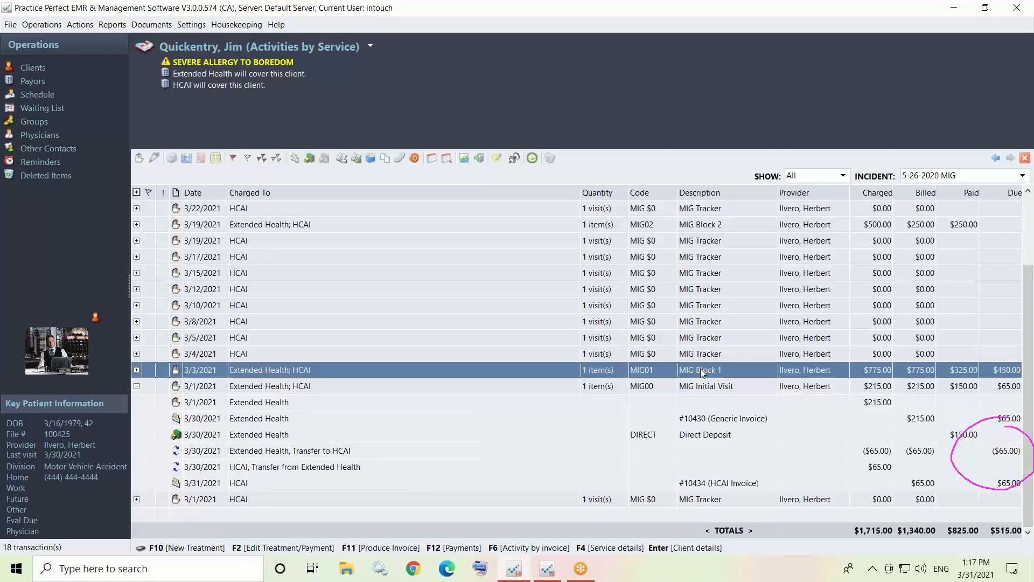
# Examine the 3/3/2021 MIG01 Block 1 charge, the MIG00 initial visit, and the MIG Tracker visits from 3/4/2021 to 3/19/2021.
pyautogui.click(690, 6)
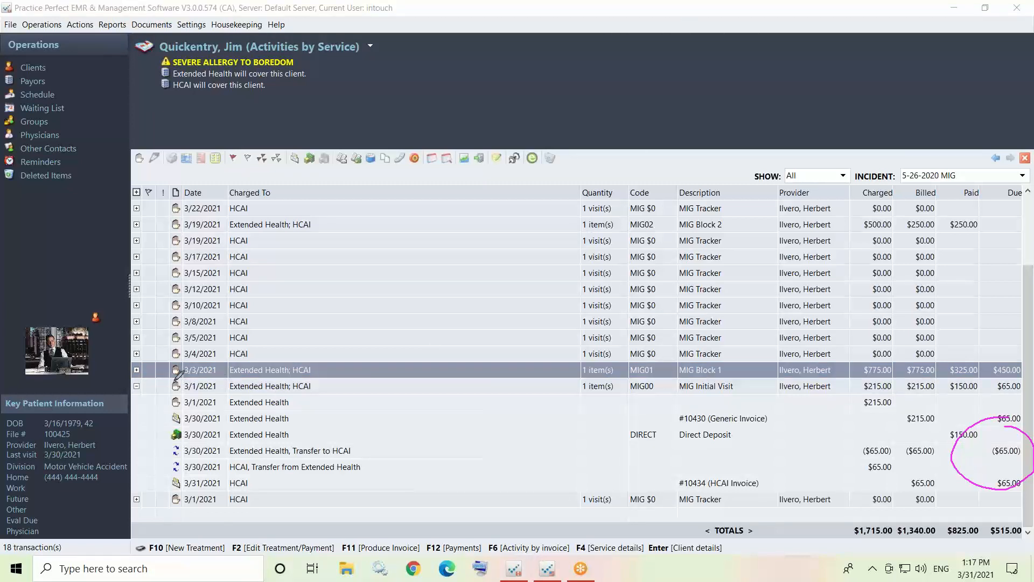
pyautogui.moveTo(176, 380); pyautogui.dragTo(234, 373)
pyautogui.moveTo(167, 392); pyautogui.dragTo(234, 392)
pyautogui.moveTo(674, 396); pyautogui.dragTo(748, 391)
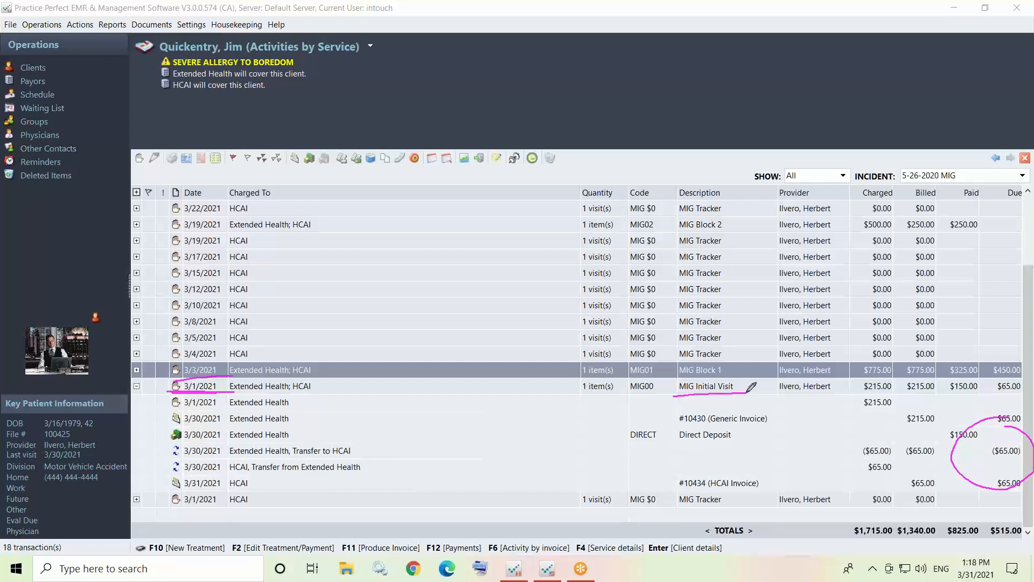
pyautogui.moveTo(867, 371)
pyautogui.mouseDown()
pyautogui.moveTo(855, 360)
pyautogui.moveTo(883, 356)
pyautogui.mouseUp()
pyautogui.moveTo(668, 351)
pyautogui.mouseDown()
pyautogui.moveTo(713, 305)
pyautogui.moveTo(699, 323)
pyautogui.mouseUp()
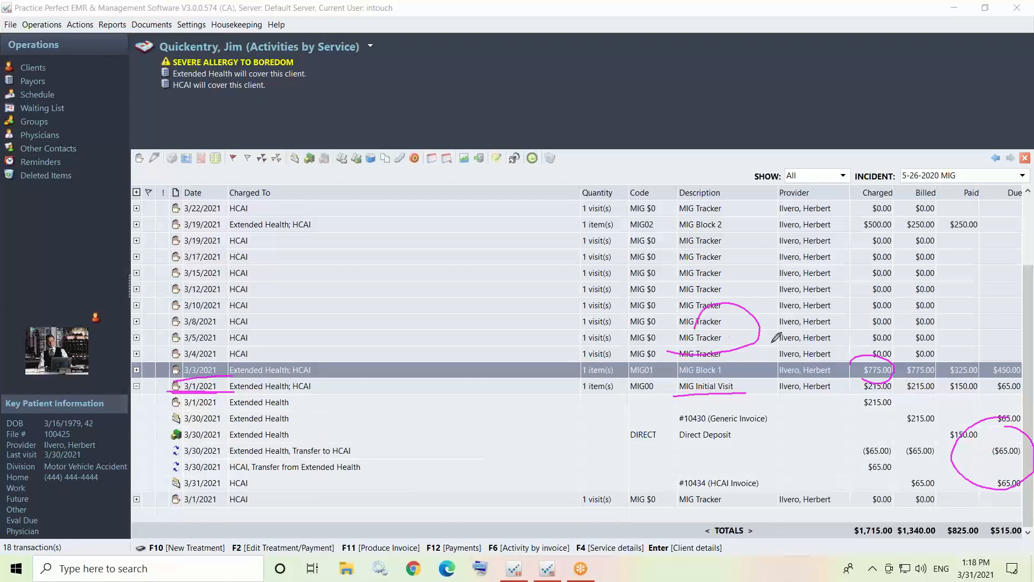
pyautogui.moveTo(943, 298); pyautogui.dragTo(940, 295)
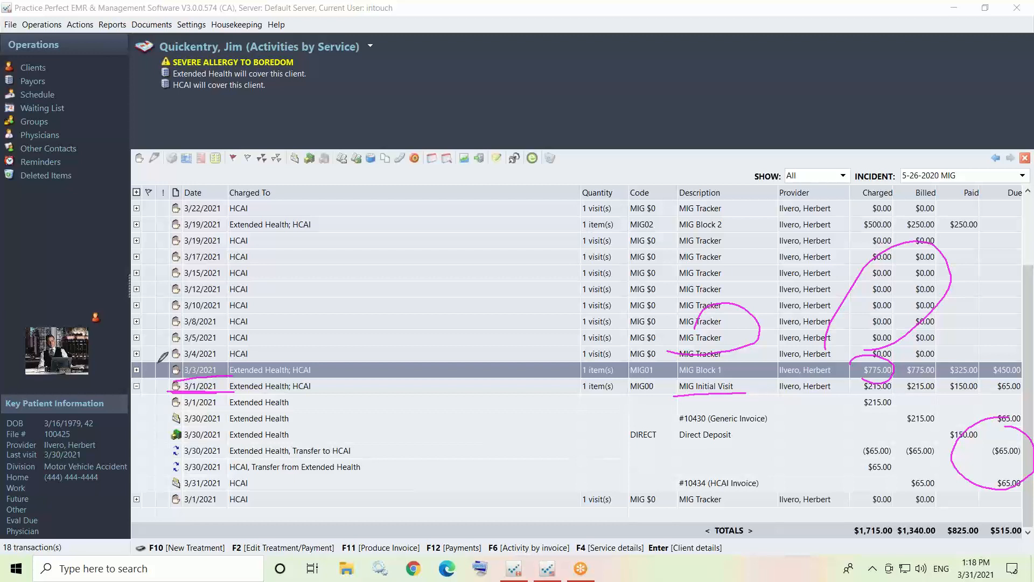
pyautogui.moveTo(158, 362)
pyautogui.mouseDown()
pyautogui.moveTo(158, 263)
pyautogui.moveTo(276, 232)
pyautogui.moveTo(264, 351)
pyautogui.moveTo(154, 360)
pyautogui.mouseUp()
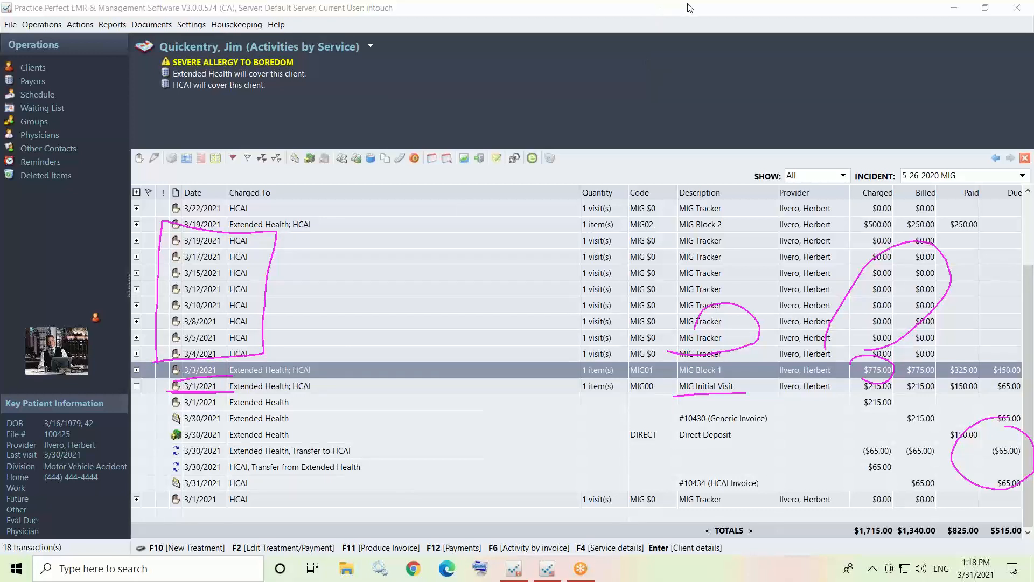
pyautogui.click(690, 95)
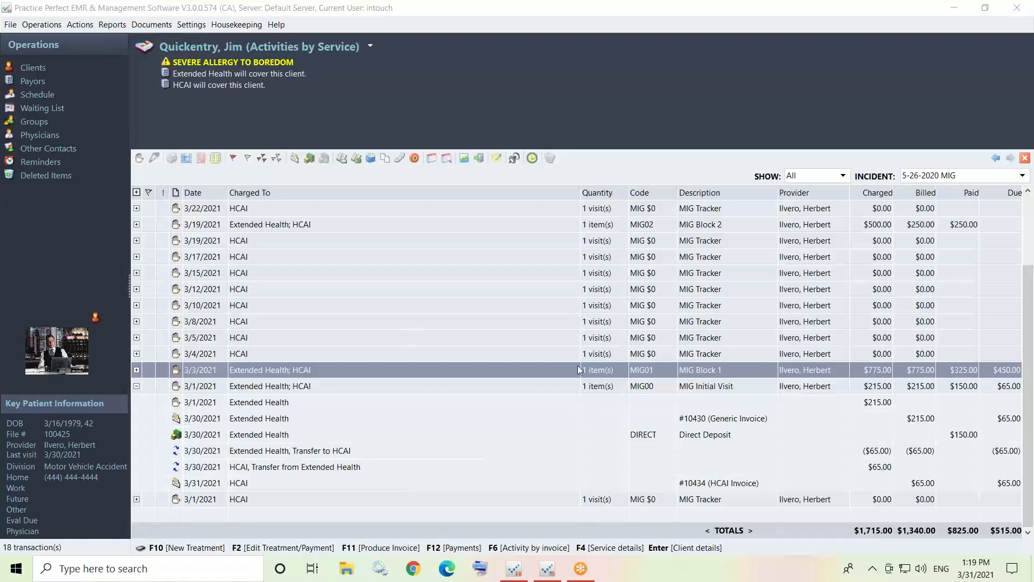
# Select the 3/4/2021 MIG Tracker activity and check the quantities of the MIG01 and MIG00 activities.
pyautogui.click(651, 357)
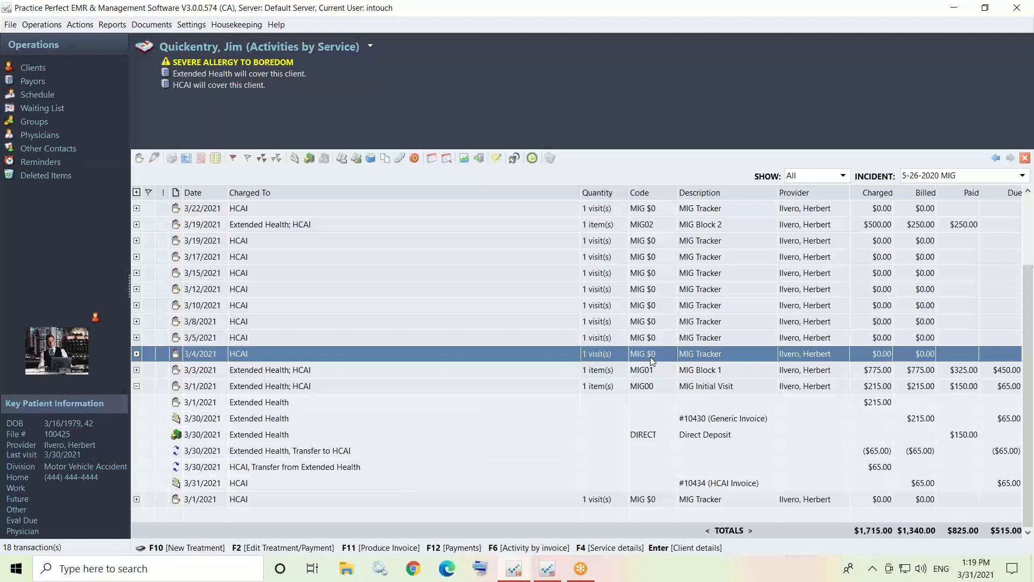
pyautogui.click(684, 13)
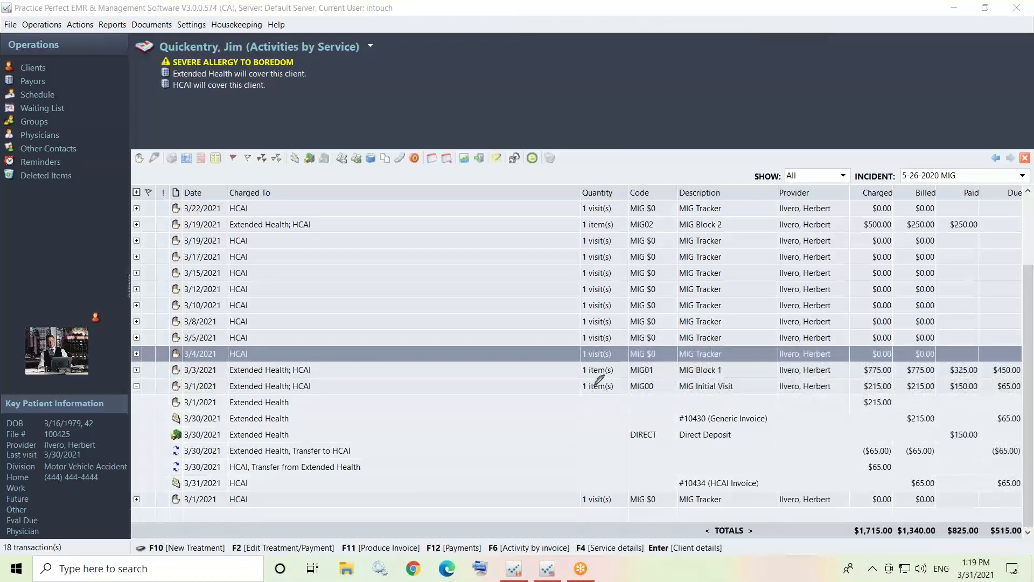
pyautogui.moveTo(596, 383)
pyautogui.mouseDown()
pyautogui.moveTo(672, 369)
pyautogui.moveTo(619, 349)
pyautogui.moveTo(620, 378)
pyautogui.mouseUp()
pyautogui.click(686, 97)
# Show the 3-29-2021 MIG Split incident and inspect its MIG00 initial visit and 3/2/2021 MIG01 Block 1 activities.
pyautogui.click(1023, 176)
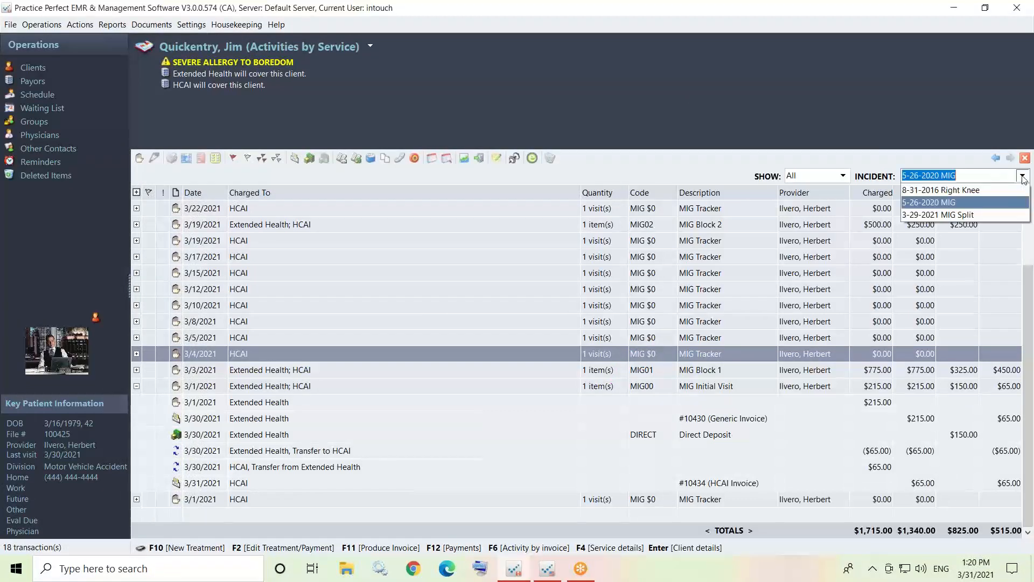
pyautogui.click(962, 214)
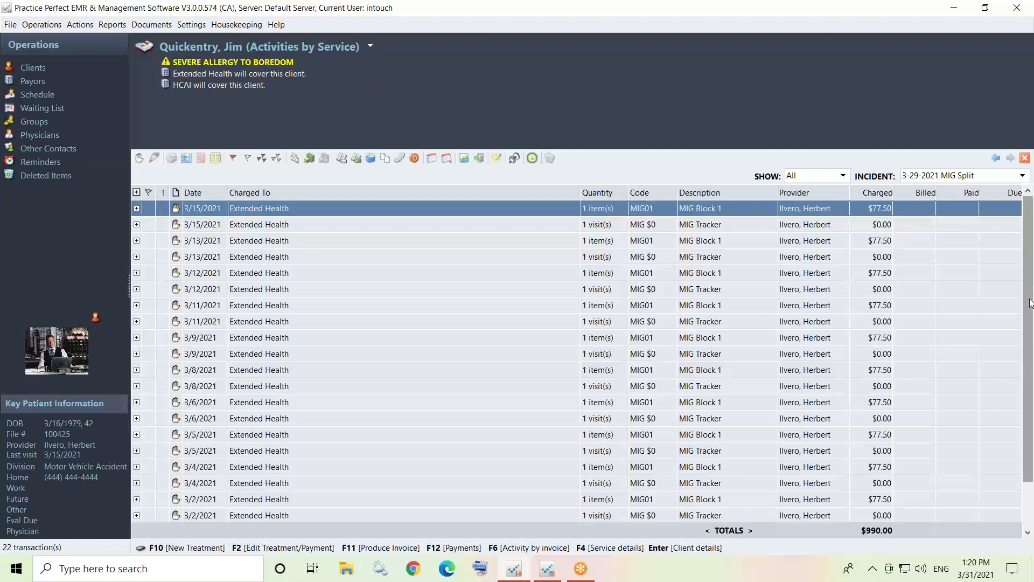
pyautogui.scroll(-1, 1029, 303)
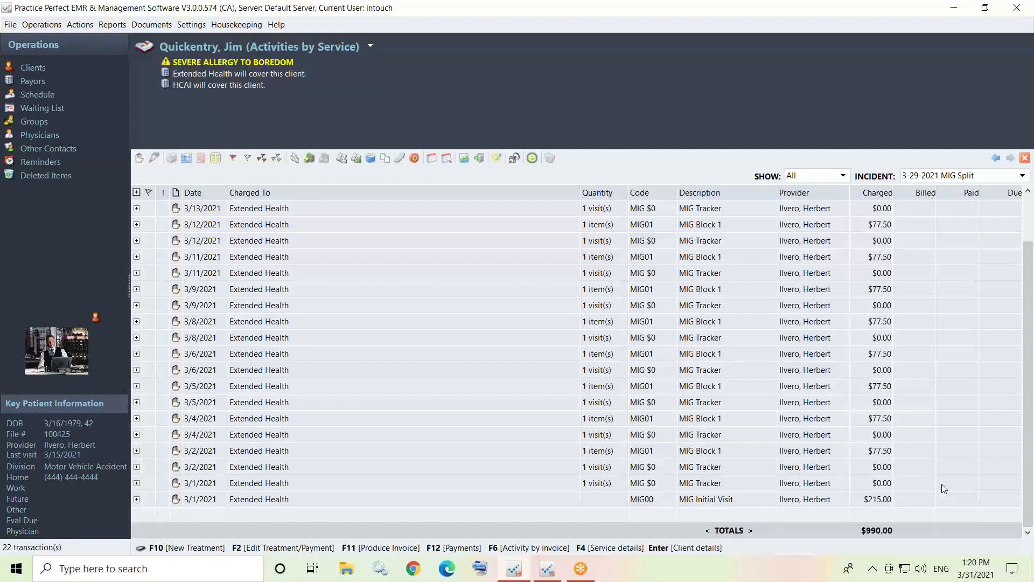
pyautogui.click(884, 503)
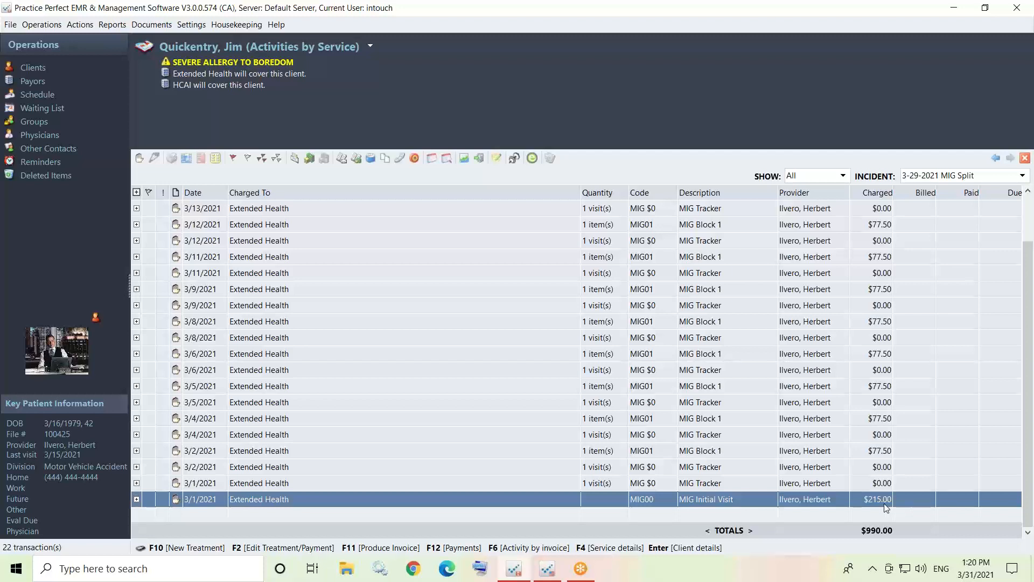
pyautogui.click(710, 454)
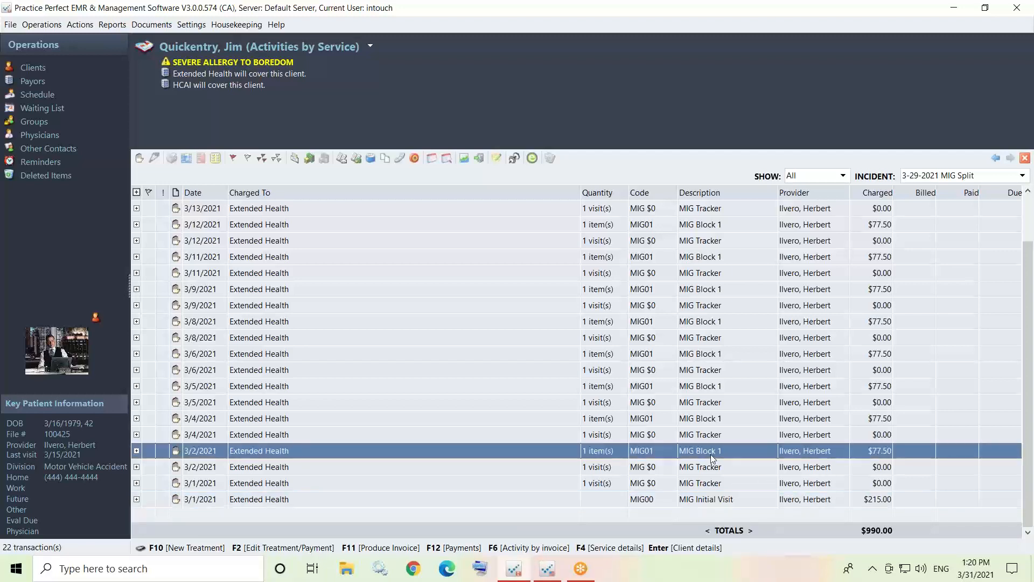
# Return to the 5-26-2020 MIG incident and inspect its MIG00 initial visit and MIG01 Block 1 charges for comparison.
pyautogui.click(1022, 176)
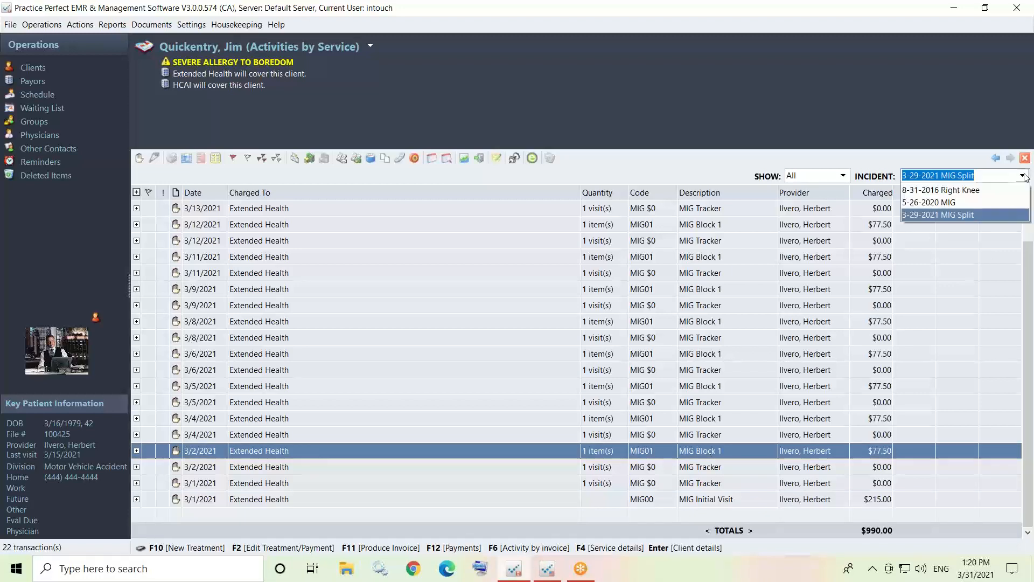
pyautogui.click(952, 203)
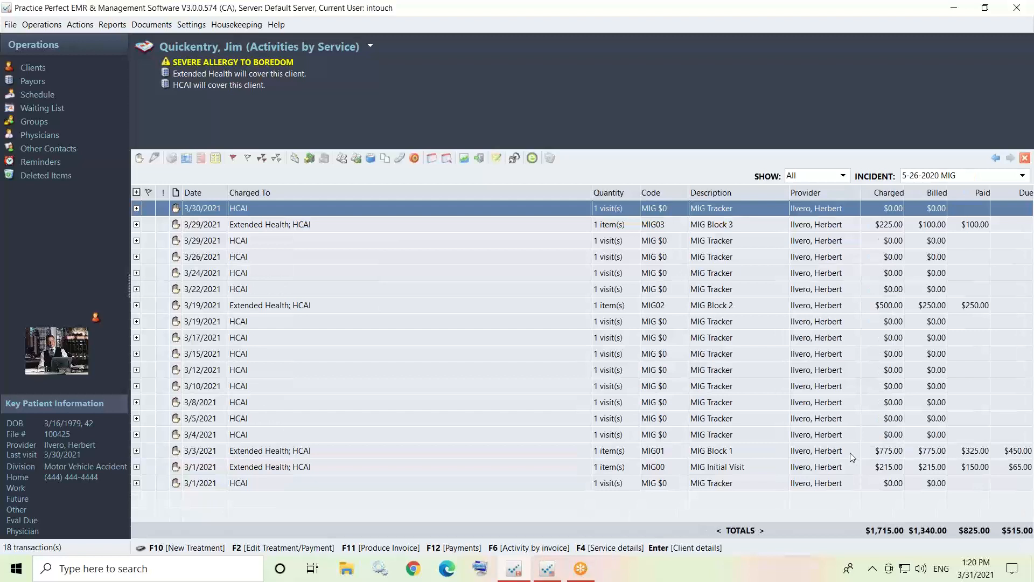
pyautogui.click(838, 465)
pyautogui.click(832, 454)
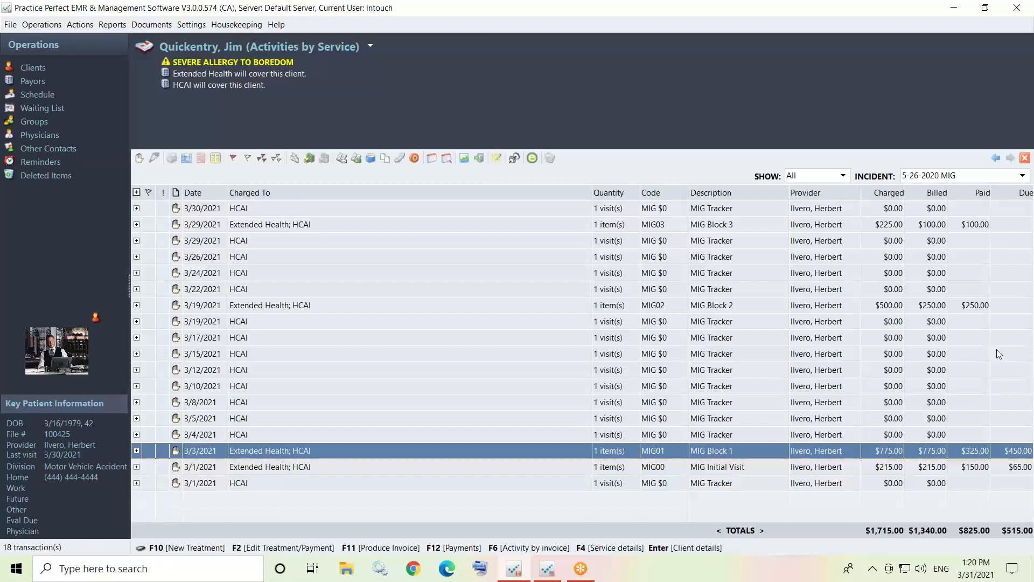
# Switch back to the 3-29-2021 MIG Split incident and select the 3/2/2021 MIG01 Block 1 activity.
pyautogui.click(1022, 182)
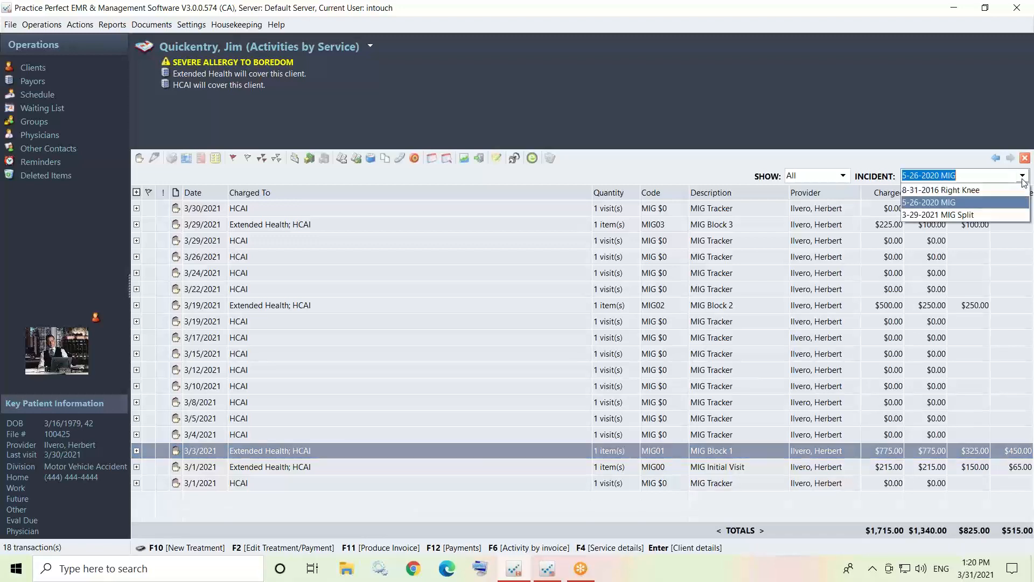
pyautogui.click(966, 215)
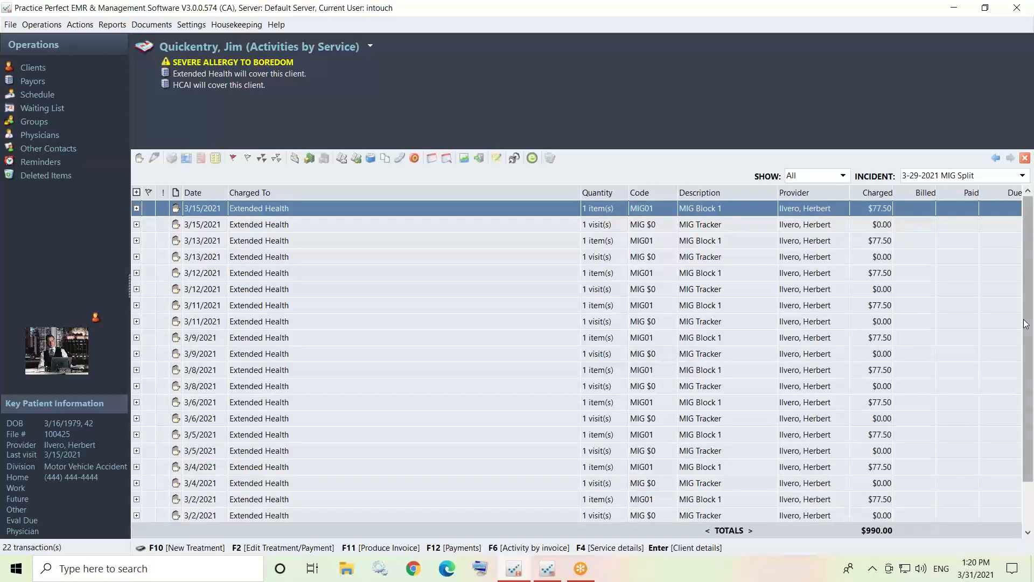
pyautogui.scroll(-1, 1030, 323)
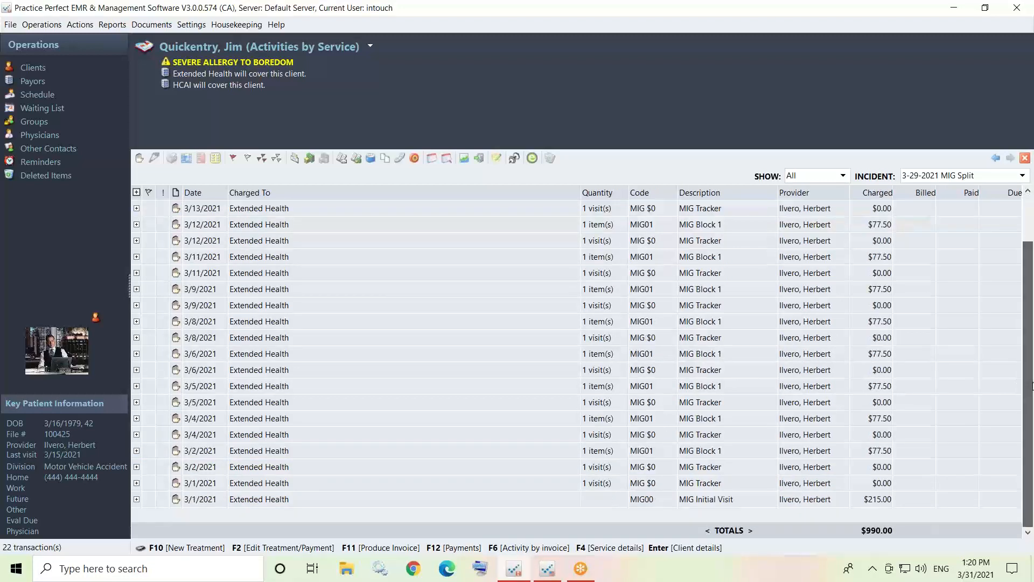
pyautogui.click(884, 453)
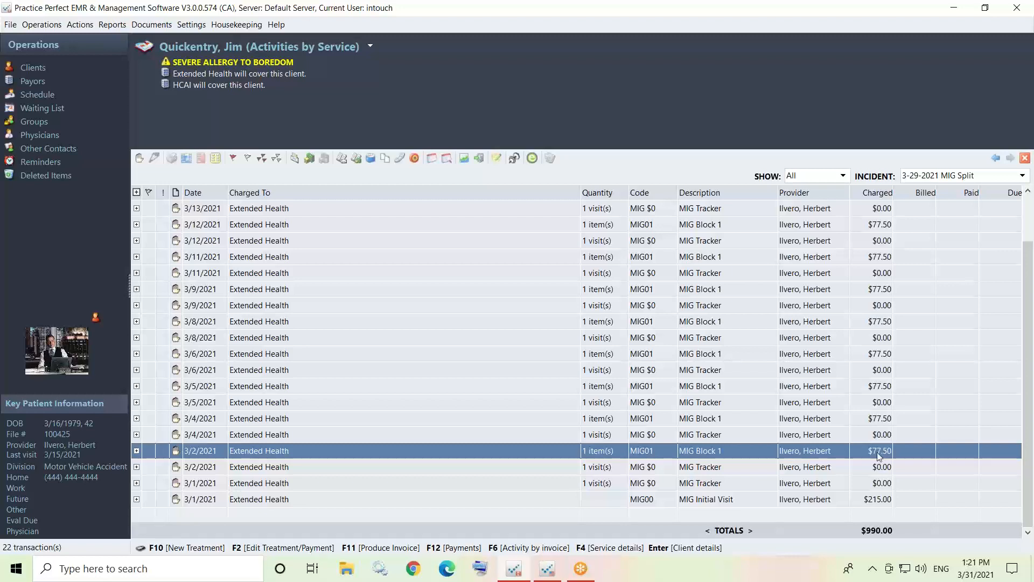
# Compare the charged amount of the 3/2/2021 MIG01 Block 1 activity with the MIG Tracker visit on the same date.
pyautogui.click(689, 12)
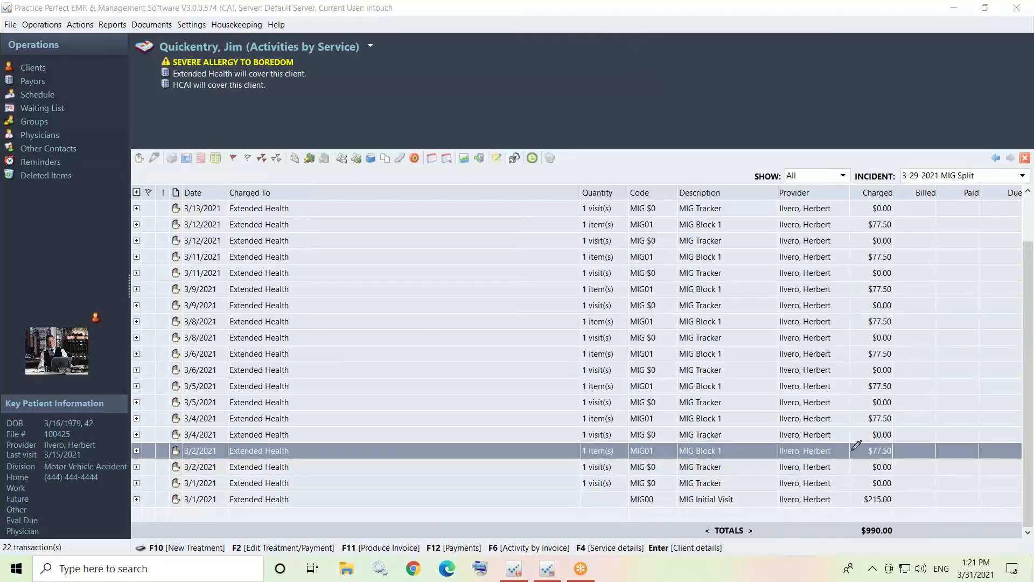
pyautogui.moveTo(863, 451); pyautogui.dragTo(871, 439)
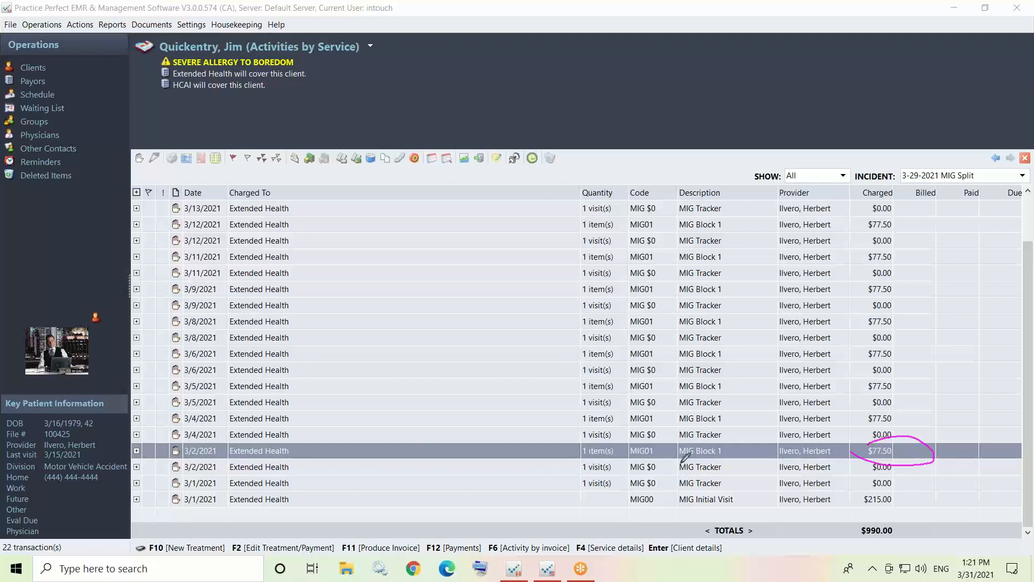
pyautogui.moveTo(682, 453); pyautogui.dragTo(738, 460)
pyautogui.moveTo(677, 475); pyautogui.dragTo(740, 475)
pyautogui.moveTo(897, 454); pyautogui.dragTo(929, 439)
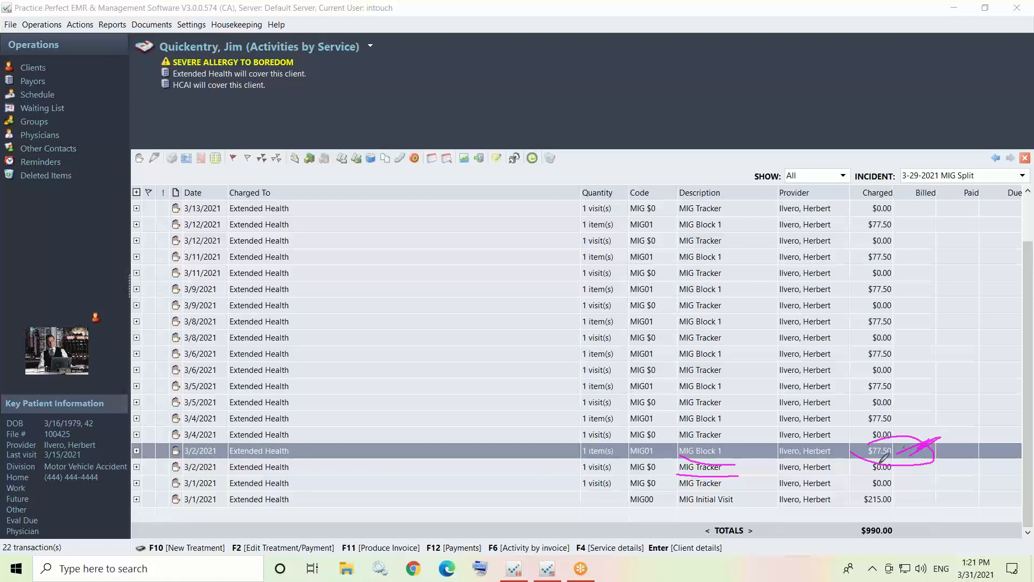
pyautogui.moveTo(862, 468); pyautogui.dragTo(920, 466)
pyautogui.moveTo(858, 438); pyautogui.dragTo(860, 442)
pyautogui.click(675, 101)
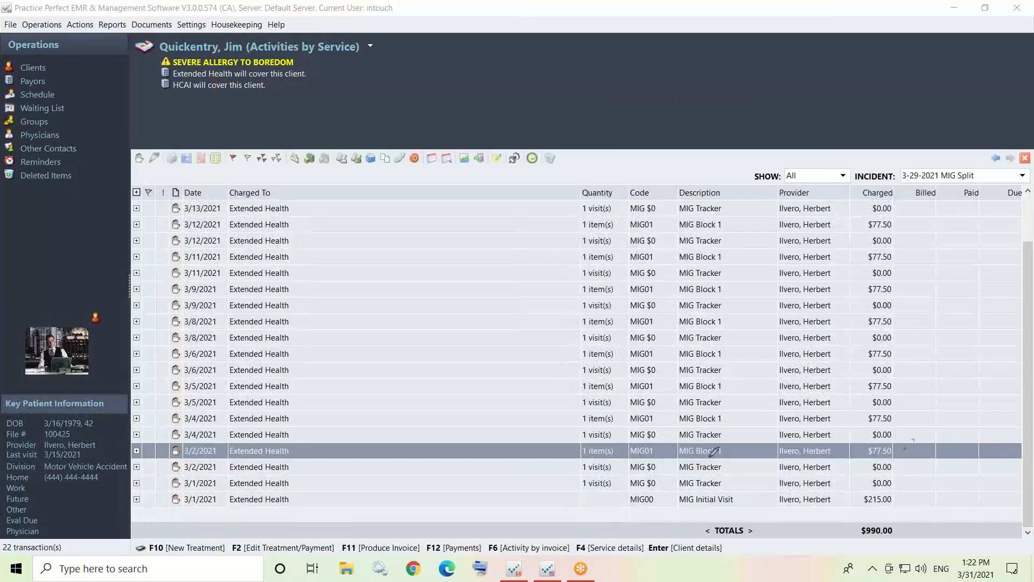
# Review the billed column of the 3/2/2021 MIG01 activity and the MIG Block 1 charge on 3/4/2021.
pyautogui.moveTo(901, 453); pyautogui.dragTo(934, 448)
pyautogui.moveTo(899, 447)
pyautogui.mouseDown()
pyautogui.moveTo(906, 425)
pyautogui.moveTo(905, 440)
pyautogui.mouseUp()
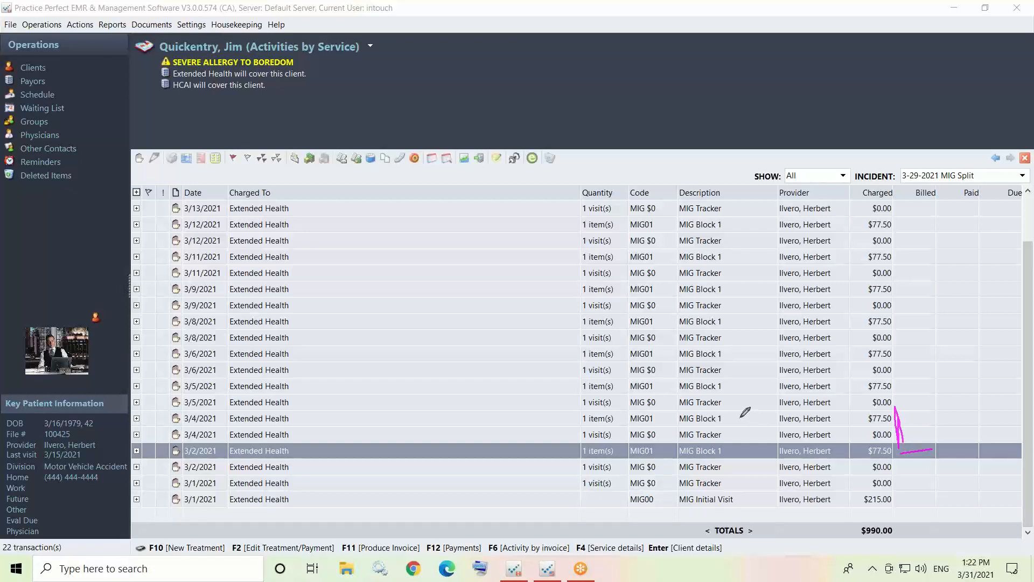
pyautogui.moveTo(740, 418)
pyautogui.mouseDown()
pyautogui.moveTo(759, 413)
pyautogui.moveTo(751, 431)
pyautogui.mouseUp()
pyautogui.click(672, 96)
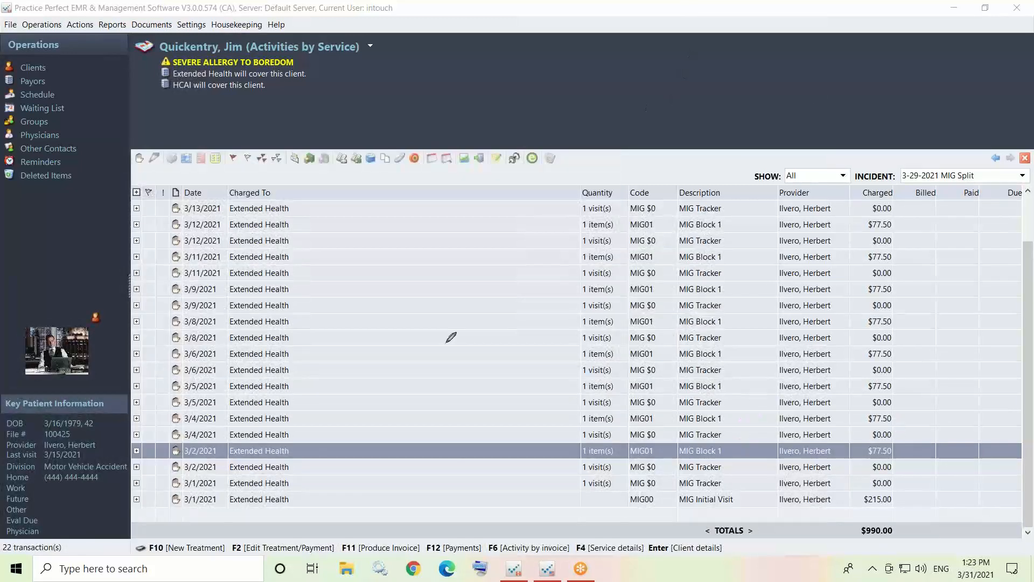
pyautogui.press('Escape')
# Flag the activities from the 3/2/2021 MIG01 to the 3/8/2021 MIG01 to check their insurer charges, and clear all flags.
pyautogui.click(151, 451)
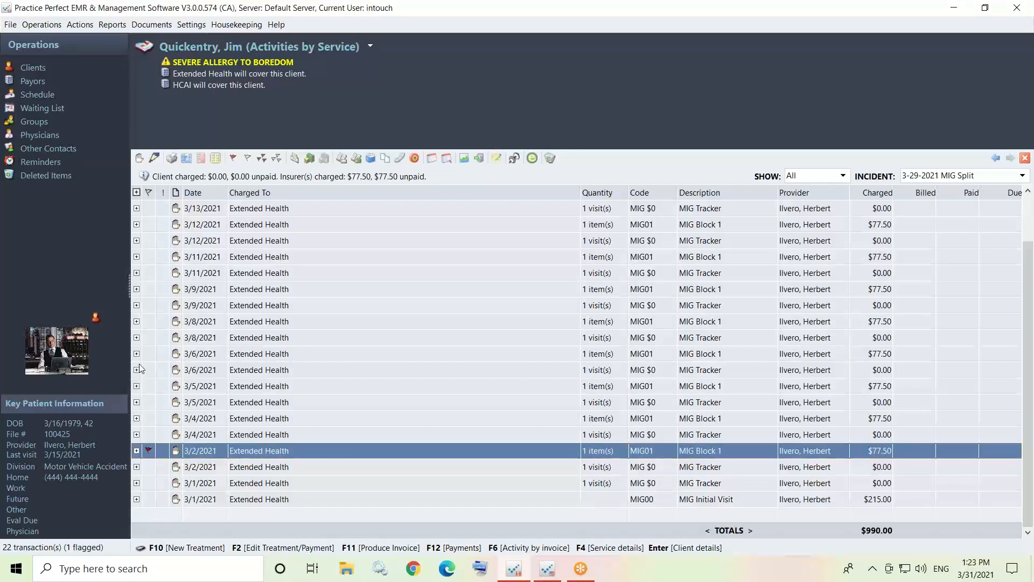
pyautogui.keyDown('shift'); pyautogui.click(150, 323); pyautogui.keyUp('shift')
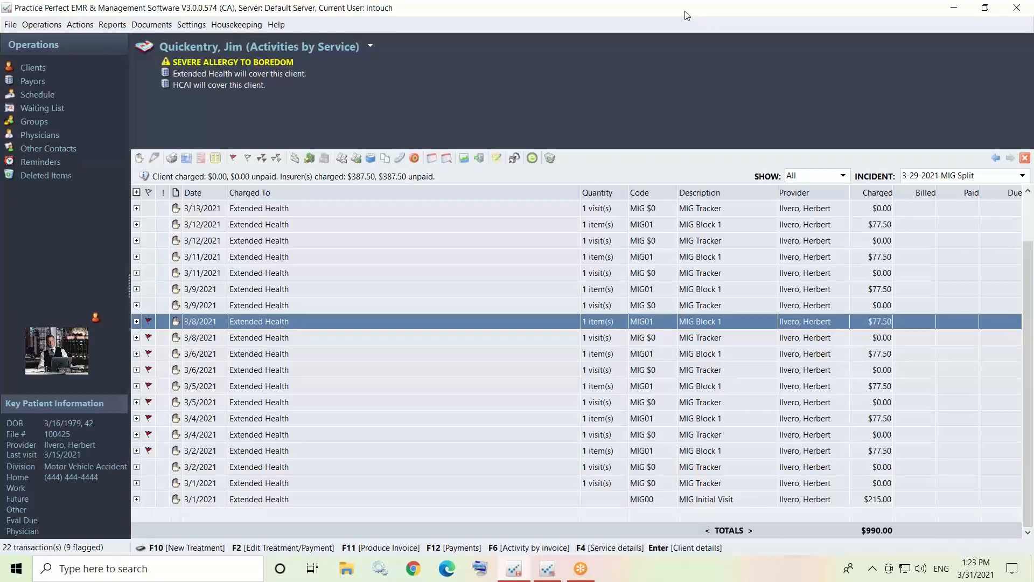
pyautogui.press('F11')
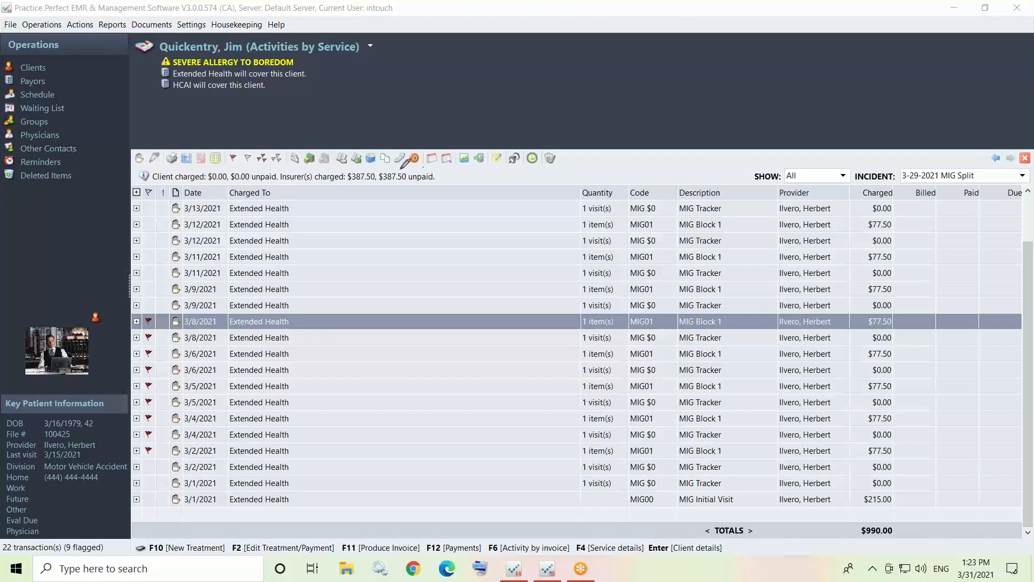
pyautogui.moveTo(403, 163)
pyautogui.mouseDown()
pyautogui.moveTo(213, 172)
pyautogui.moveTo(259, 195)
pyautogui.moveTo(388, 186)
pyautogui.moveTo(419, 159)
pyautogui.mouseUp()
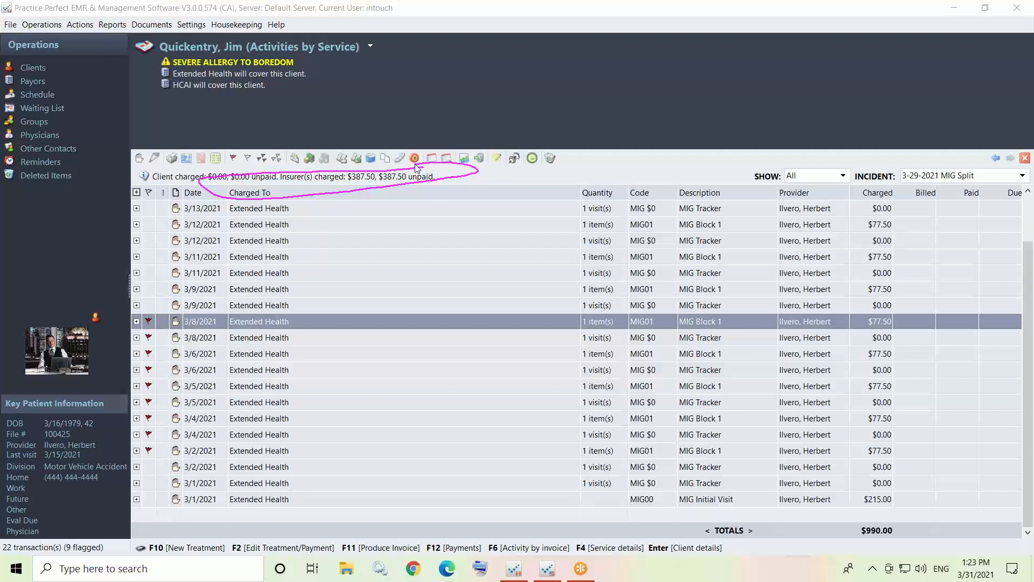
pyautogui.click(663, 95)
pyautogui.click(280, 159)
pyautogui.click(278, 159)
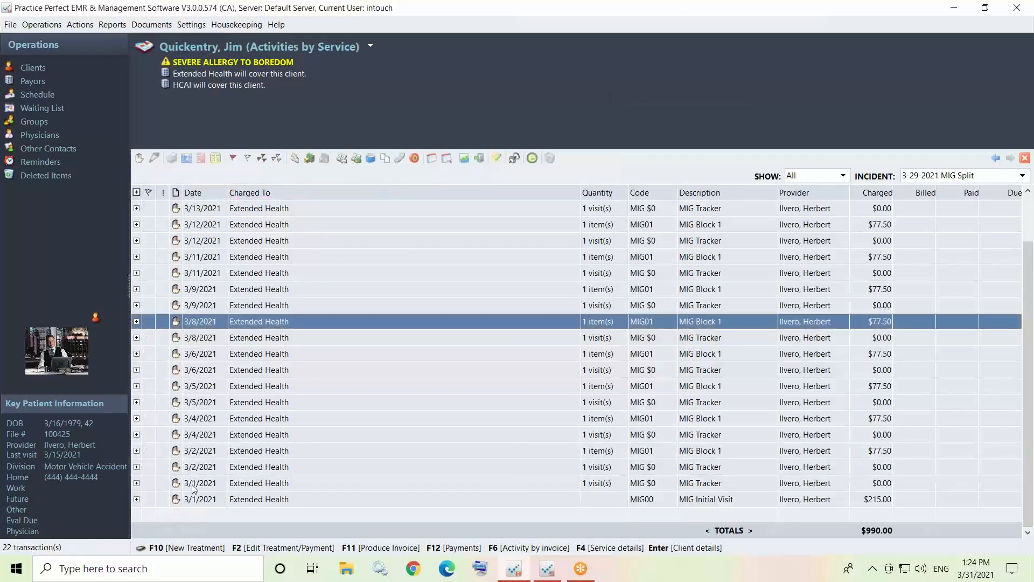
# Flag the activities from the 3/2/2021 MIG01 through the 3/13/2021 MIG Tracker and check their insurer charges.
pyautogui.click(150, 449)
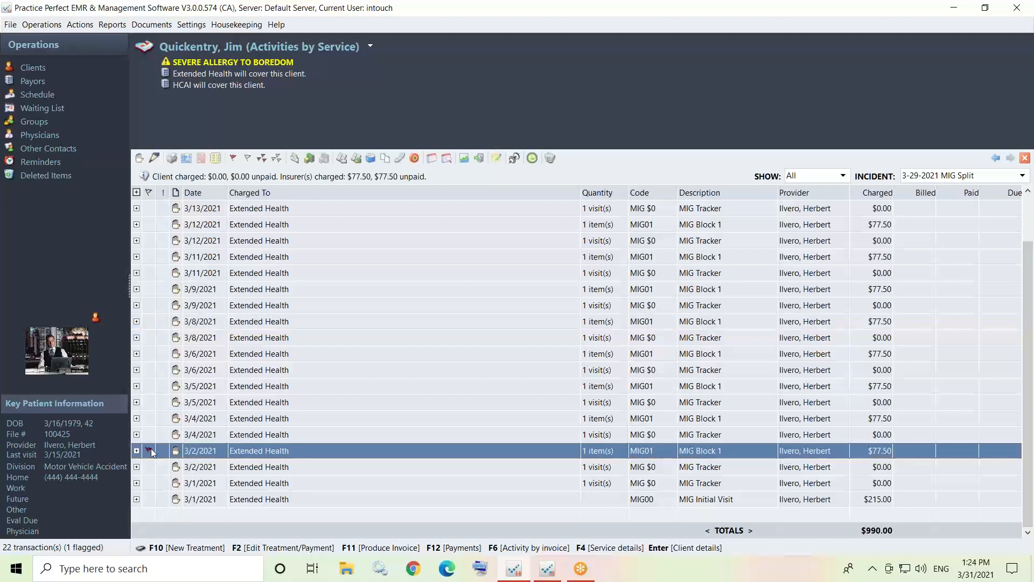
pyautogui.keyDown('shift'); pyautogui.click(150, 208); pyautogui.keyUp('shift')
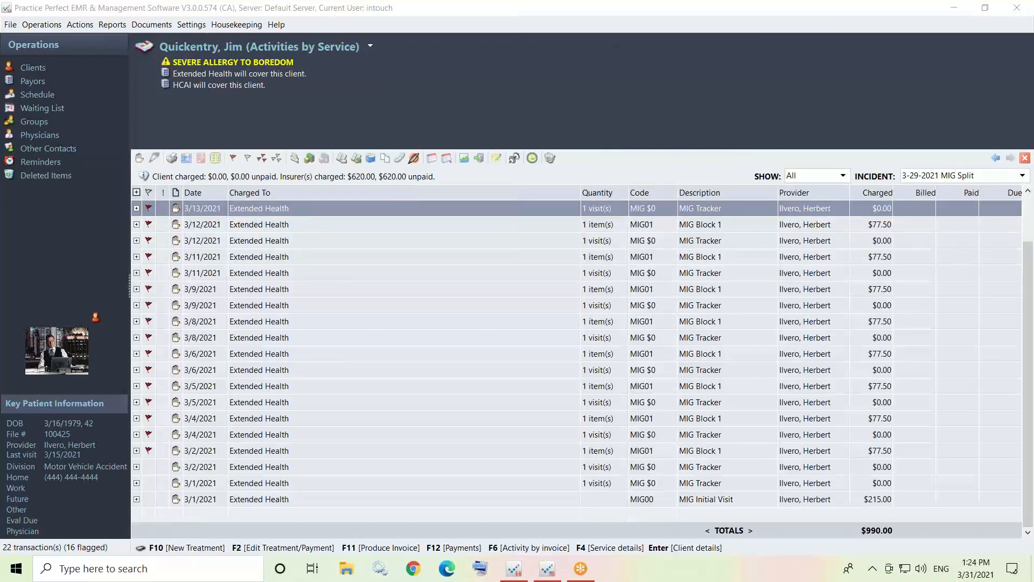
pyautogui.moveTo(408, 164)
pyautogui.mouseDown()
pyautogui.moveTo(359, 164)
pyautogui.moveTo(378, 164)
pyautogui.mouseUp()
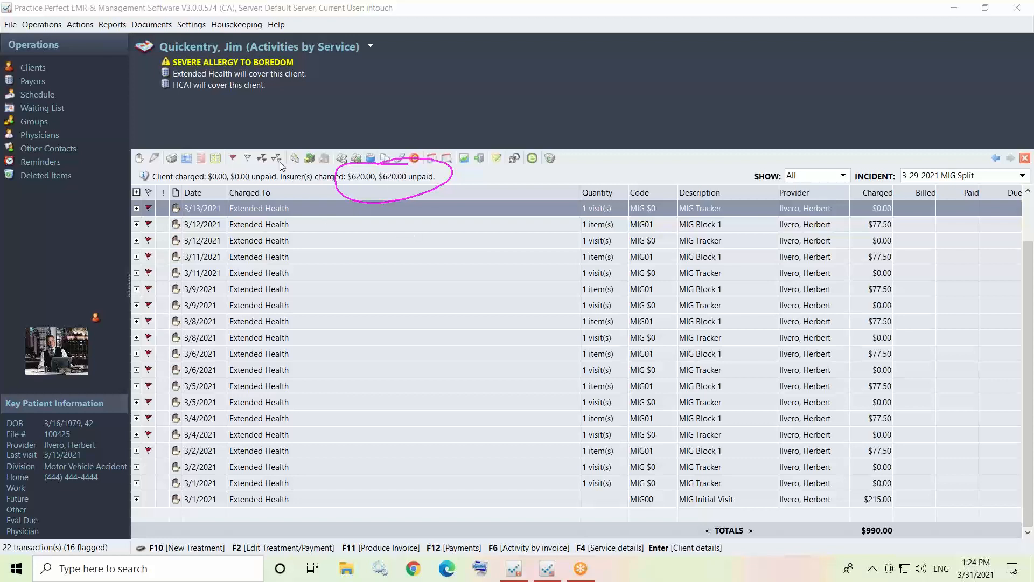
# Add a MIG01 treatment dated 3/31/2021 to the 3-29-2021 MIG Split incident with an amount of $155.00.
pyautogui.click(139, 158)
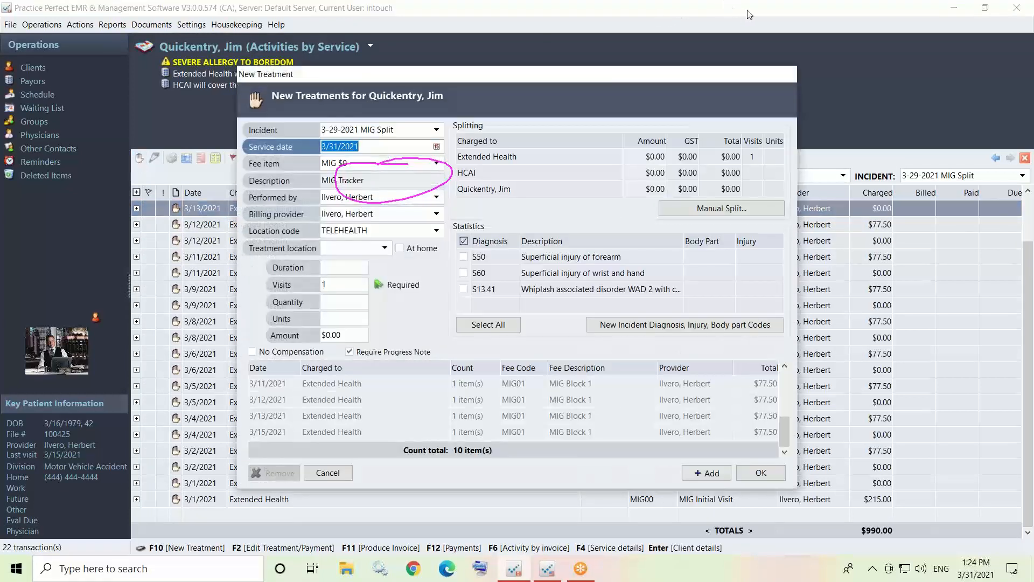
pyautogui.click(748, 11)
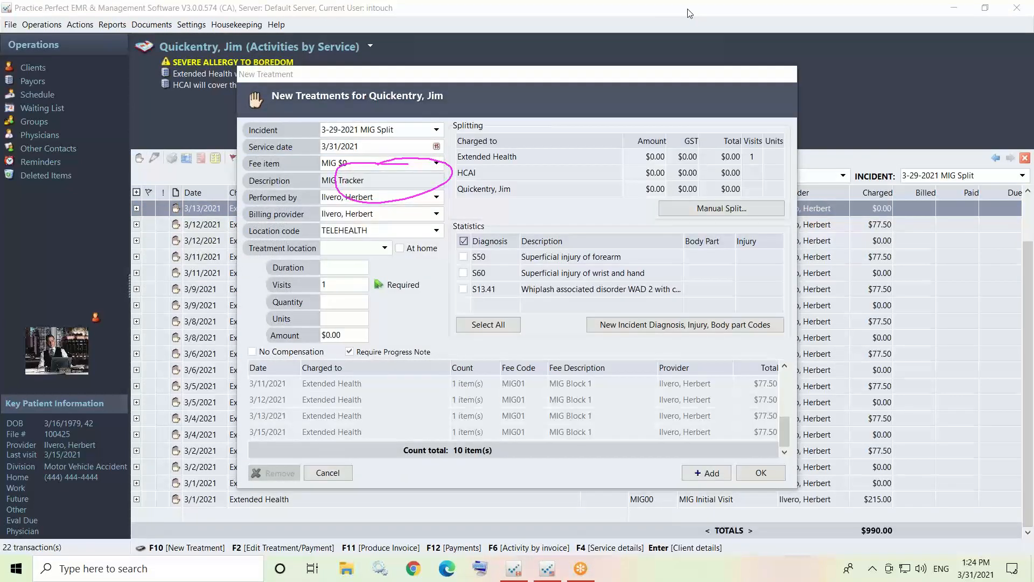
pyautogui.click(658, 99)
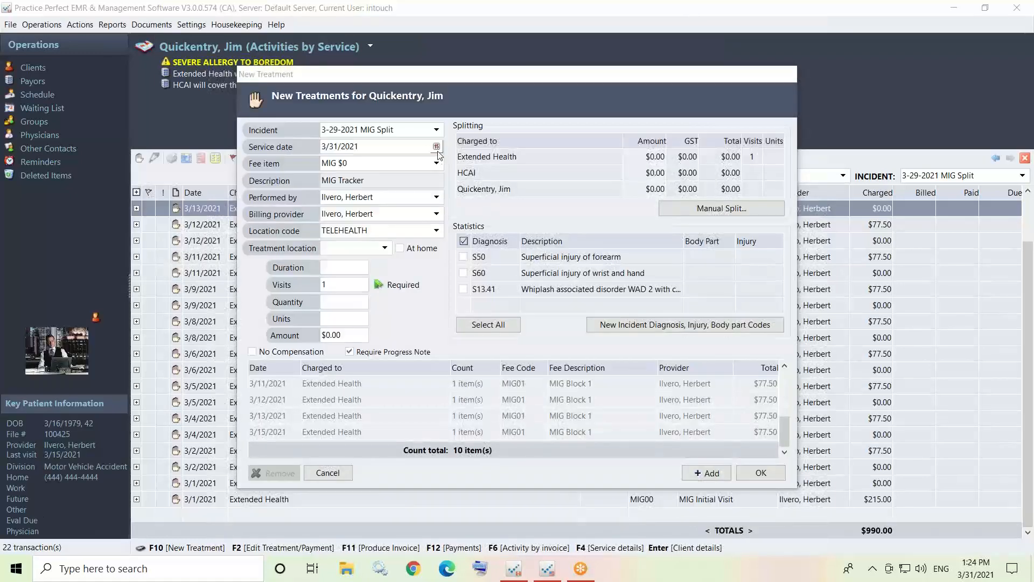
pyautogui.click(436, 163)
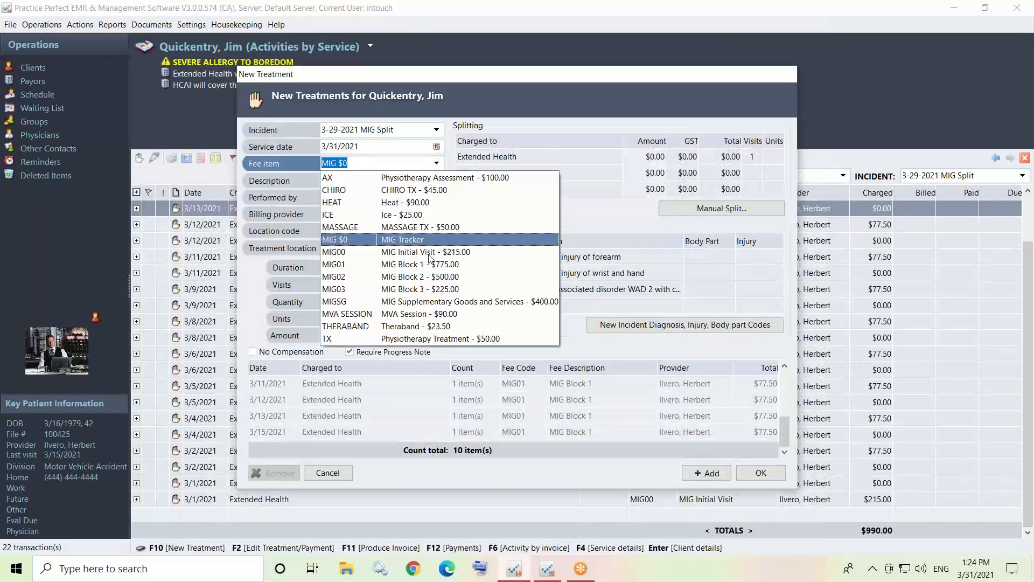
pyautogui.press('Escape')
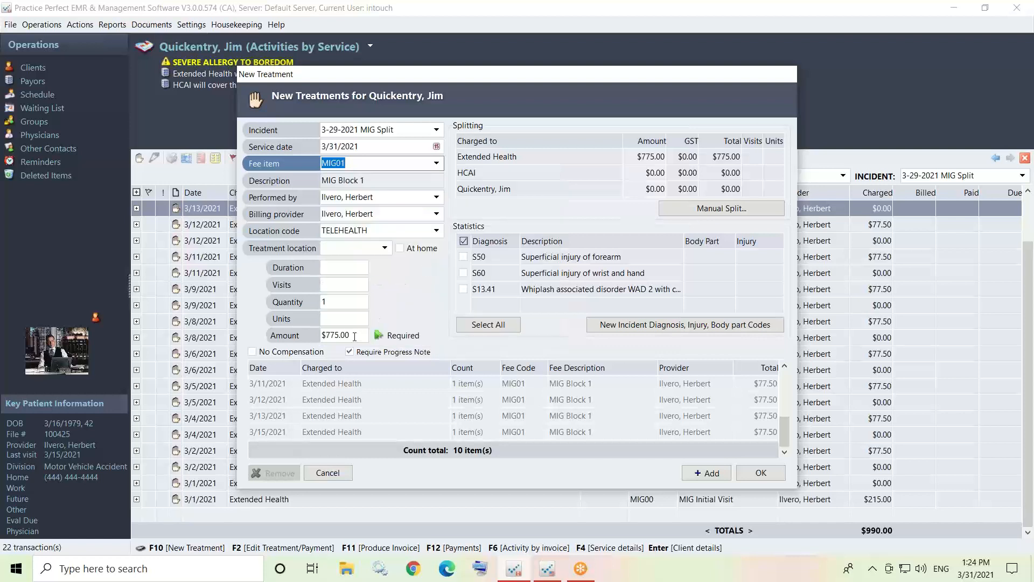
pyautogui.click(354, 337)
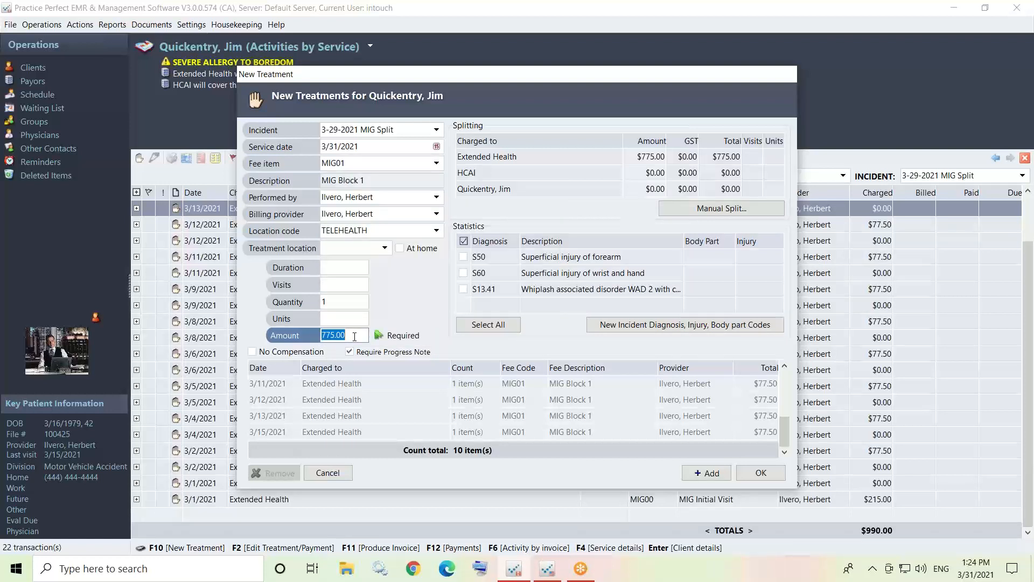
pyautogui.write('155.')
pyautogui.click(716, 478)
pyautogui.click(761, 473)
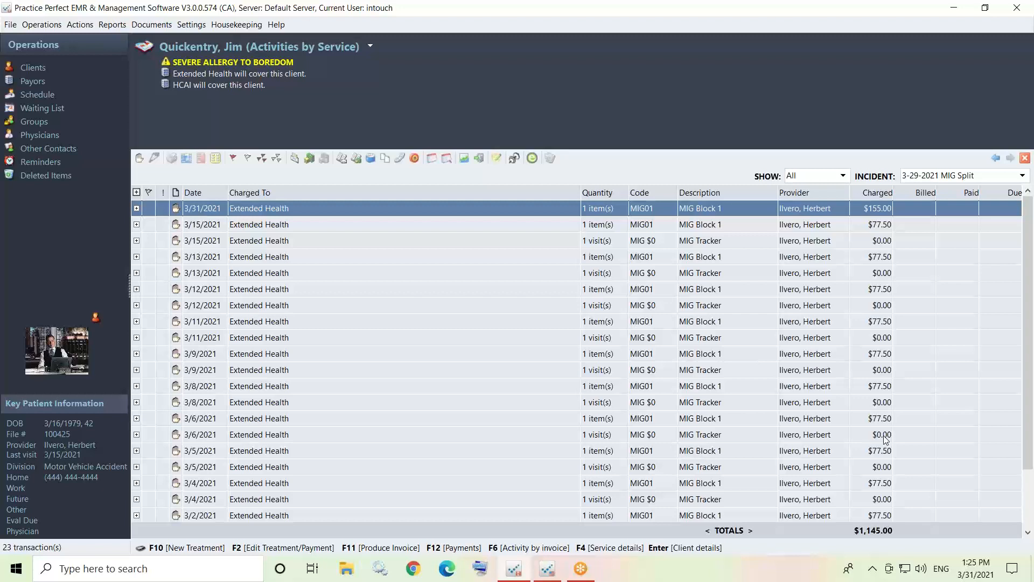
# Compare the charged amount of the 3/31/2021 MIG01 activity with the 3/15/2021 MIG Block 1 charge.
pyautogui.click(796, 26)
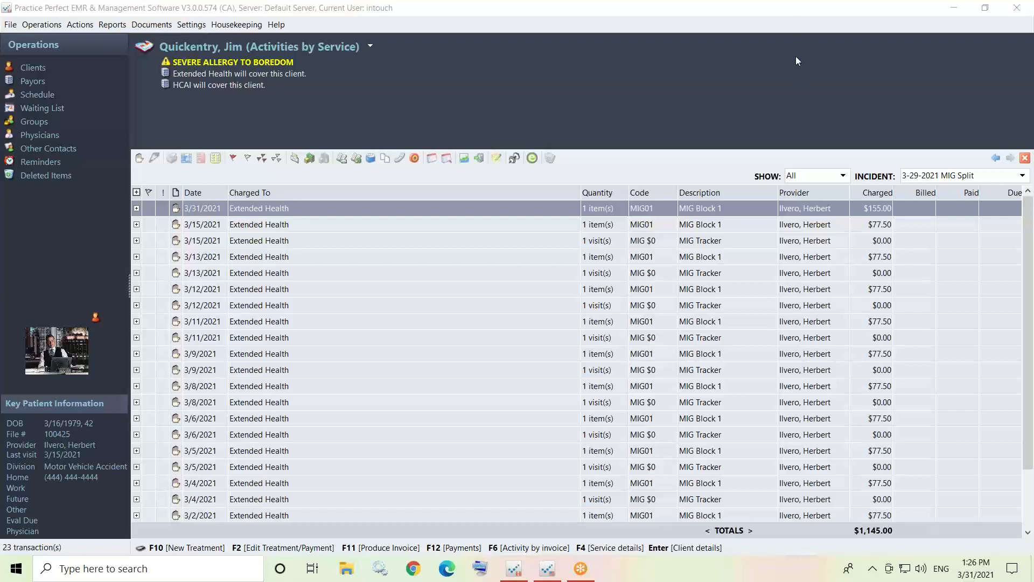
pyautogui.click(704, 213)
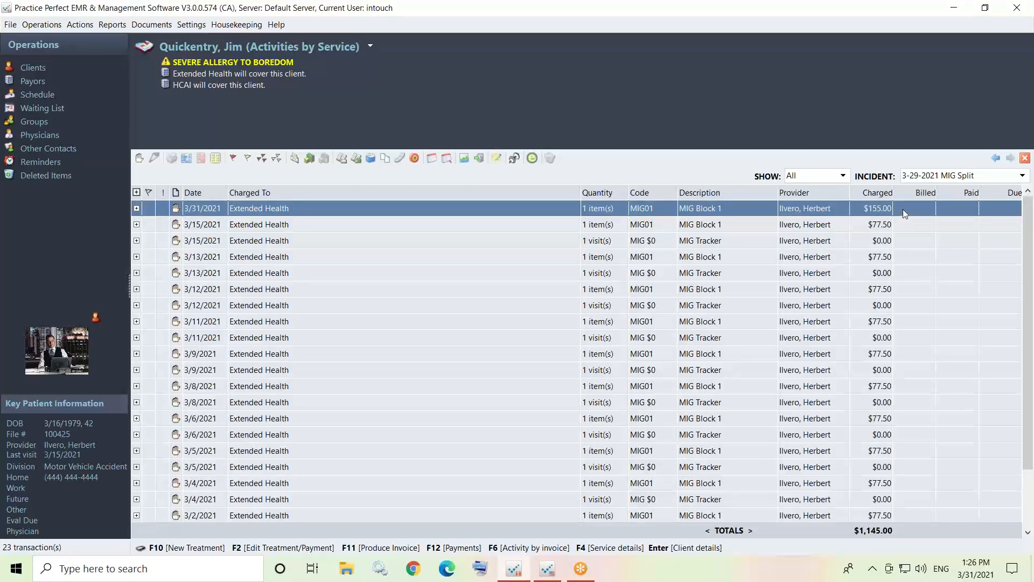
pyautogui.click(877, 230)
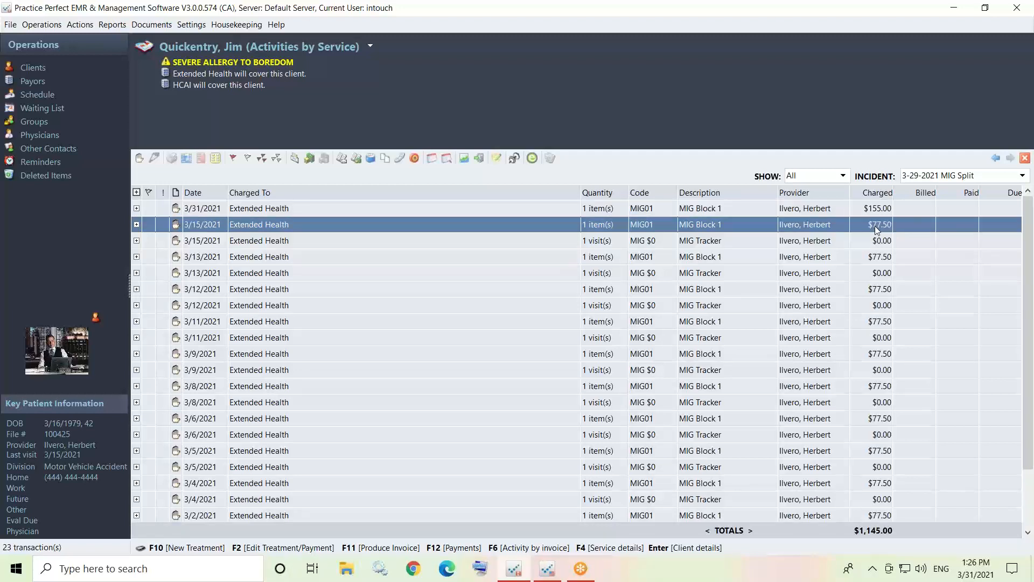
pyautogui.click(702, 210)
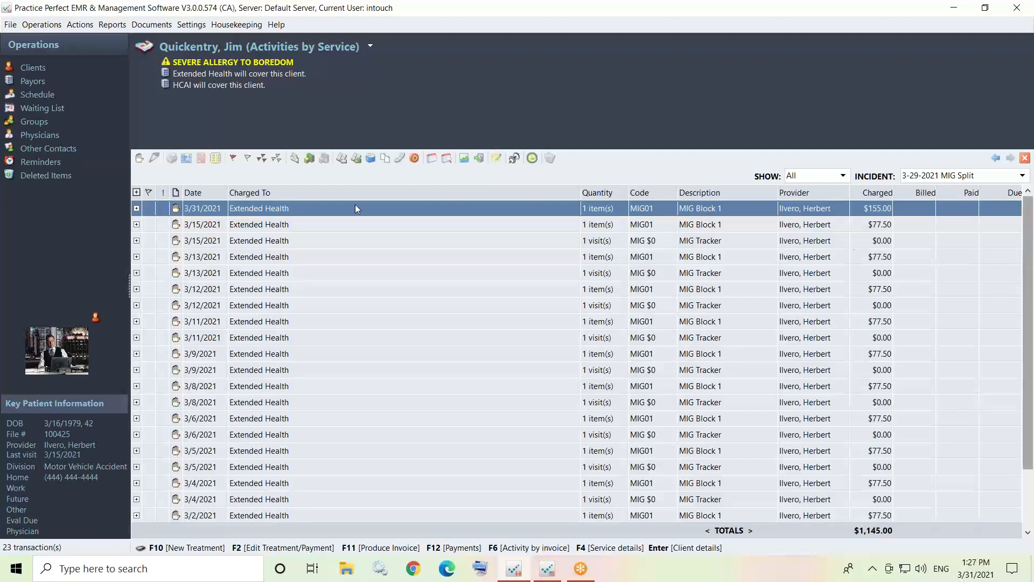
# Flag all activities of the incident and post an Extended Health invoice for them without printing, after previewing it.
pyautogui.click(261, 157)
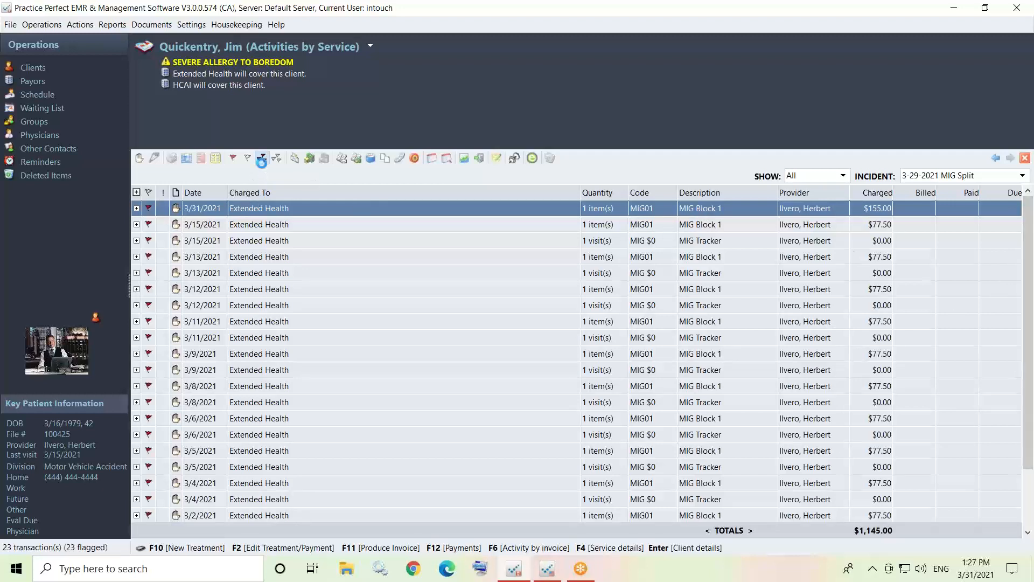
pyautogui.click(667, 242)
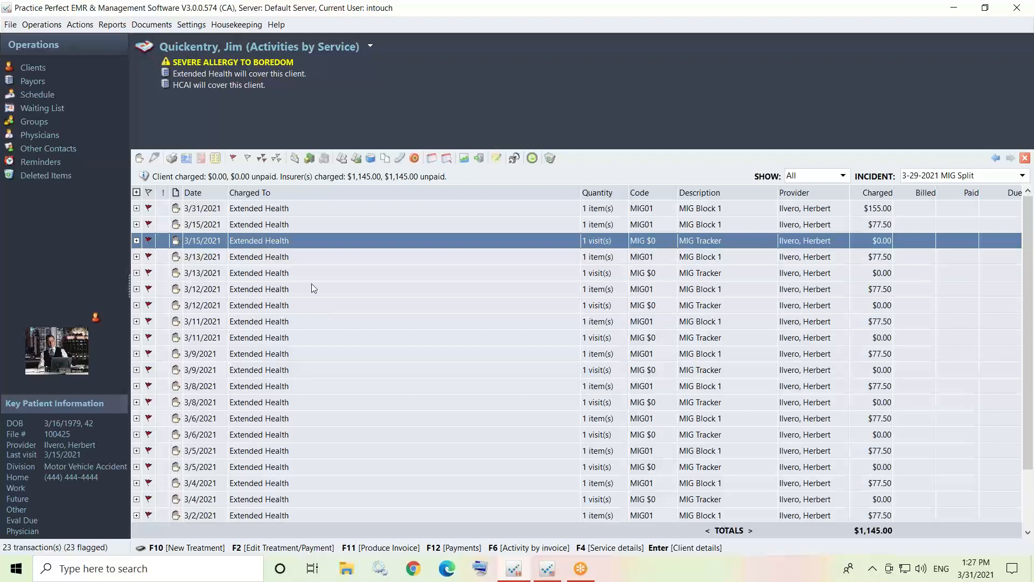
pyautogui.click(295, 162)
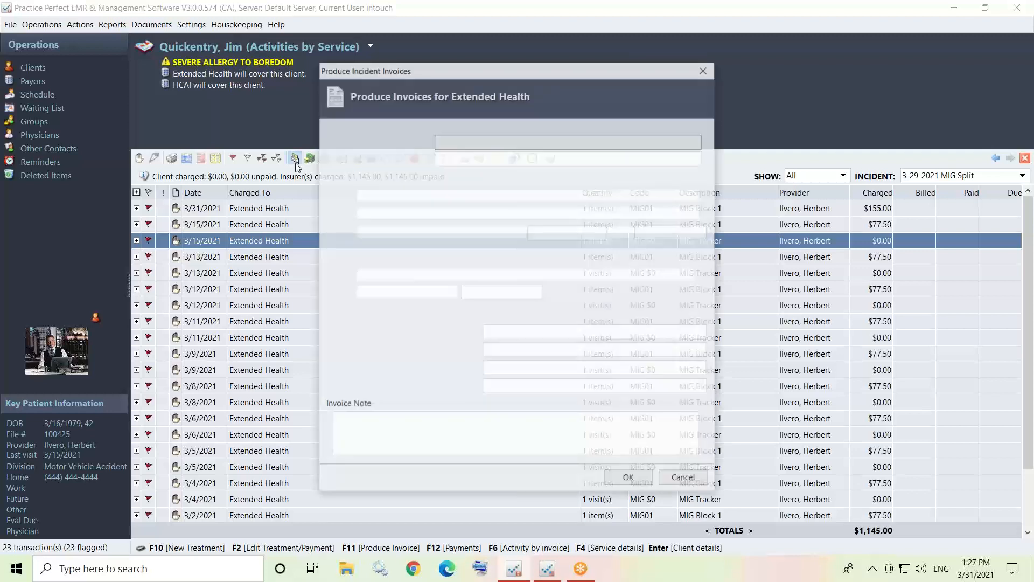
pyautogui.click(630, 479)
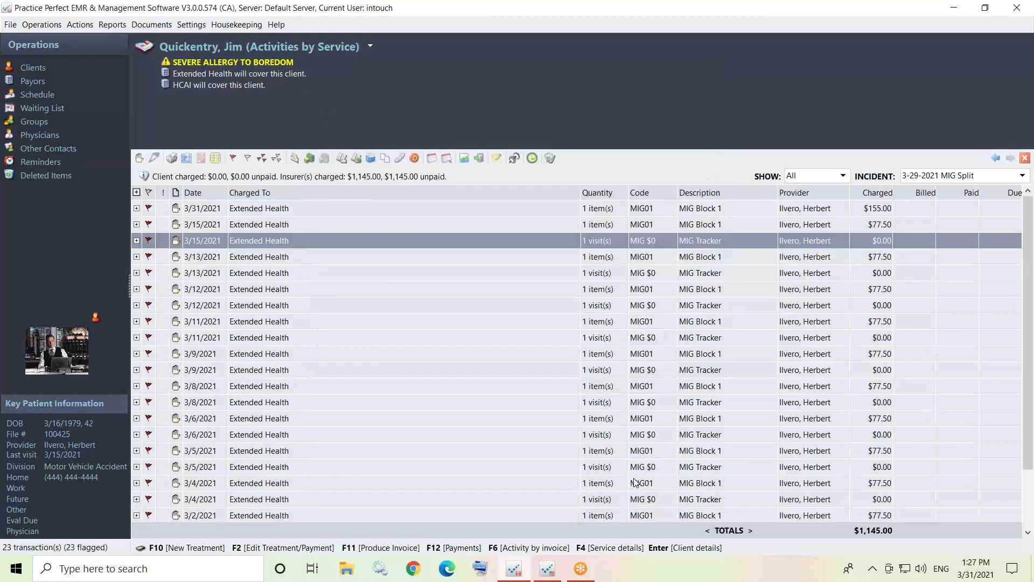
pyautogui.click(617, 426)
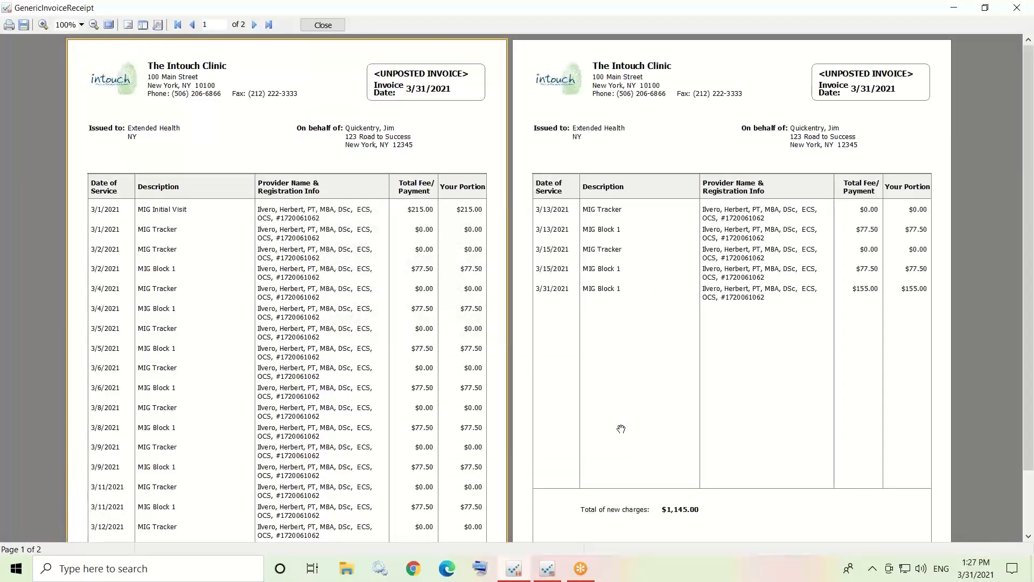
pyautogui.click(325, 25)
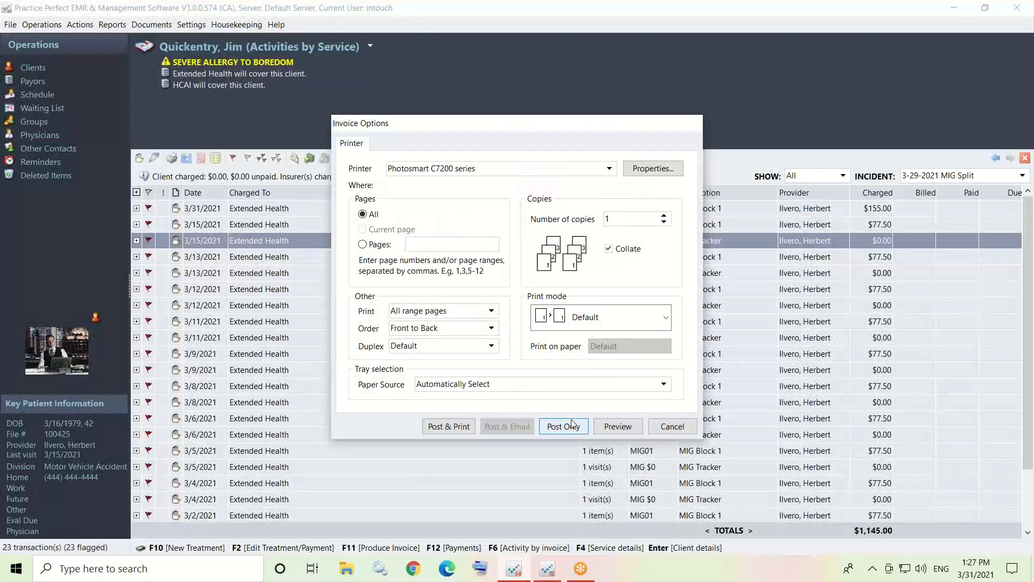
pyautogui.click(572, 423)
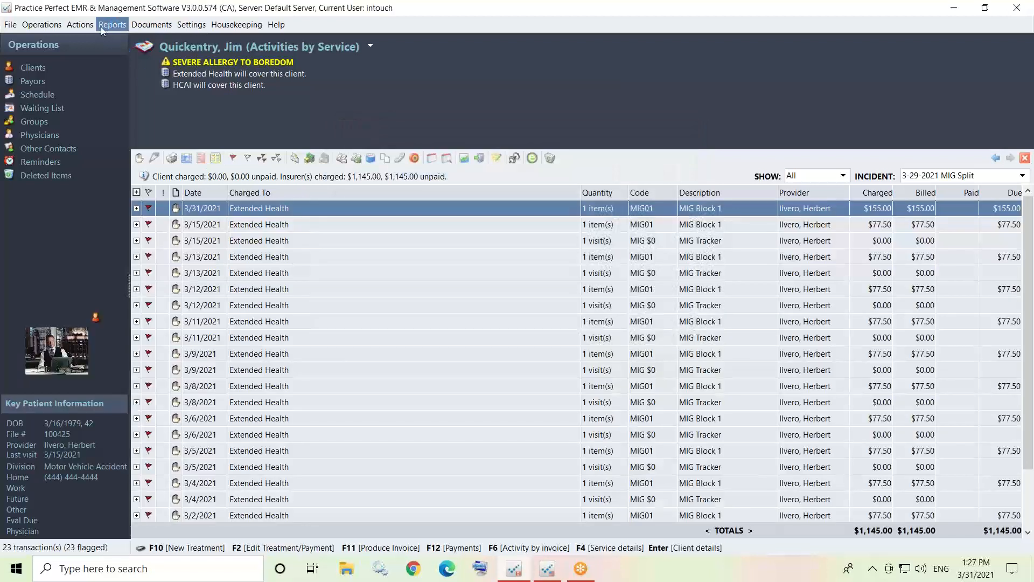
# Transfer the balance of the flagged Extended Health activities to HCAI.
pyautogui.click(83, 27)
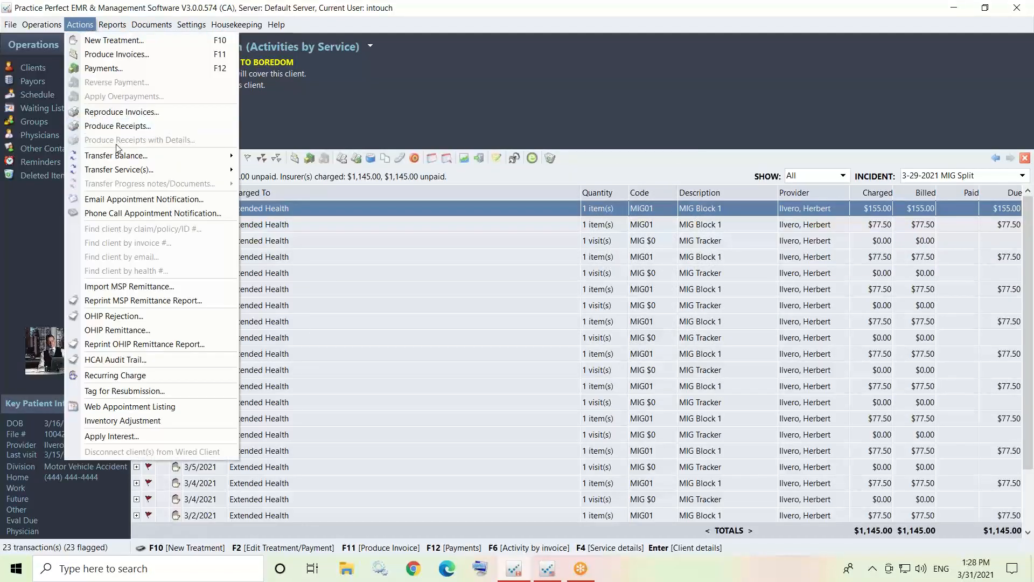
pyautogui.moveTo(116, 156)
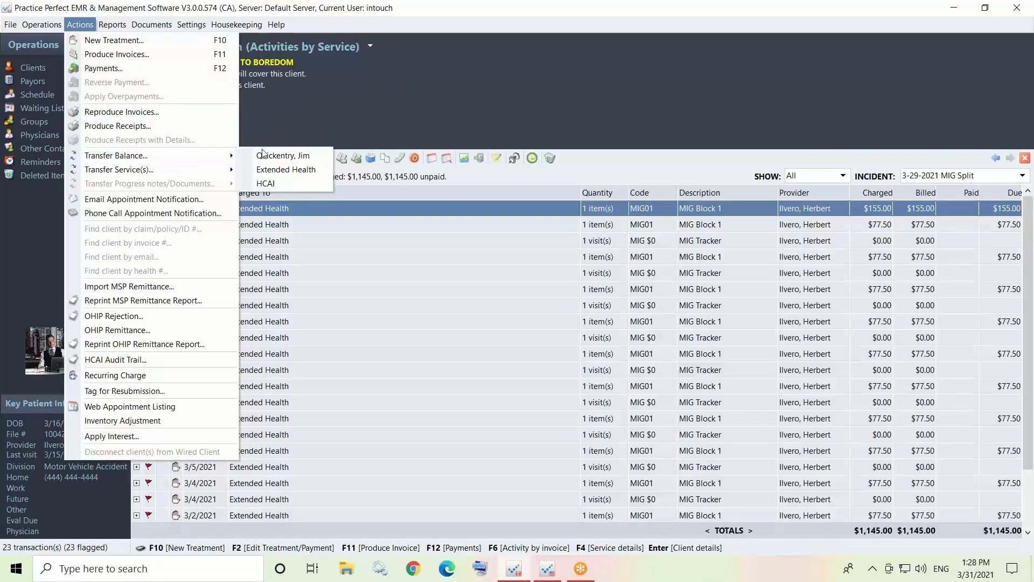
pyautogui.click(273, 182)
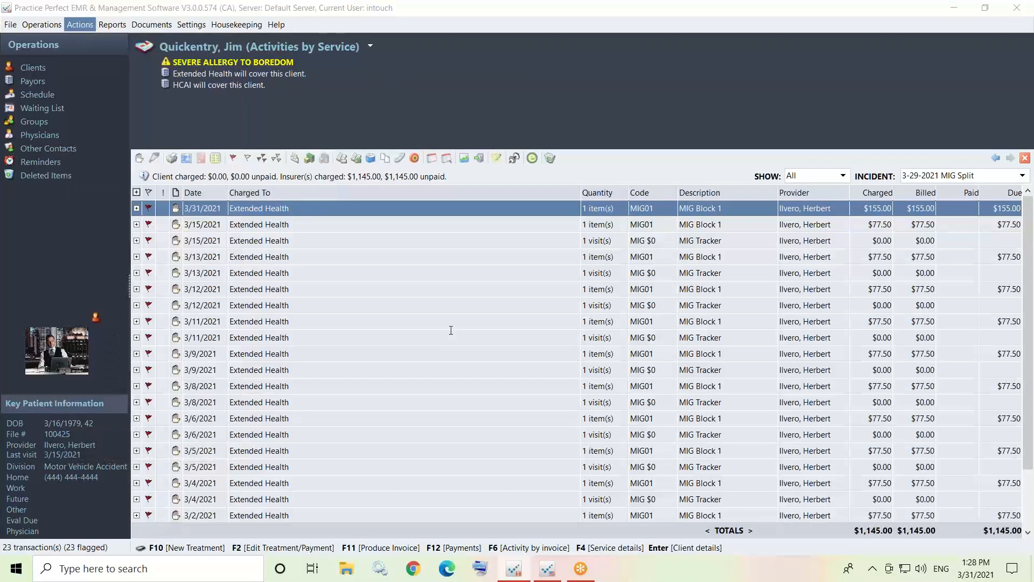
pyautogui.click(585, 383)
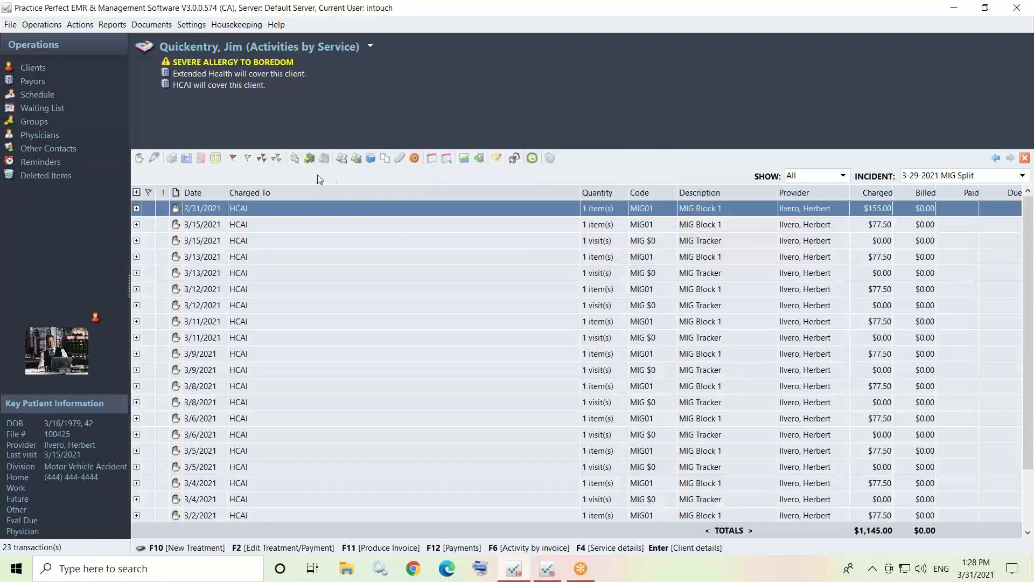
# Produce an HCAI invoice as of today's date for the activities not yet invoiced and preview its submission report.
pyautogui.click(295, 160)
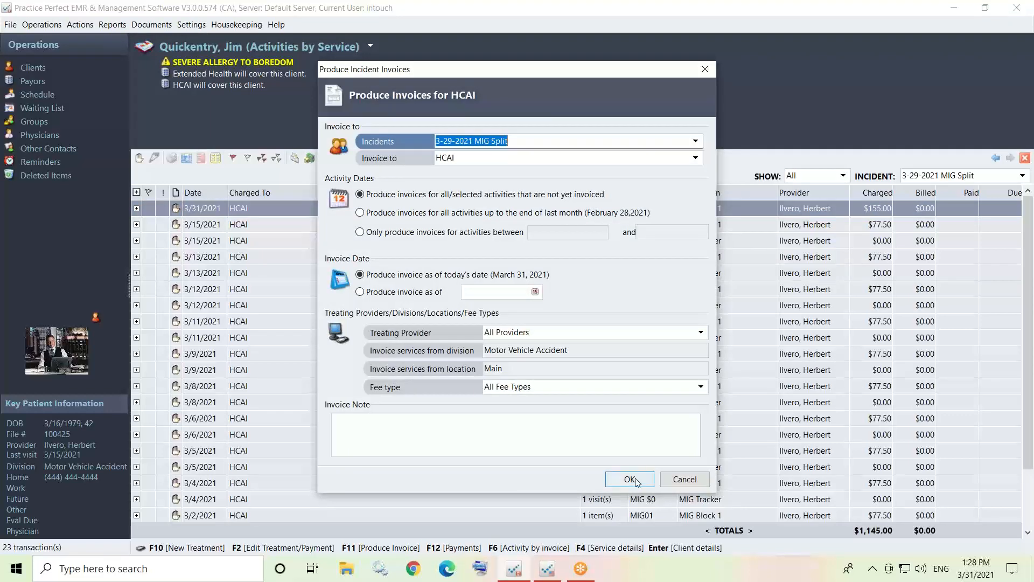
pyautogui.click(630, 479)
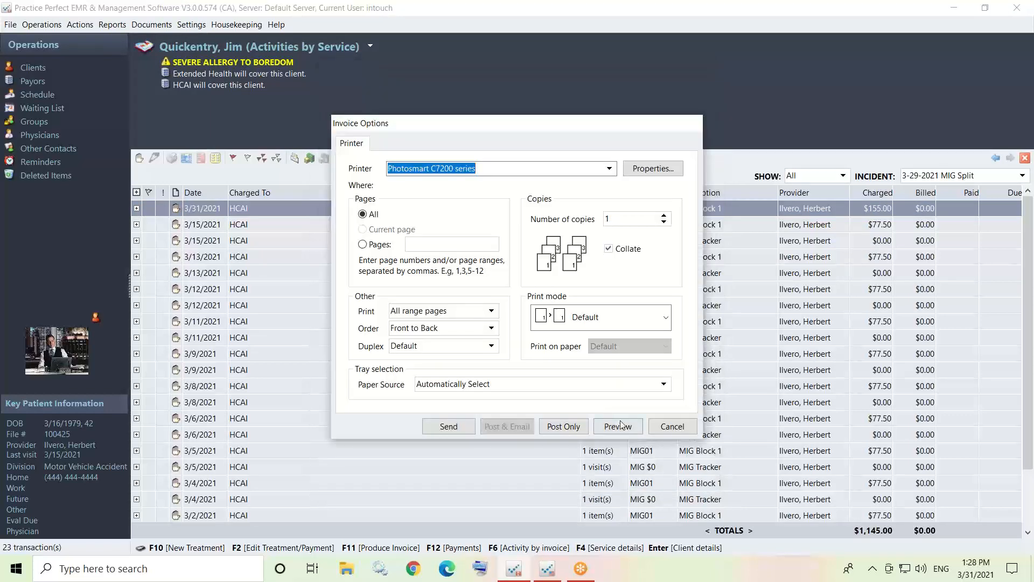
pyautogui.click(622, 425)
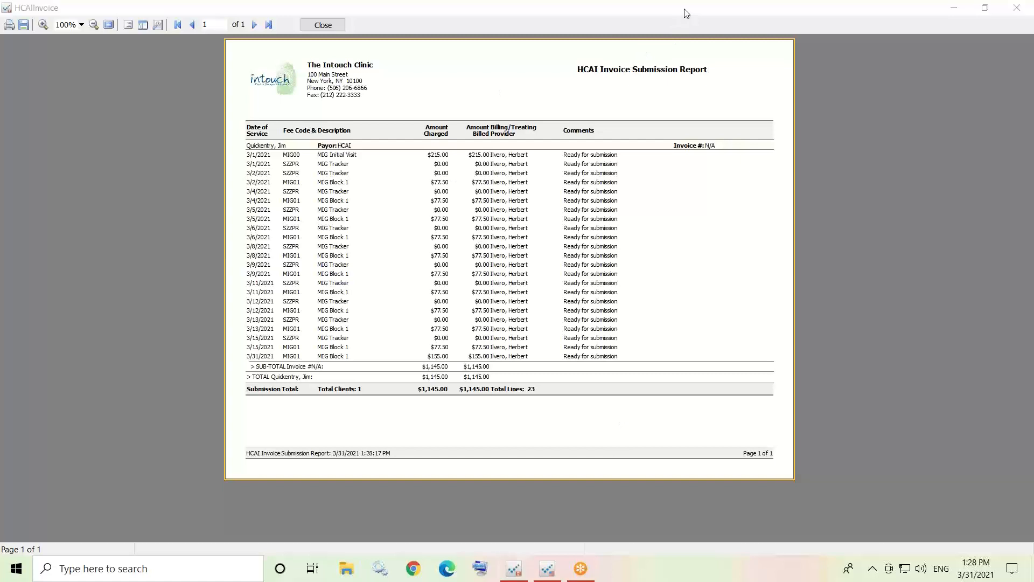
# Check the service lines, fee codes and totals in the HCAI submission report, and post the invoice without sending it.
pyautogui.click(680, 38)
pyautogui.moveTo(239, 129)
pyautogui.mouseDown()
pyautogui.moveTo(236, 229)
pyautogui.moveTo(414, 387)
pyautogui.mouseUp()
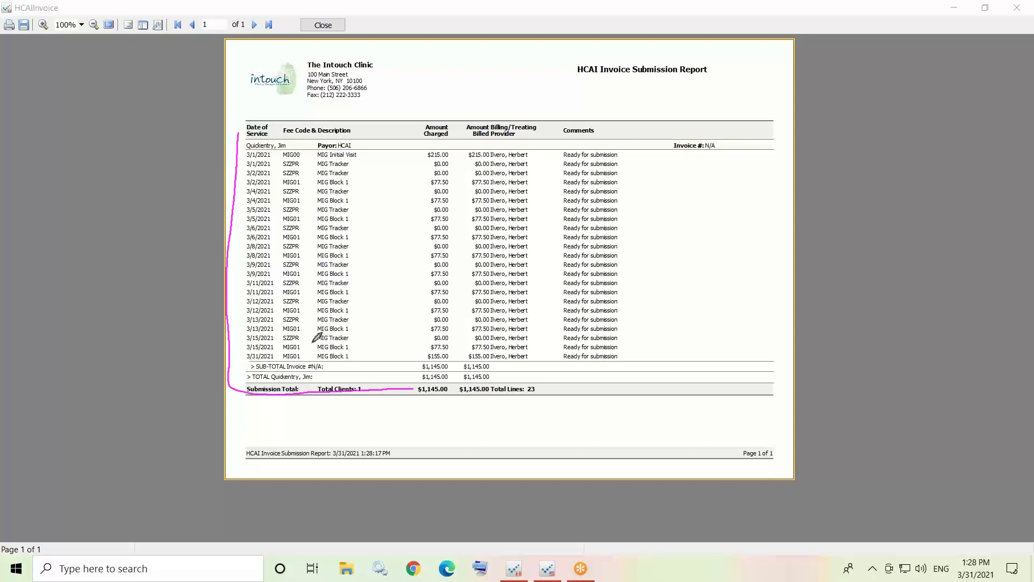
pyautogui.moveTo(300, 343)
pyautogui.mouseDown()
pyautogui.moveTo(321, 335)
pyautogui.moveTo(326, 348)
pyautogui.moveTo(314, 314)
pyautogui.mouseUp()
pyautogui.moveTo(422, 347); pyautogui.dragTo(433, 399)
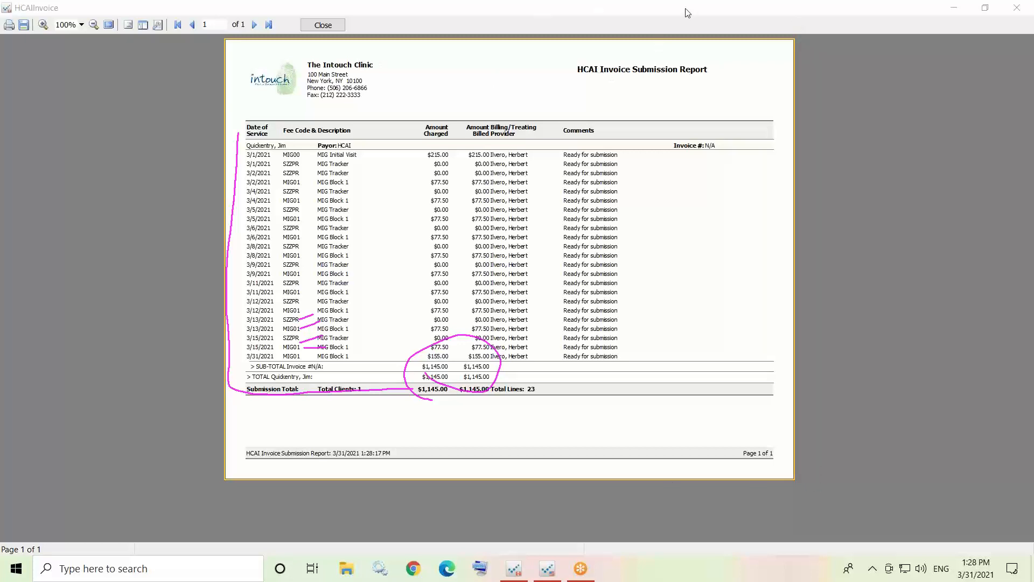
pyautogui.click(673, 100)
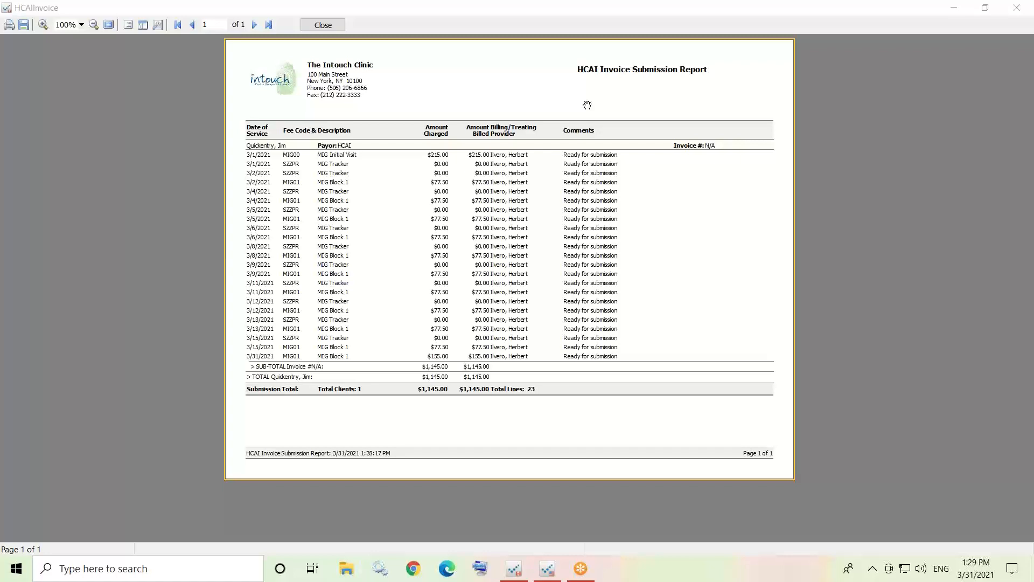
pyautogui.click(322, 26)
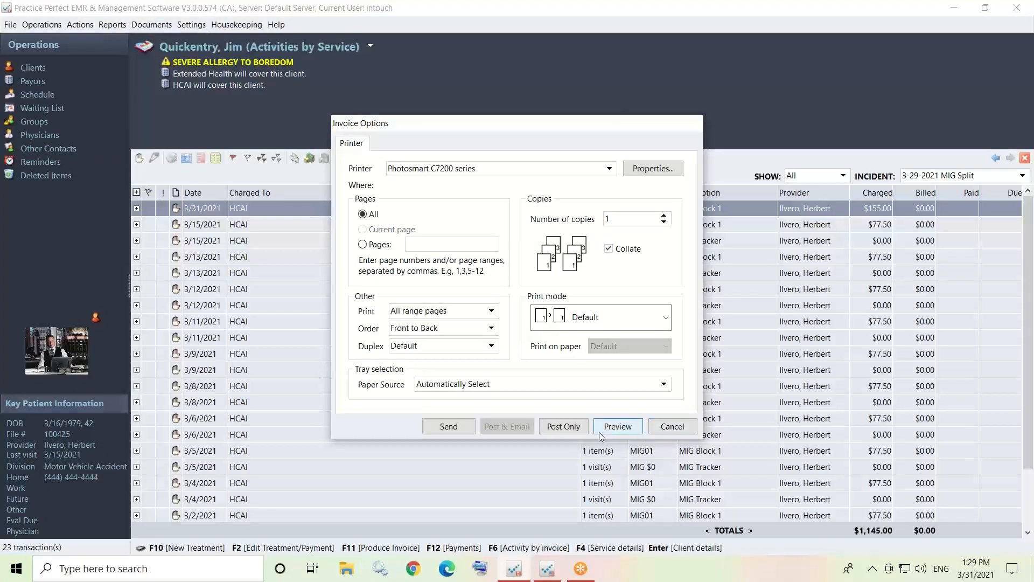
pyautogui.click(571, 431)
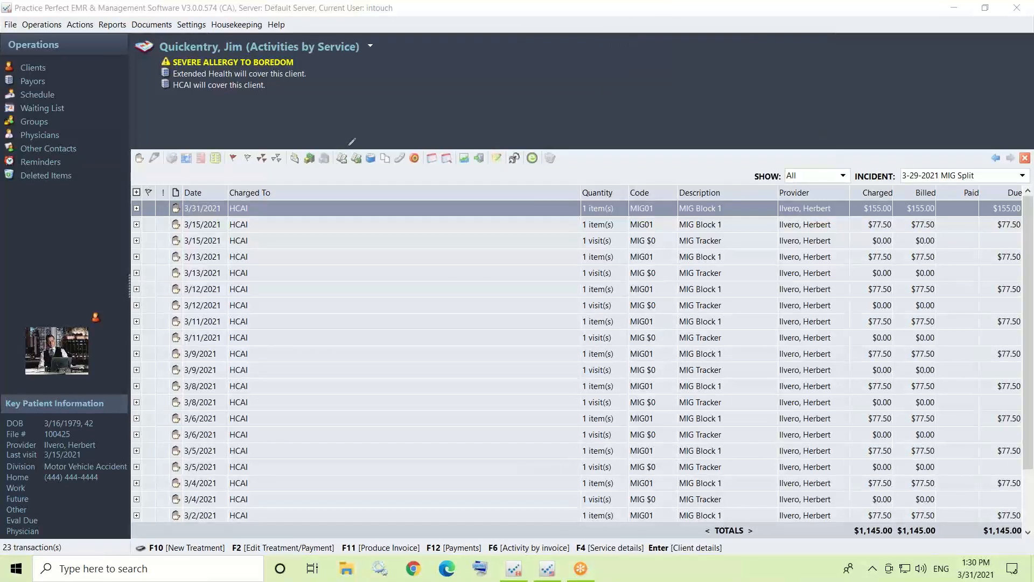
# List the incident's activities by invoice, flag the posted HCAI invoice, and preview its reprint in the AISI Invoice style.
pyautogui.moveTo(344, 150)
pyautogui.mouseDown()
pyautogui.moveTo(327, 168)
pyautogui.moveTo(345, 141)
pyautogui.mouseUp()
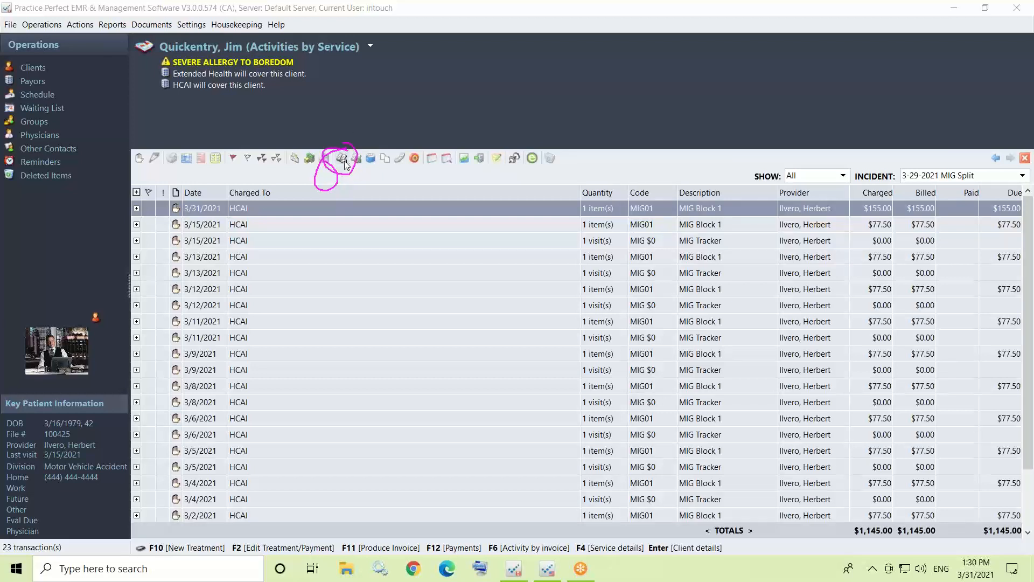
pyautogui.click(345, 164)
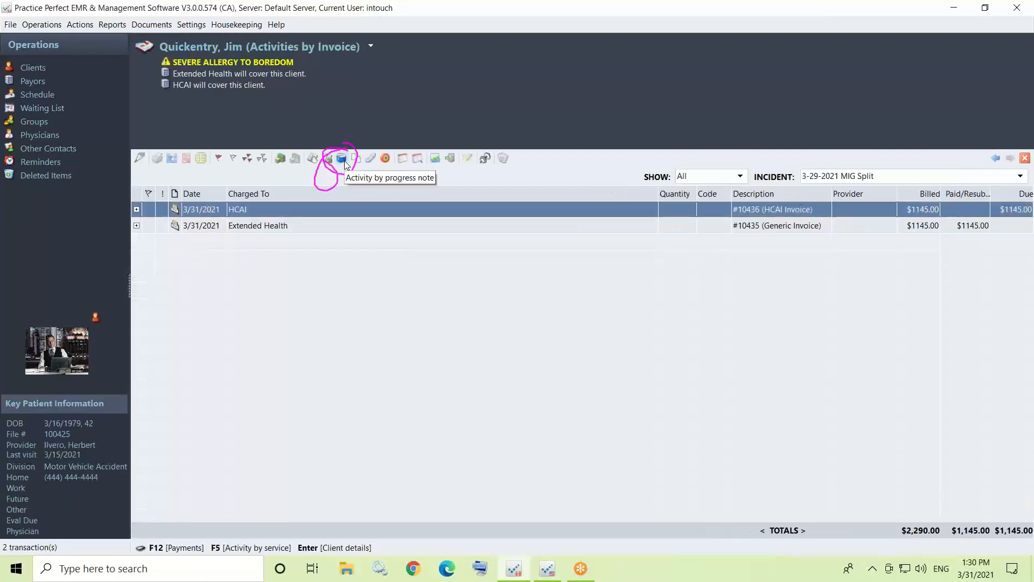
pyautogui.click(151, 211)
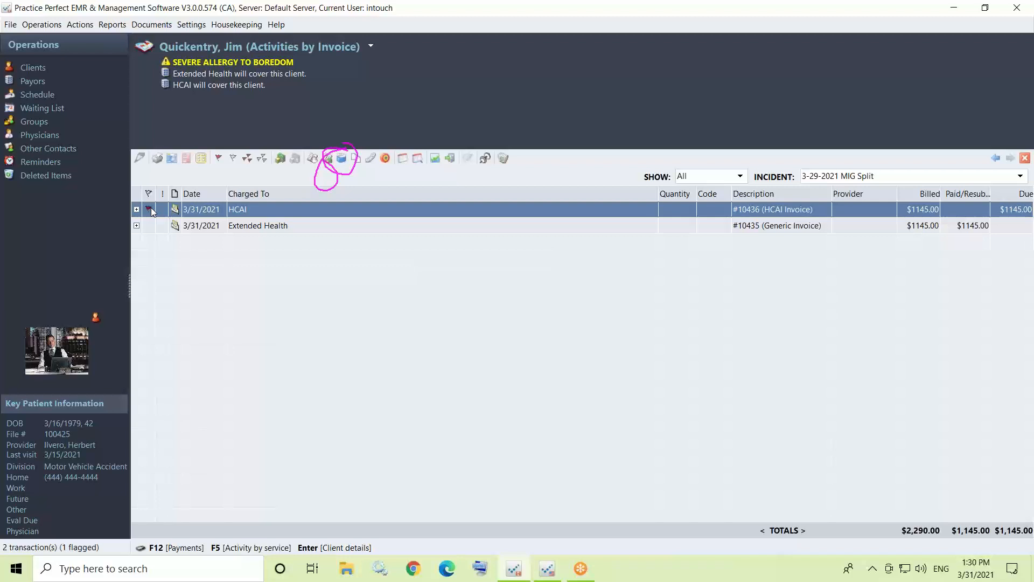
pyautogui.click(157, 158)
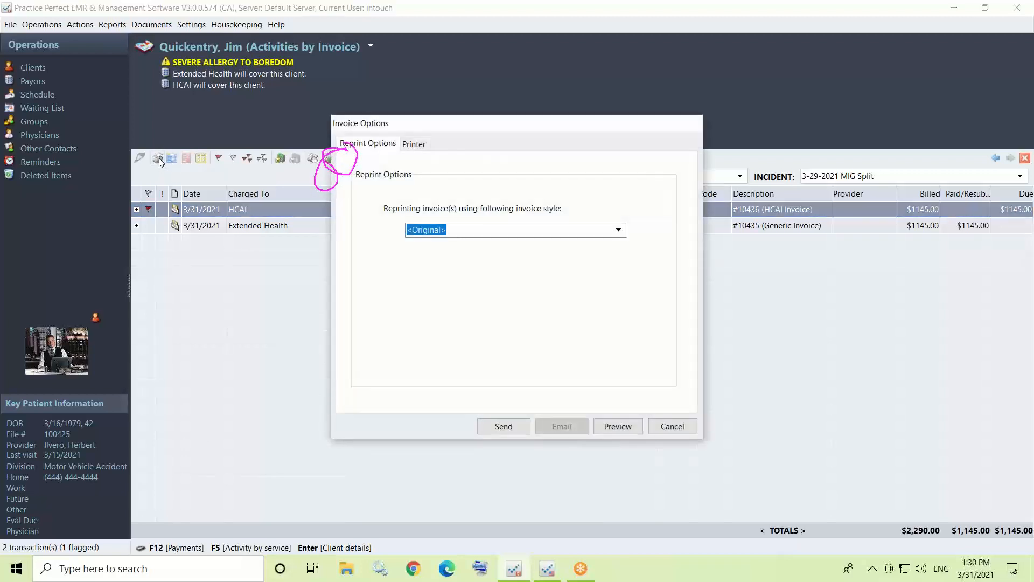
pyautogui.click(622, 233)
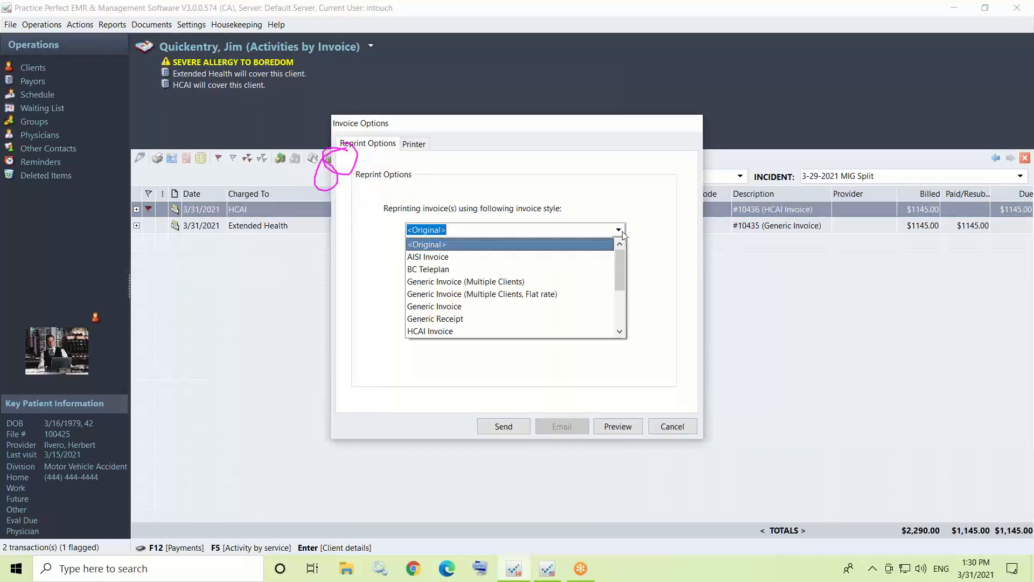
pyautogui.click(444, 258)
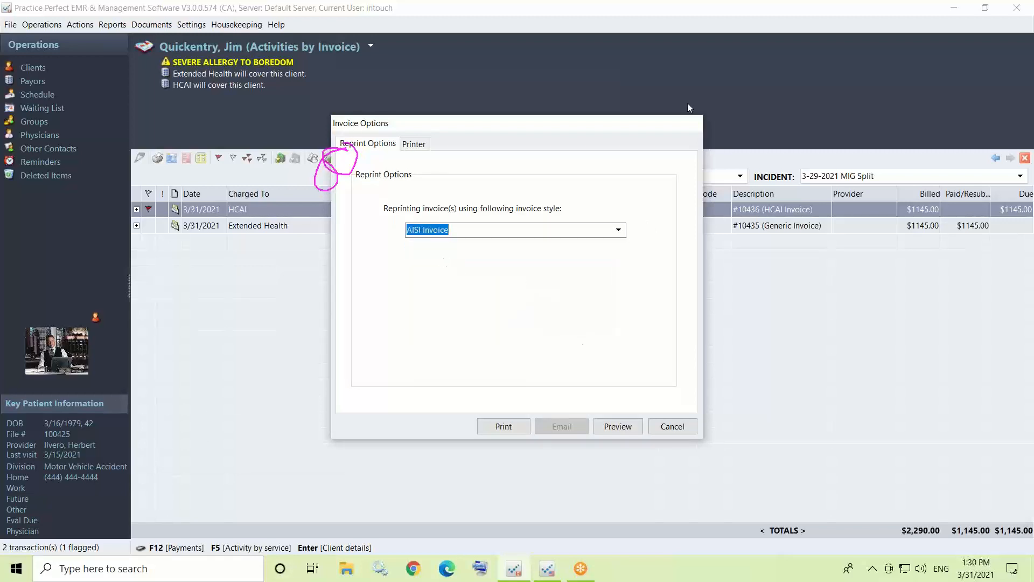
pyautogui.click(682, 7)
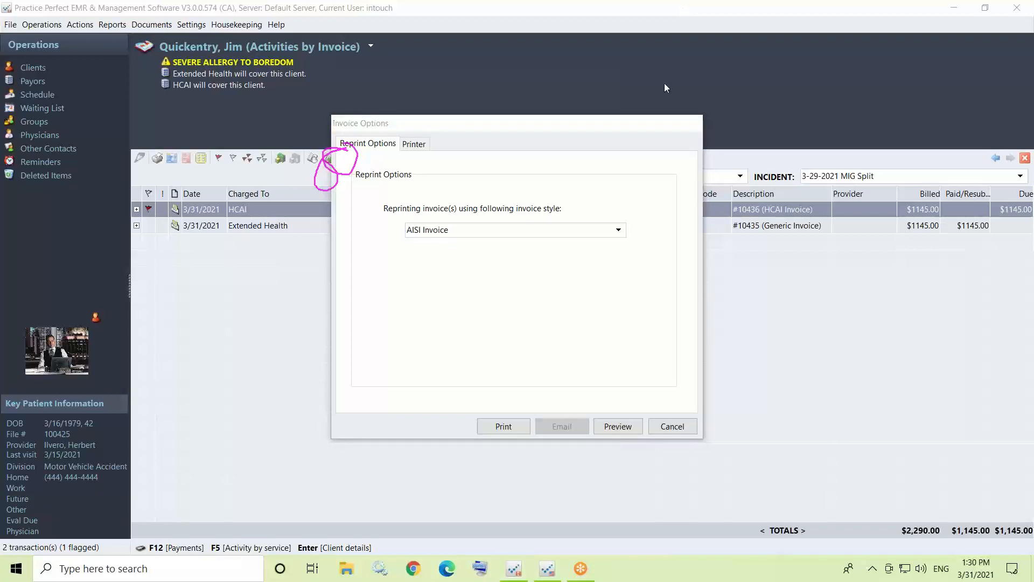
pyautogui.click(663, 104)
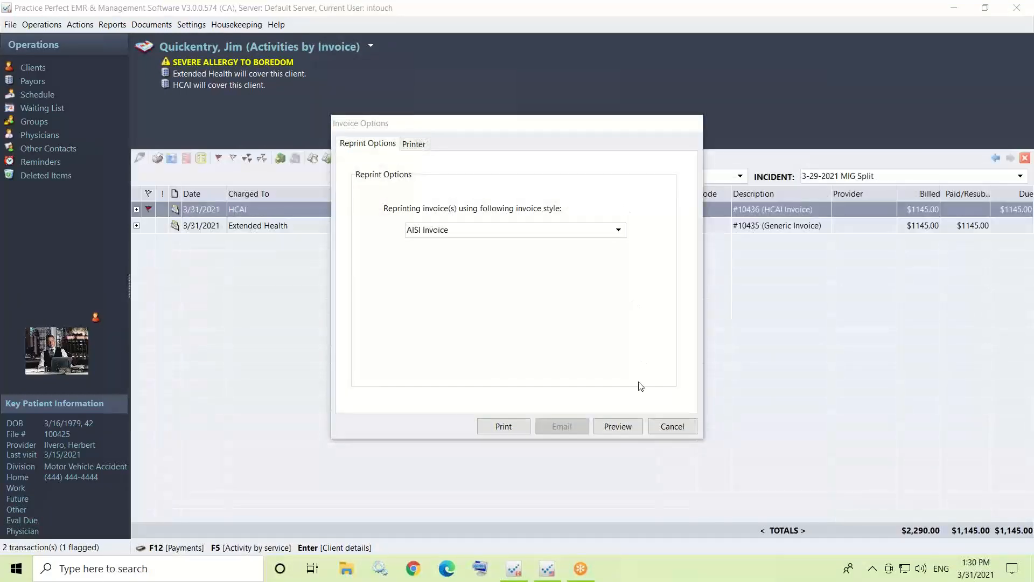
pyautogui.click(623, 430)
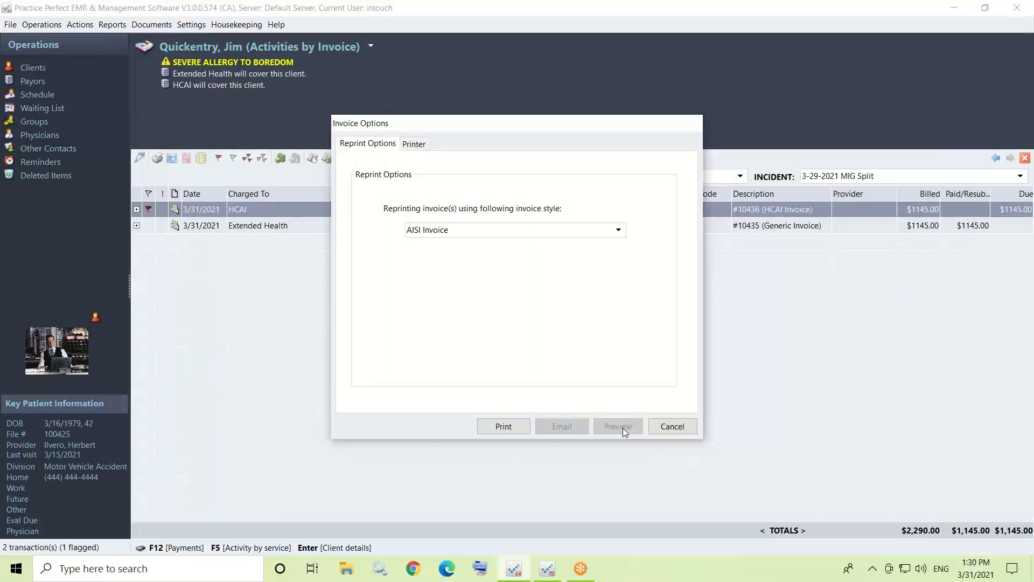
pyautogui.click(623, 427)
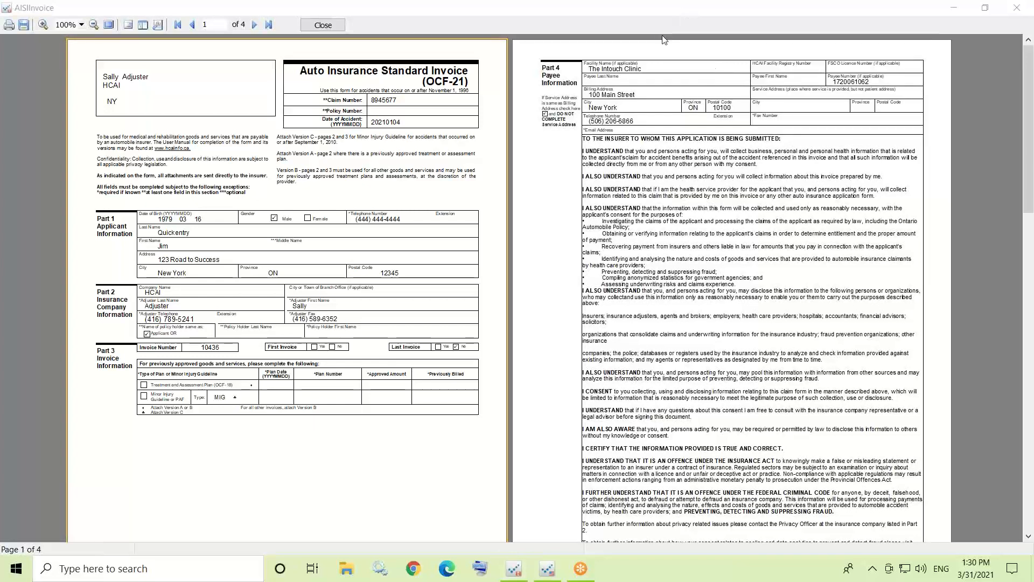
# Examine the OCF-21 form's goods and services rendered and its reimbursable MIG fees, and close the reprint without printing.
pyautogui.moveTo(479, 74)
pyautogui.mouseDown()
pyautogui.moveTo(468, 67)
pyautogui.moveTo(491, 68)
pyautogui.moveTo(468, 67)
pyautogui.mouseUp()
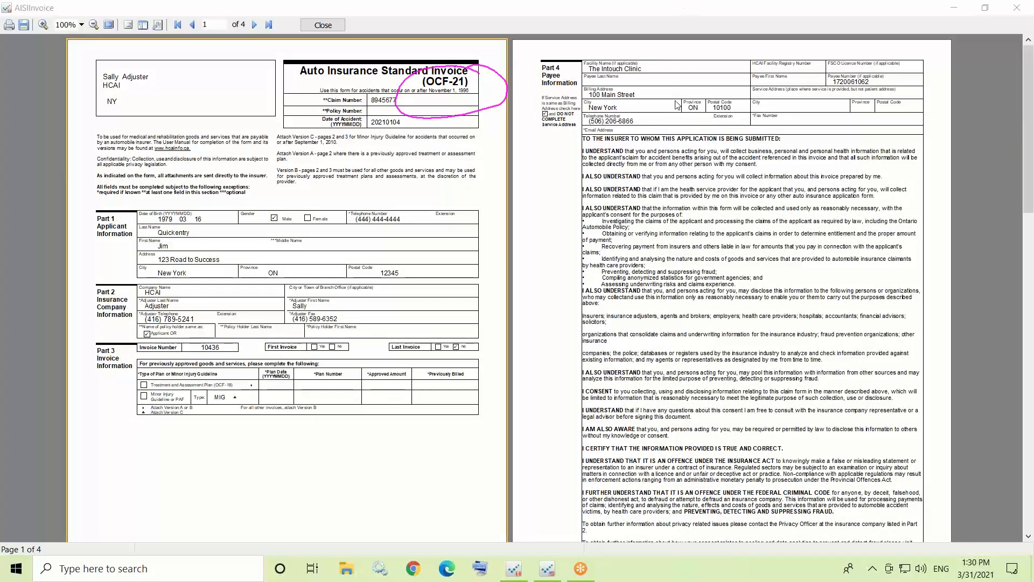
pyautogui.click(1028, 177)
pyautogui.moveTo(1028, 181); pyautogui.dragTo(1032, 388)
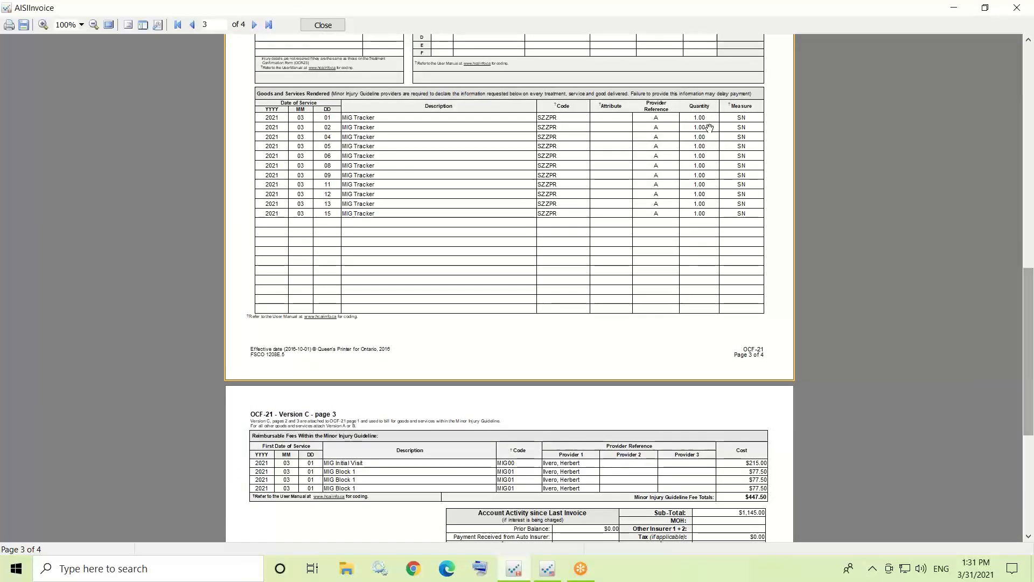
pyautogui.click(685, 15)
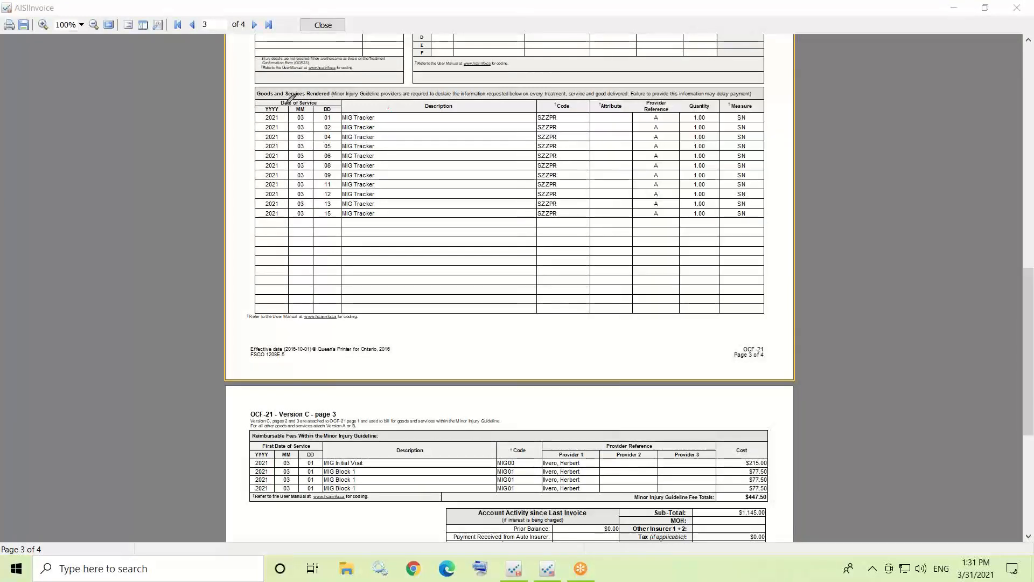
pyautogui.moveTo(388, 107)
pyautogui.mouseDown()
pyautogui.moveTo(323, 94)
pyautogui.moveTo(528, 220)
pyautogui.moveTo(825, 202)
pyautogui.mouseUp()
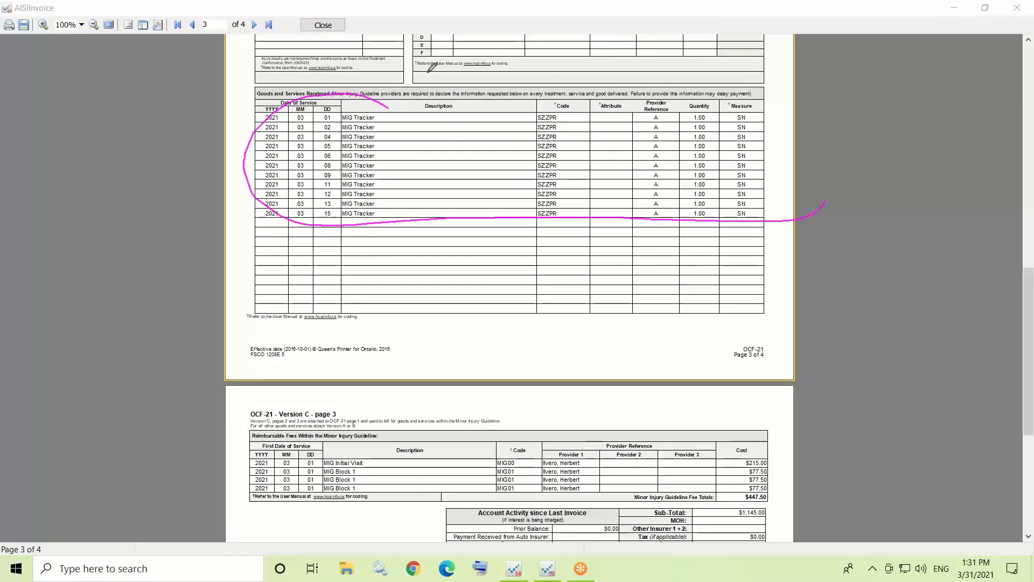
pyautogui.moveTo(431, 68); pyautogui.dragTo(344, 89)
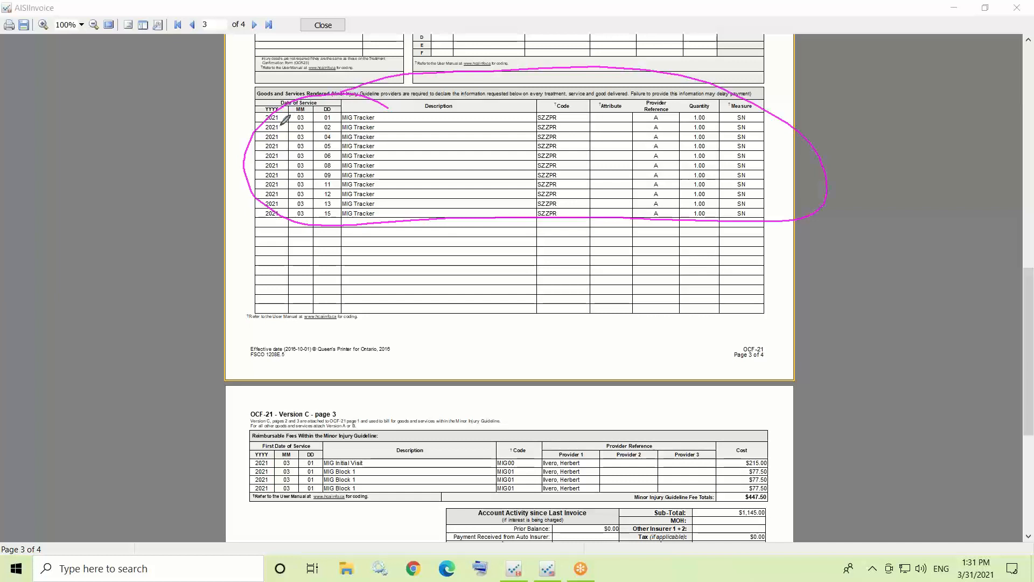
pyautogui.moveTo(280, 126); pyautogui.dragTo(329, 124)
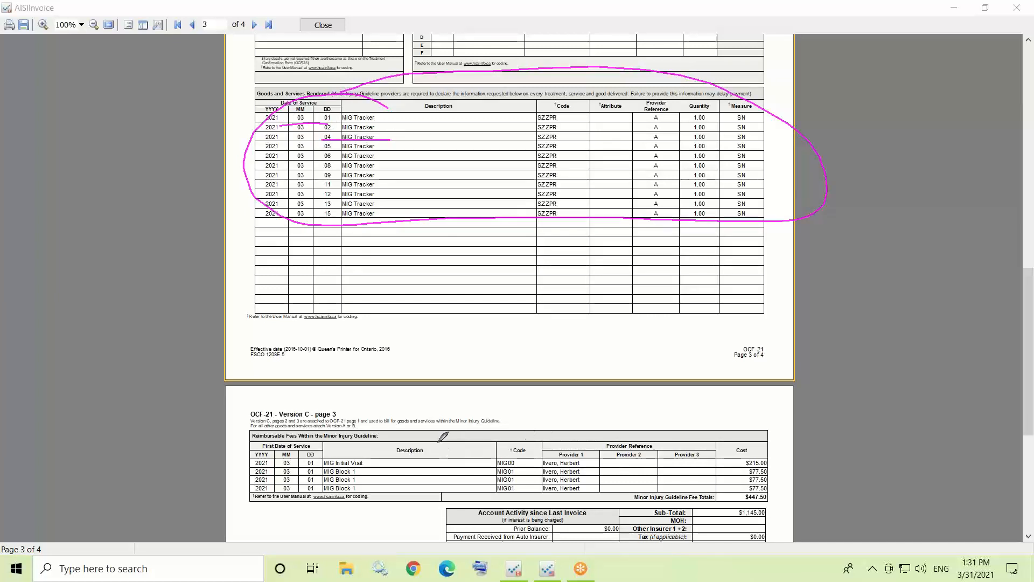
pyautogui.moveTo(438, 442)
pyautogui.mouseDown()
pyautogui.moveTo(816, 474)
pyautogui.moveTo(785, 427)
pyautogui.moveTo(323, 410)
pyautogui.mouseUp()
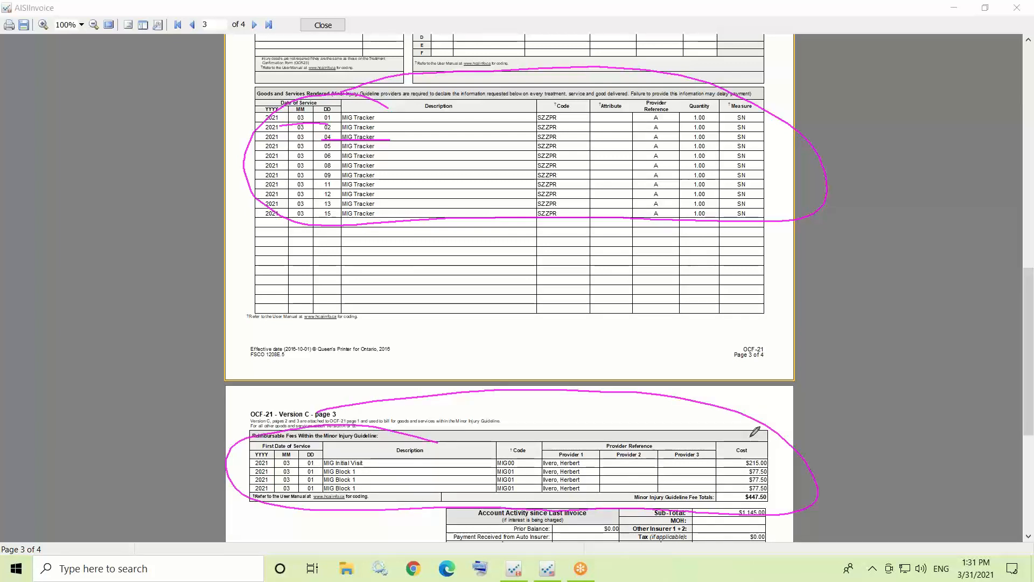
pyautogui.moveTo(755, 431)
pyautogui.mouseDown()
pyautogui.moveTo(816, 498)
pyautogui.moveTo(784, 436)
pyautogui.mouseUp()
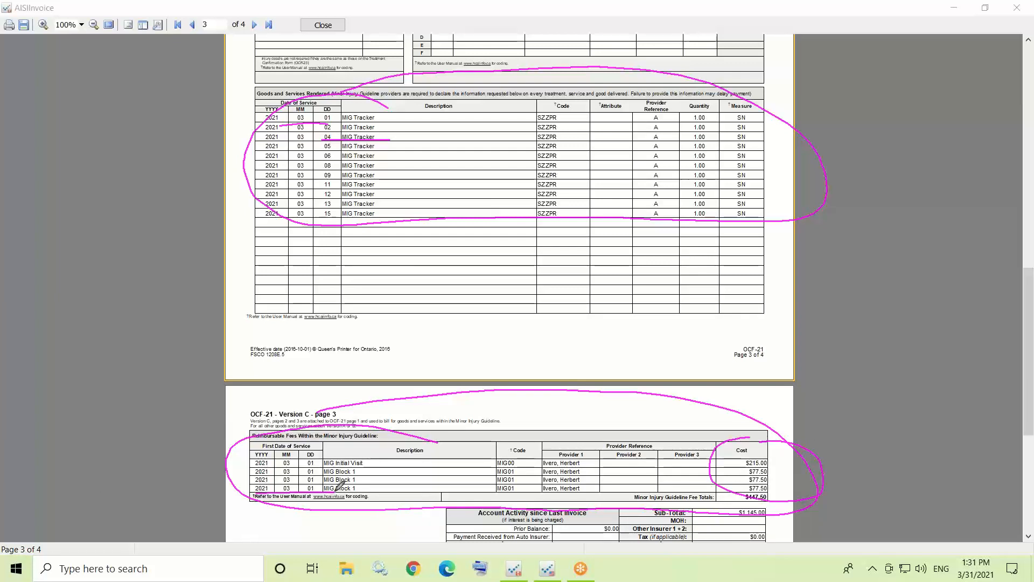
pyautogui.moveTo(330, 491); pyautogui.dragTo(331, 447)
pyautogui.moveTo(720, 202); pyautogui.dragTo(717, 168)
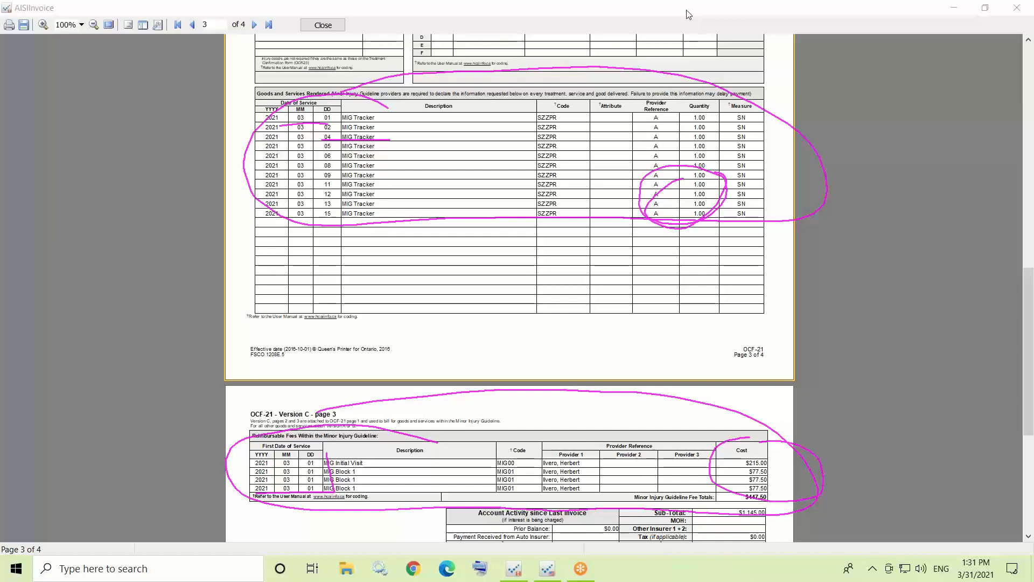
pyautogui.click(685, 100)
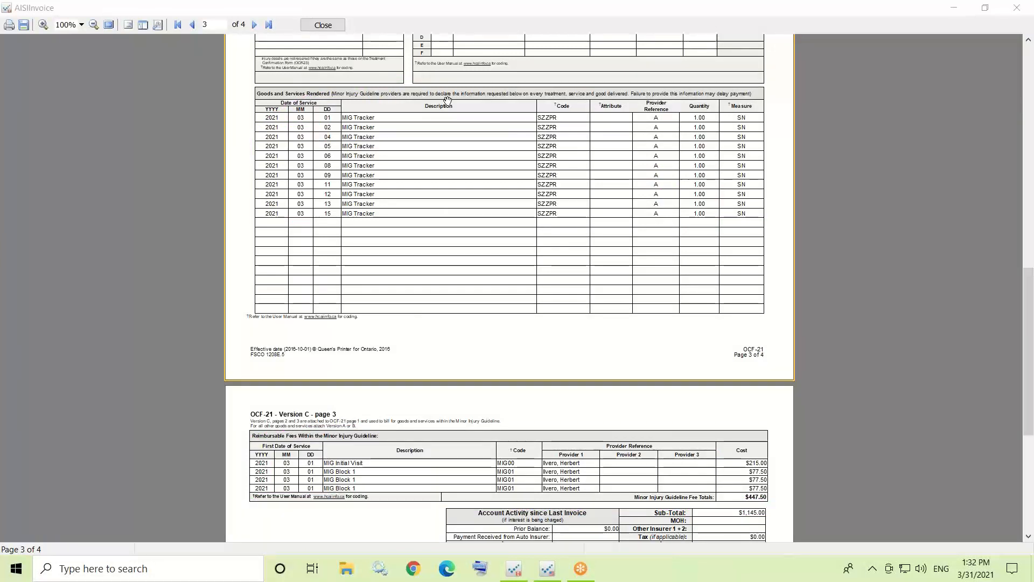
pyautogui.click(323, 26)
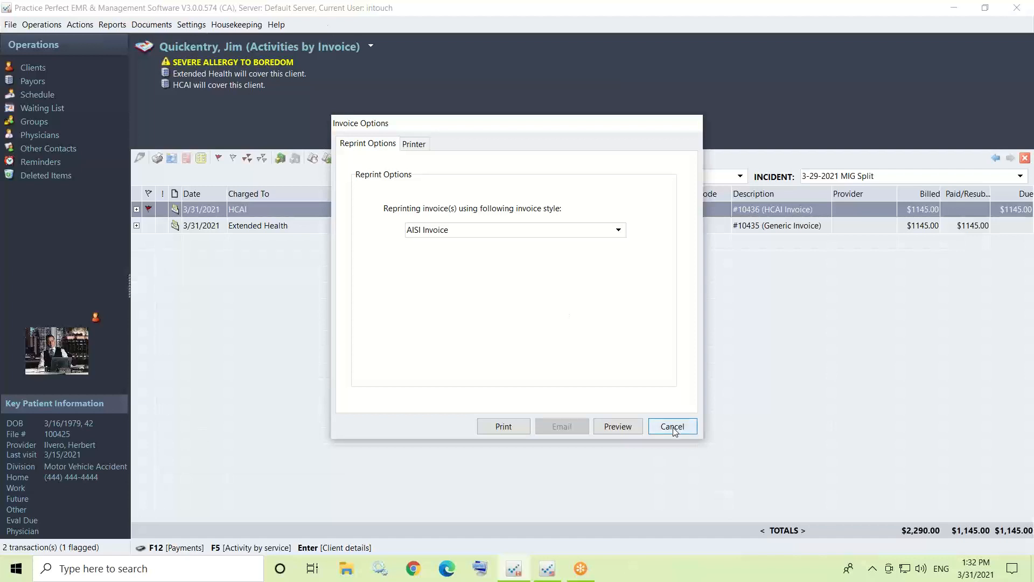
pyautogui.click(673, 428)
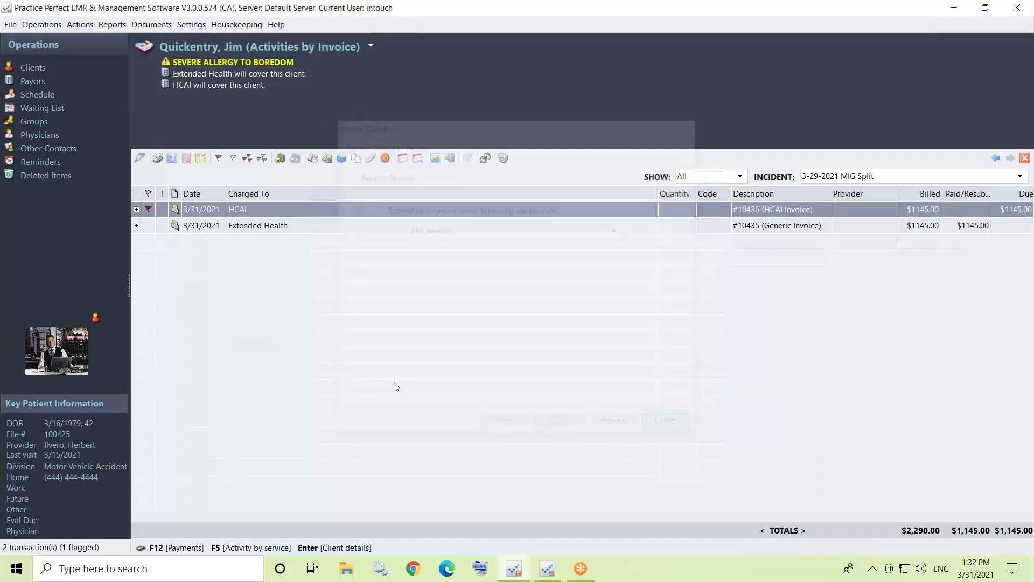
# Unflag the HCAI invoice and list the activities by service for the 5-26-2020 MIG incident.
pyautogui.click(149, 210)
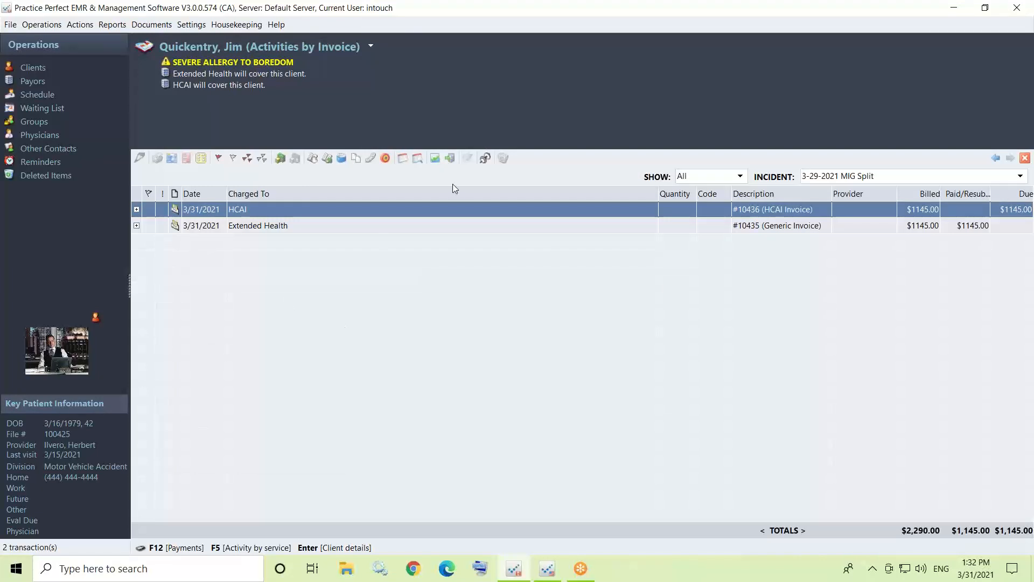
pyautogui.click(312, 158)
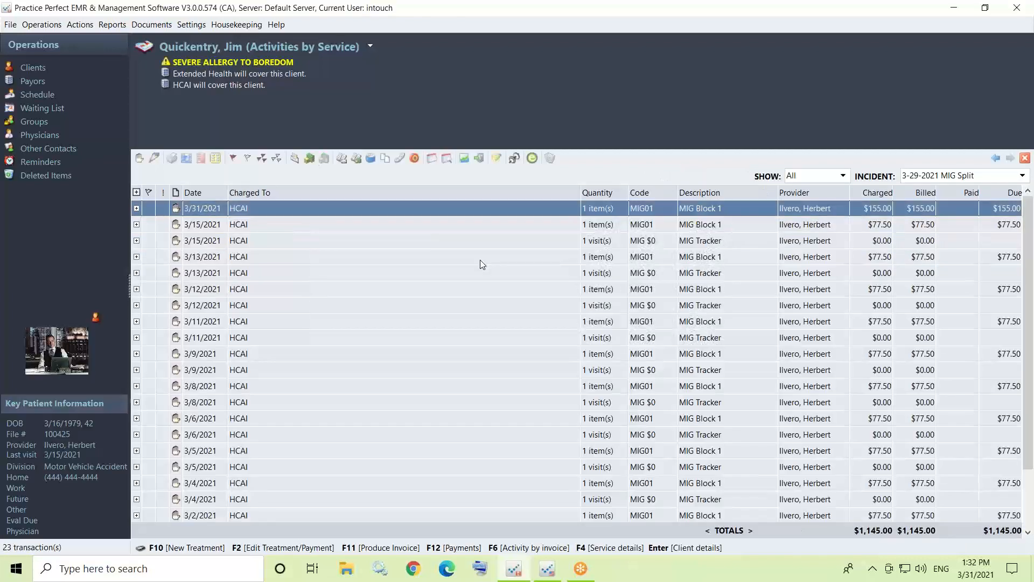
pyautogui.click(1023, 176)
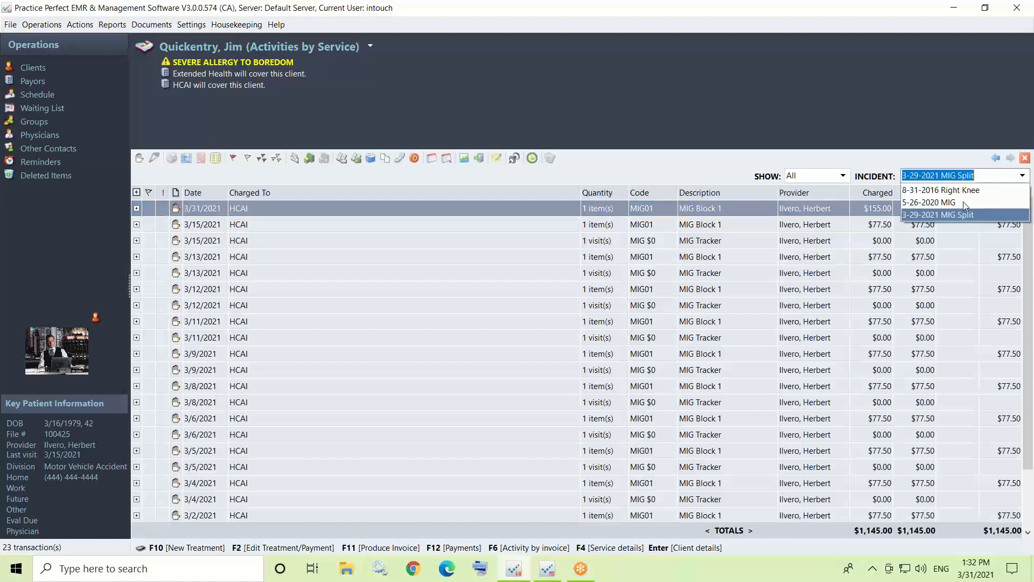
pyautogui.click(952, 203)
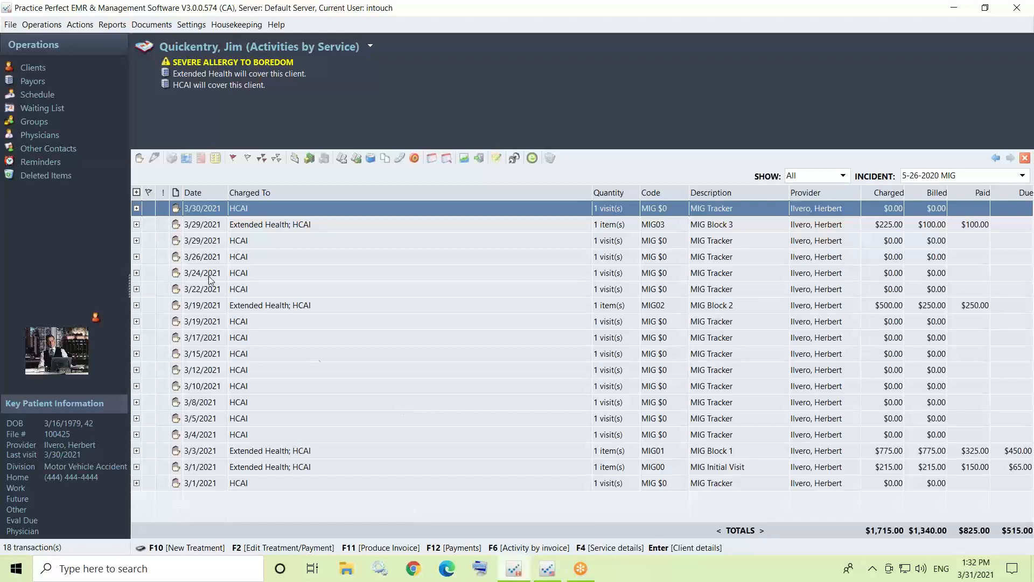
# Add a new 3/31/2021 treatment with the MVA SESSION fee item, charging the full $90 to the client.
pyautogui.click(140, 160)
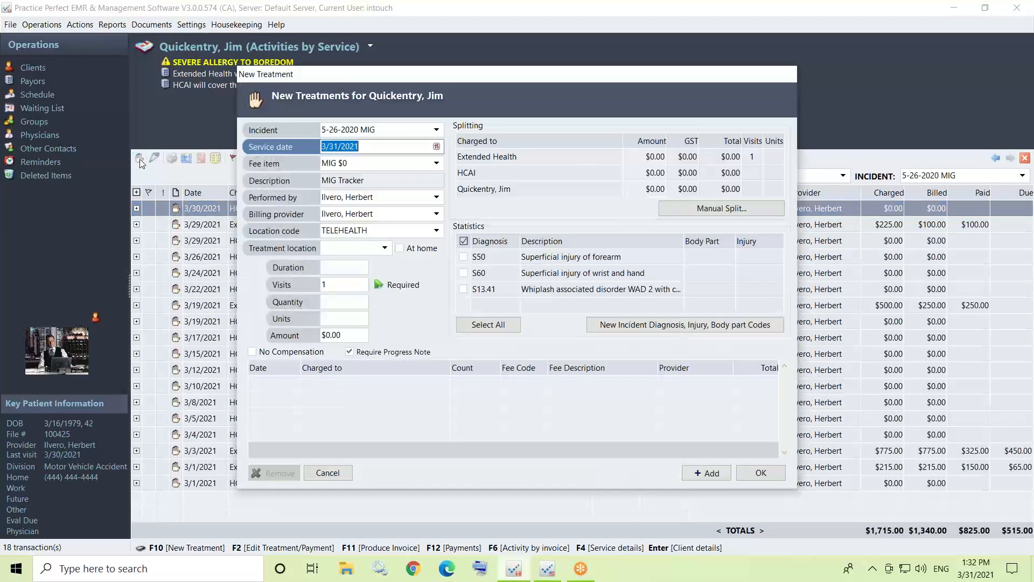
pyautogui.click(437, 166)
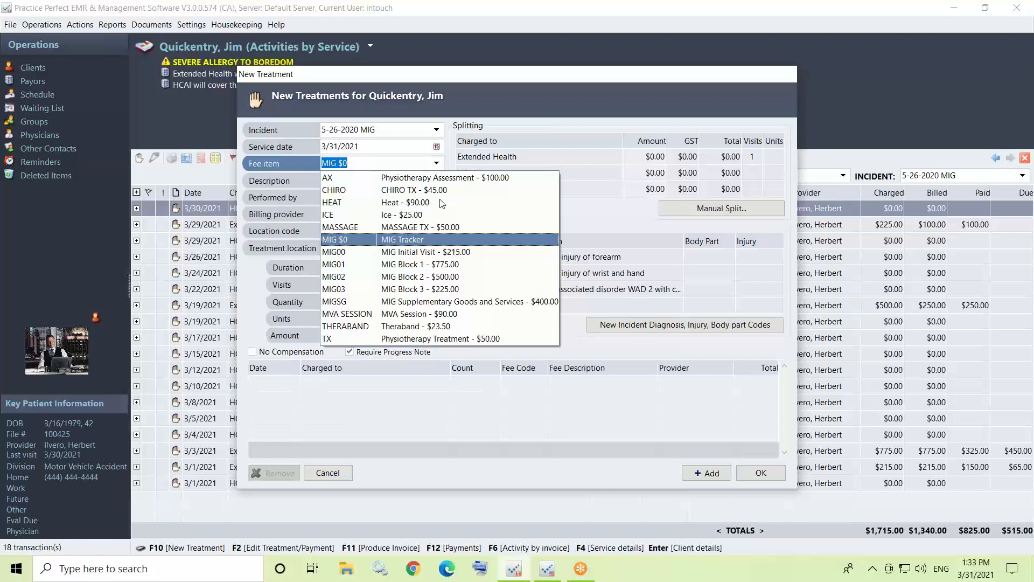
pyautogui.click(428, 315)
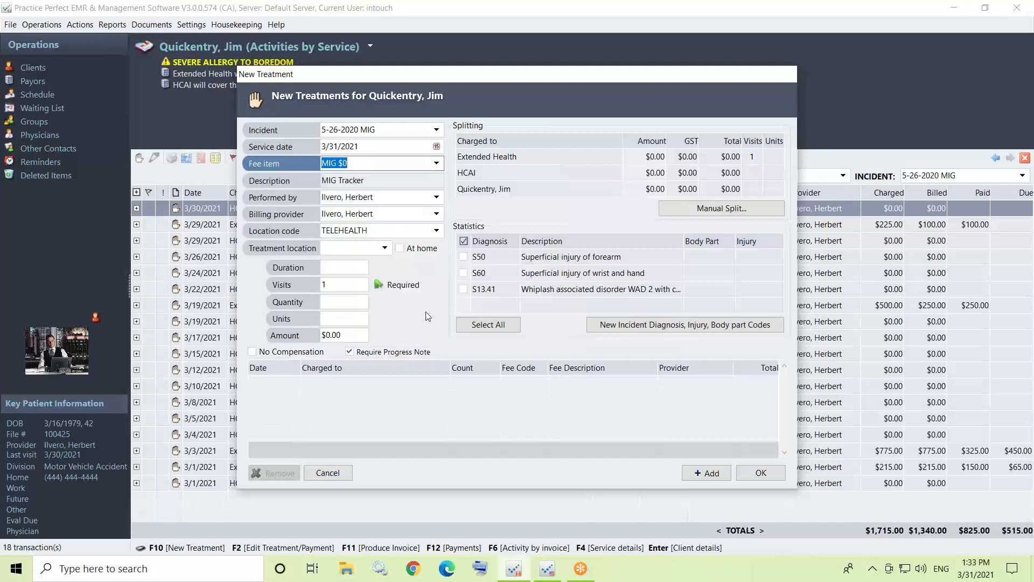
pyautogui.click(662, 187)
pyautogui.write('90')
pyautogui.press('Return')
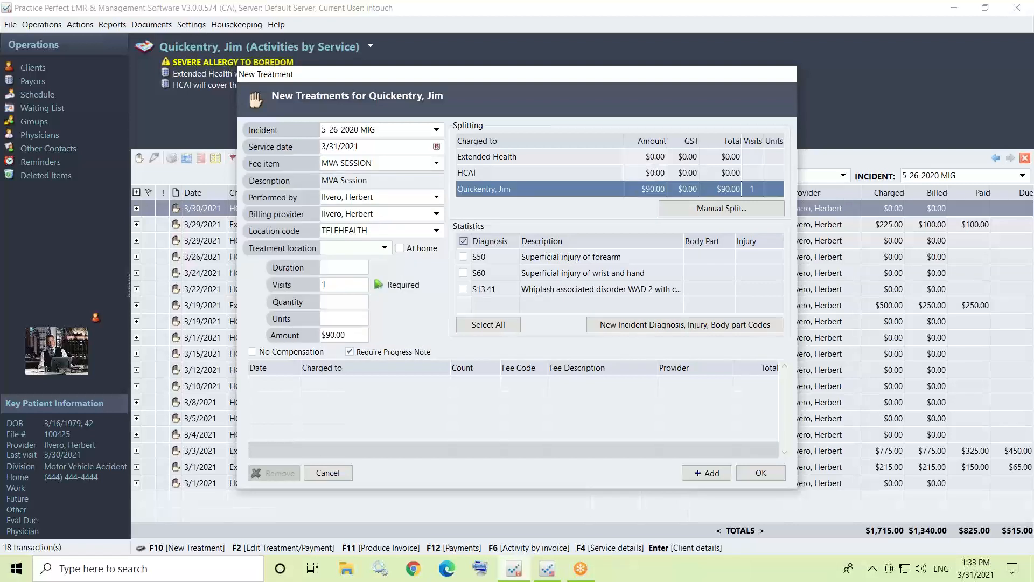
pyautogui.click(706, 473)
pyautogui.click(761, 472)
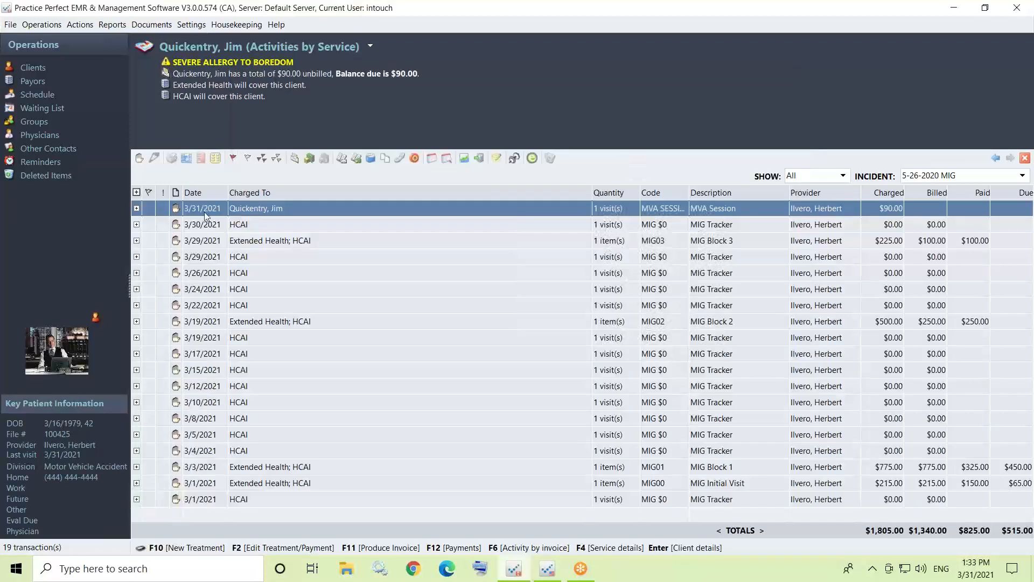
# Flag the 3/31/2021 MVA session, try to apply a $45.00 direct deposit payment by the client, and close the payment.
pyautogui.click(149, 209)
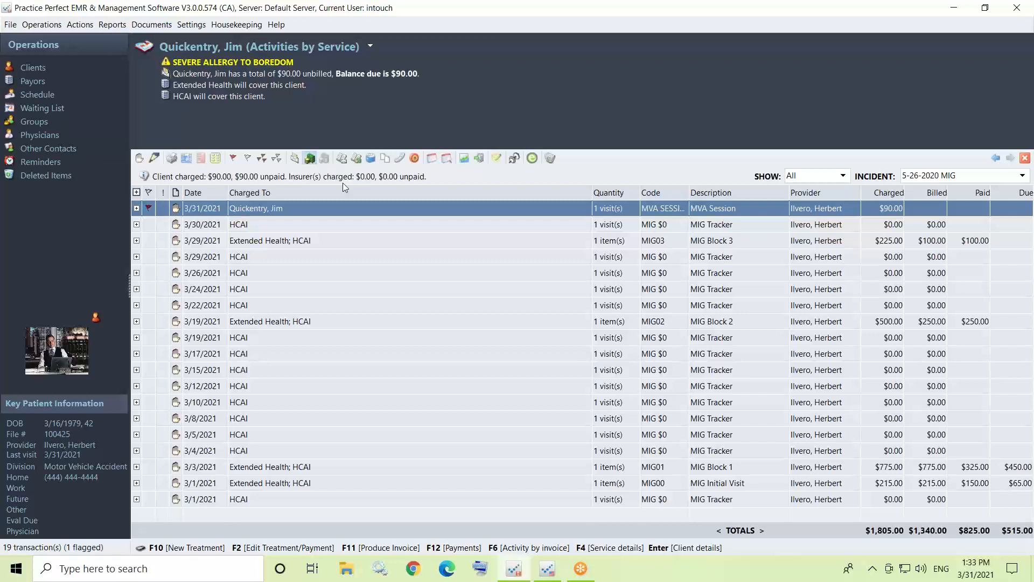
pyautogui.press('F12')
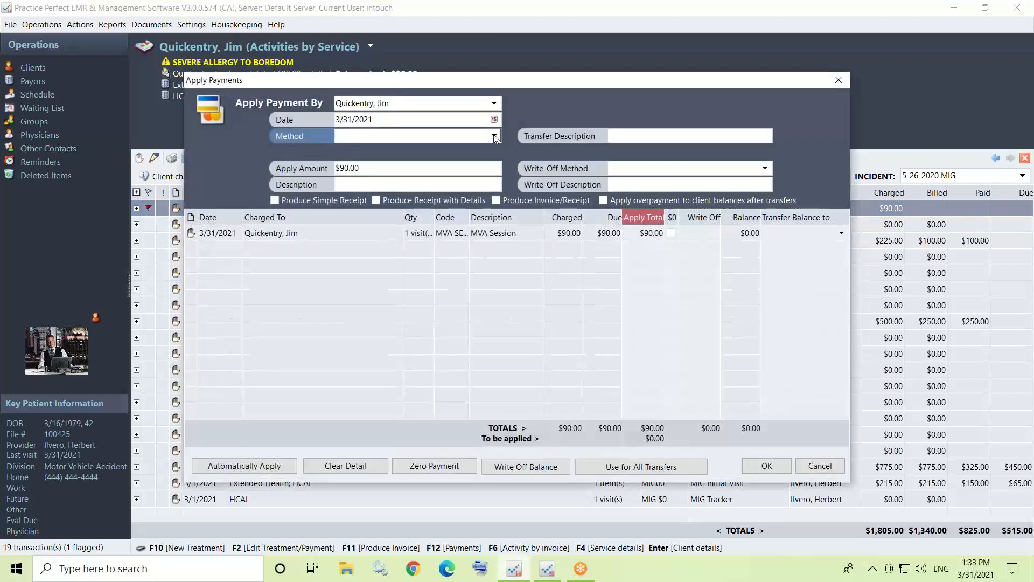
pyautogui.click(494, 136)
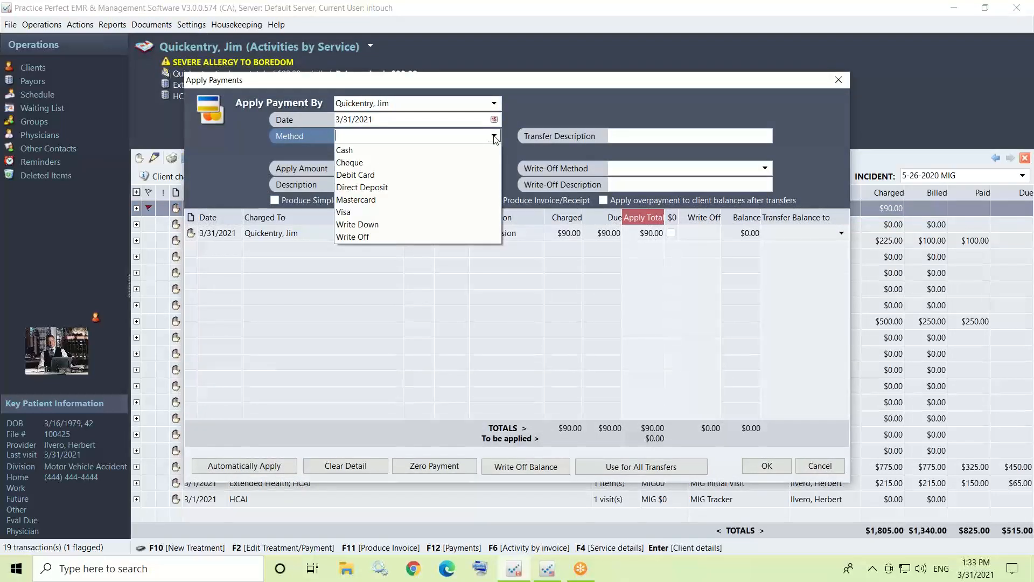
pyautogui.click(377, 187)
pyautogui.click(359, 163)
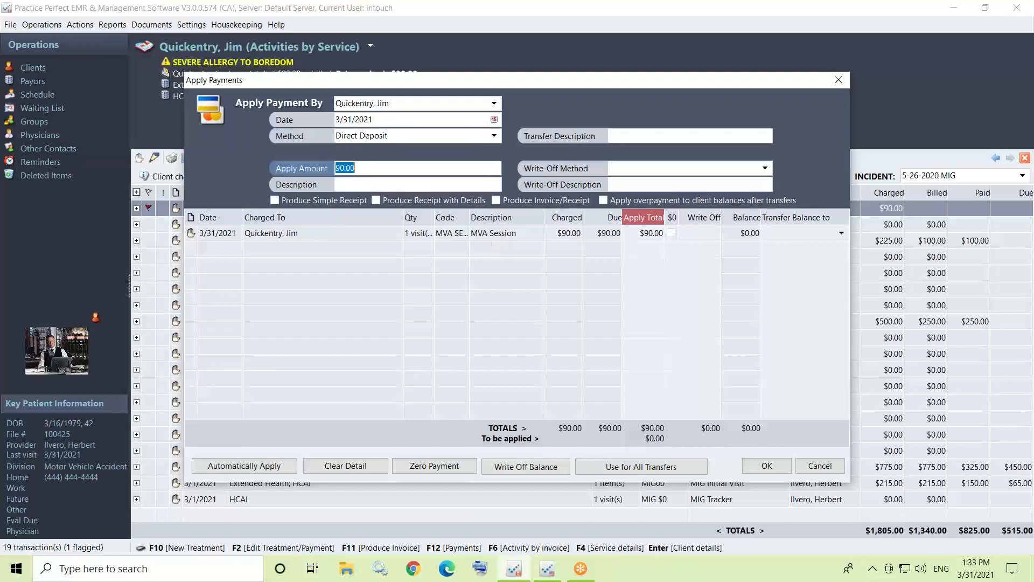
pyautogui.write('45.')
pyautogui.press('Tab')
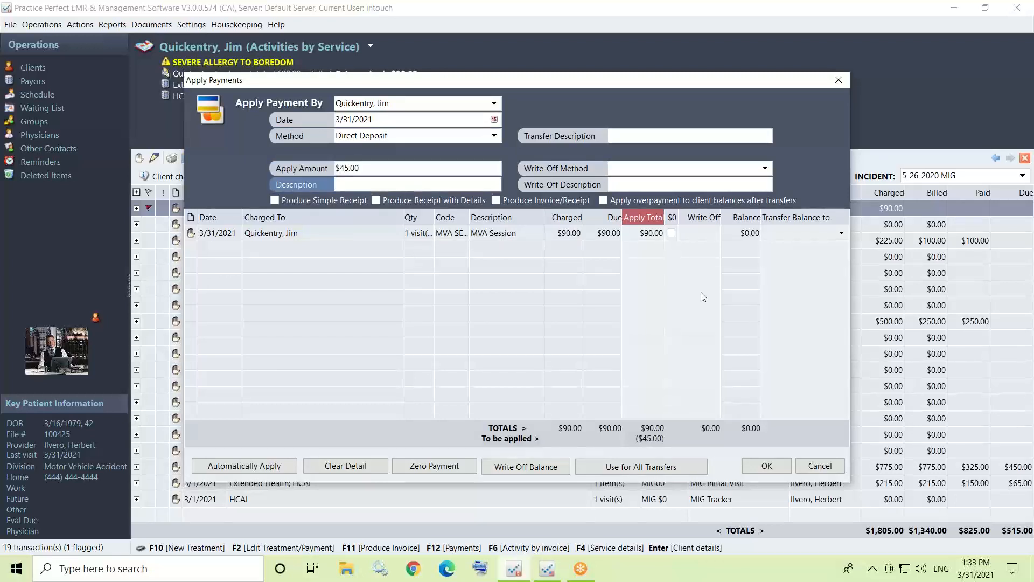
pyautogui.click(763, 469)
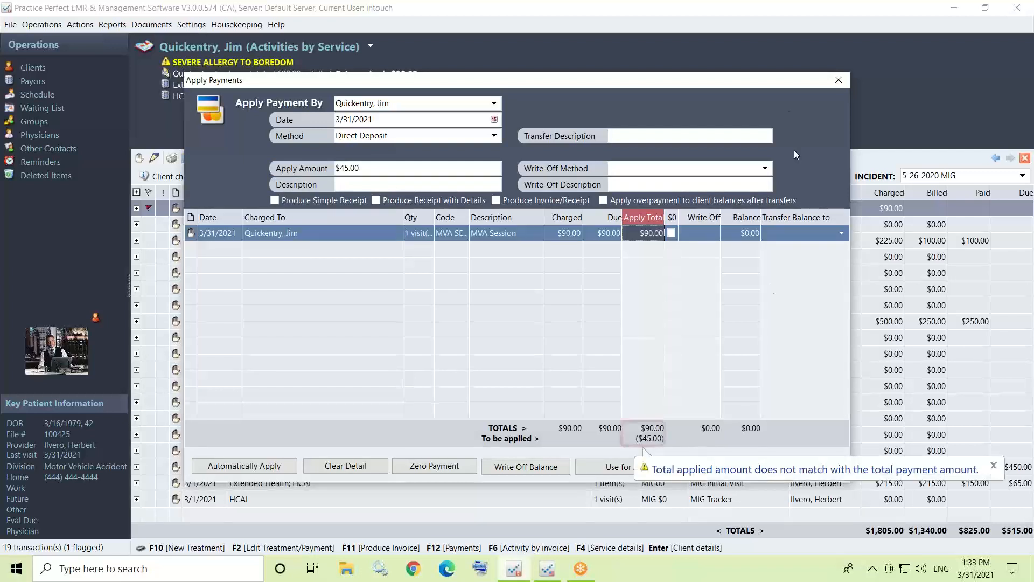
pyautogui.click(839, 79)
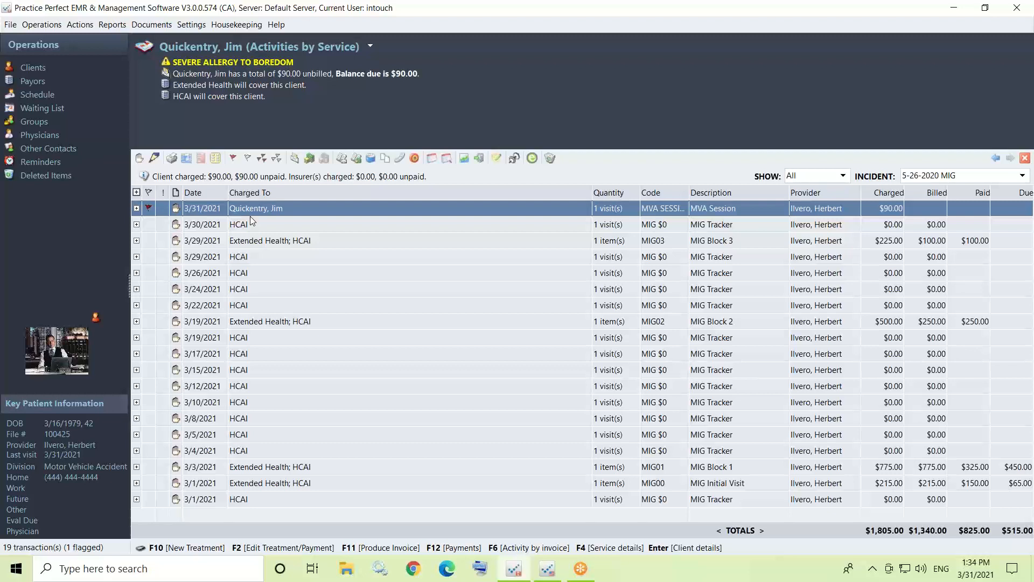
# Expand the MIG Block 3 and MVA session entries, and transfer the flagged session's balance to Extended Health dated 3/31/2021.
pyautogui.click(137, 241)
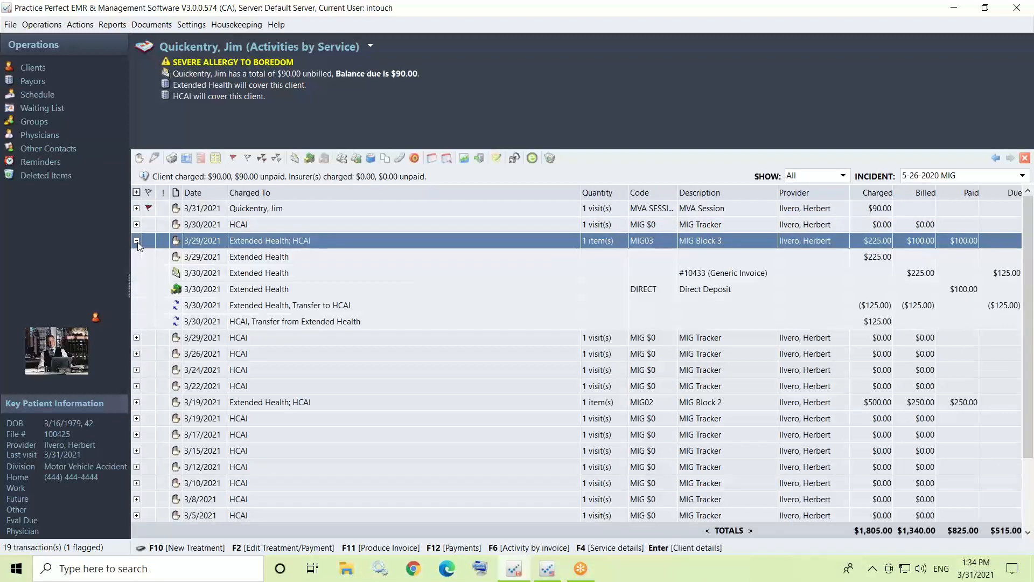
pyautogui.click(264, 210)
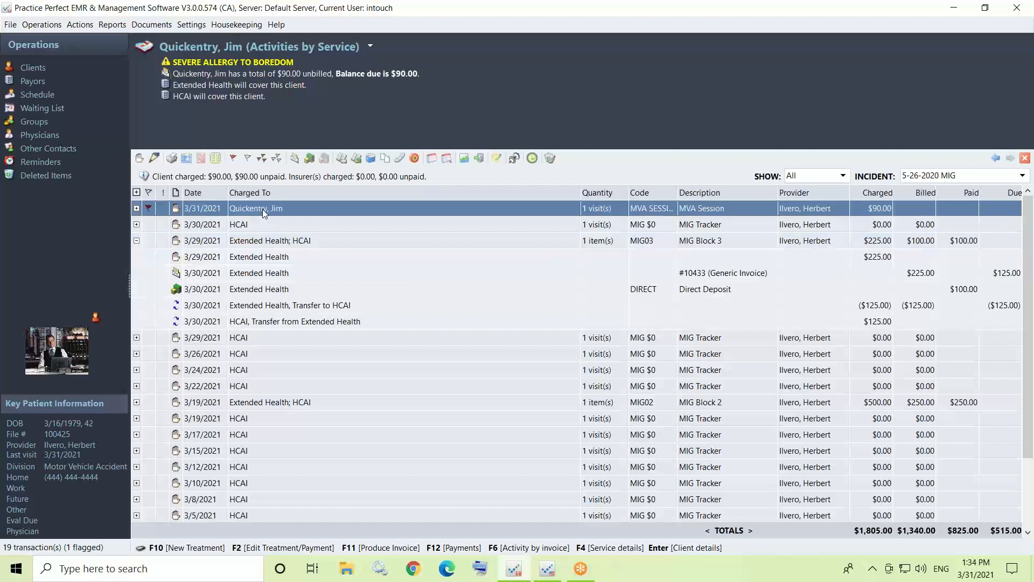
pyautogui.click(137, 209)
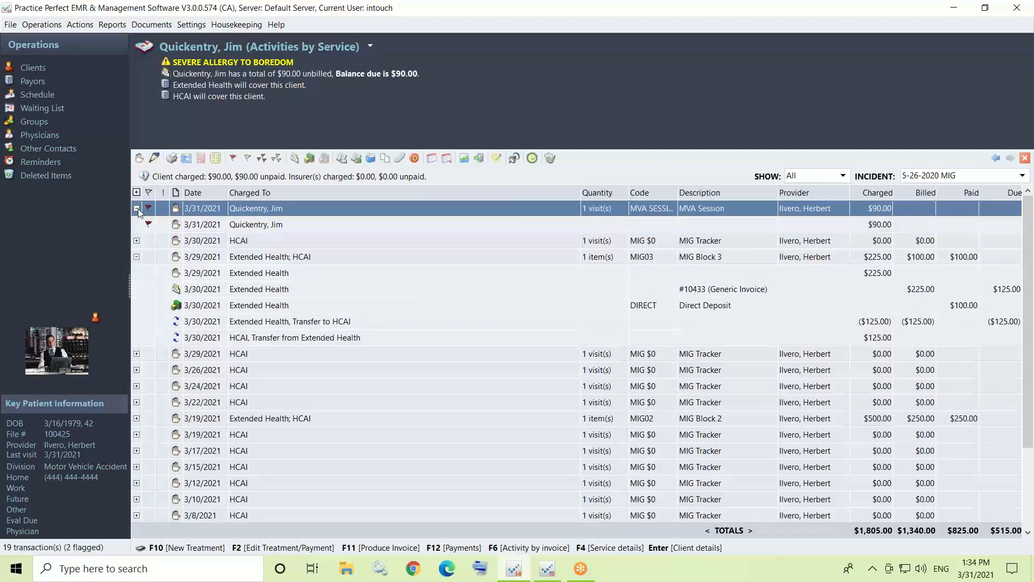
pyautogui.click(79, 24)
pyautogui.moveTo(171, 155)
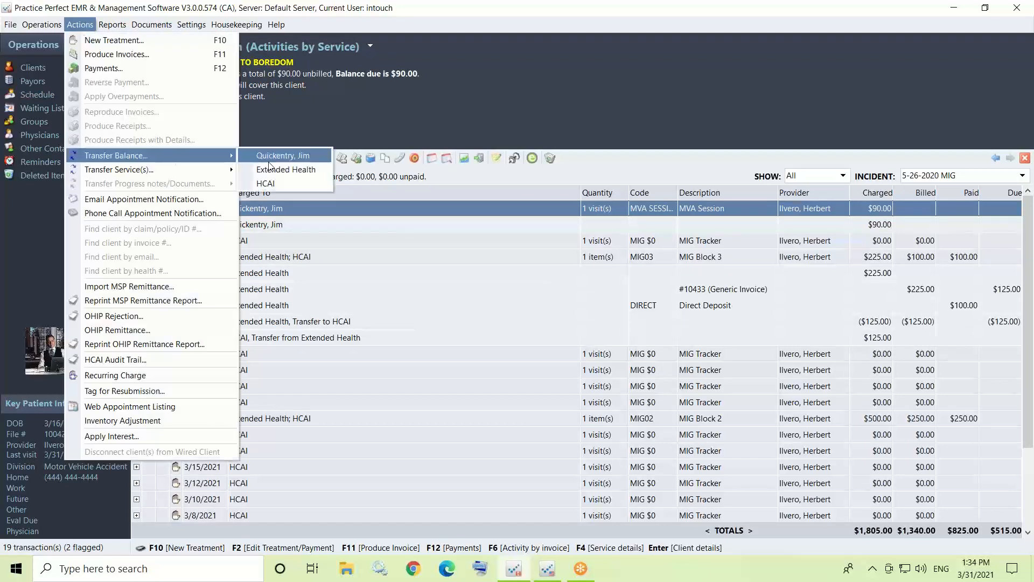
pyautogui.click(284, 169)
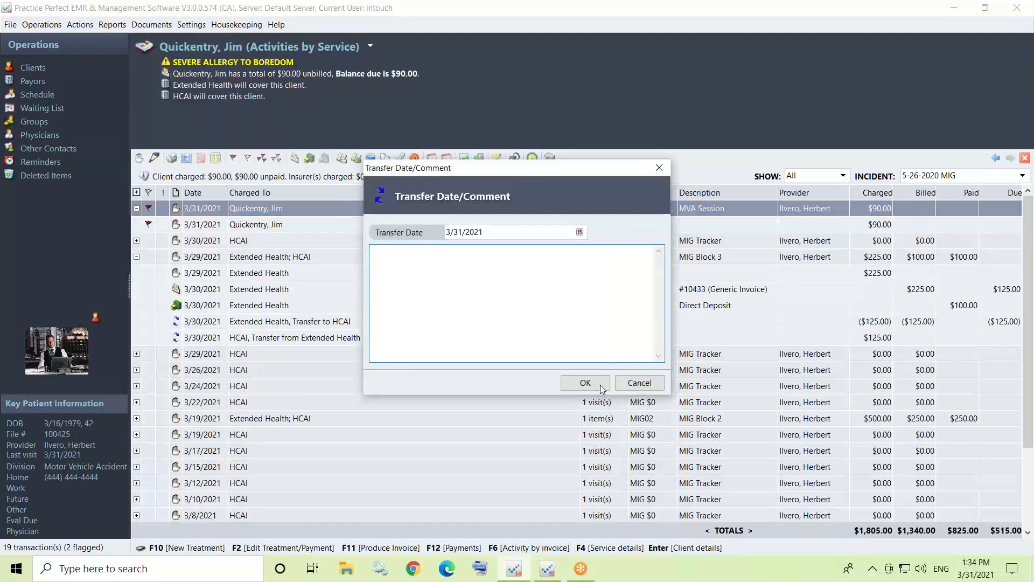
pyautogui.click(599, 383)
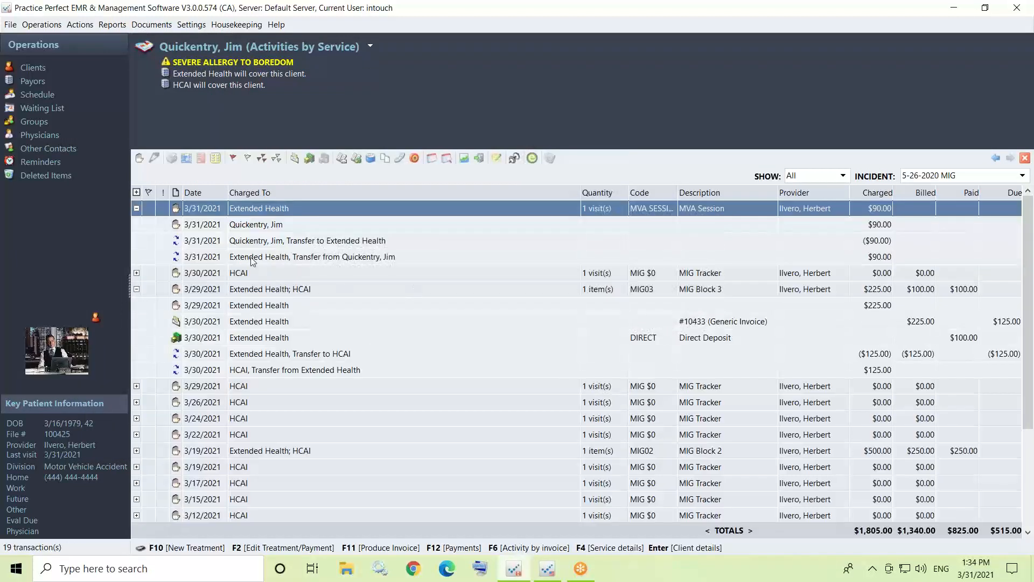
pyautogui.click(252, 259)
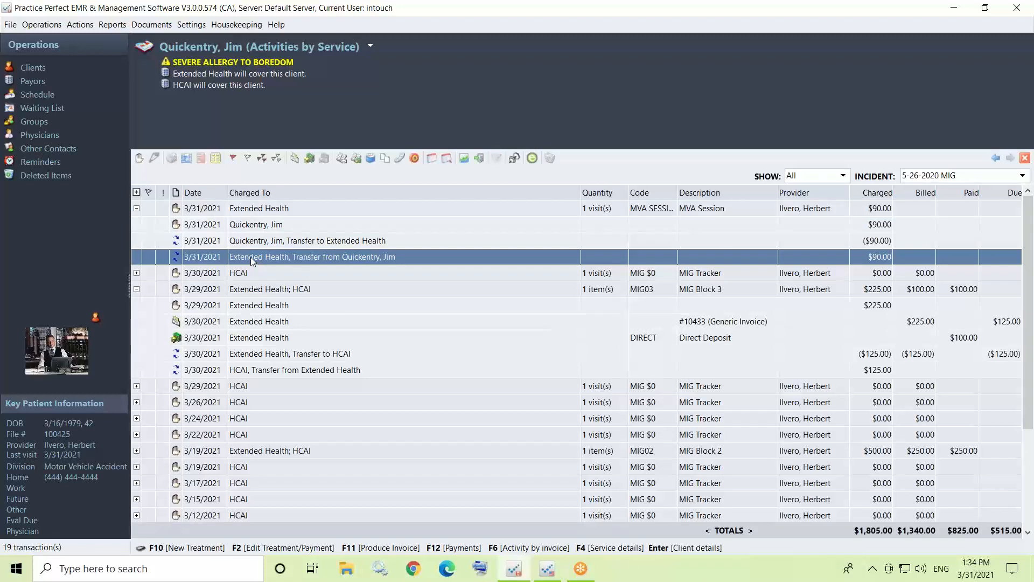
pyautogui.click(684, 15)
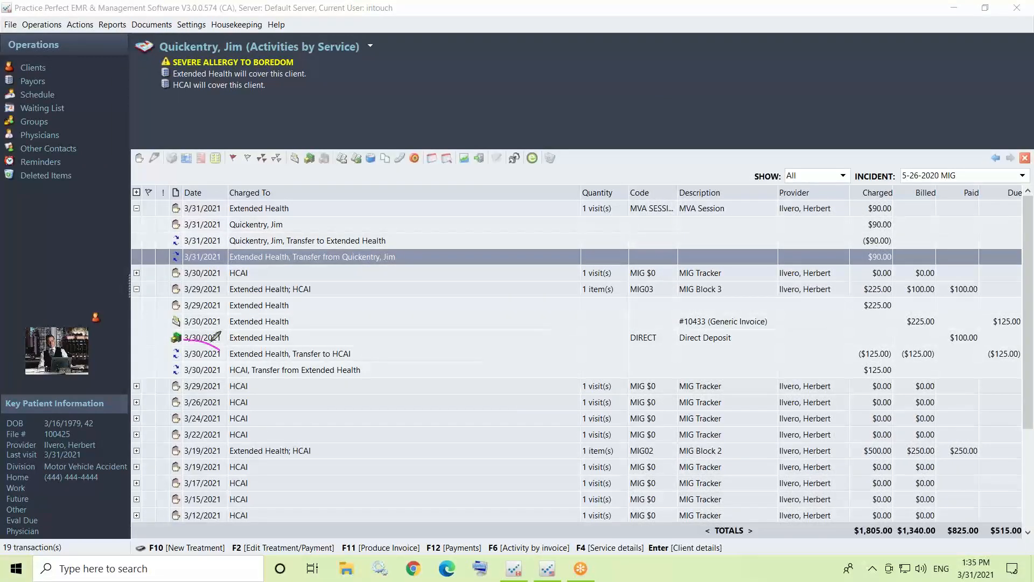
pyautogui.moveTo(214, 338); pyautogui.dragTo(176, 353)
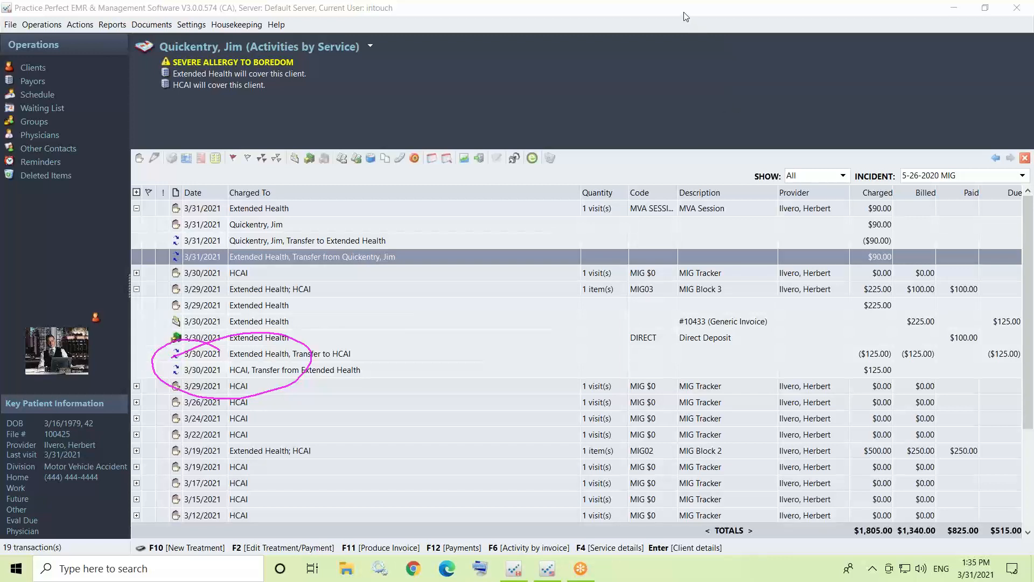
pyautogui.click(673, 104)
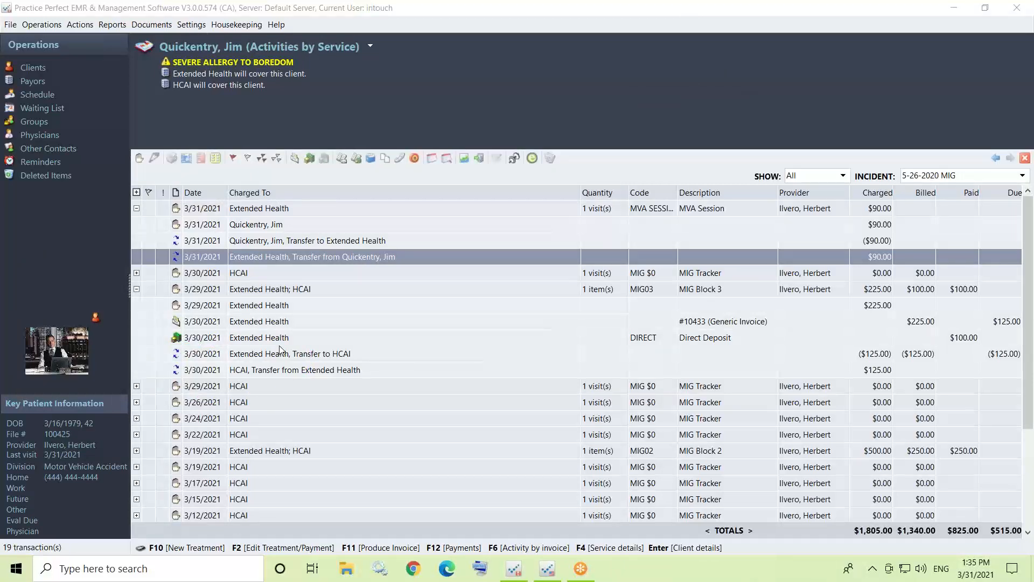
# Open the client's detail record and display the OCF23/18 documents for the 5-26-2020 MIG incident.
pyautogui.click(287, 322)
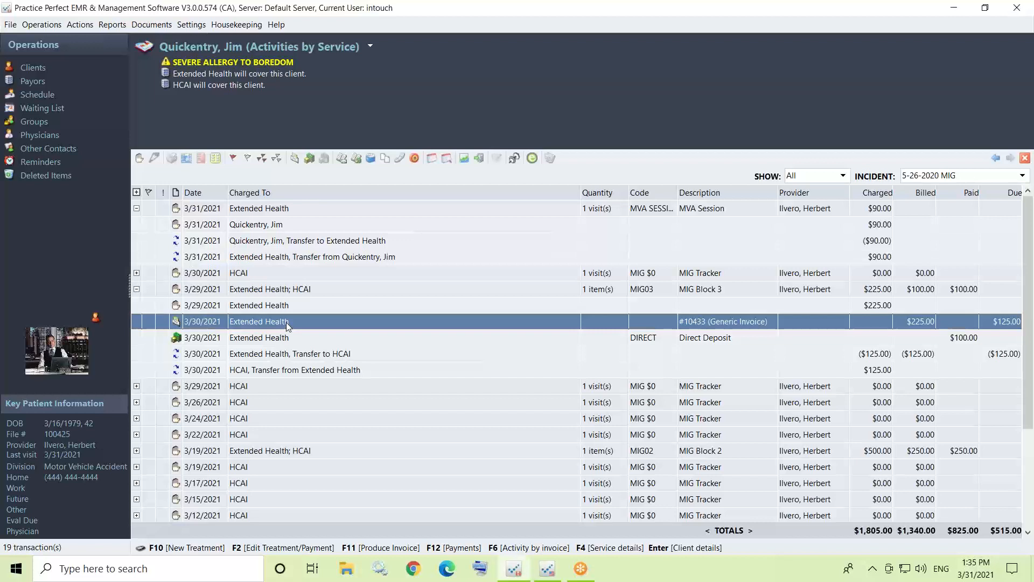
pyautogui.doubleClick(287, 322)
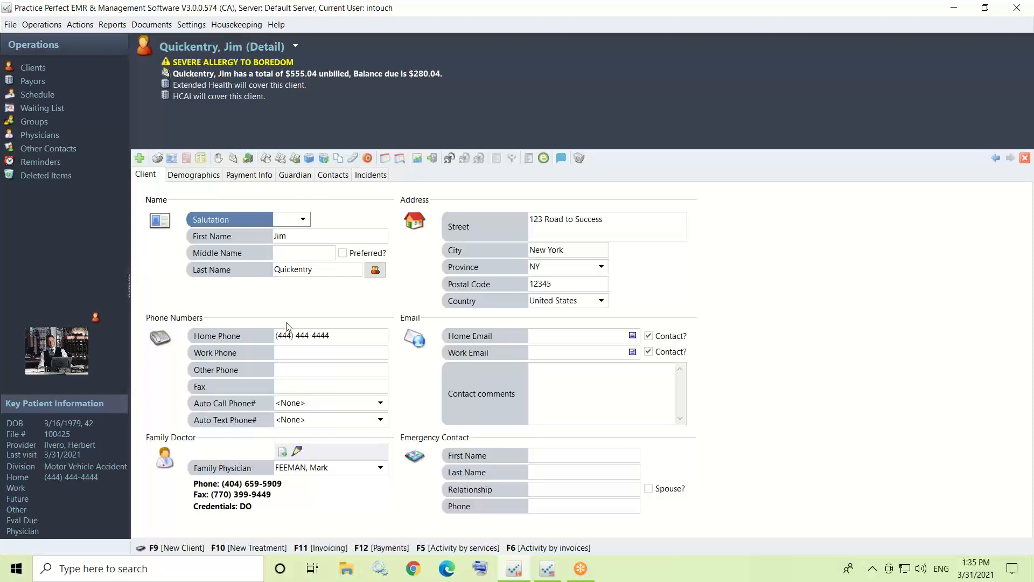
pyautogui.click(794, 23)
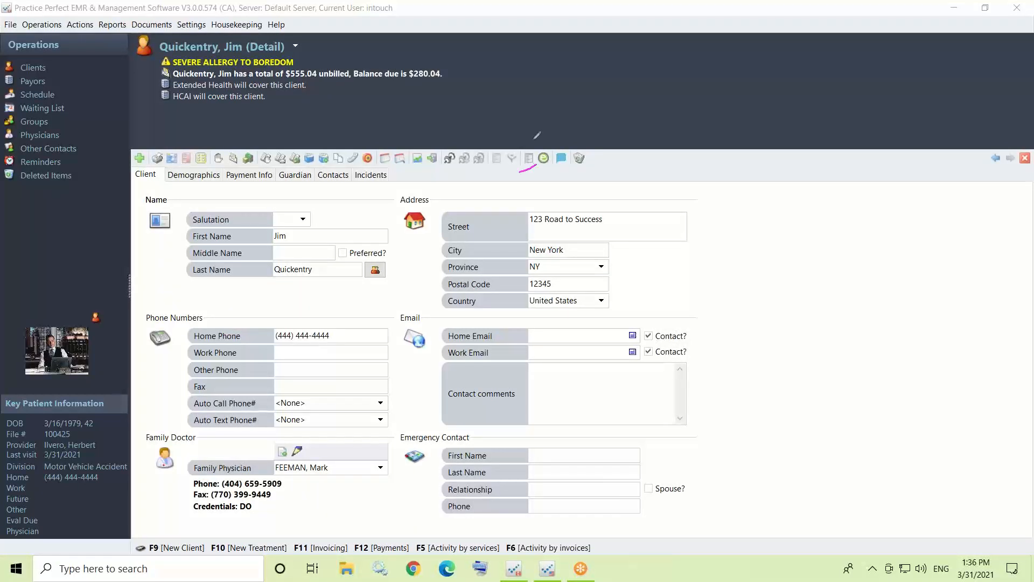
pyautogui.moveTo(533, 141)
pyautogui.mouseDown()
pyautogui.moveTo(522, 170)
pyautogui.moveTo(539, 143)
pyautogui.mouseUp()
pyautogui.click(400, 183)
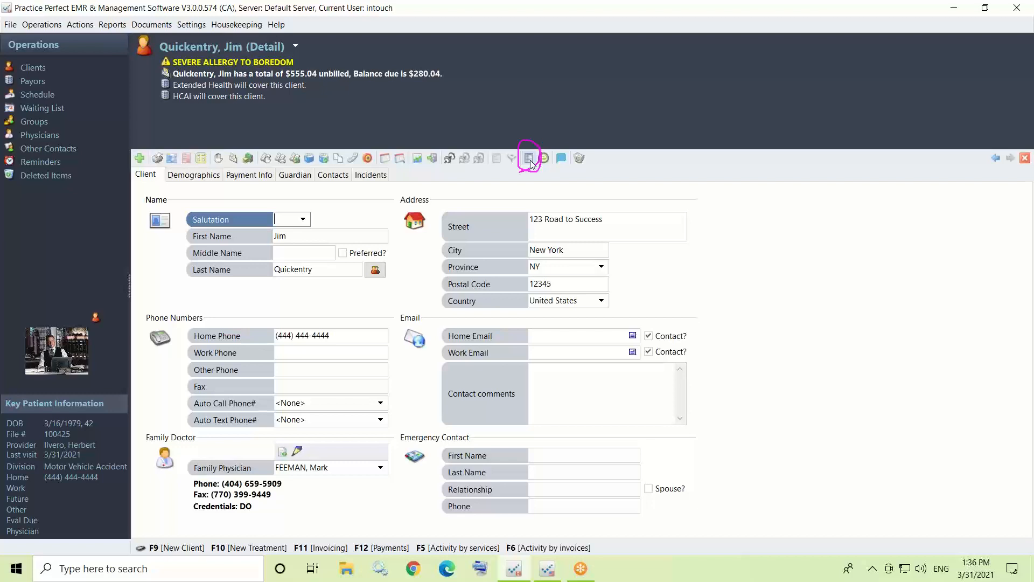
pyautogui.click(530, 160)
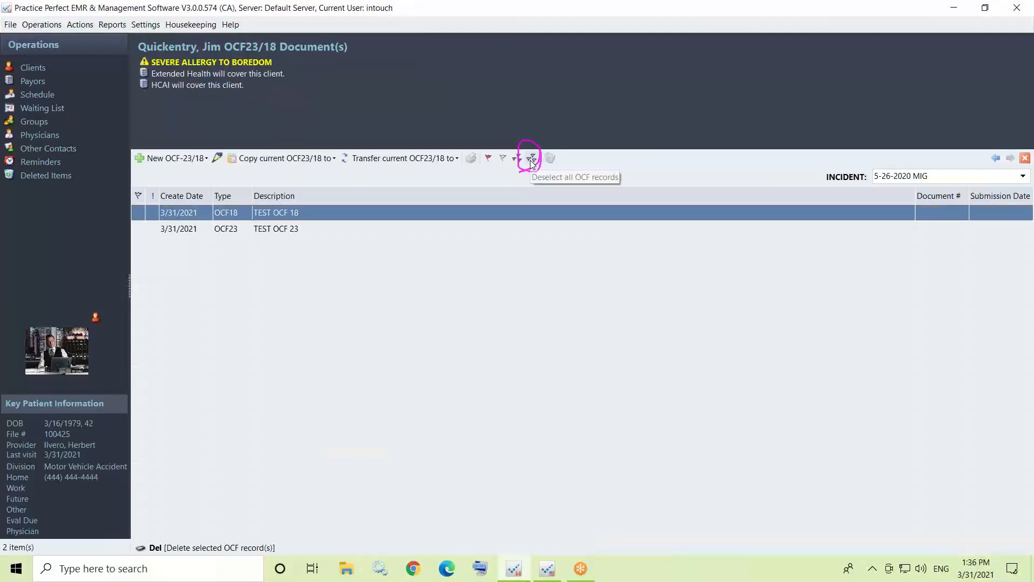
pyautogui.click(686, 10)
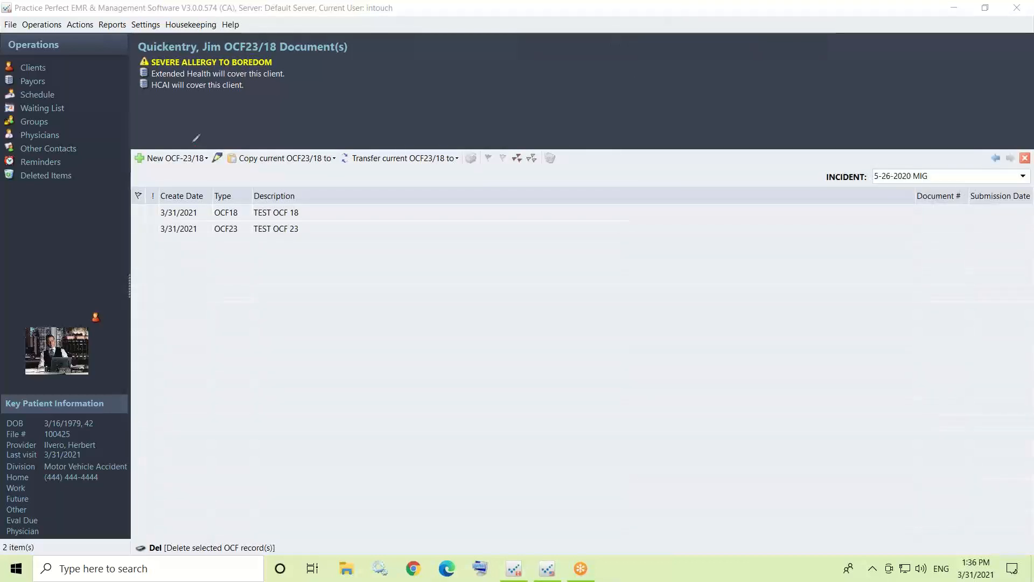
pyautogui.moveTo(194, 141); pyautogui.dragTo(154, 146)
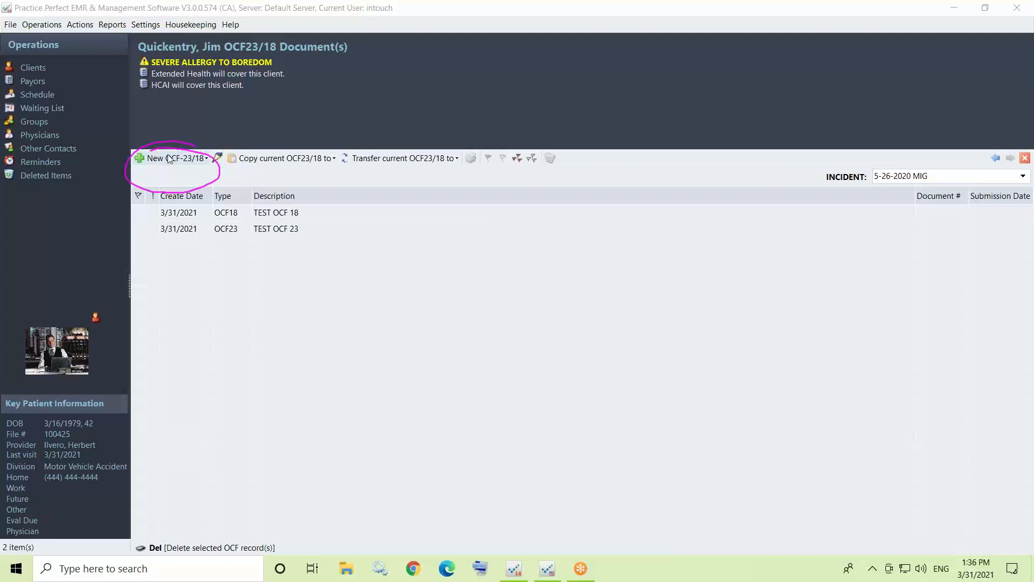
pyautogui.click(169, 158)
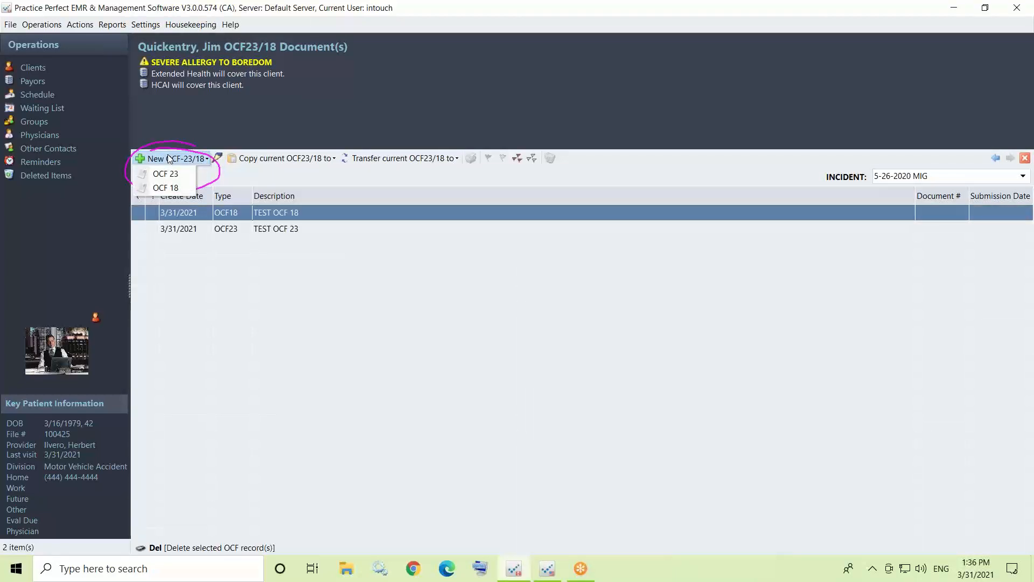
pyautogui.click(169, 158)
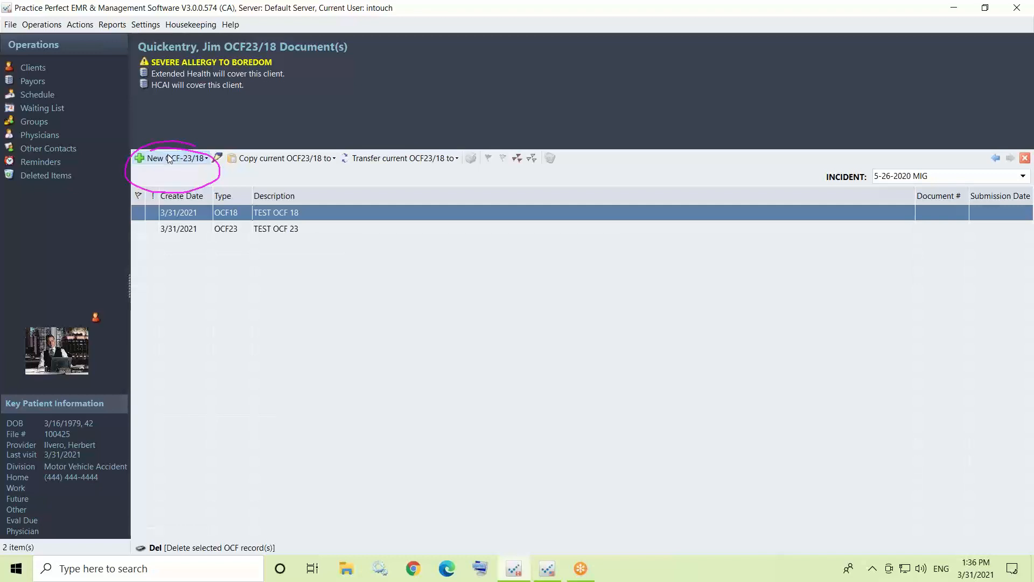
pyautogui.click(690, 12)
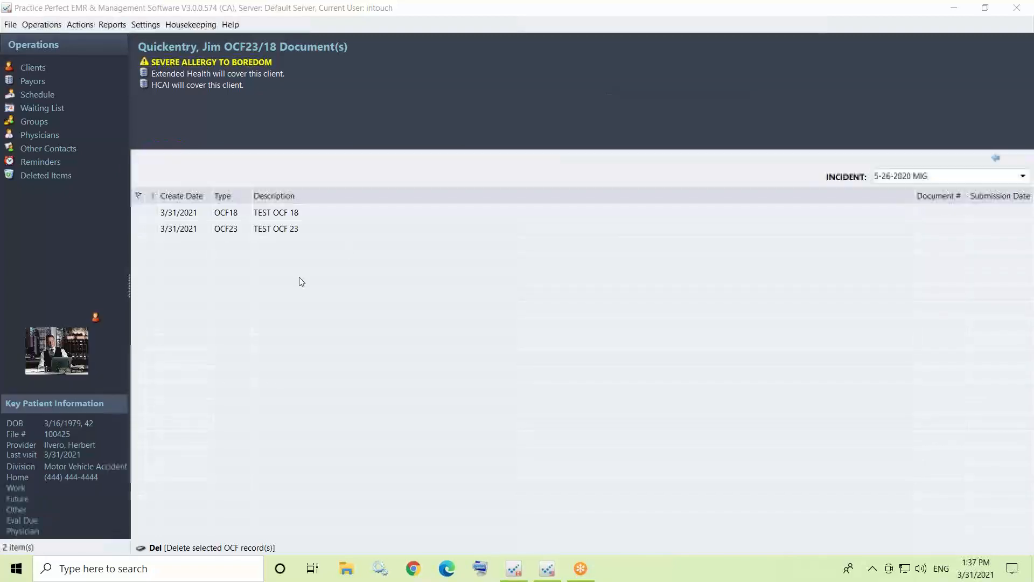
# Open the TEST OCF 18 document for editing and examine its coverage details, signature dates and MIG options.
pyautogui.click(228, 215)
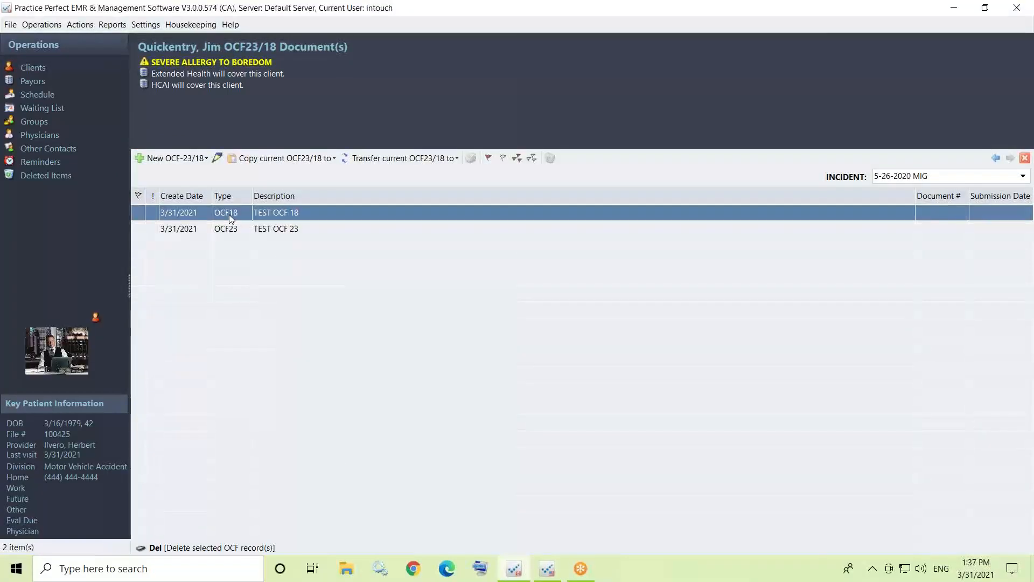
pyautogui.click(218, 158)
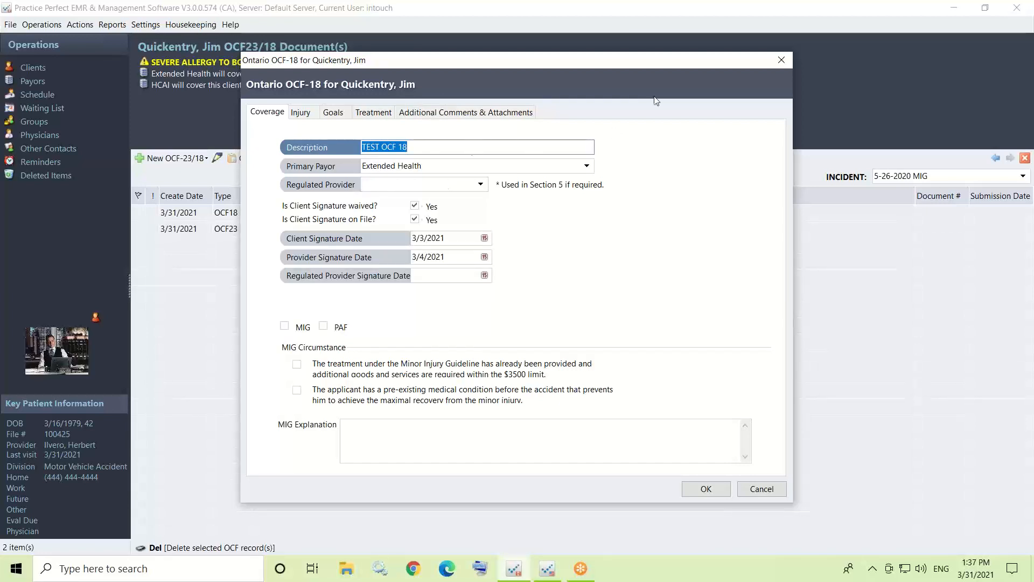
pyautogui.click(688, 12)
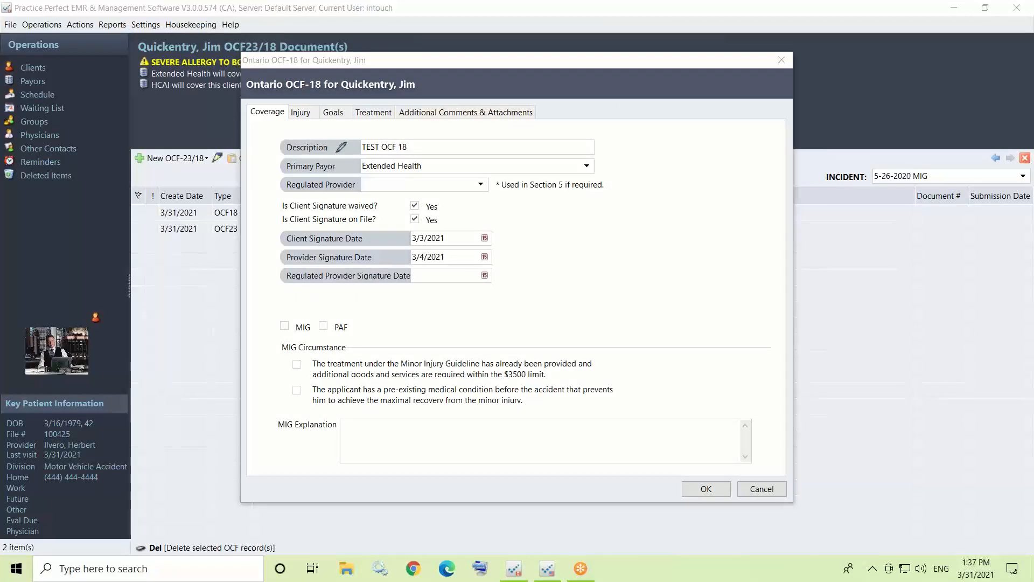
pyautogui.moveTo(377, 157); pyautogui.dragTo(481, 146)
pyautogui.moveTo(377, 173); pyautogui.dragTo(625, 180)
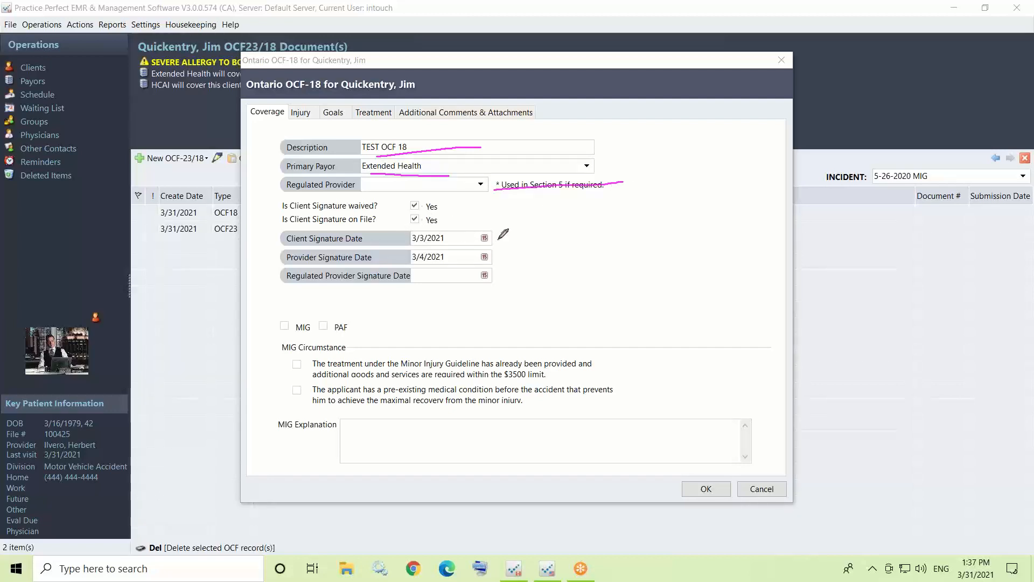
pyautogui.moveTo(499, 239); pyautogui.dragTo(539, 232)
pyautogui.moveTo(489, 262); pyautogui.dragTo(536, 247)
pyautogui.moveTo(372, 314)
pyautogui.mouseDown()
pyautogui.moveTo(260, 383)
pyautogui.moveTo(362, 333)
pyautogui.mouseUp()
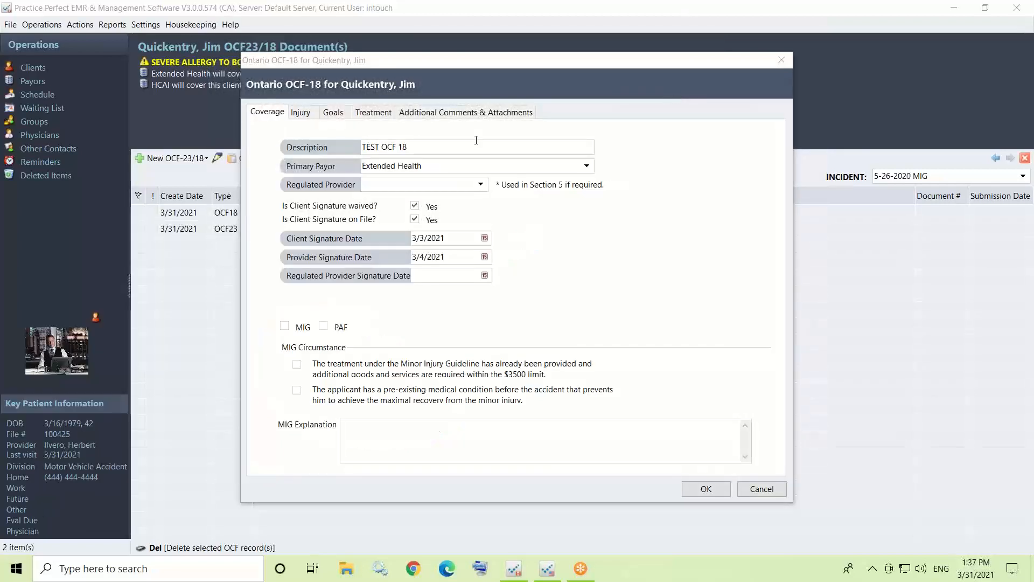
# Review the OCF-18's injury information, goals, and proposed goods and services.
pyautogui.click(302, 115)
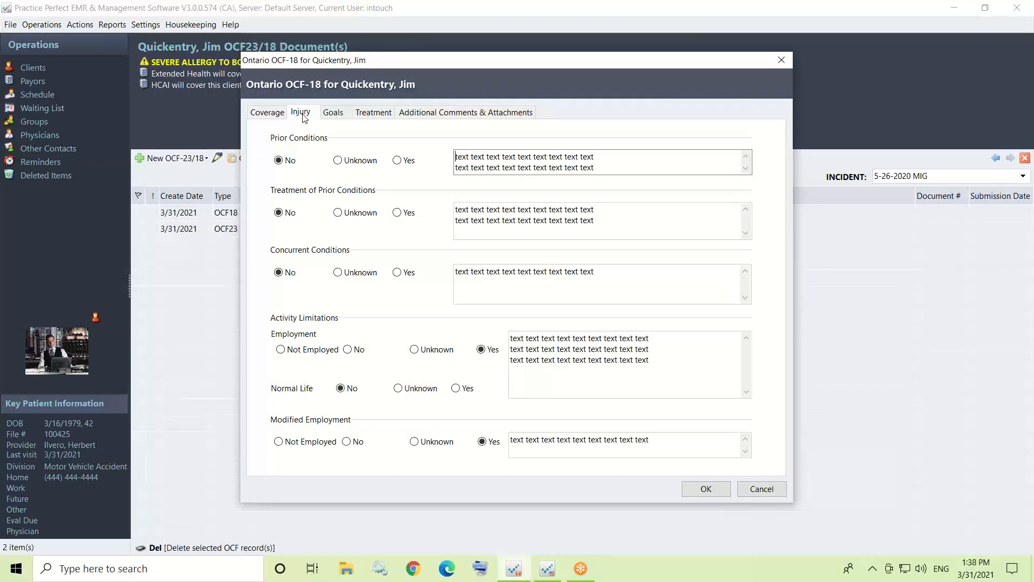
pyautogui.click(334, 115)
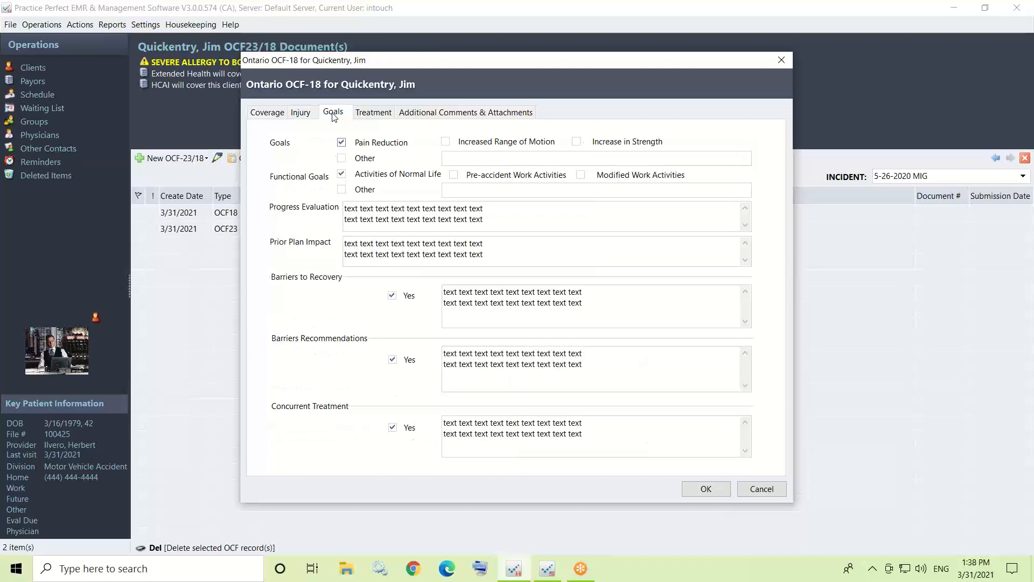
pyautogui.click(375, 114)
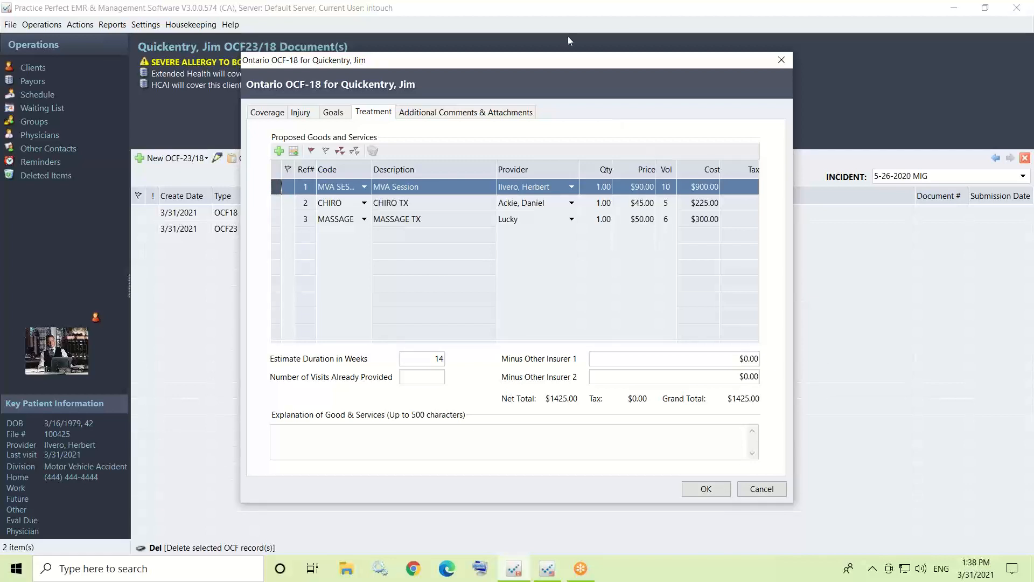
pyautogui.click(747, 15)
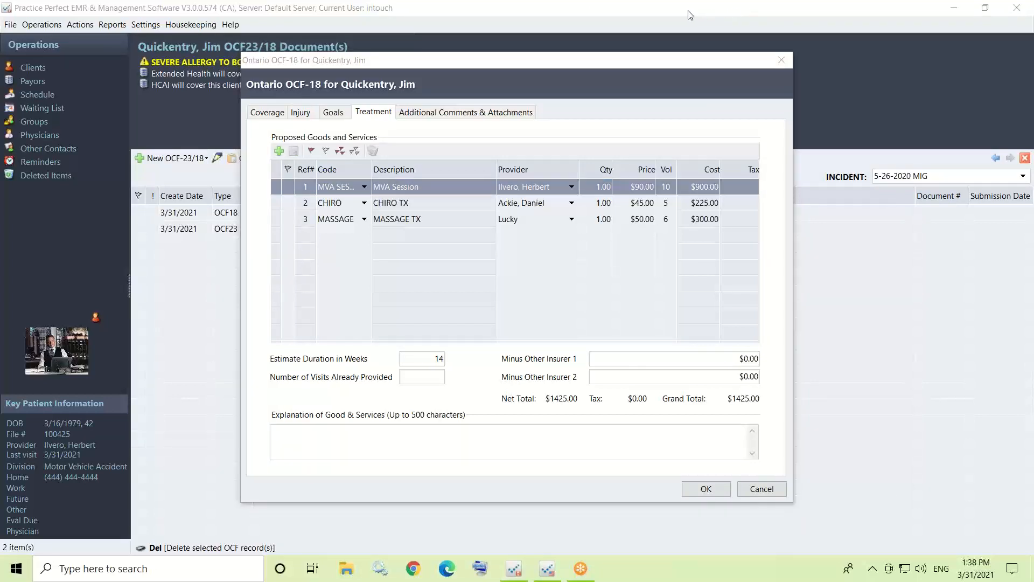
pyautogui.click(667, 35)
pyautogui.moveTo(335, 241)
pyautogui.mouseDown()
pyautogui.moveTo(548, 225)
pyautogui.moveTo(548, 183)
pyautogui.mouseUp()
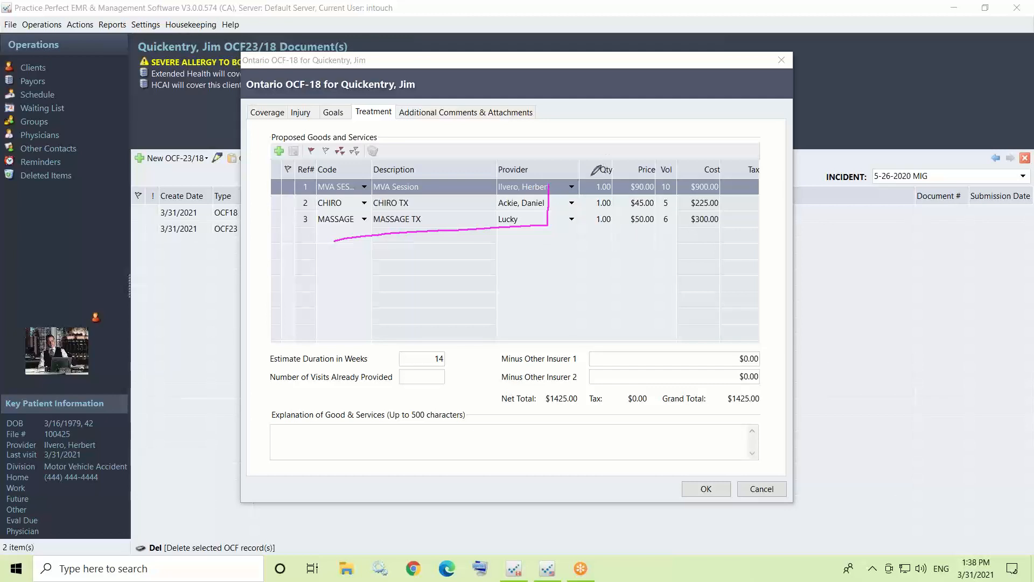
pyautogui.moveTo(591, 175)
pyautogui.mouseDown()
pyautogui.moveTo(632, 231)
pyautogui.moveTo(617, 171)
pyautogui.mouseUp()
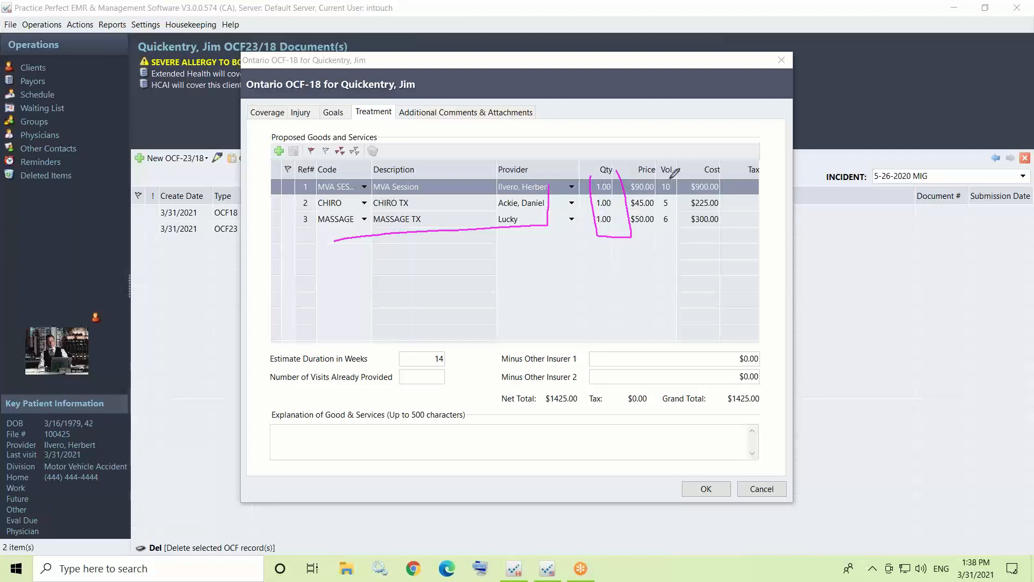
pyautogui.moveTo(658, 176)
pyautogui.mouseDown()
pyautogui.moveTo(663, 237)
pyautogui.moveTo(675, 172)
pyautogui.mouseUp()
# Add a HEAT item with a volume of 15 to the OCF-18's proposed goods and services, and save the document.
pyautogui.click(279, 151)
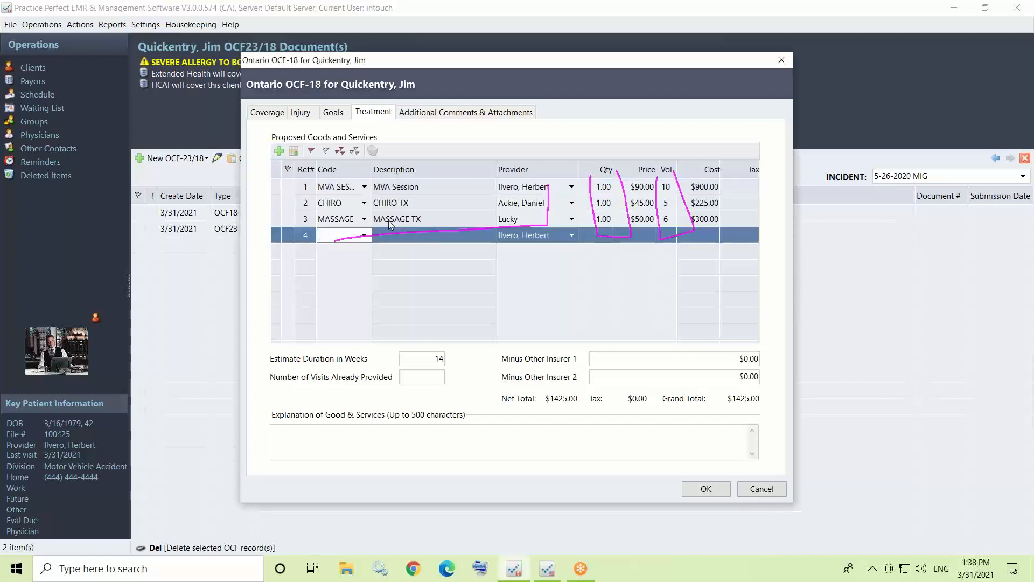
pyautogui.click(682, 7)
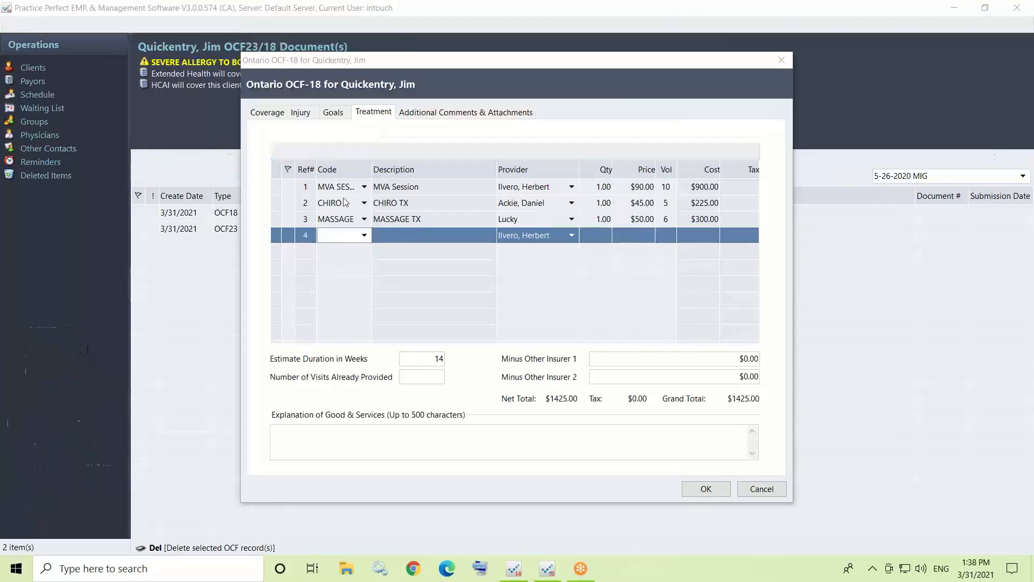
pyautogui.click(364, 236)
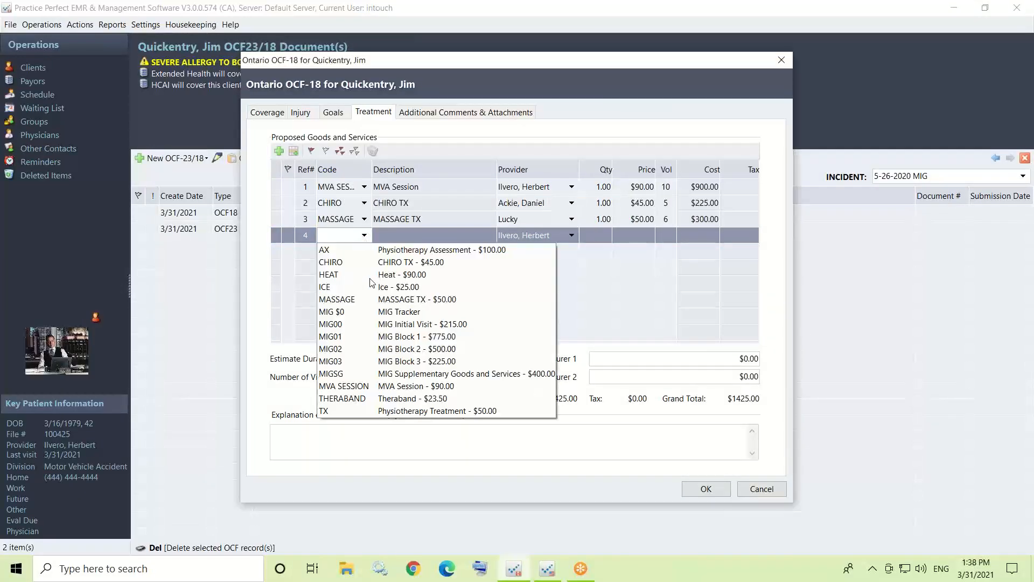
pyautogui.click(381, 275)
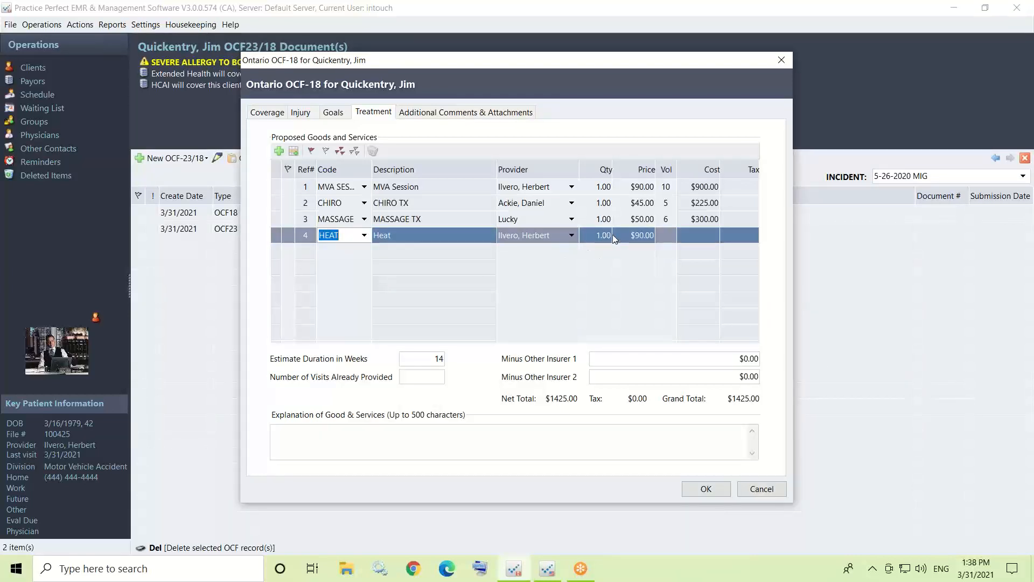
pyautogui.click(667, 236)
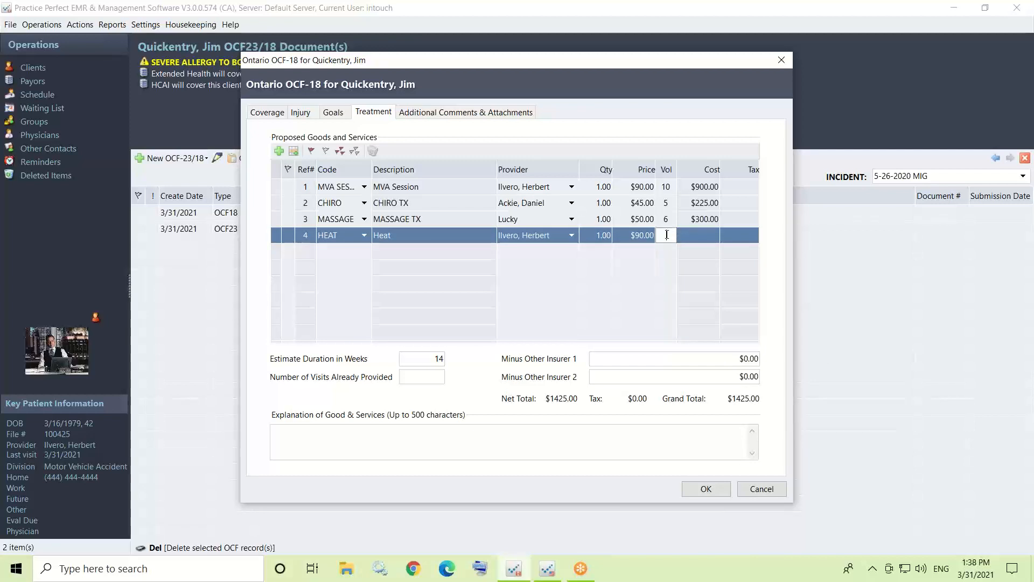
pyautogui.write('15')
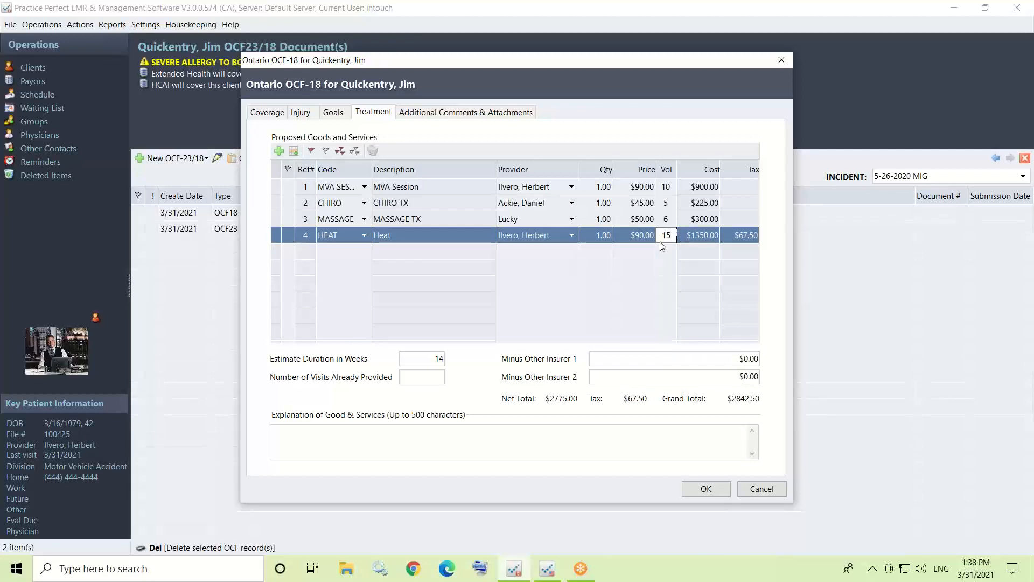
pyautogui.click(709, 234)
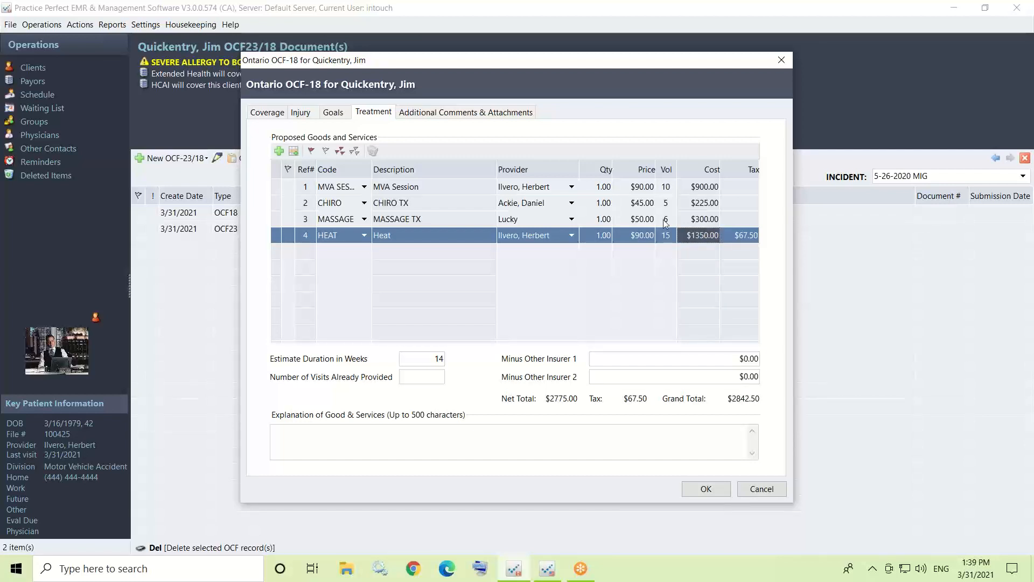
pyautogui.click(681, 12)
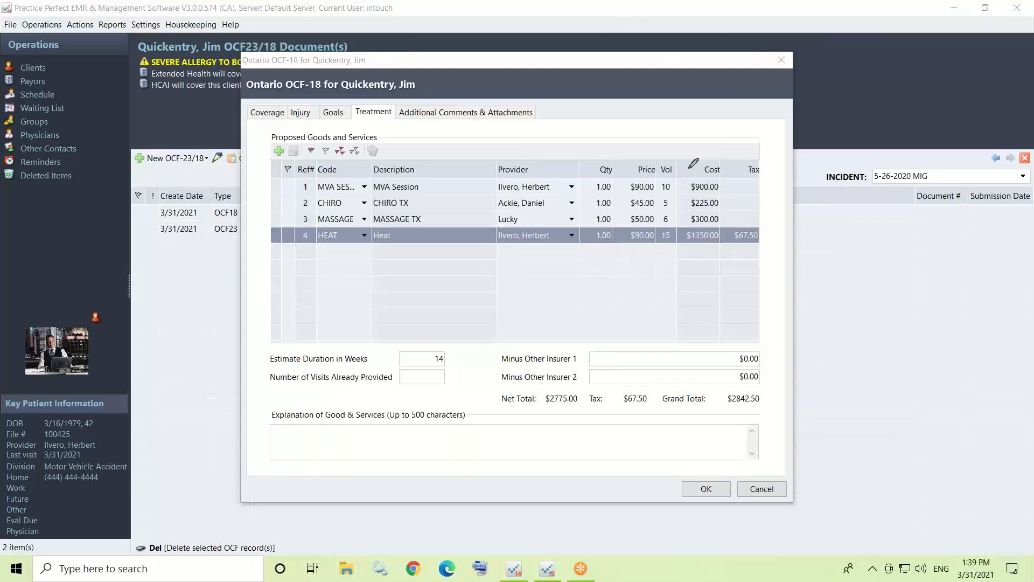
pyautogui.moveTo(661, 178)
pyautogui.mouseDown()
pyautogui.moveTo(685, 194)
pyautogui.moveTo(679, 166)
pyautogui.moveTo(688, 168)
pyautogui.mouseUp()
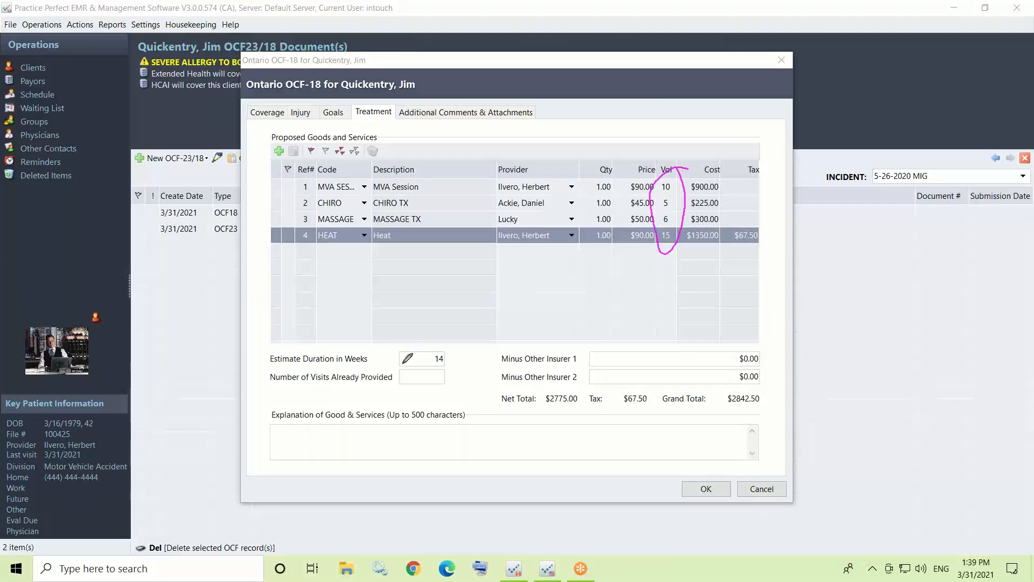
pyautogui.moveTo(402, 364)
pyautogui.mouseDown()
pyautogui.moveTo(474, 350)
pyautogui.moveTo(381, 354)
pyautogui.mouseUp()
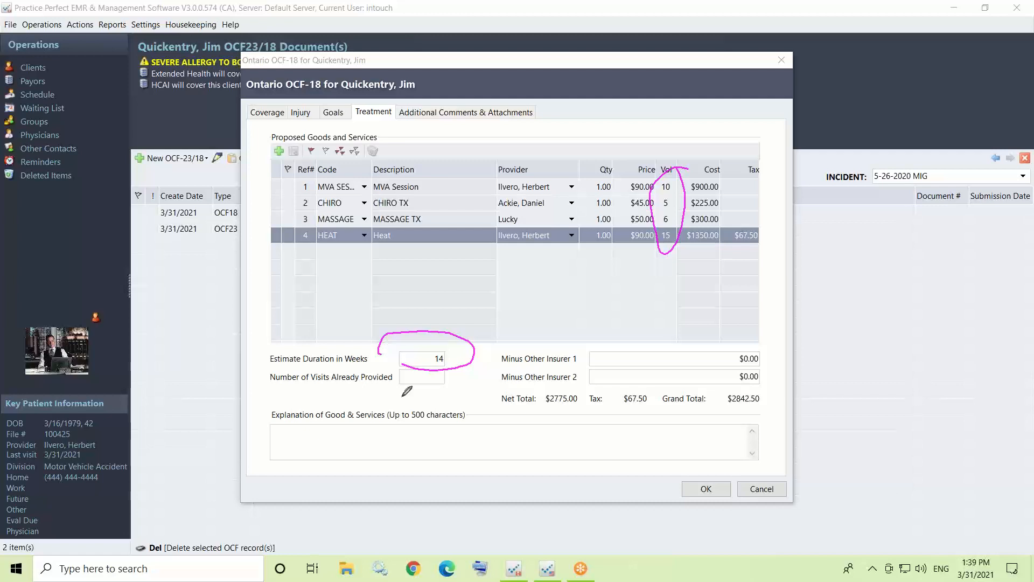
pyautogui.moveTo(401, 444); pyautogui.dragTo(742, 294)
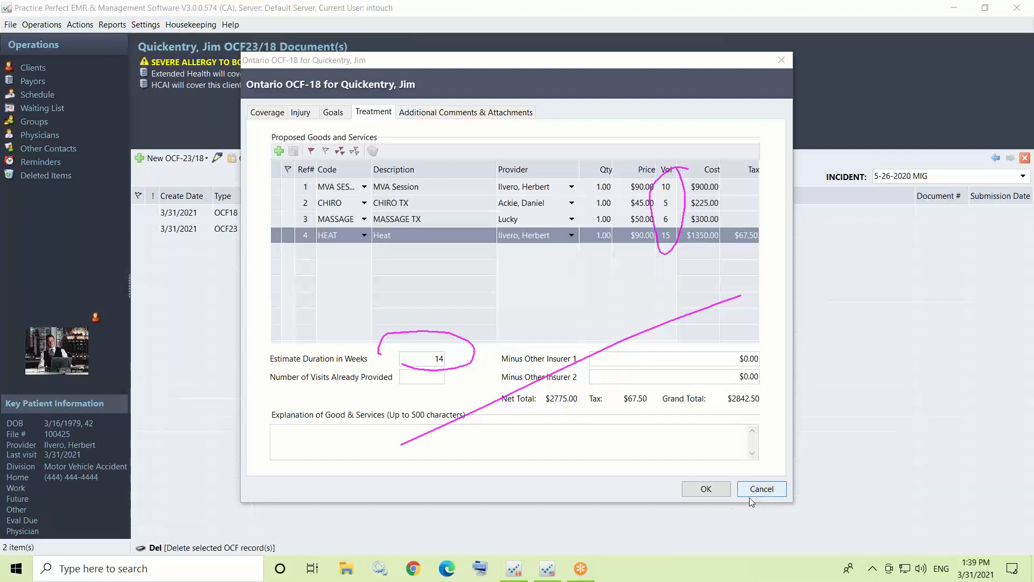
pyautogui.click(708, 493)
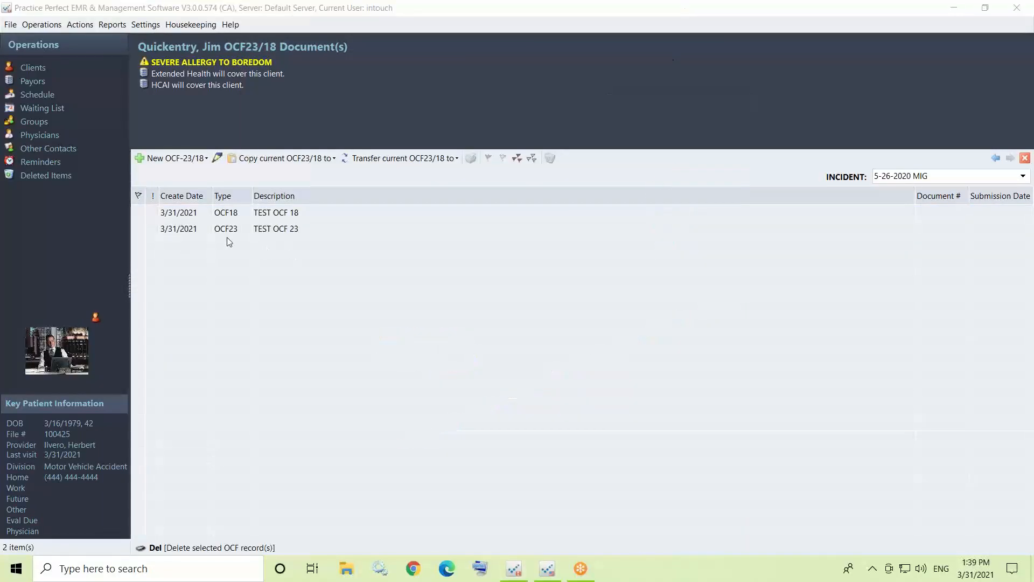
# Flag the TEST OCF 18 document and preview its OCF-18/OCF-23 submission report.
pyautogui.click(143, 216)
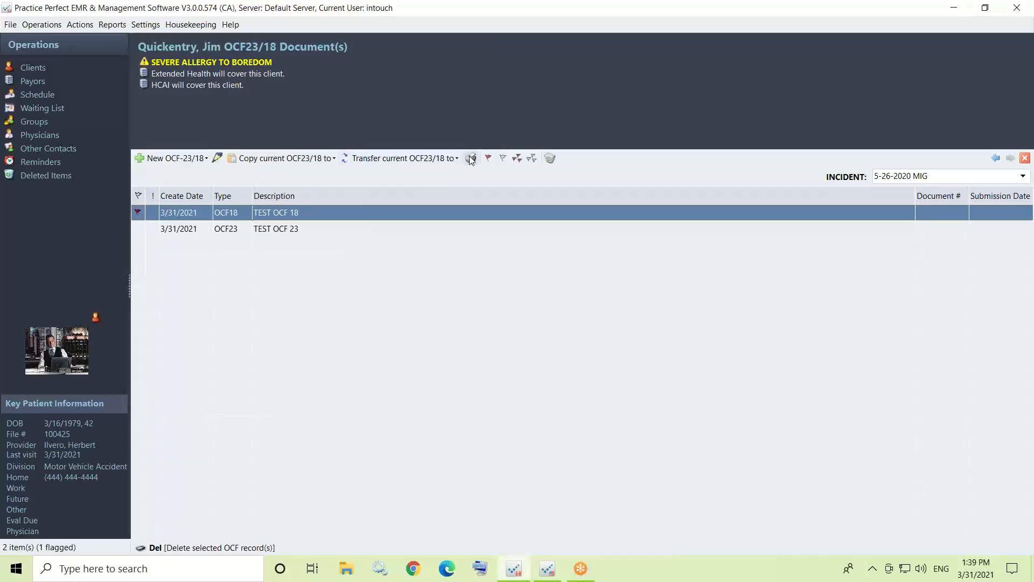
pyautogui.click(681, 12)
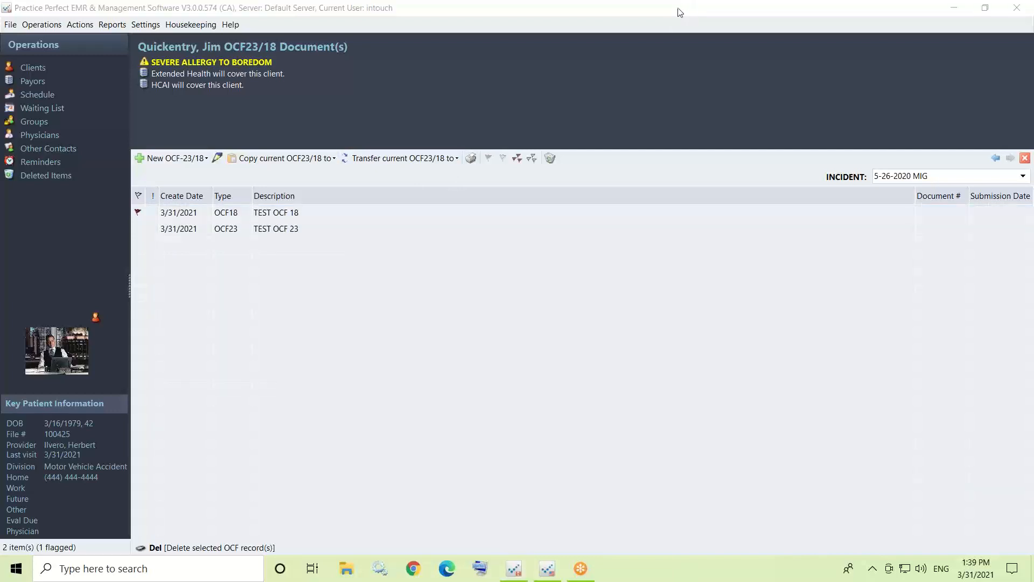
pyautogui.click(670, 37)
pyautogui.moveTo(482, 140); pyautogui.dragTo(474, 144)
pyautogui.click(472, 160)
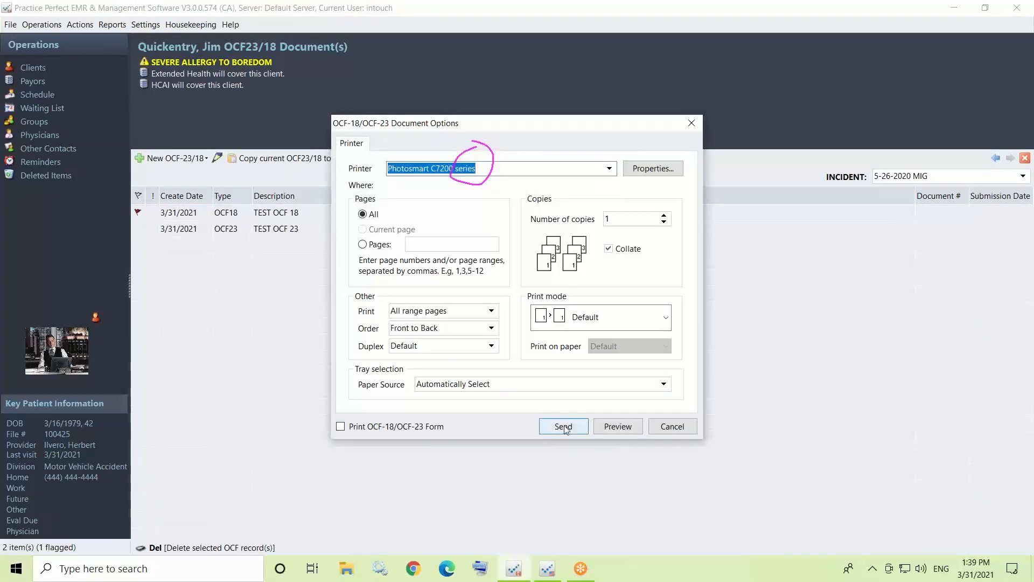
pyautogui.click(618, 426)
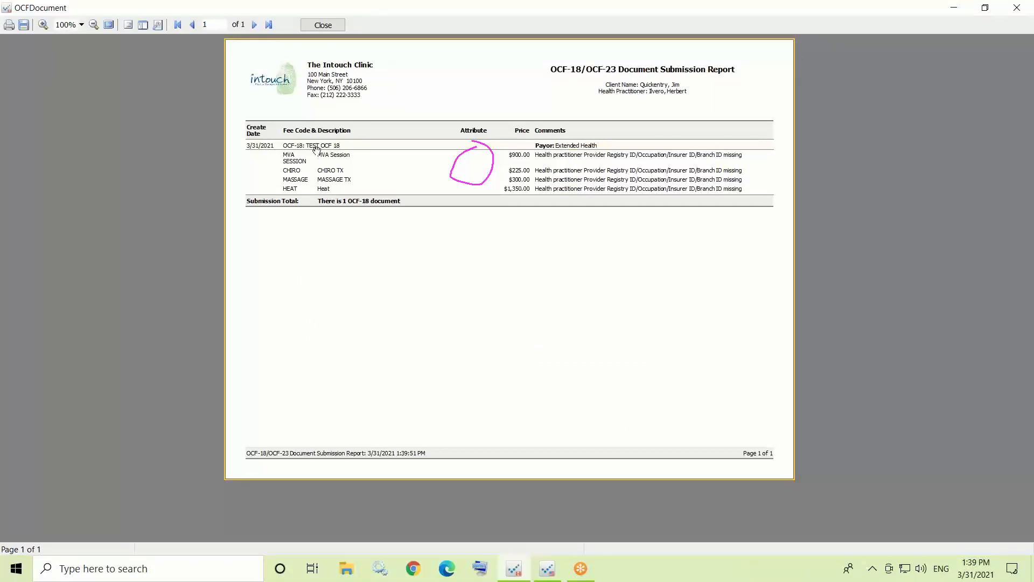
# Examine the fee codes, prices and comments in the submission report, and close the preview.
pyautogui.click(687, 7)
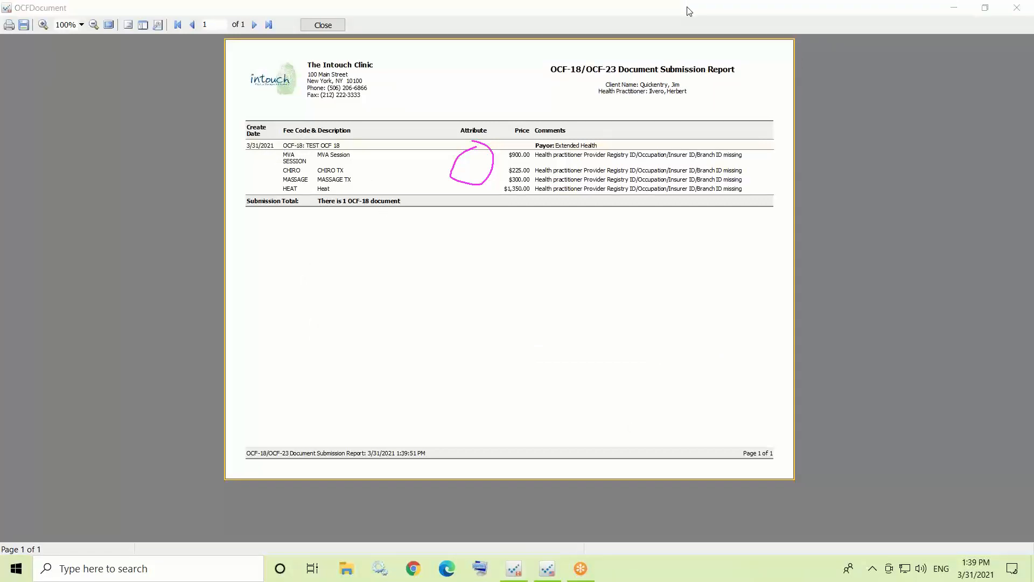
pyautogui.click(665, 36)
pyautogui.moveTo(283, 189)
pyautogui.mouseDown()
pyautogui.moveTo(315, 134)
pyautogui.moveTo(272, 150)
pyautogui.mouseUp()
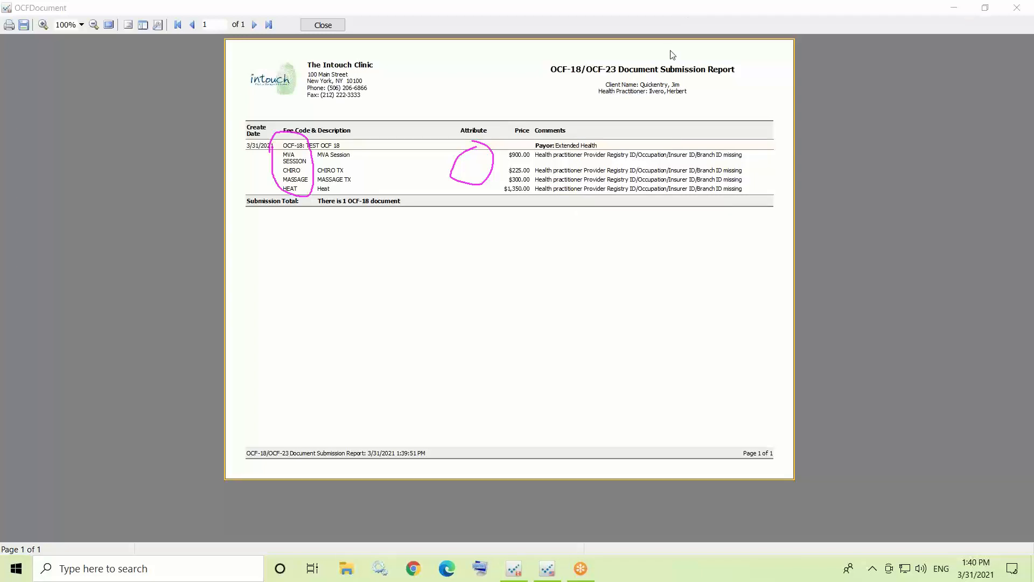
pyautogui.click(668, 101)
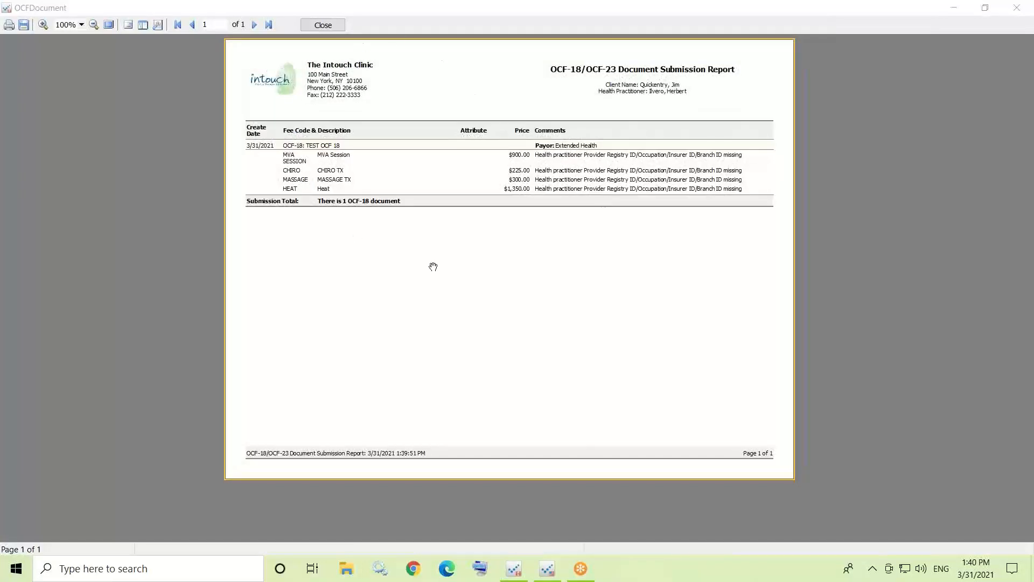
pyautogui.click(323, 25)
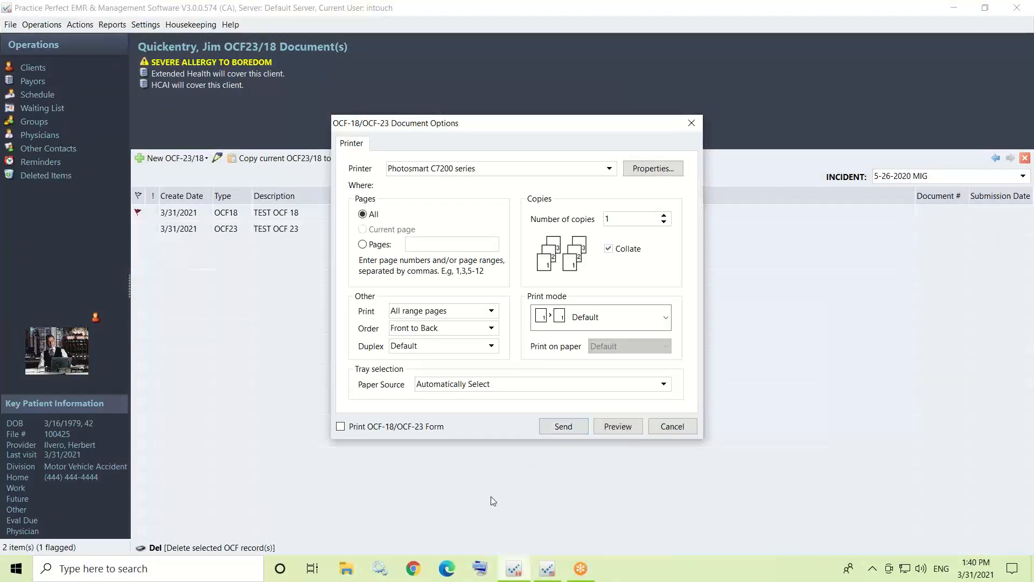
# Examine the Print OCF-18/OCF-23 Form option, and close the document options without sending anything.
pyautogui.click(681, 10)
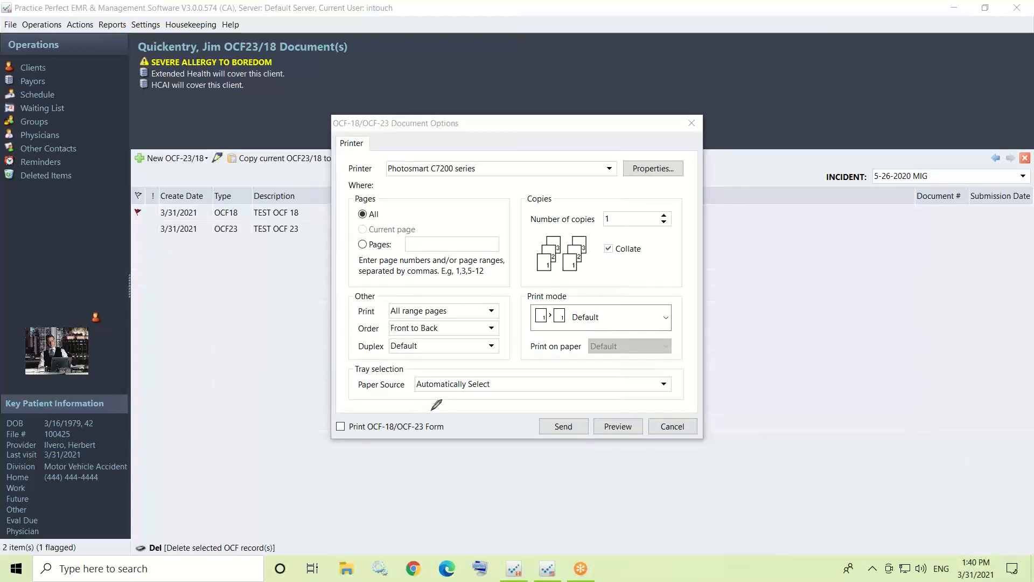
pyautogui.moveTo(438, 450); pyautogui.dragTo(383, 401)
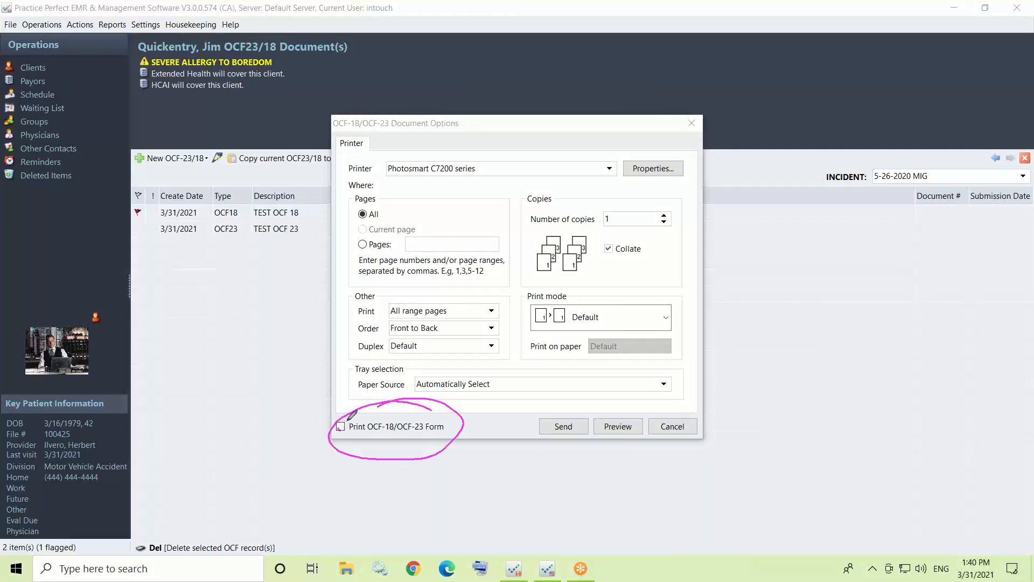
pyautogui.moveTo(342, 428); pyautogui.dragTo(388, 360)
pyautogui.click(676, 95)
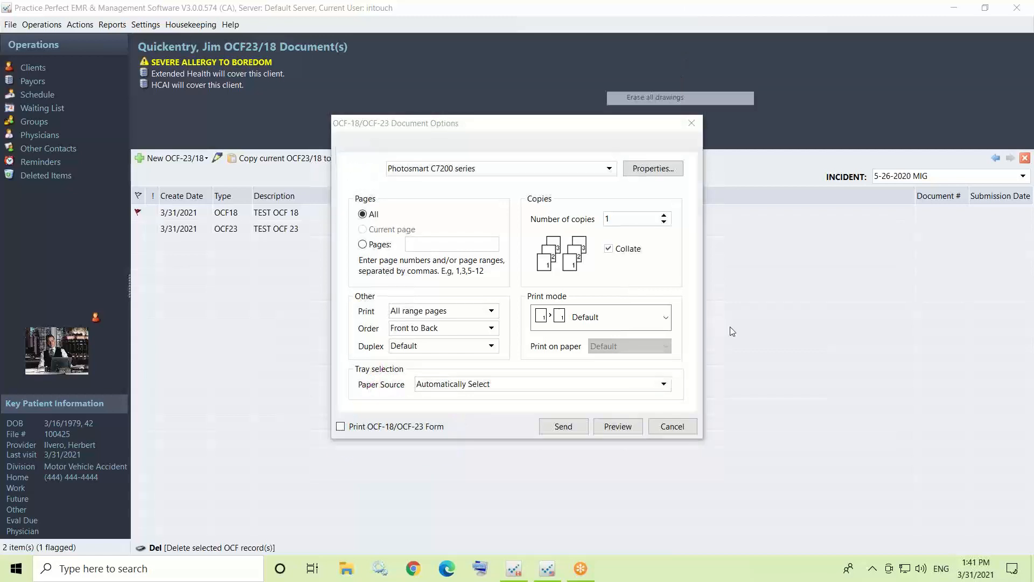
pyautogui.click(691, 422)
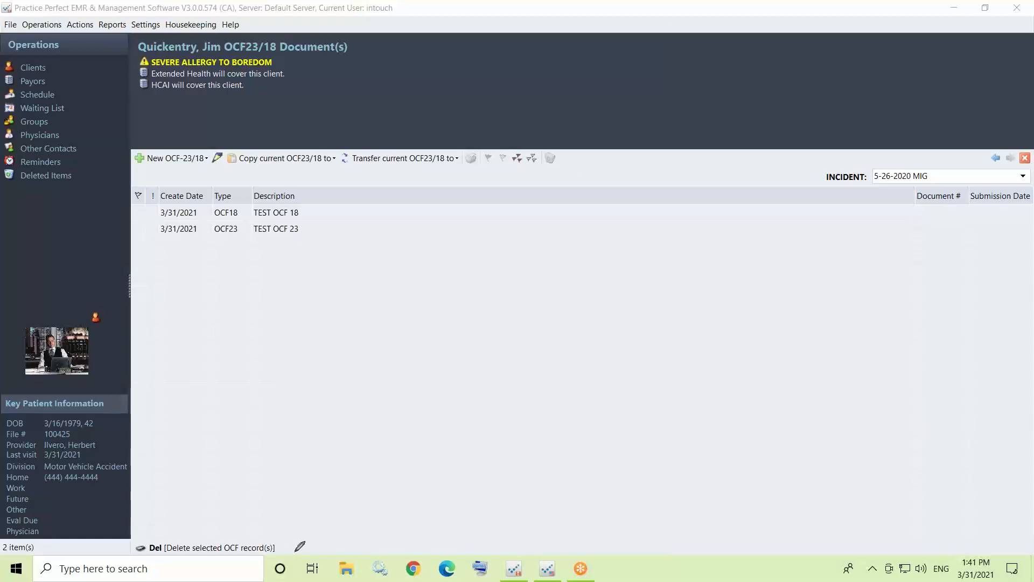
# Leave the OCF23/18 document list and open the client's activities by document from the detail record.
pyautogui.moveTo(294, 551); pyautogui.dragTo(513, 538)
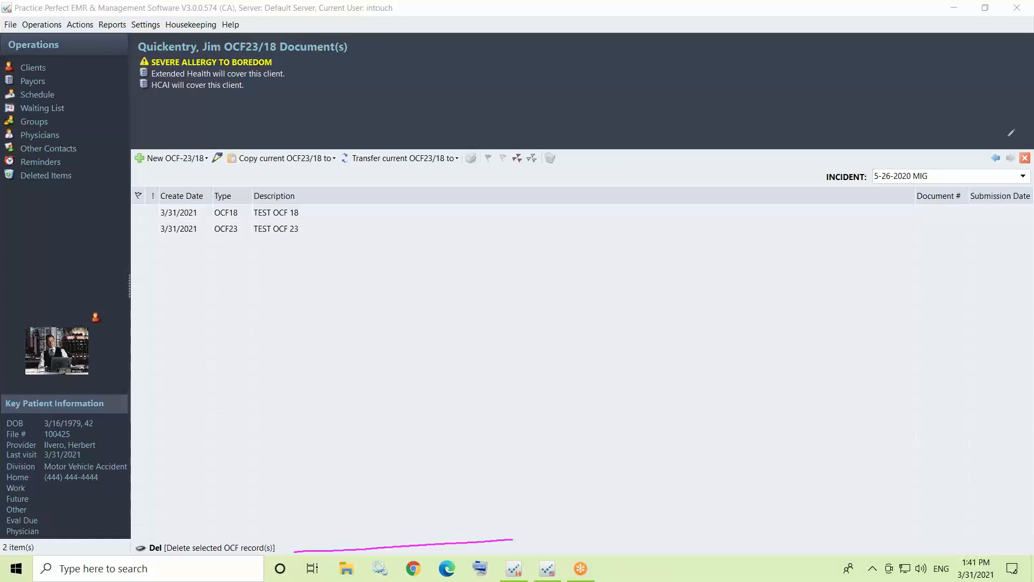
pyautogui.moveTo(1009, 135)
pyautogui.mouseDown()
pyautogui.moveTo(975, 158)
pyautogui.moveTo(978, 127)
pyautogui.mouseUp()
pyautogui.press('Escape')
pyautogui.click(1029, 160)
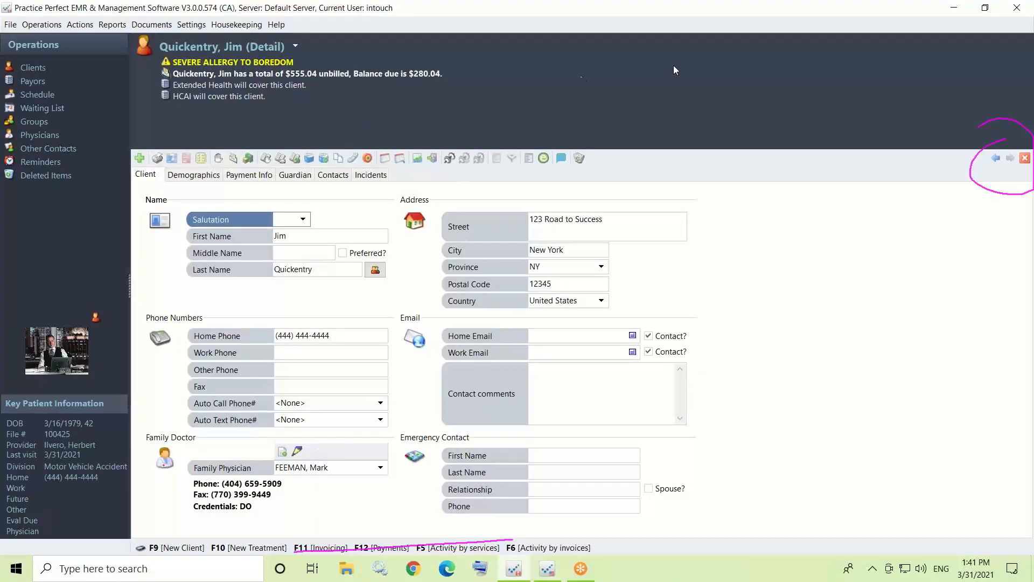
pyautogui.click(665, 37)
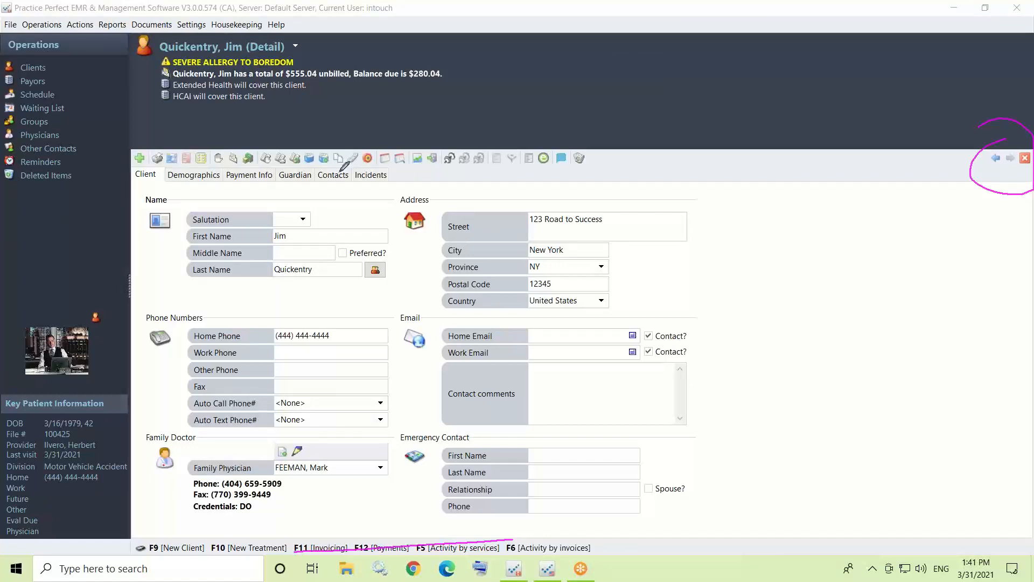
pyautogui.moveTo(355, 163); pyautogui.dragTo(348, 173)
pyautogui.click(338, 159)
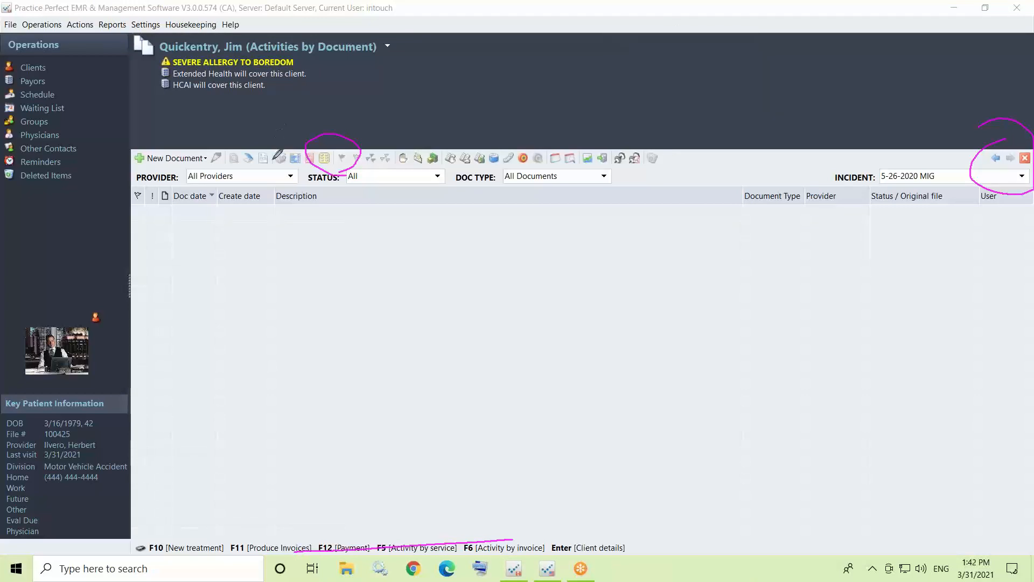
# Open the Import Document form from the new document choices, and close it without importing a file.
pyautogui.moveTo(265, 149)
pyautogui.mouseDown()
pyautogui.moveTo(253, 158)
pyautogui.moveTo(266, 175)
pyautogui.moveTo(273, 154)
pyautogui.mouseUp()
pyautogui.moveTo(111, 152)
pyautogui.mouseDown()
pyautogui.moveTo(186, 139)
pyautogui.moveTo(139, 178)
pyautogui.mouseUp()
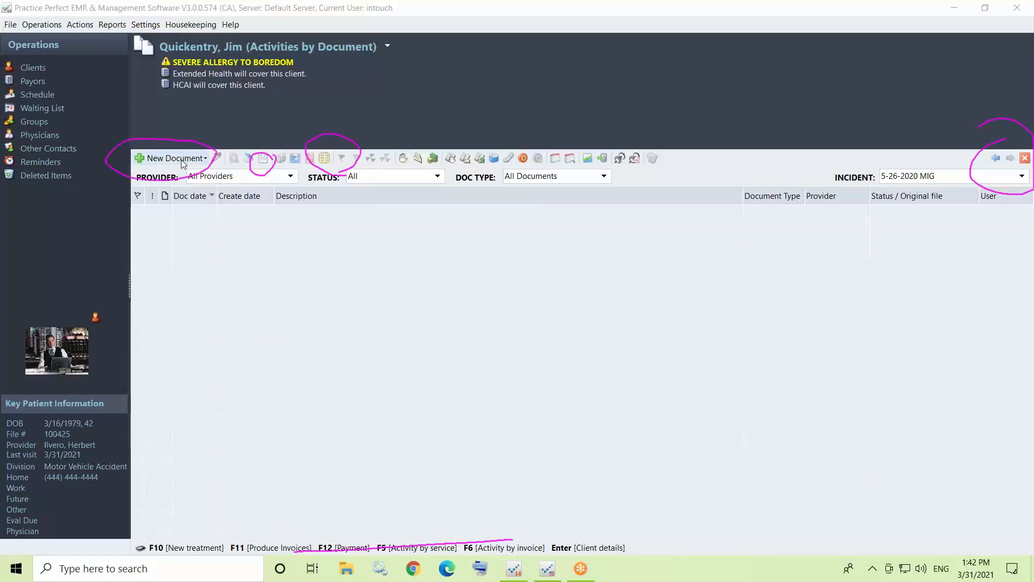
pyautogui.click(183, 161)
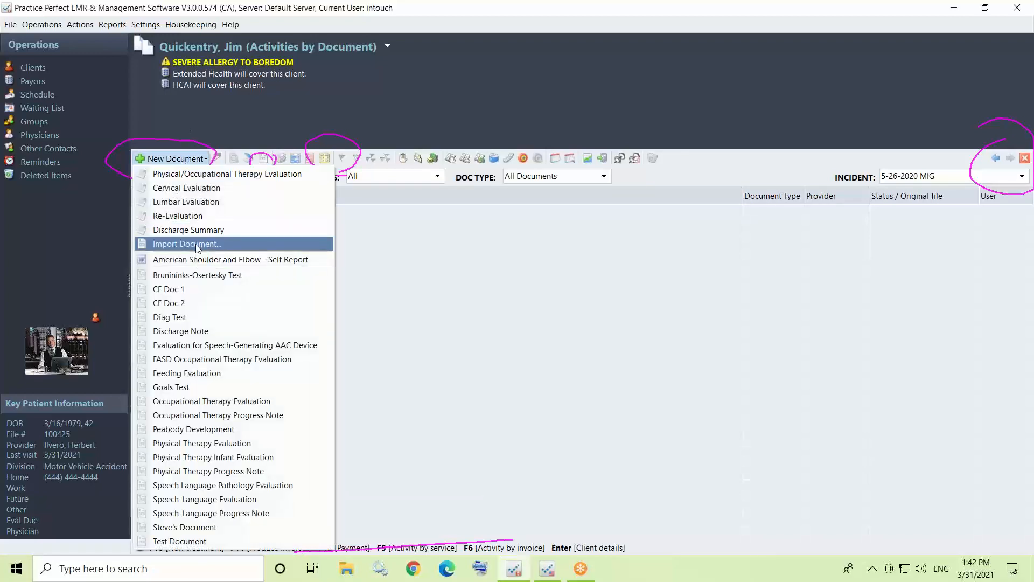
pyautogui.click(197, 245)
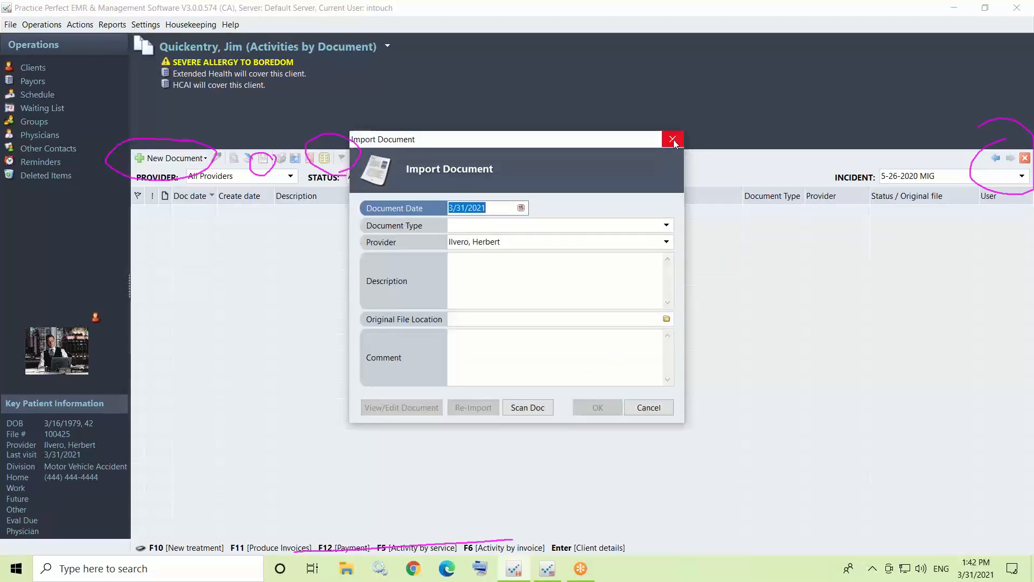
pyautogui.press('Escape')
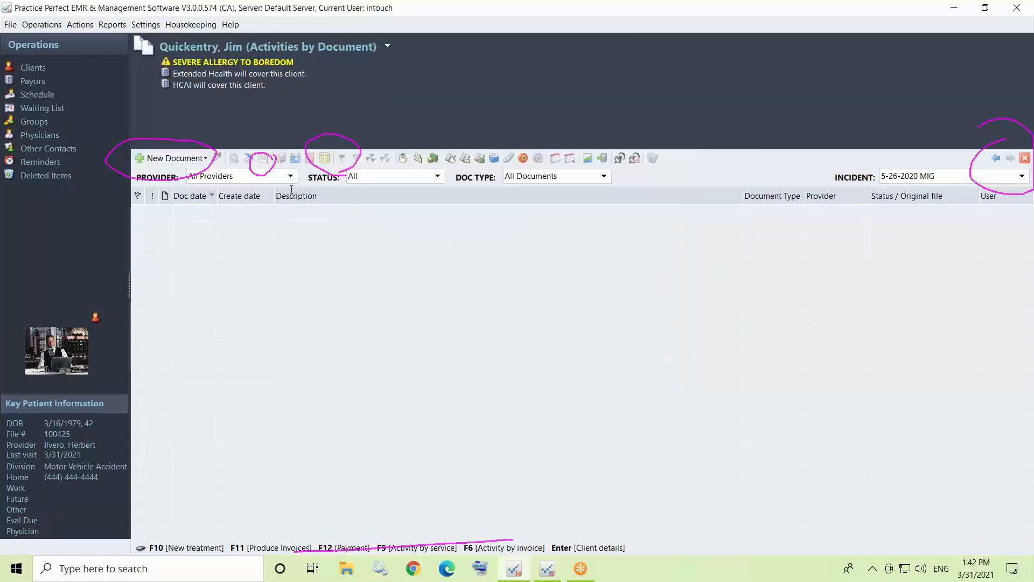
# Open the Import Document form and its original file browser, and cancel both without choosing a file.
pyautogui.click(263, 160)
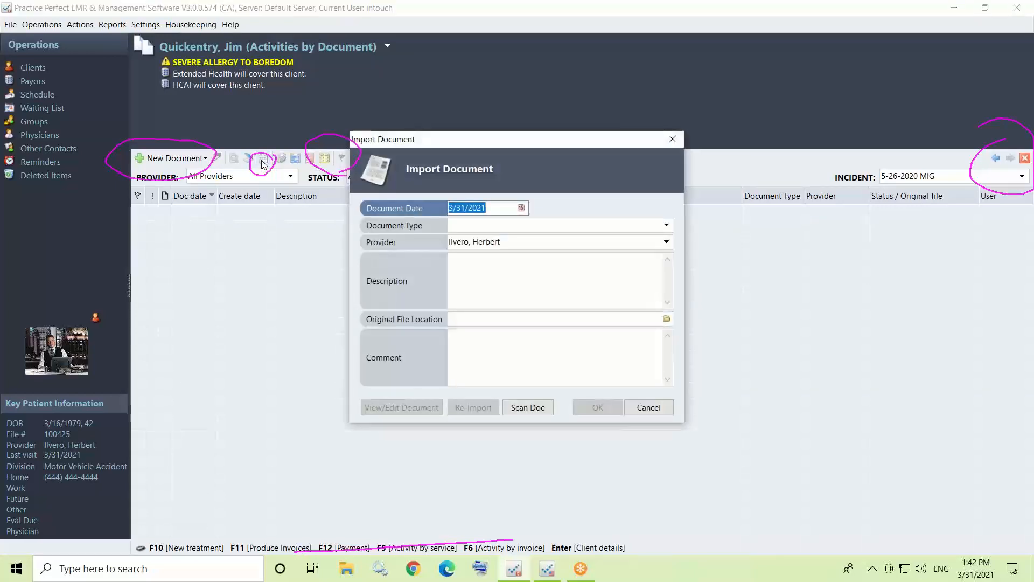
pyautogui.click(666, 320)
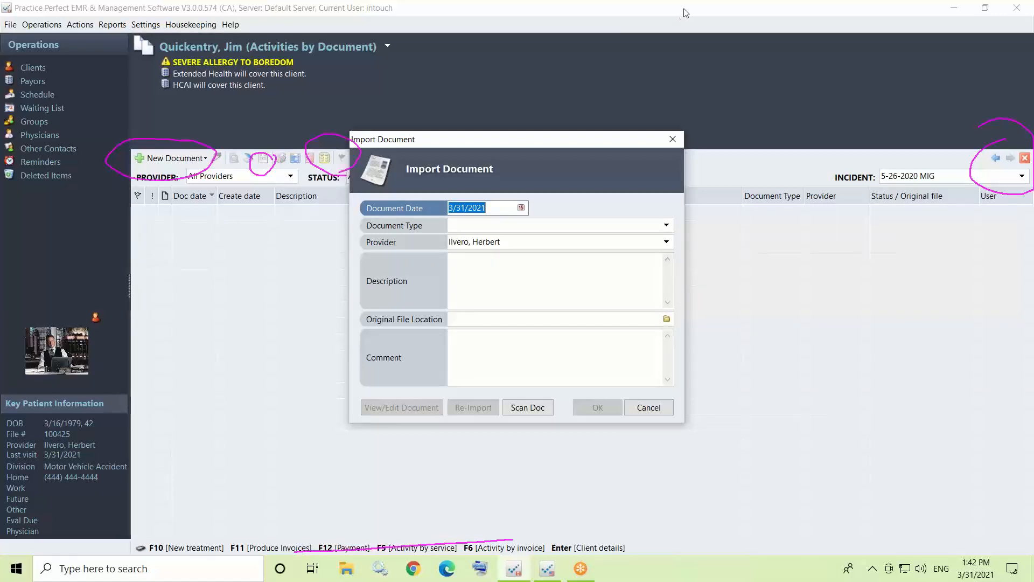
pyautogui.click(661, 36)
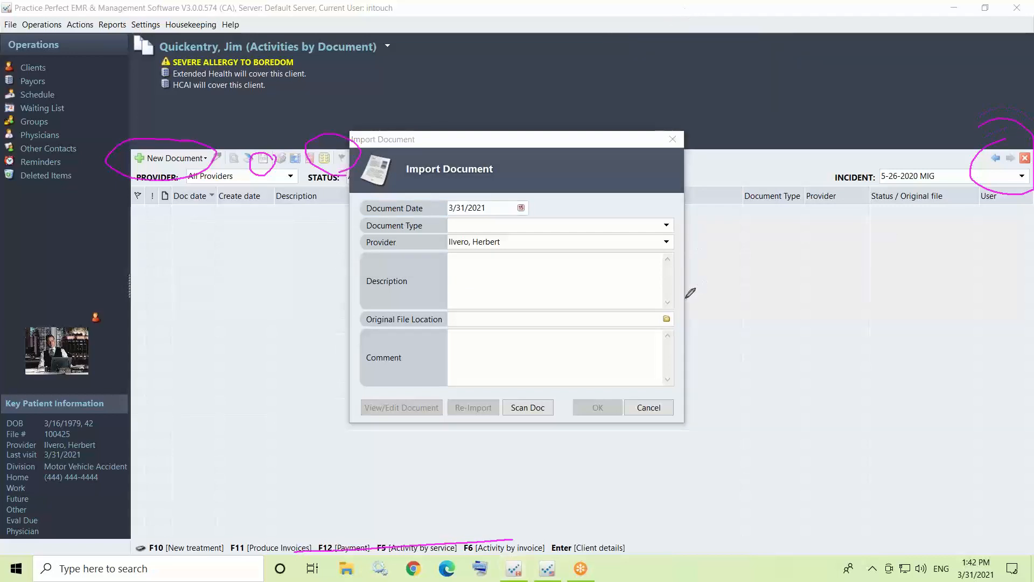
pyautogui.moveTo(686, 297); pyautogui.dragTo(671, 300)
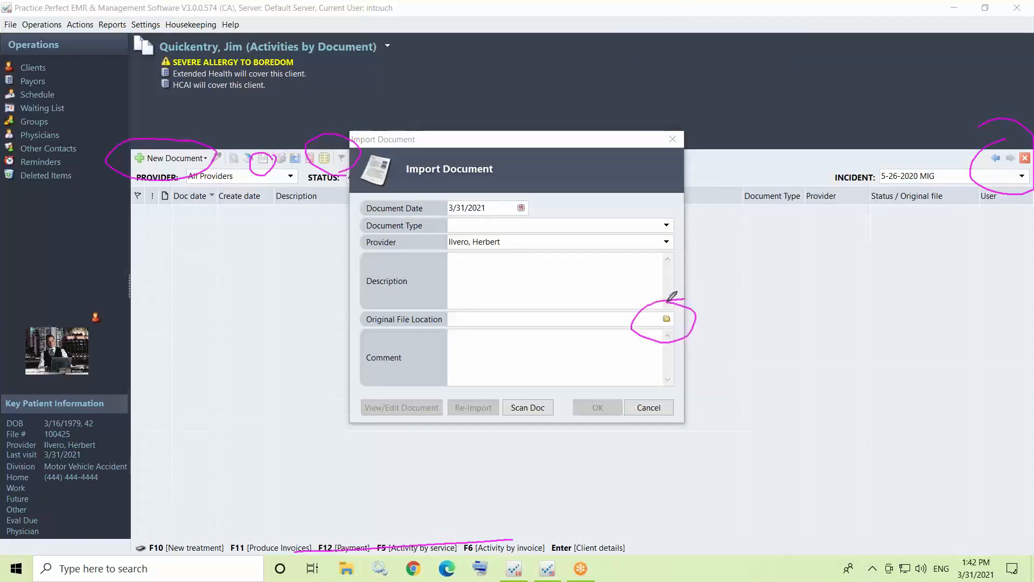
pyautogui.click(666, 319)
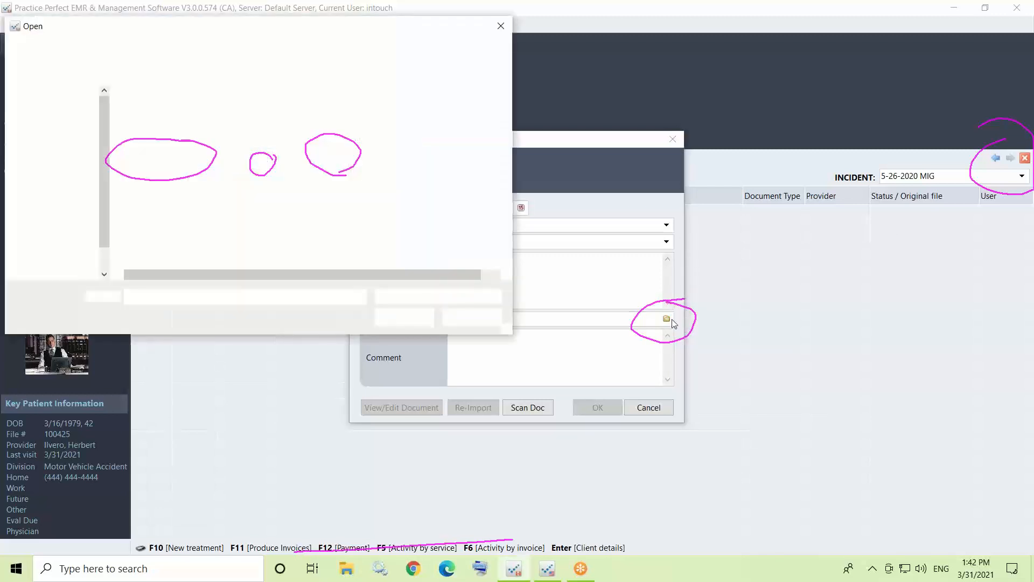
pyautogui.click(683, 8)
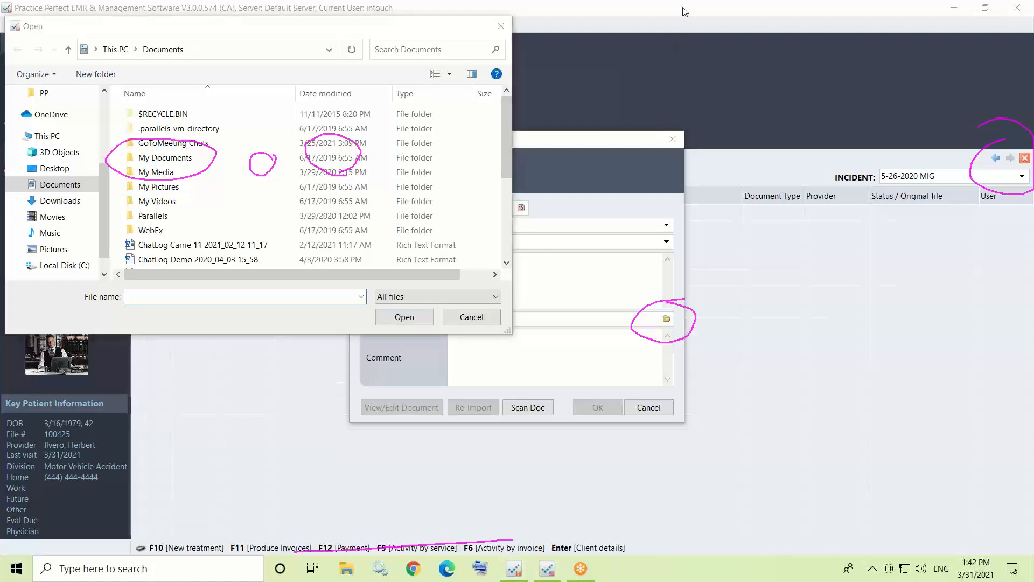
pyautogui.click(676, 98)
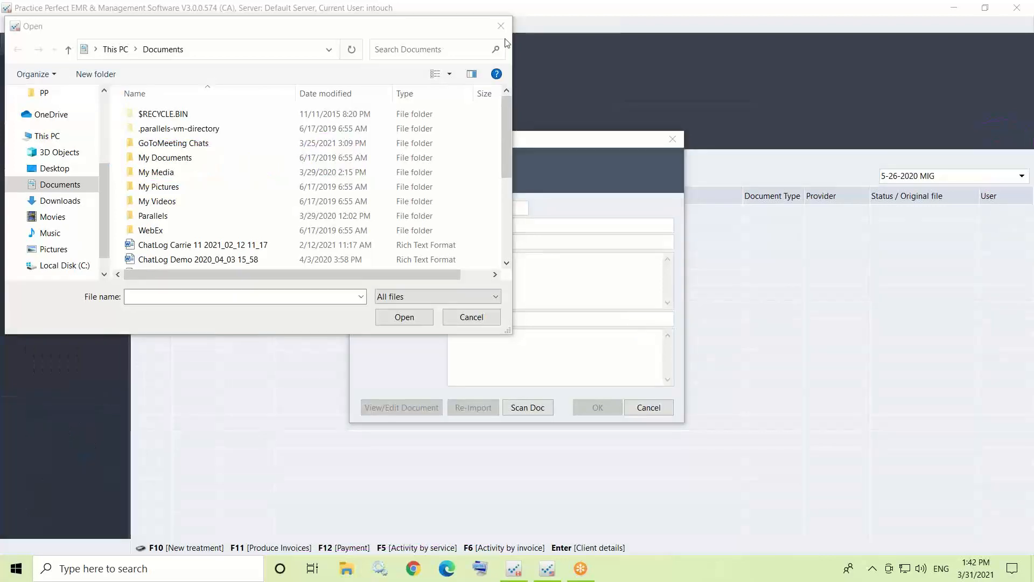
pyautogui.click(501, 25)
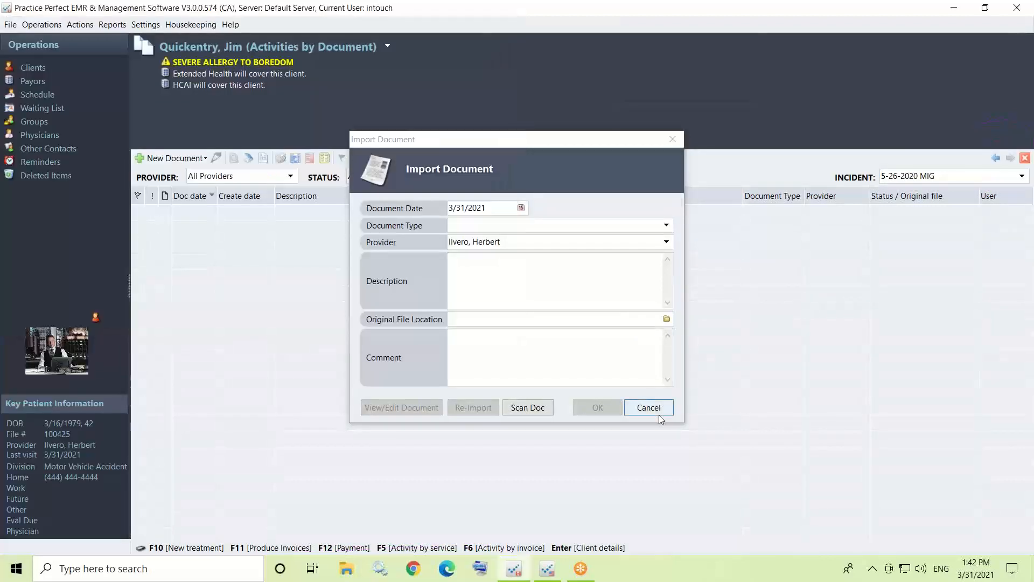
pyautogui.click(658, 414)
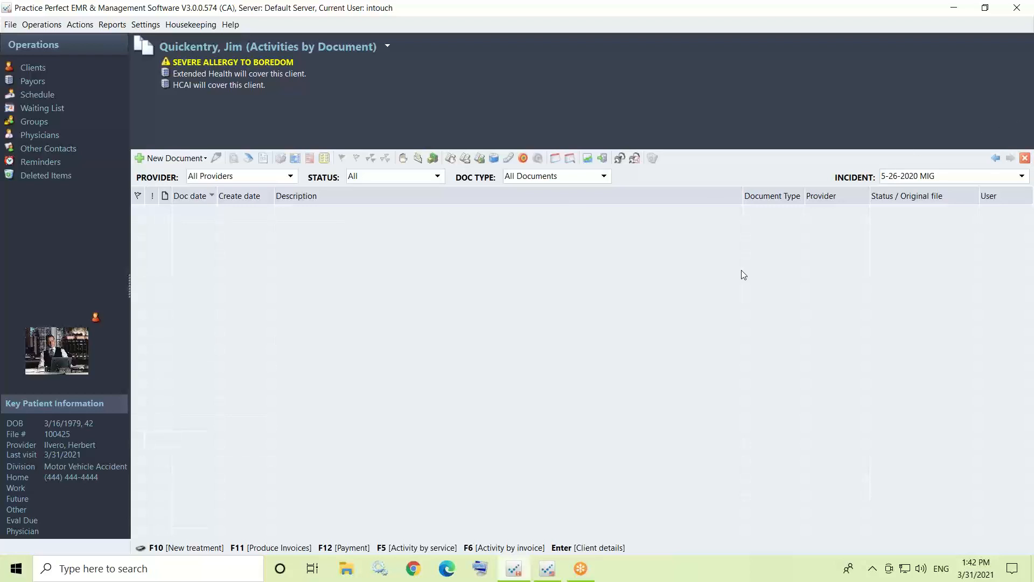
# Leave the activities by document and open the client's OCF23/18 document list from the detail record.
pyautogui.click(1025, 158)
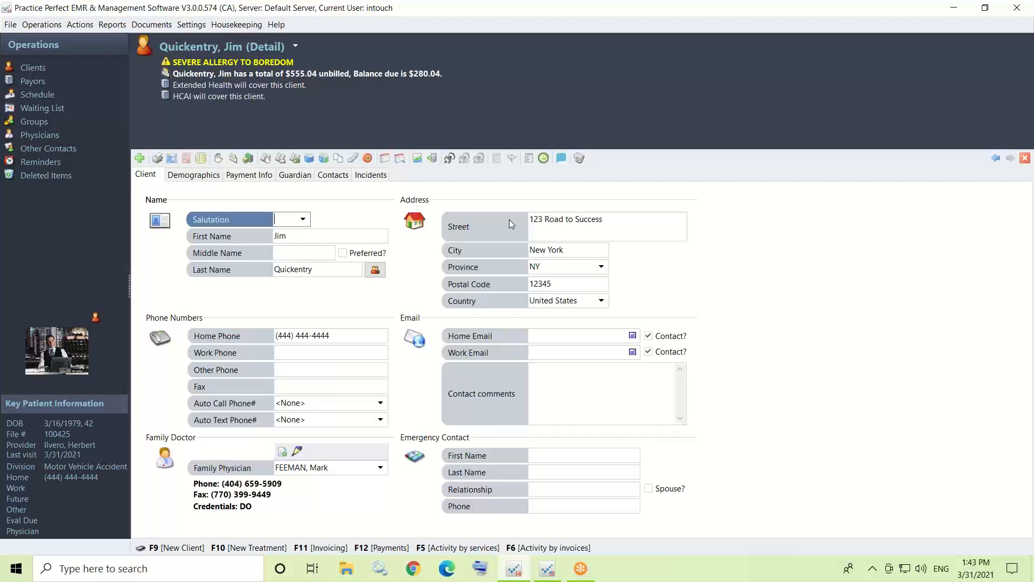
pyautogui.click(684, 12)
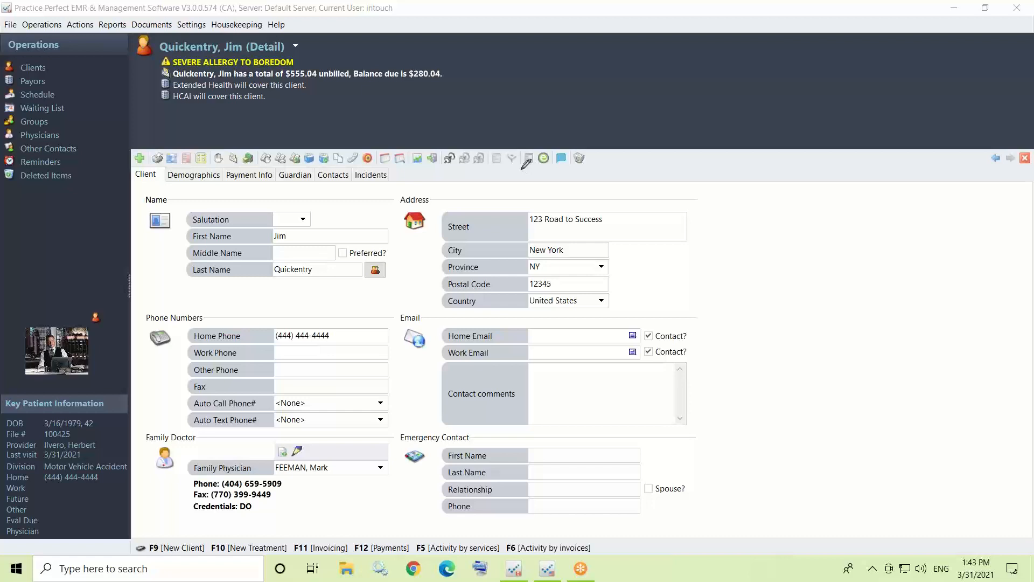
pyautogui.moveTo(525, 168)
pyautogui.mouseDown()
pyautogui.moveTo(539, 141)
pyautogui.moveTo(529, 168)
pyautogui.mouseUp()
pyautogui.click(531, 162)
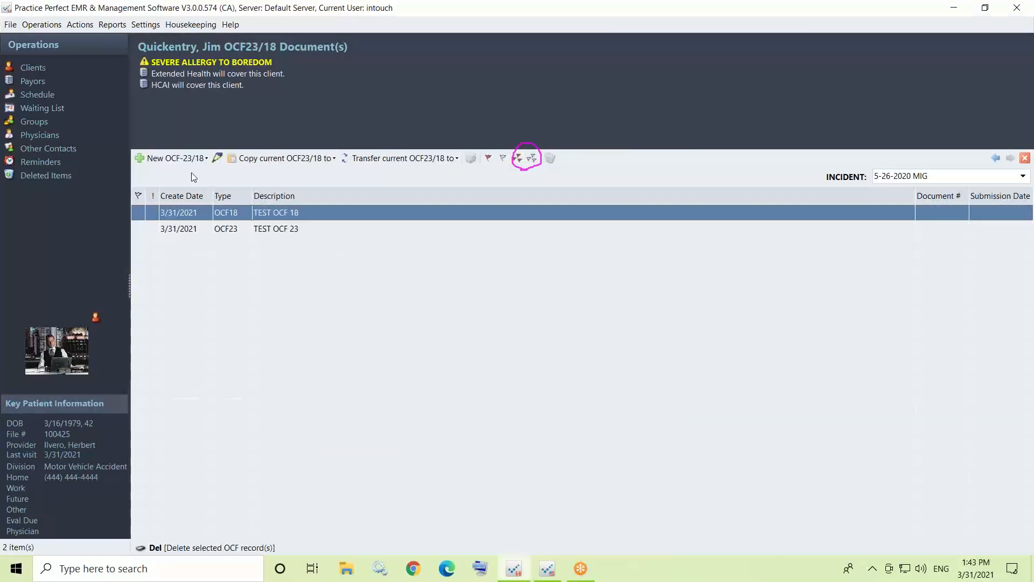
# Check the new OCF-23/18 choices, and open the TEST OCF 23 document on its coverage details.
pyautogui.click(181, 162)
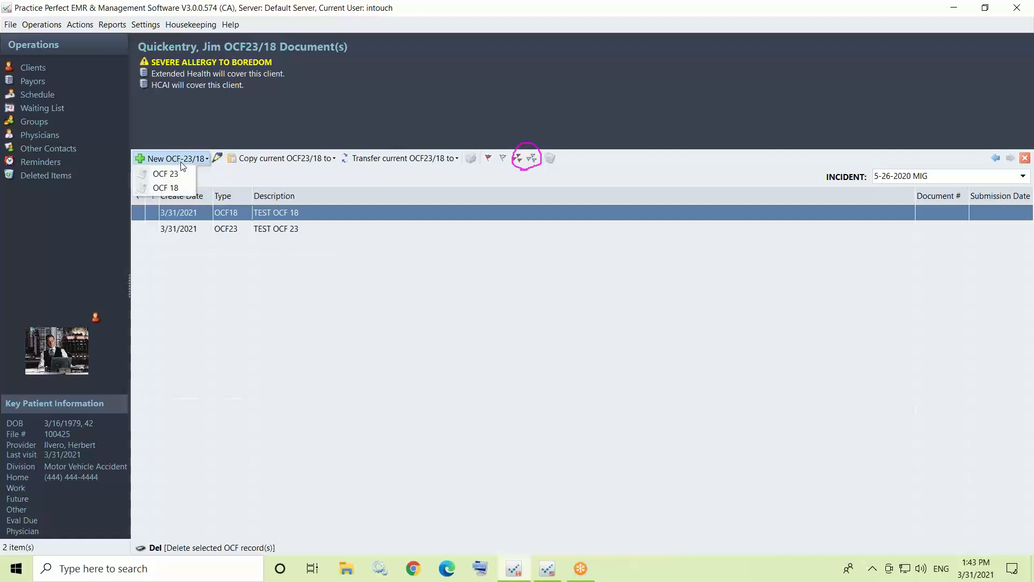
pyautogui.click(391, 191)
pyautogui.click(280, 233)
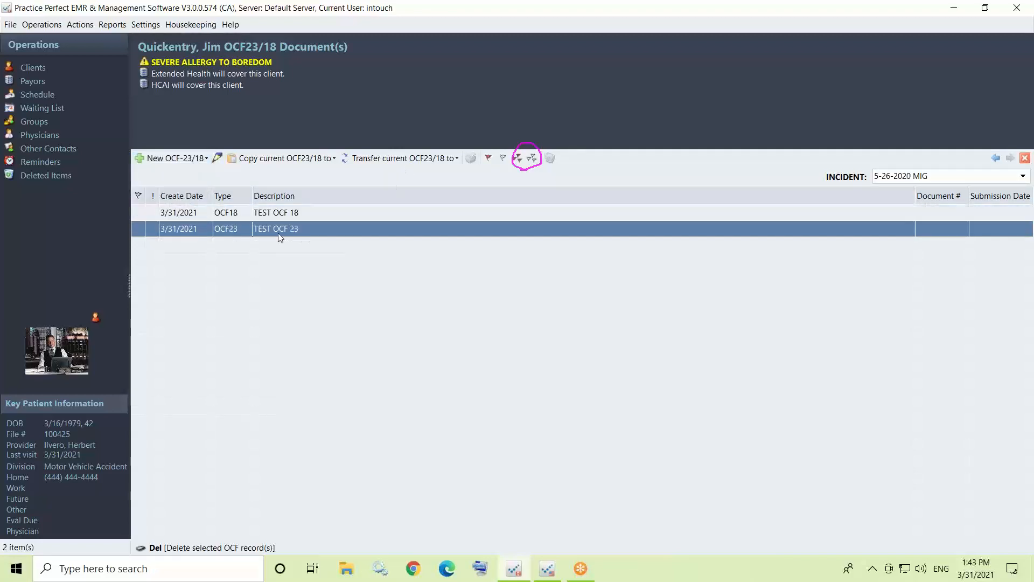
pyautogui.click(218, 158)
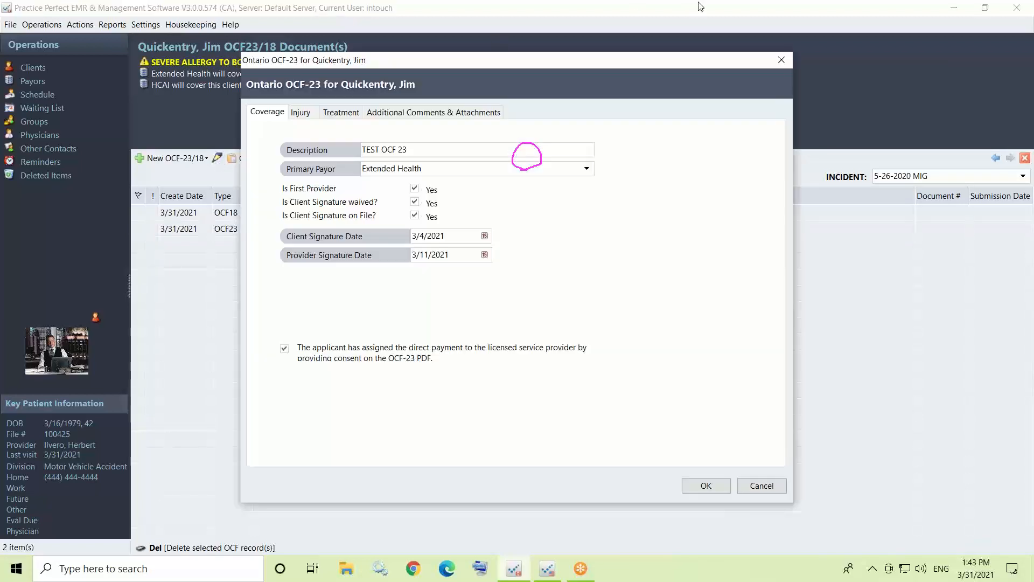
pyautogui.click(691, 15)
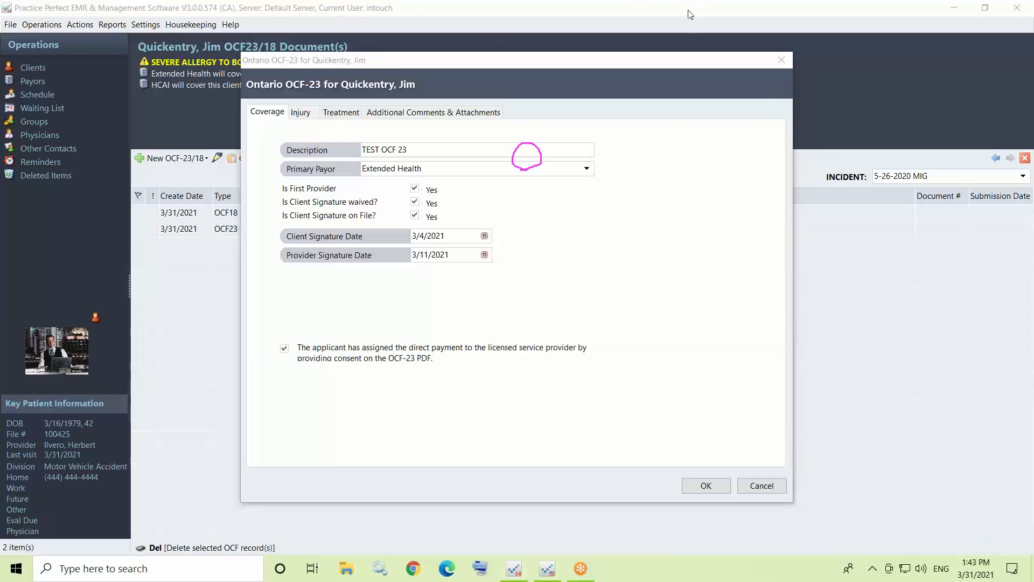
pyautogui.click(680, 101)
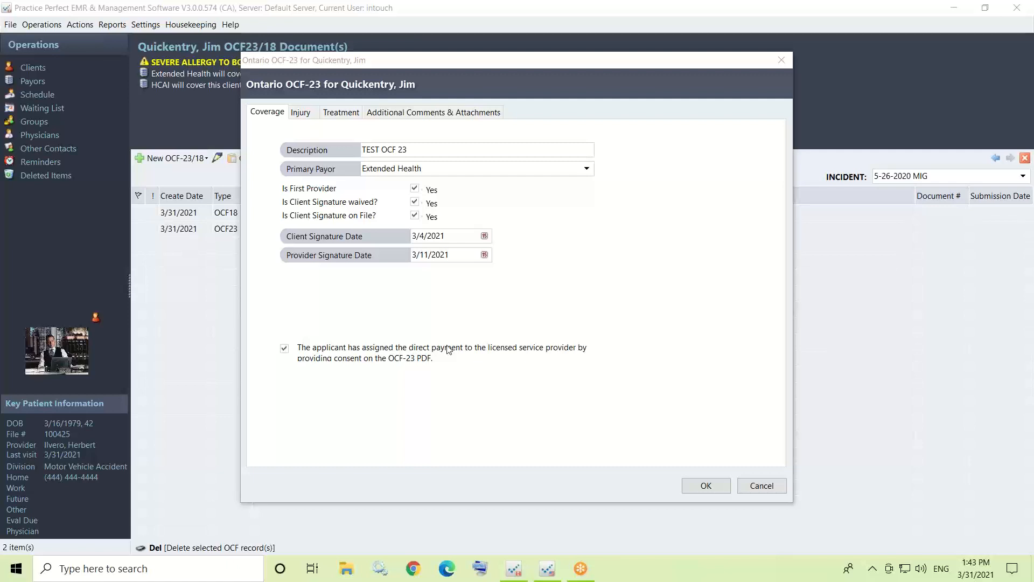
# Review the OCF-23's injury answers, and examine its treatment details: MIG and PAF options, amount, and supplementary pre-approved goods and services.
pyautogui.click(308, 114)
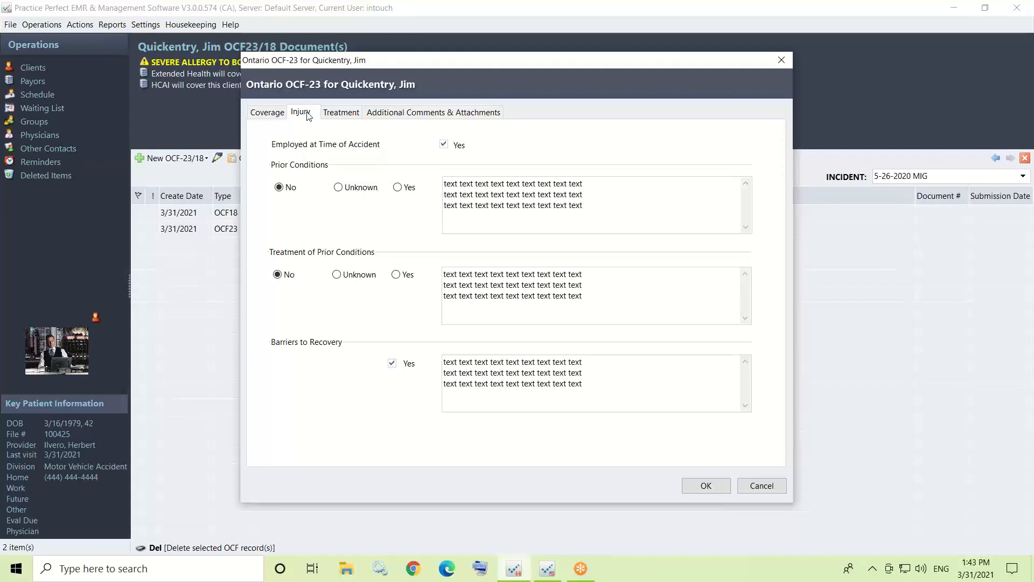
pyautogui.click(347, 113)
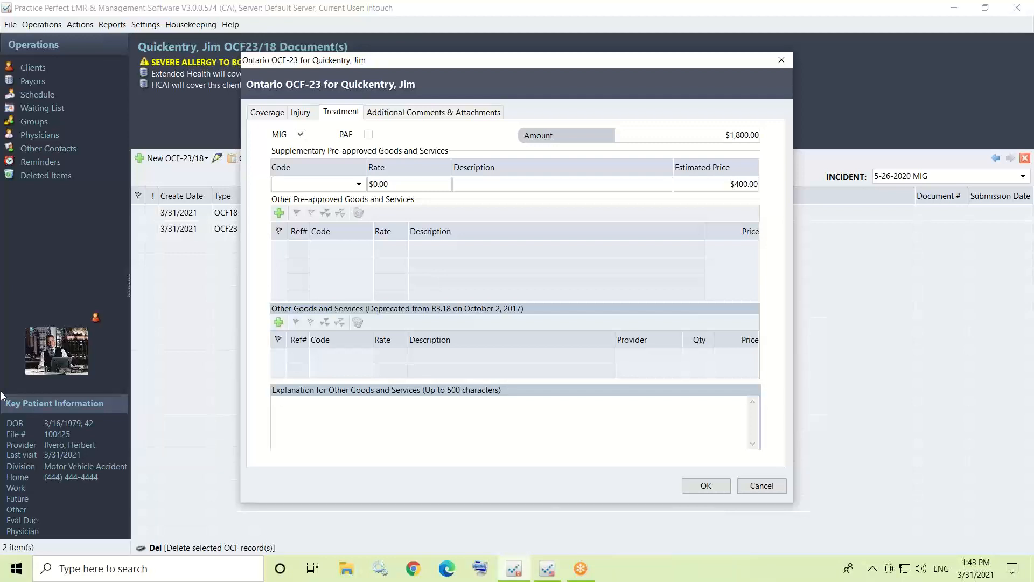
pyautogui.click(685, 8)
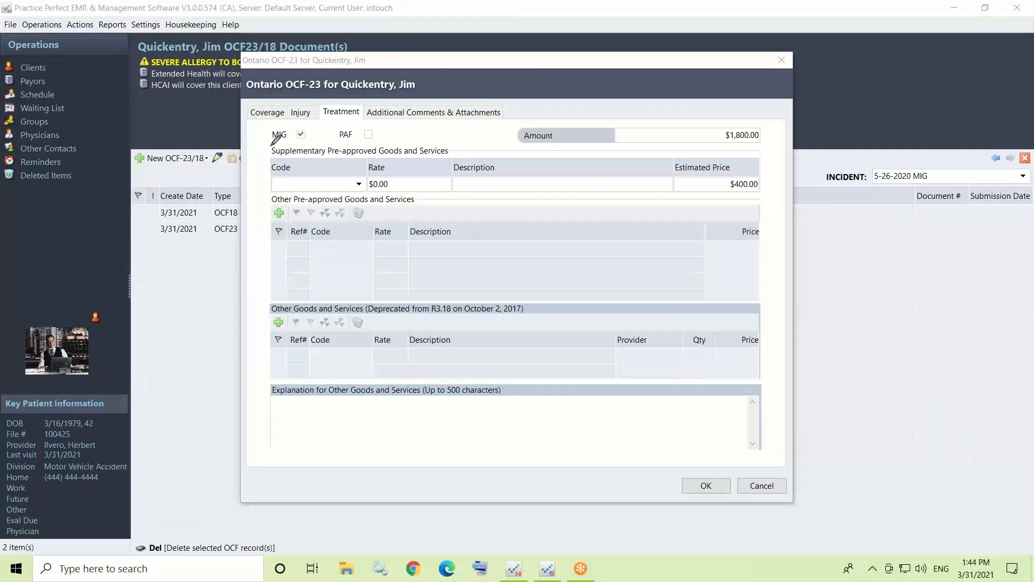
pyautogui.moveTo(307, 114)
pyautogui.mouseDown()
pyautogui.moveTo(328, 141)
pyautogui.moveTo(340, 134)
pyautogui.mouseUp()
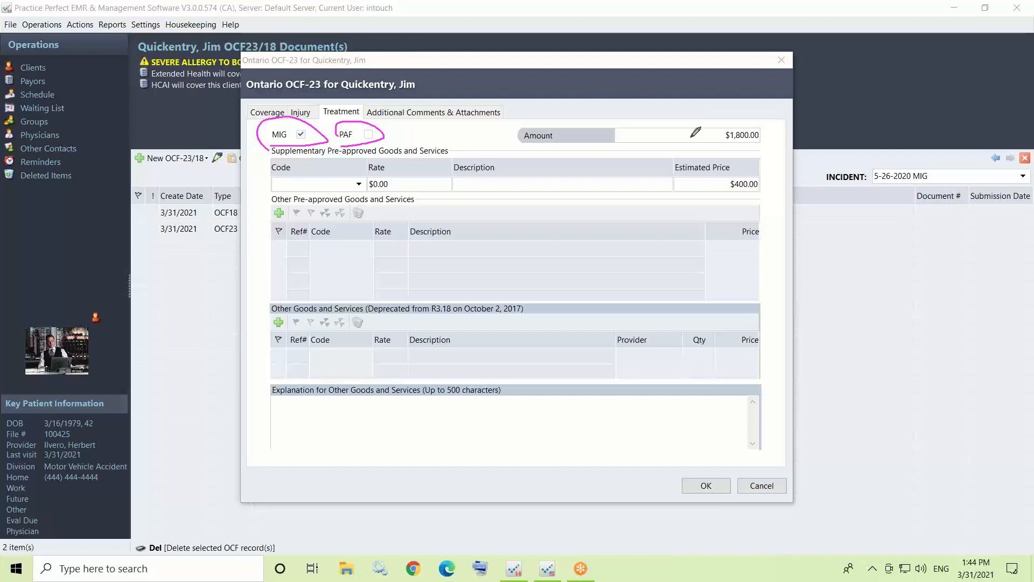
pyautogui.moveTo(782, 125); pyautogui.dragTo(678, 142)
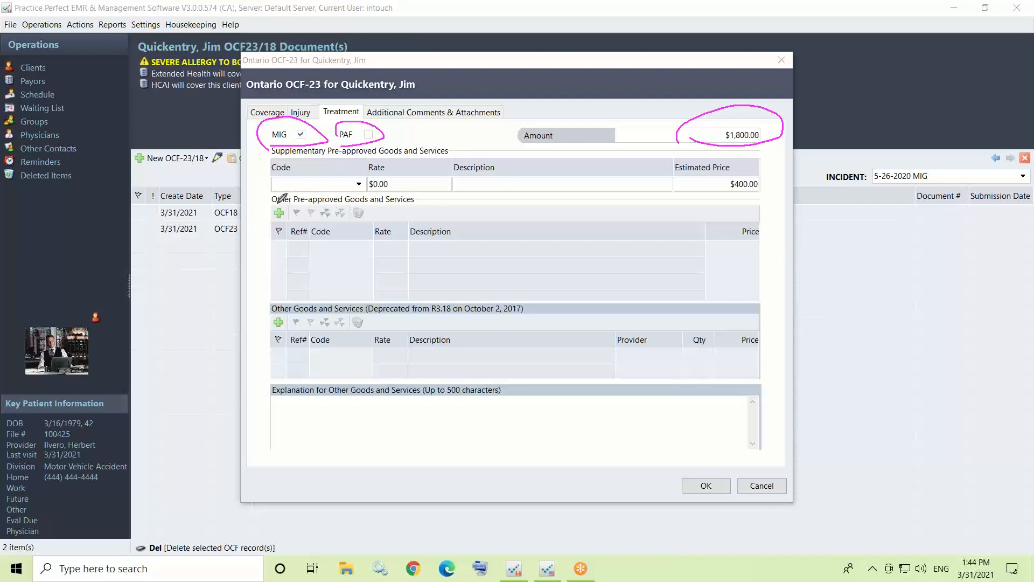
pyautogui.moveTo(277, 203)
pyautogui.mouseDown()
pyautogui.moveTo(572, 191)
pyautogui.moveTo(716, 206)
pyautogui.mouseUp()
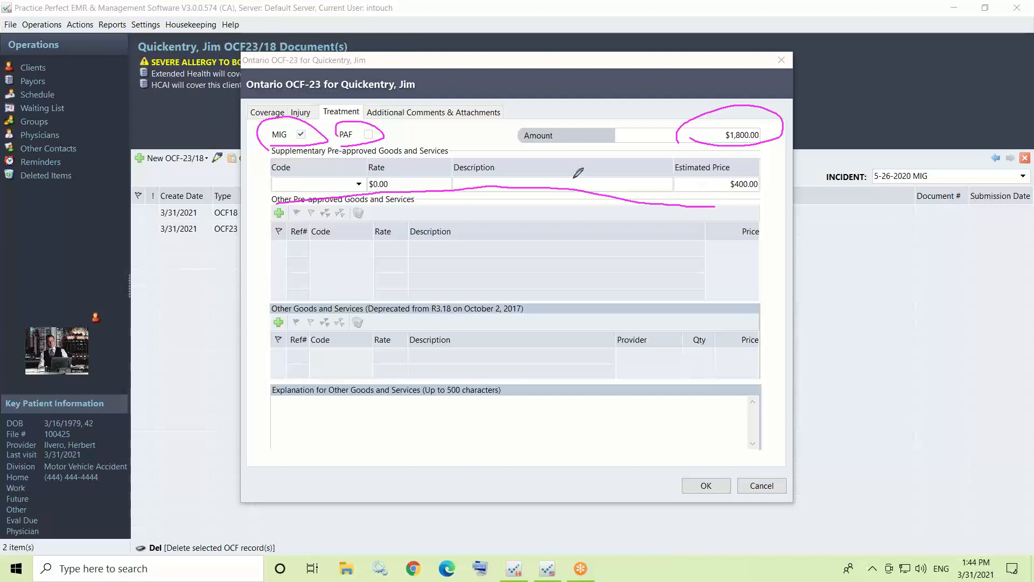
pyautogui.moveTo(337, 187); pyautogui.dragTo(402, 147)
pyautogui.moveTo(409, 185); pyautogui.dragTo(466, 151)
pyautogui.moveTo(499, 185); pyautogui.dragTo(527, 178)
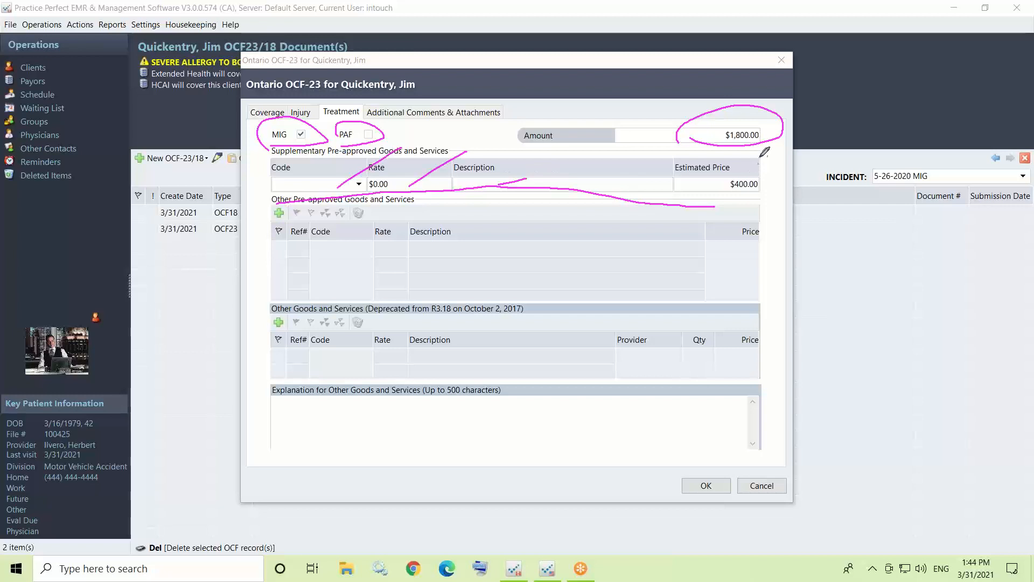
pyautogui.moveTo(719, 166); pyautogui.dragTo(740, 164)
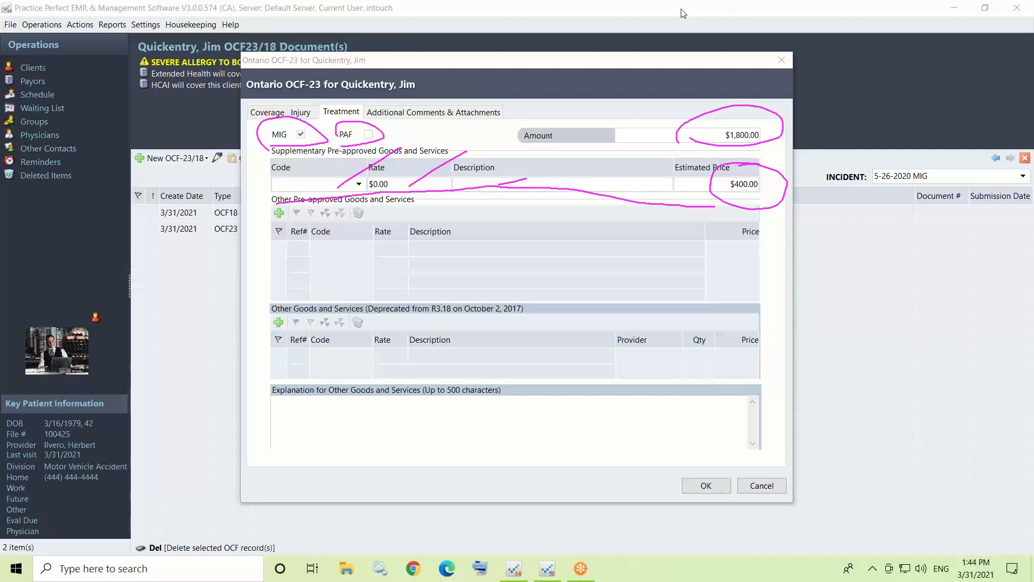
pyautogui.click(683, 102)
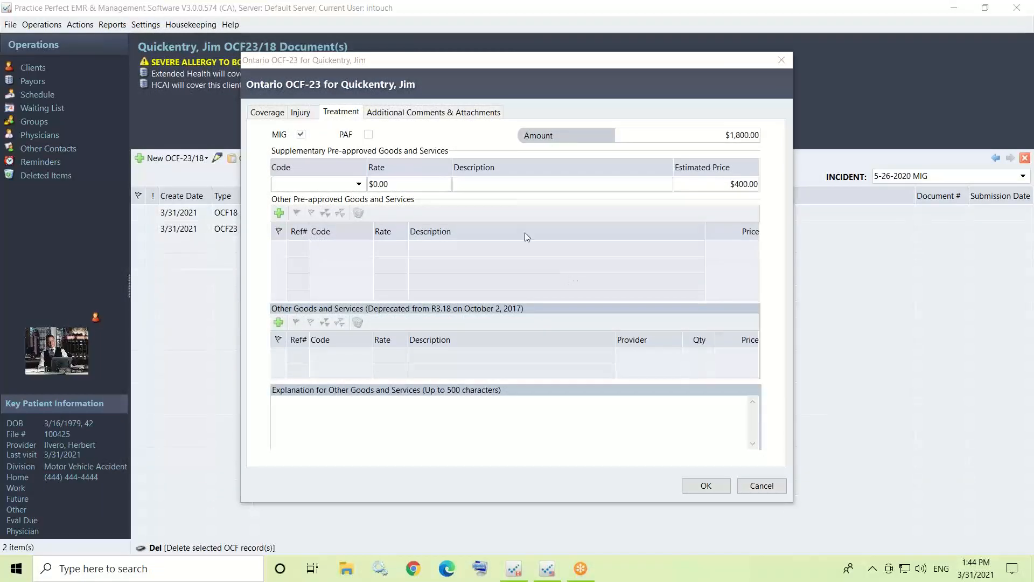
# Examine the OCF-23's additional comments on special characters that cannot be used, and close the form with OK.
pyautogui.click(441, 114)
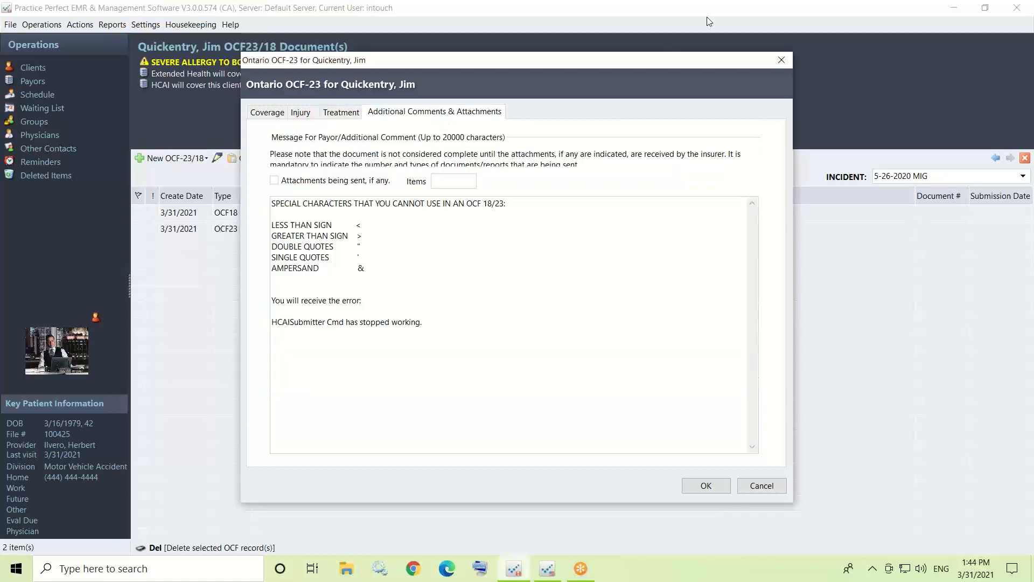
pyautogui.click(685, 7)
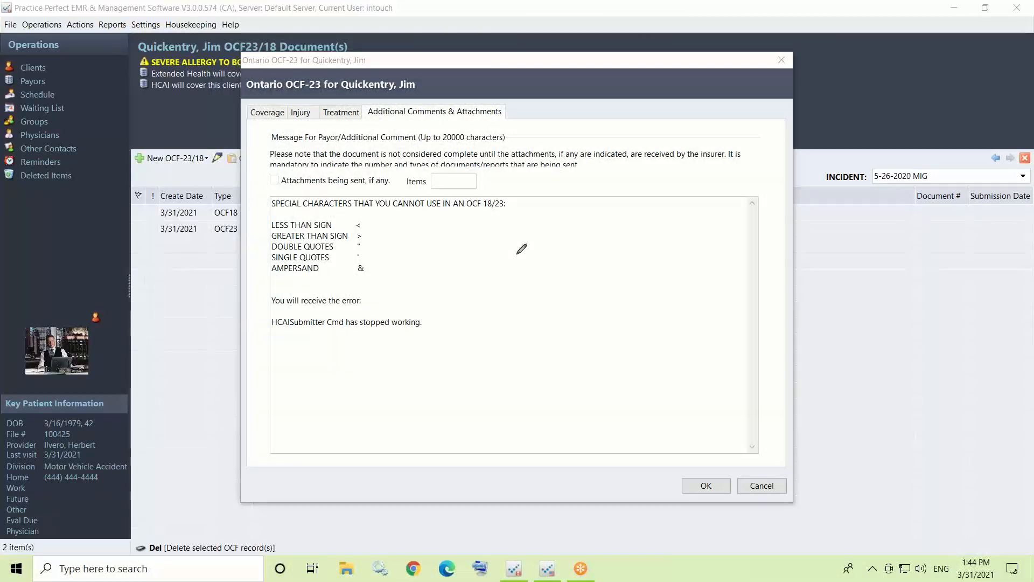
pyautogui.moveTo(515, 212)
pyautogui.mouseDown()
pyautogui.moveTo(547, 196)
pyautogui.moveTo(510, 221)
pyautogui.moveTo(545, 200)
pyautogui.mouseUp()
pyautogui.moveTo(271, 337); pyautogui.dragTo(424, 330)
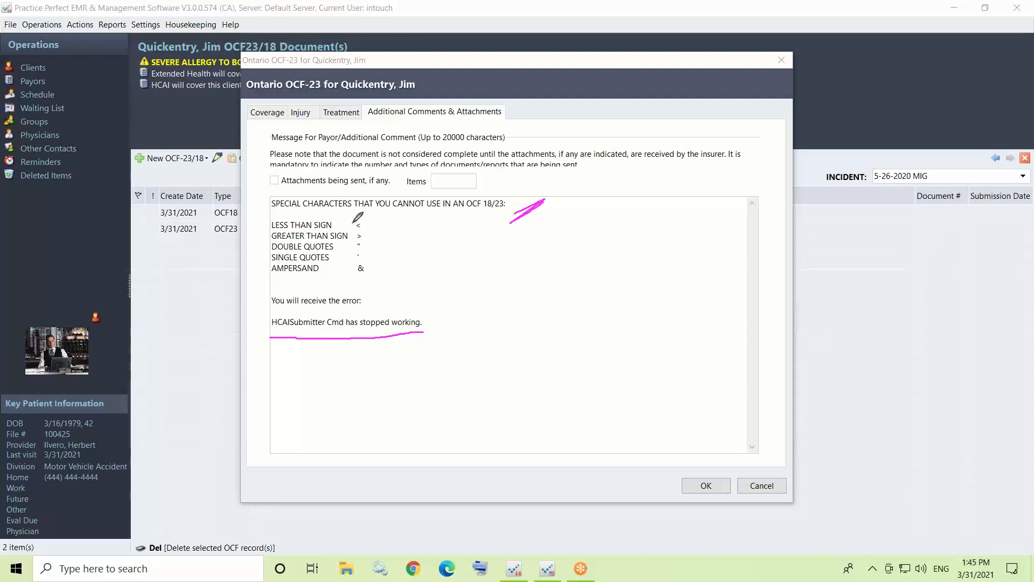
pyautogui.moveTo(354, 222)
pyautogui.mouseDown()
pyautogui.moveTo(358, 274)
pyautogui.moveTo(379, 223)
pyautogui.moveTo(365, 218)
pyautogui.mouseUp()
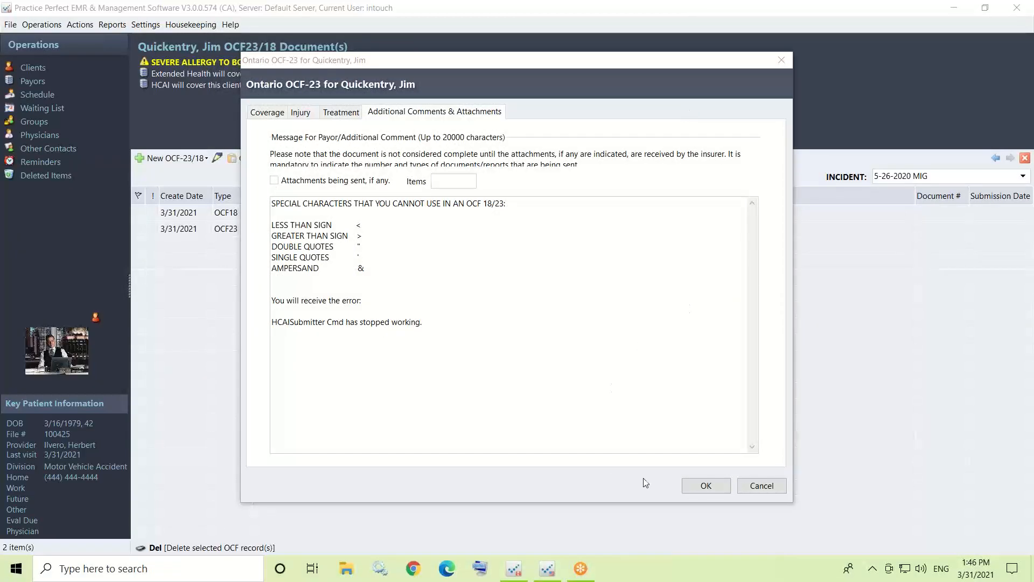
pyautogui.click(706, 485)
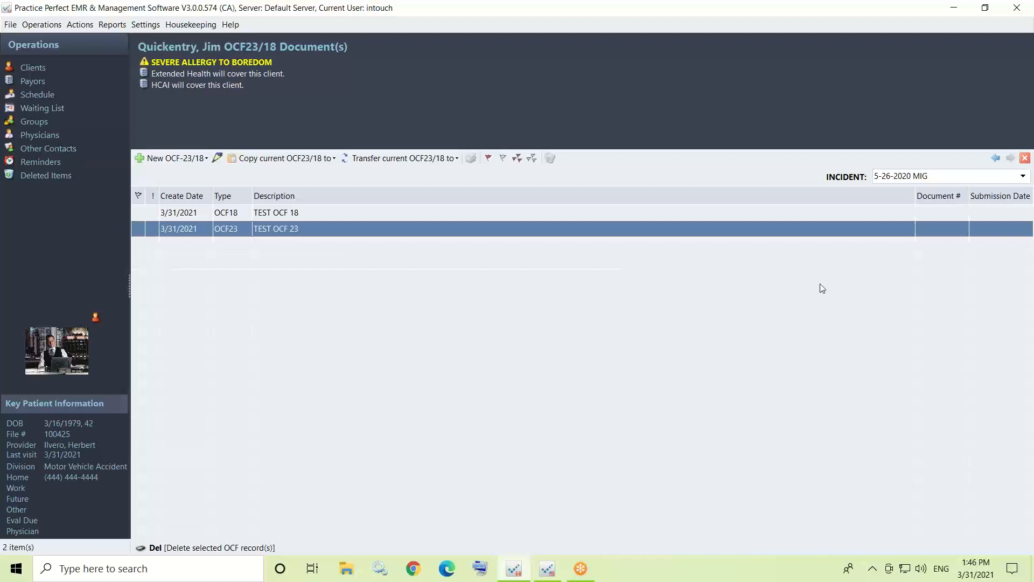
# From the client's activities by service, record a MIGSG treatment with an amount of $78.00 for the 5-26-2020 MIG incident.
pyautogui.click(1025, 158)
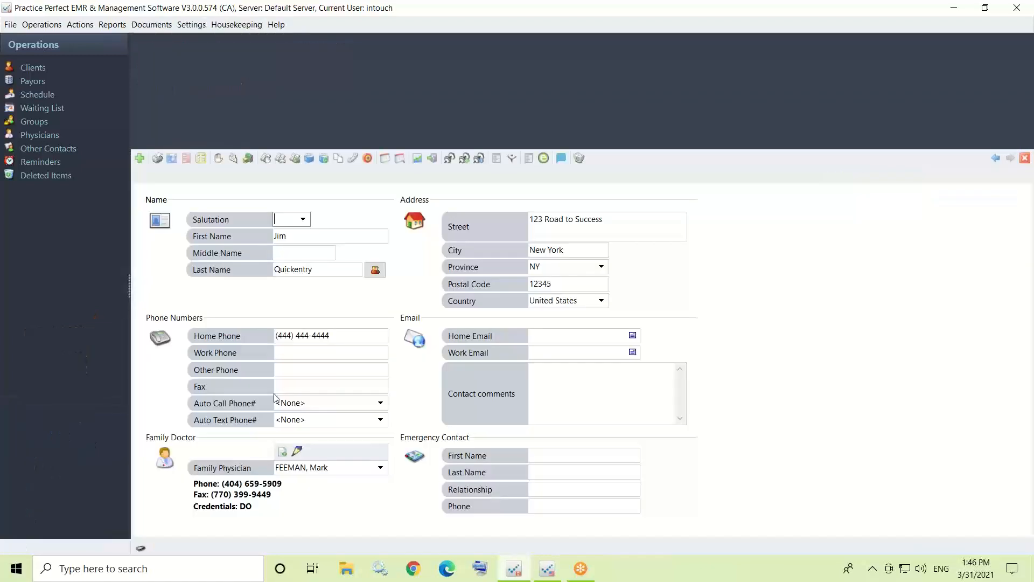
pyautogui.click(267, 158)
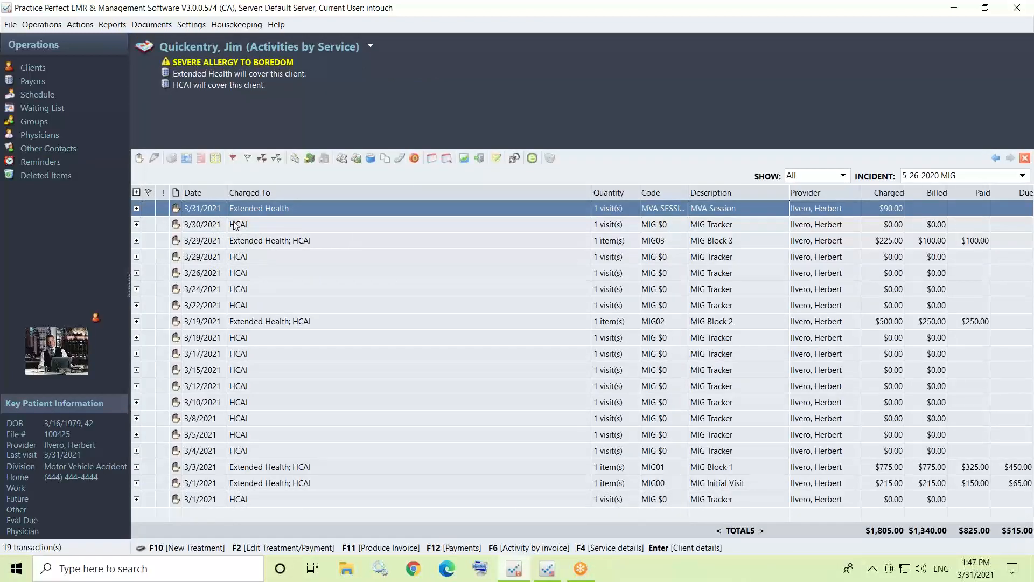
pyautogui.click(139, 159)
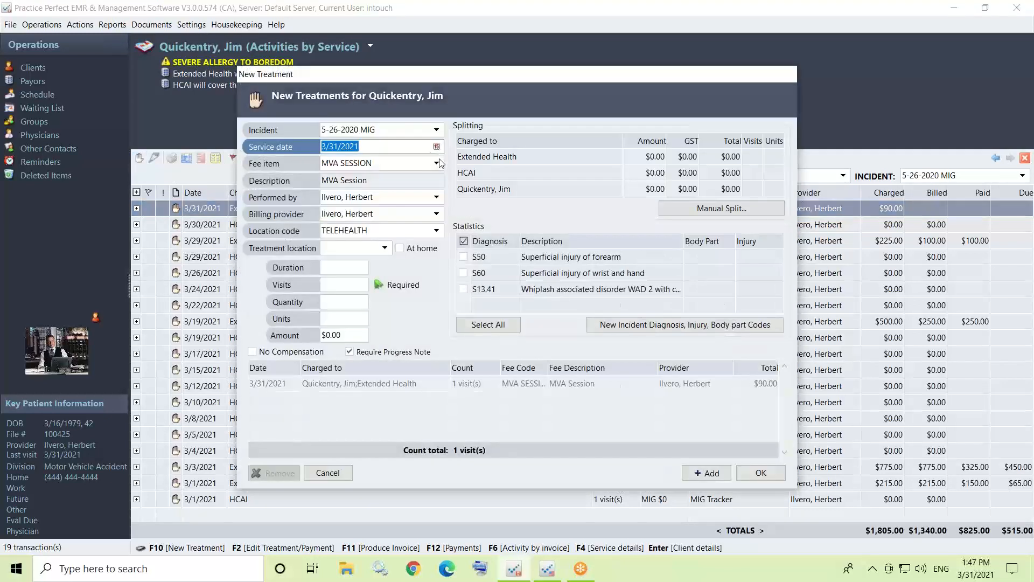
pyautogui.click(436, 163)
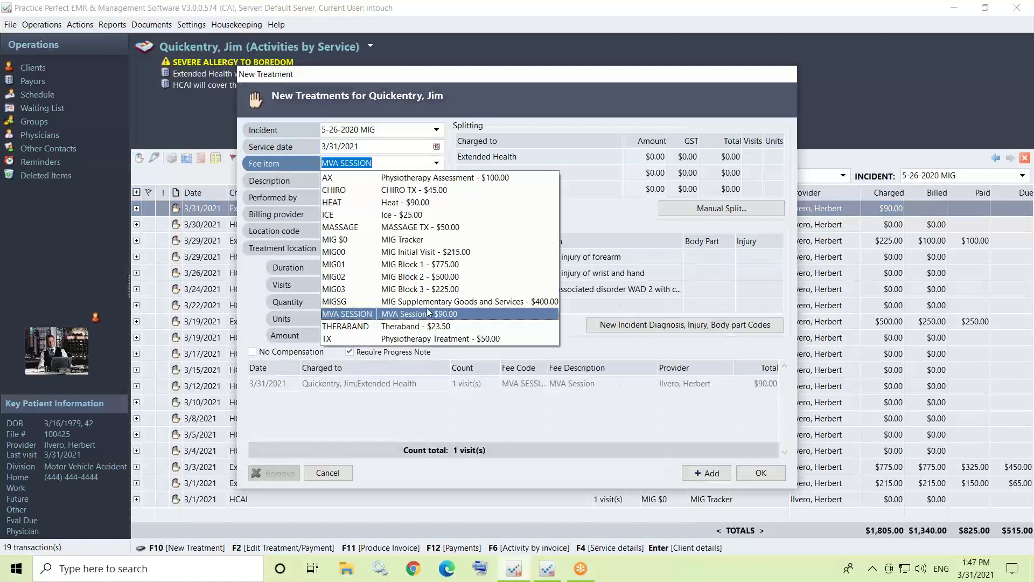
pyautogui.click(422, 305)
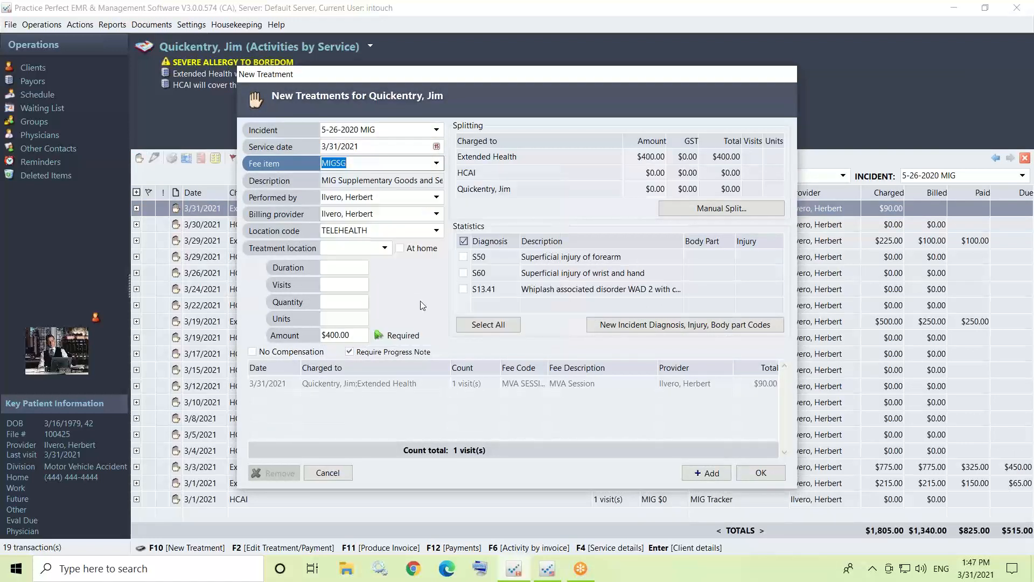
pyautogui.click(358, 335)
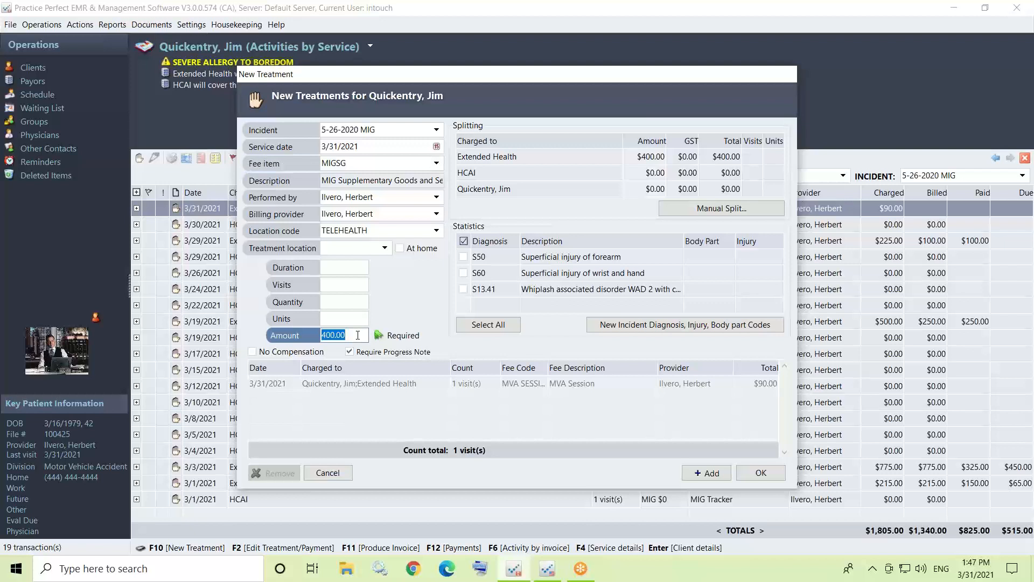
pyautogui.write('78.')
pyautogui.press('Tab')
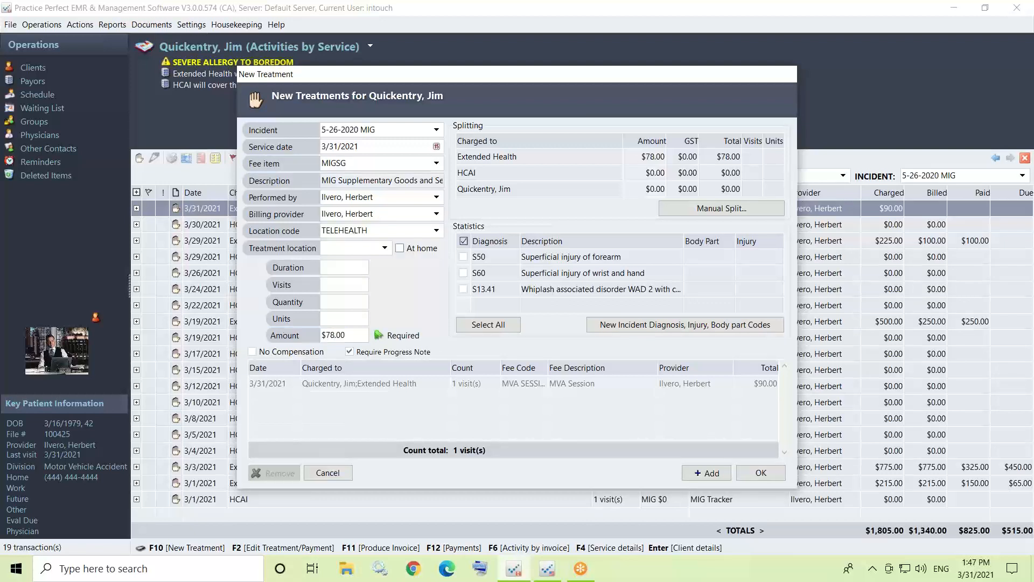
pyautogui.click(707, 473)
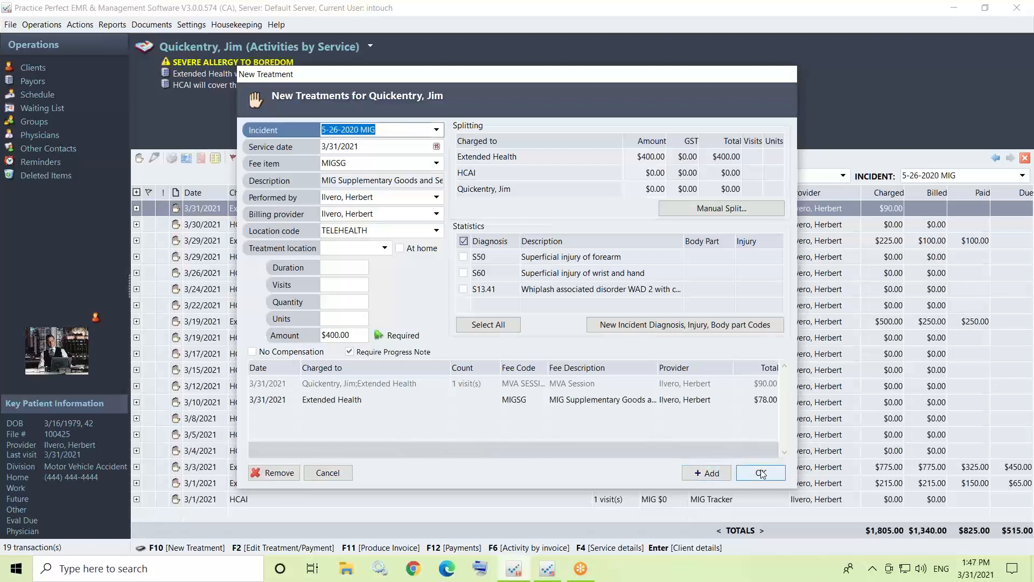
pyautogui.click(761, 472)
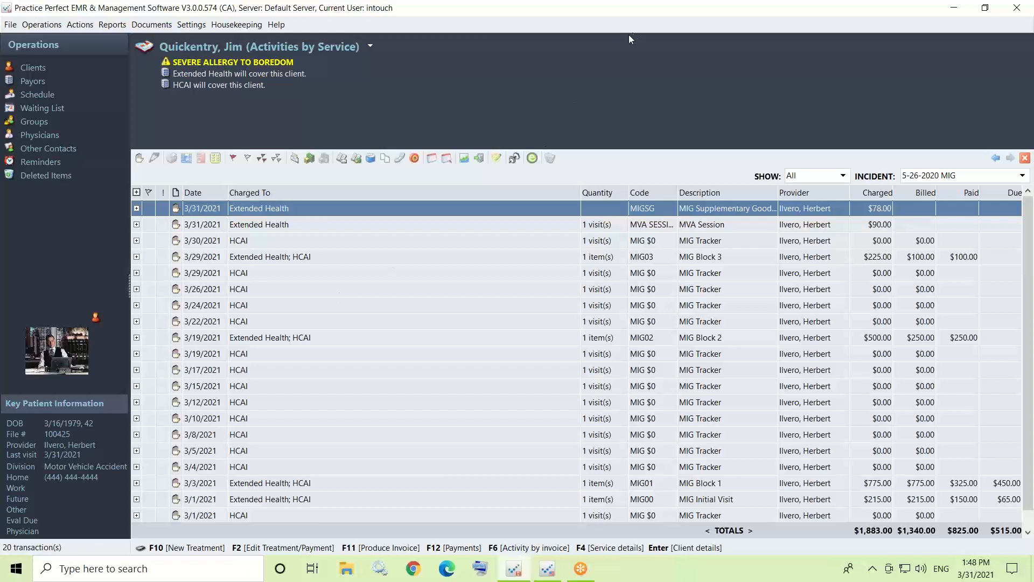
# Flag the MIGSG service in the activities and attach the comment "This is for massage.".
pyautogui.click(686, 9)
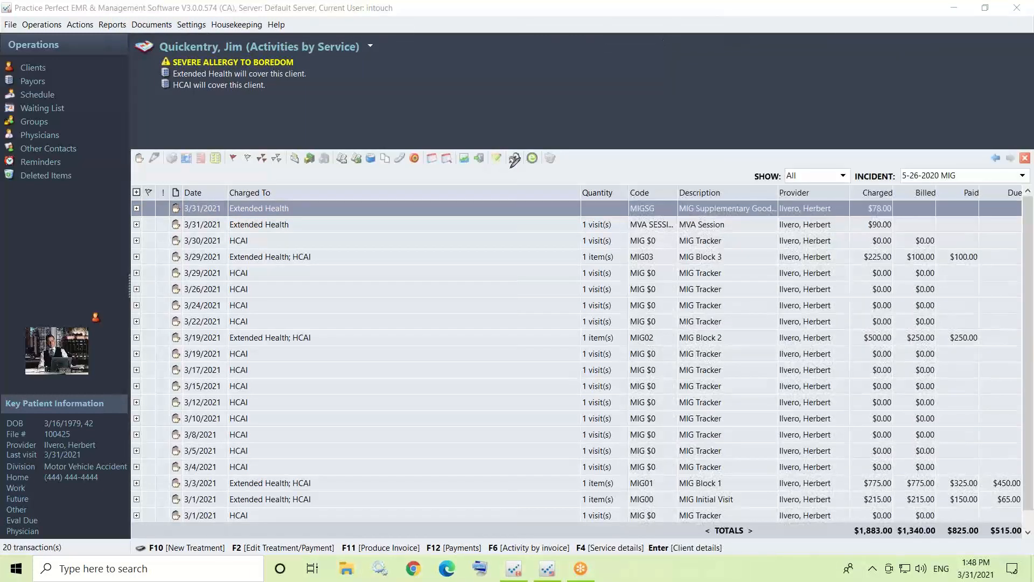
pyautogui.moveTo(492, 143); pyautogui.dragTo(494, 170)
pyautogui.click(149, 208)
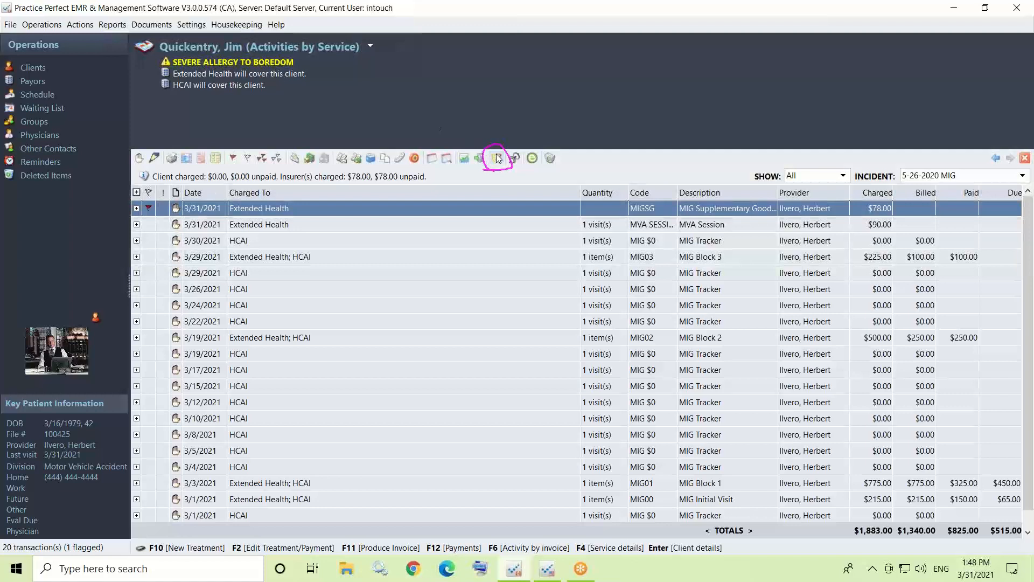
pyautogui.click(497, 158)
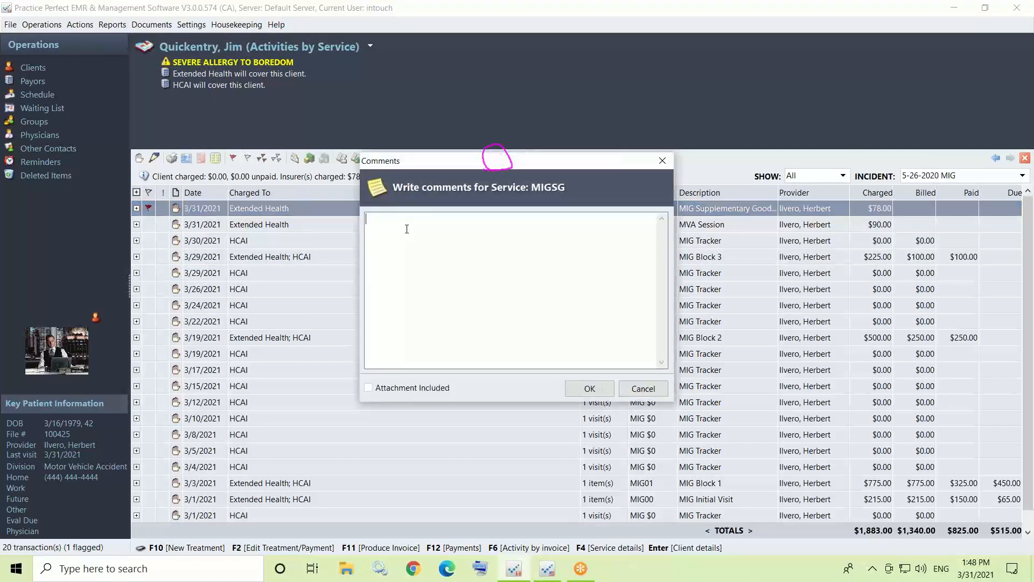
pyautogui.write('This is for massagew.')
pyautogui.press('BackSpace')
pyautogui.press('BackSpace')
pyautogui.write('.')
pyautogui.click(588, 389)
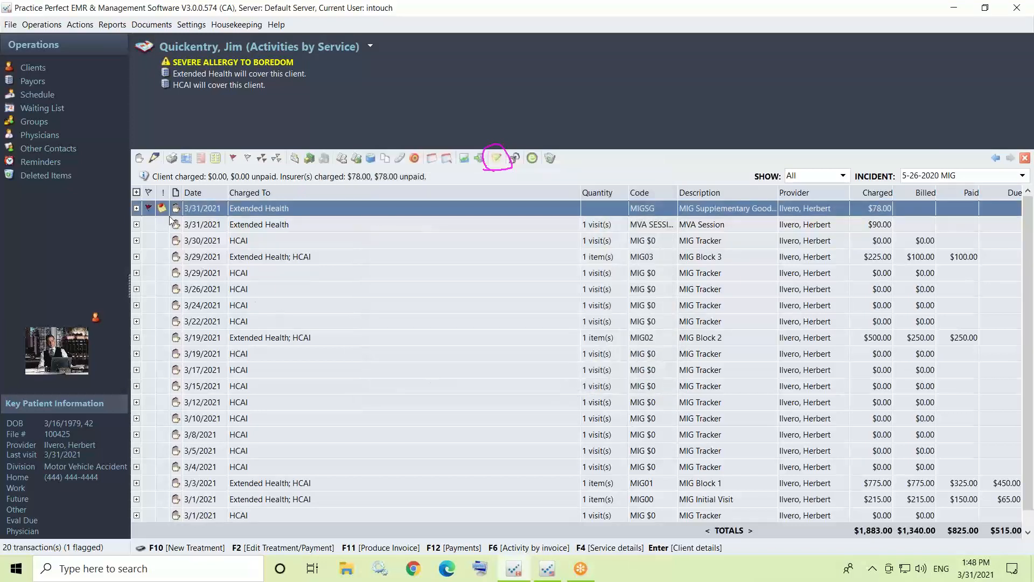
pyautogui.click(683, 10)
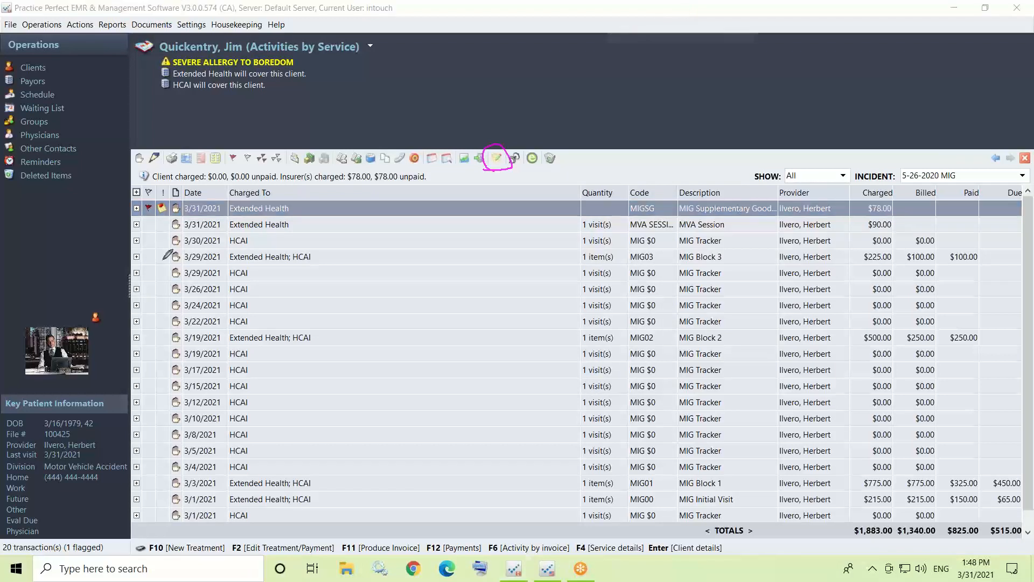
pyautogui.moveTo(179, 221)
pyautogui.mouseDown()
pyautogui.moveTo(153, 220)
pyautogui.moveTo(179, 228)
pyautogui.mouseUp()
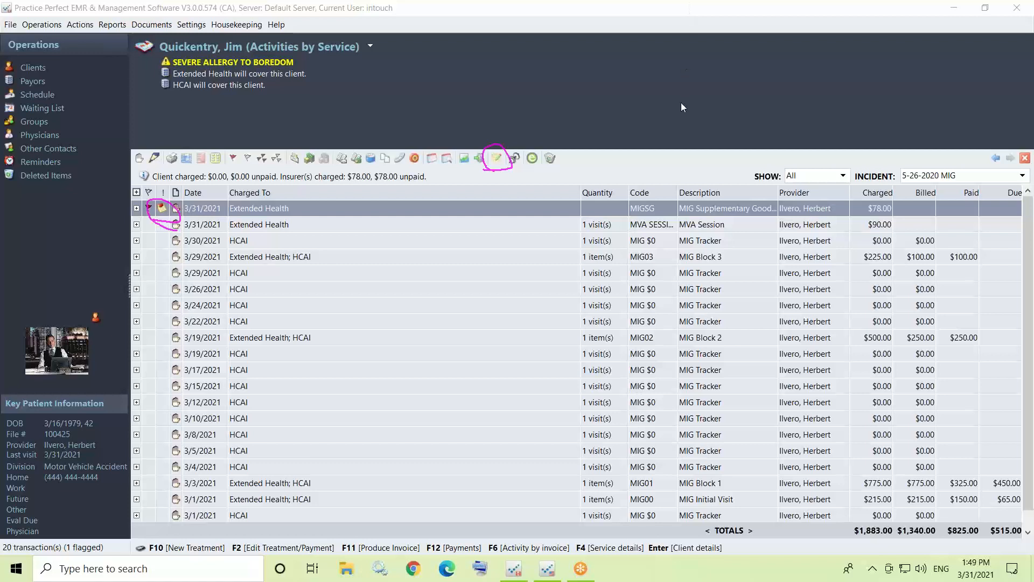
# Reopen the TEST OCF 23 document from the client's detail record, examine the explanation area in its treatment details, and close the form.
pyautogui.click(710, 305)
pyautogui.doubleClick(711, 304)
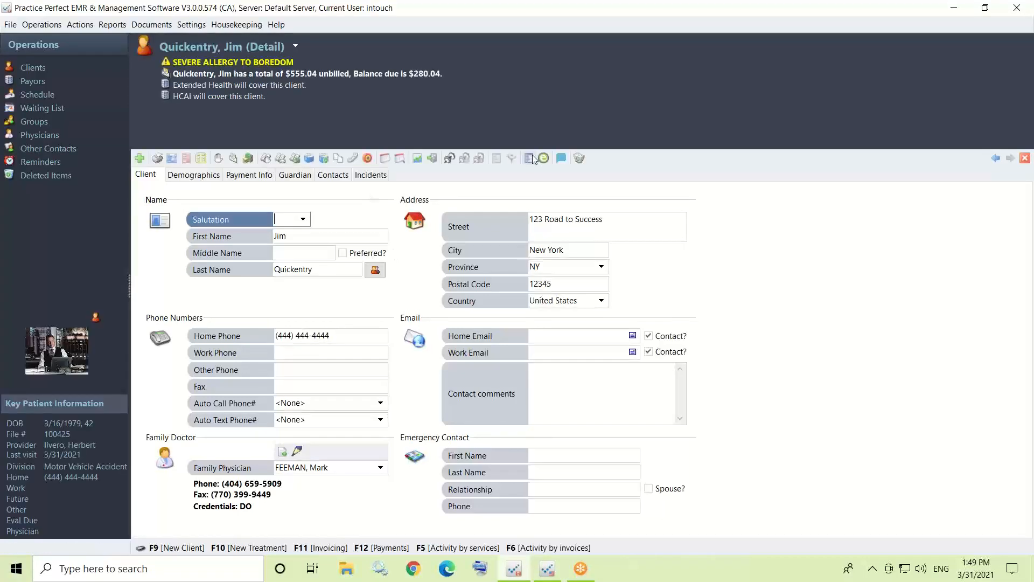
pyautogui.click(532, 156)
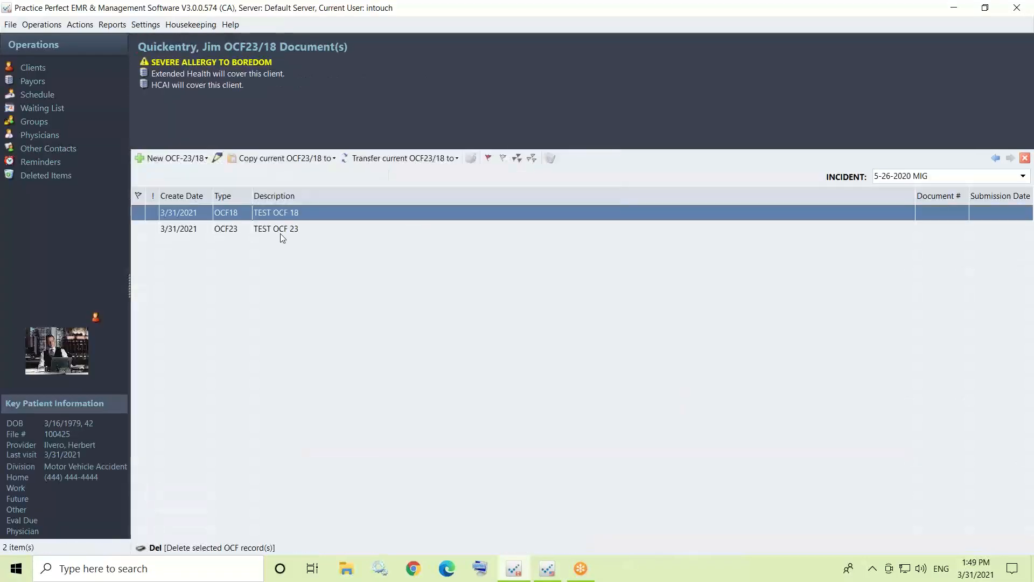
pyautogui.click(282, 235)
pyautogui.click(218, 159)
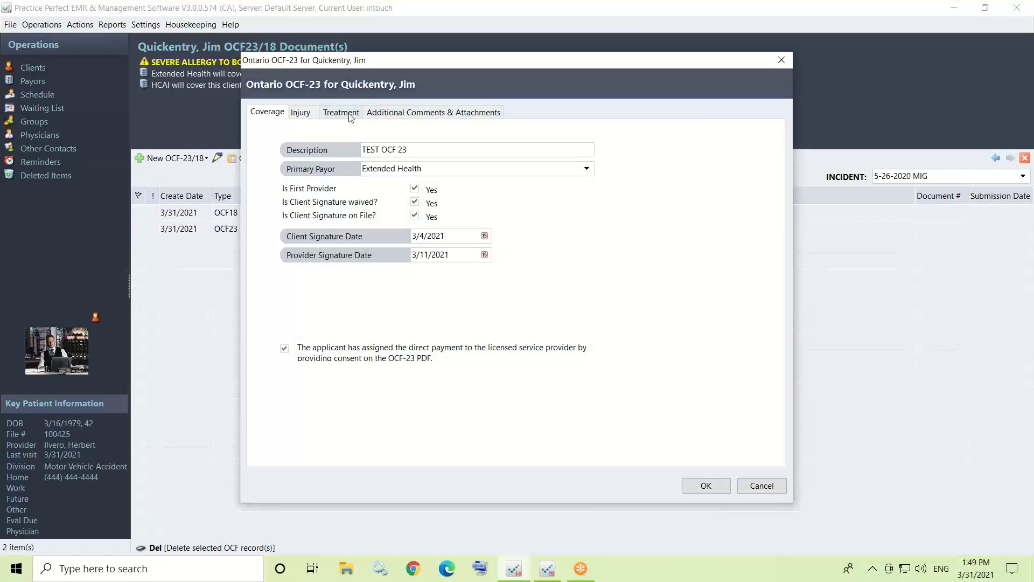
pyautogui.click(349, 114)
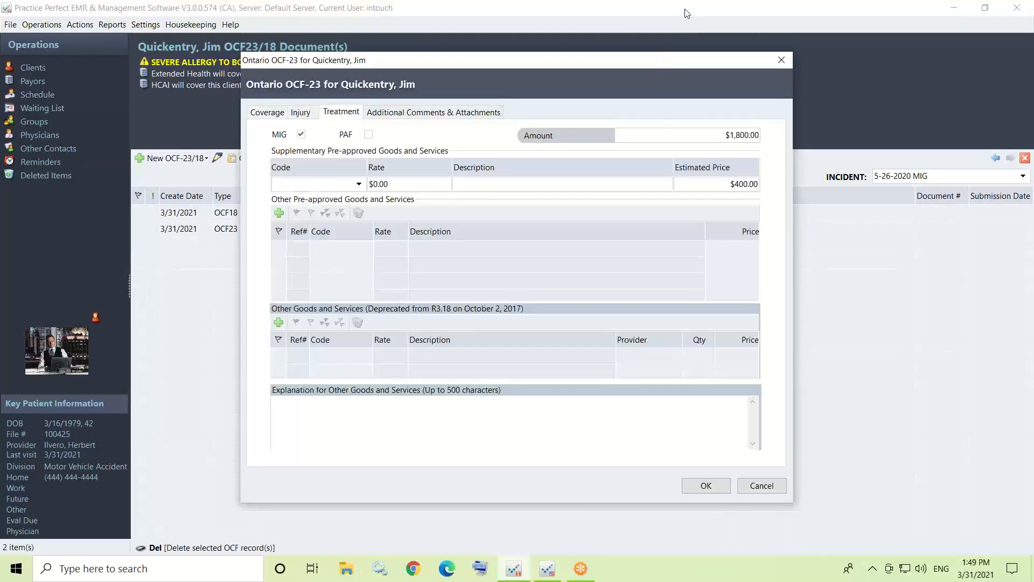
pyautogui.click(685, 9)
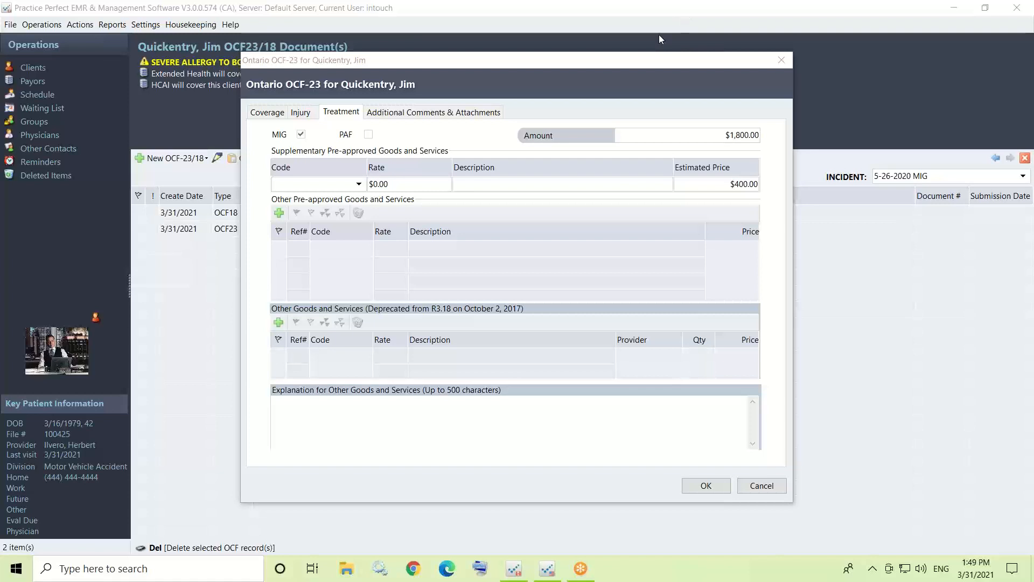
pyautogui.moveTo(505, 407)
pyautogui.mouseDown()
pyautogui.moveTo(323, 407)
pyautogui.moveTo(493, 385)
pyautogui.moveTo(483, 387)
pyautogui.mouseUp()
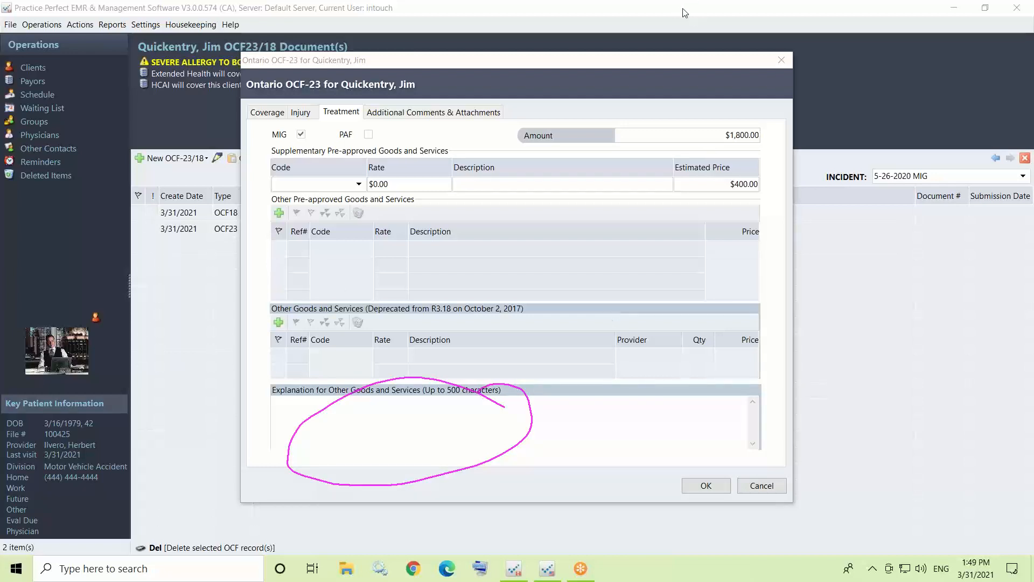
pyautogui.click(681, 102)
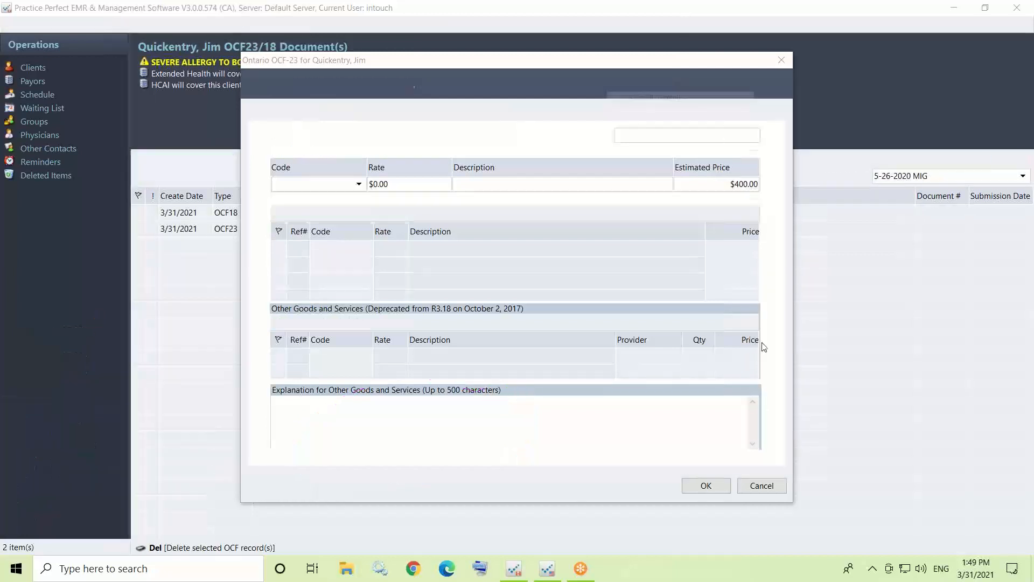
pyautogui.click(714, 492)
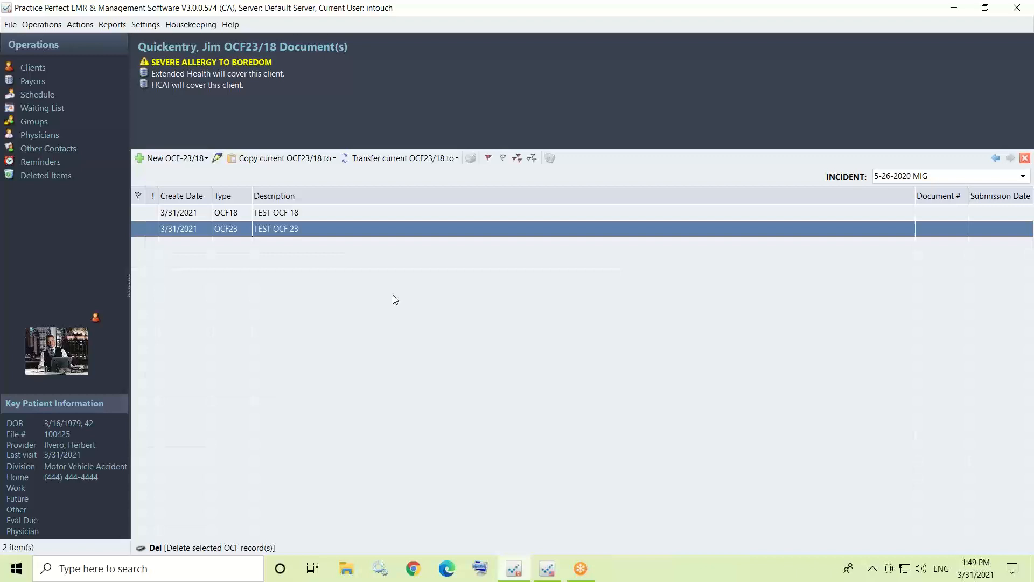
# Review the client's HCAI invoice in the activities by invoice, and examine the MIG Block 3 transactions in the activities by service.
pyautogui.click(1025, 158)
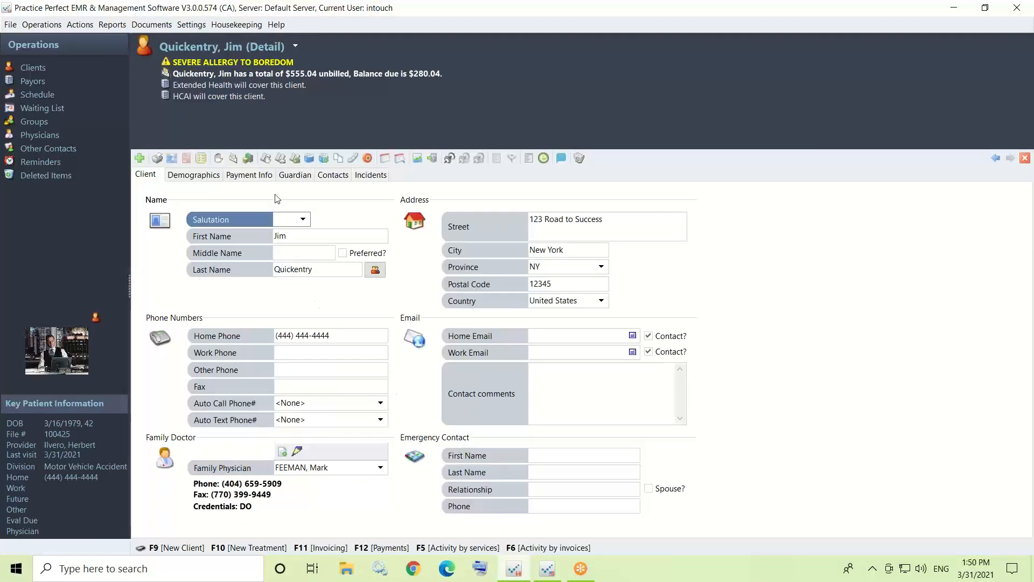
pyautogui.click(266, 160)
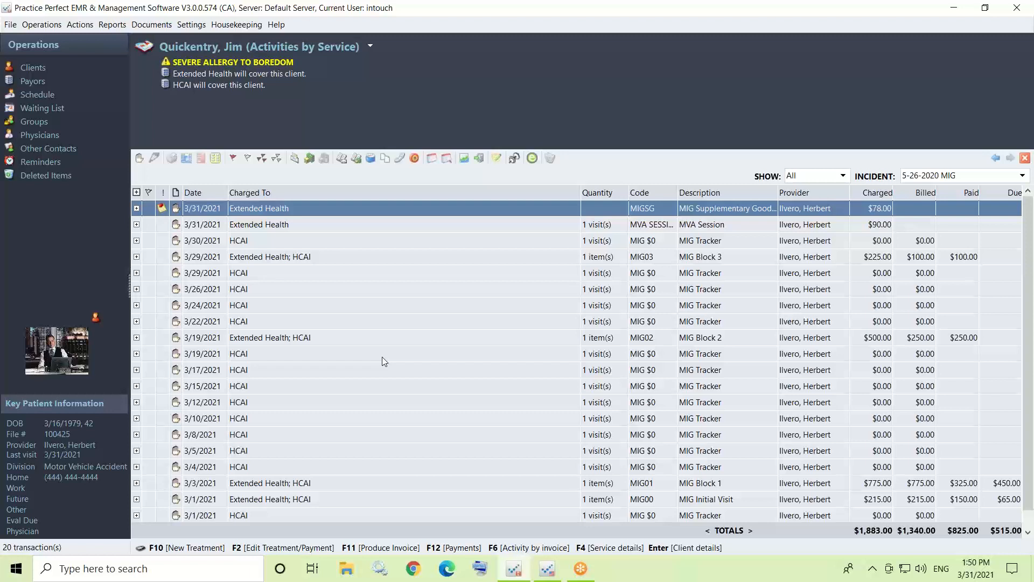
pyautogui.click(341, 158)
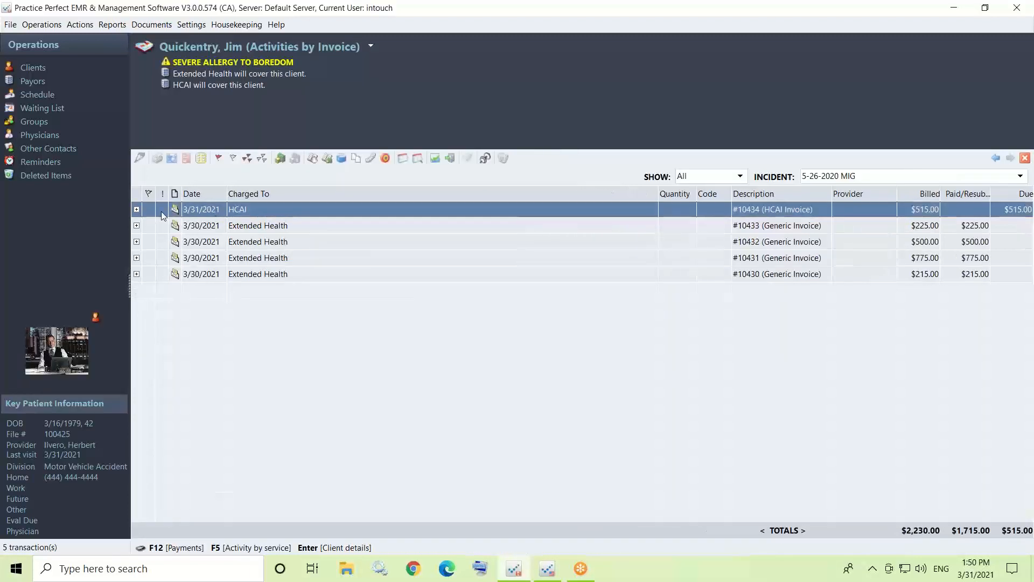
pyautogui.click(148, 210)
pyautogui.click(147, 210)
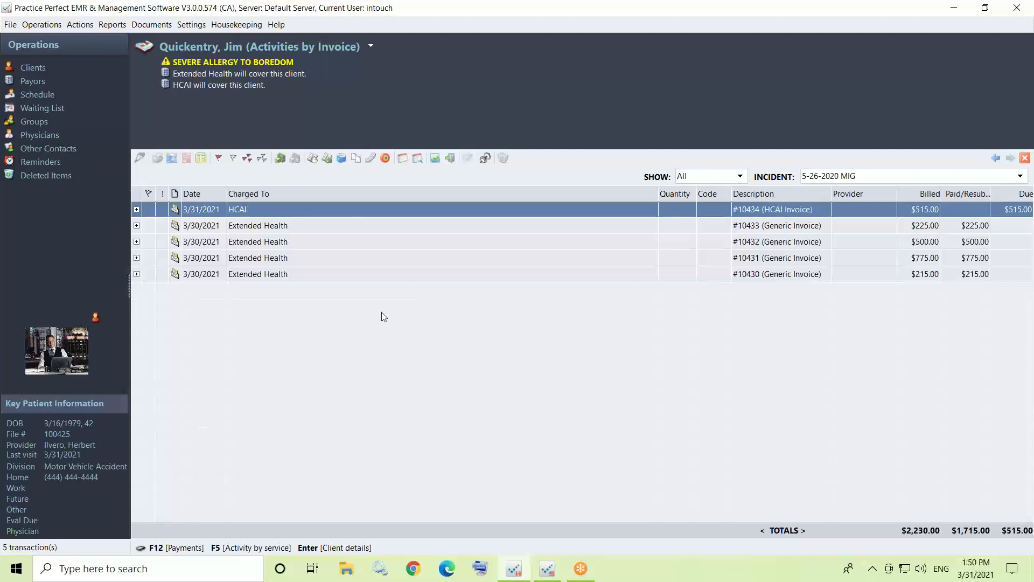
pyautogui.click(312, 158)
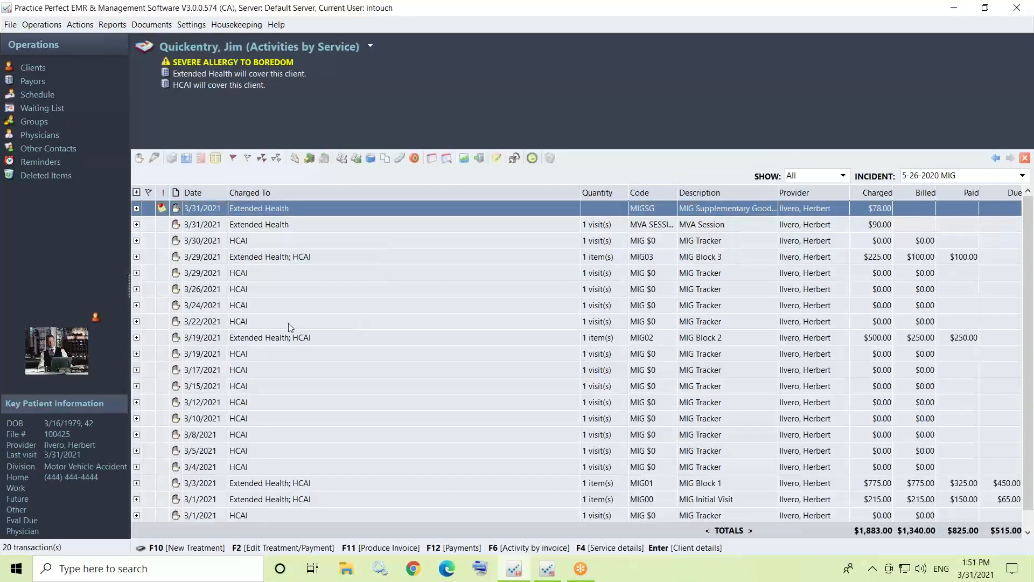
pyautogui.click(137, 257)
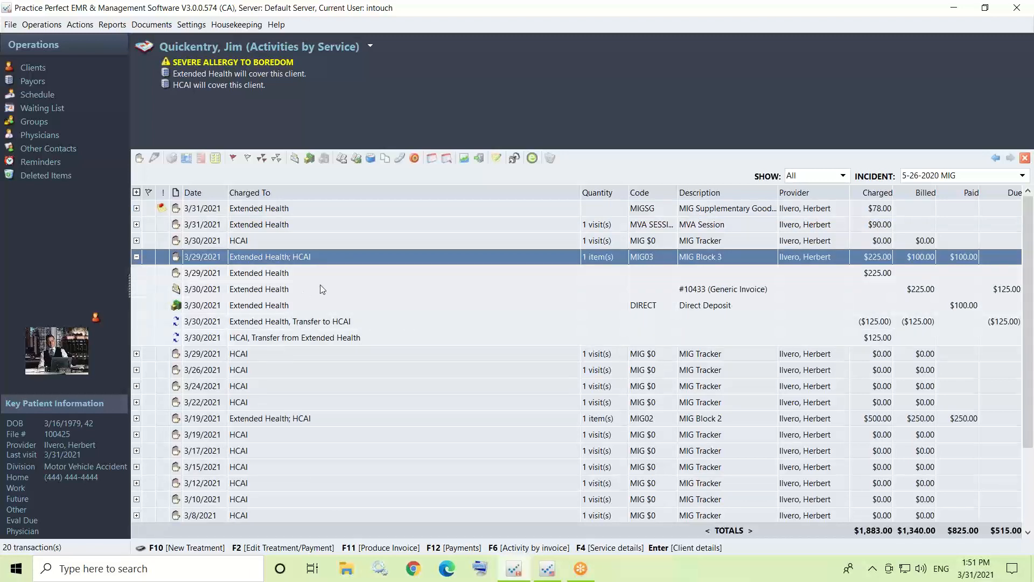
# Show the client's activities by invoice for the 5-26-2020 MIG incident and flag the 3/31/2021 HCAI invoice.
pyautogui.click(687, 7)
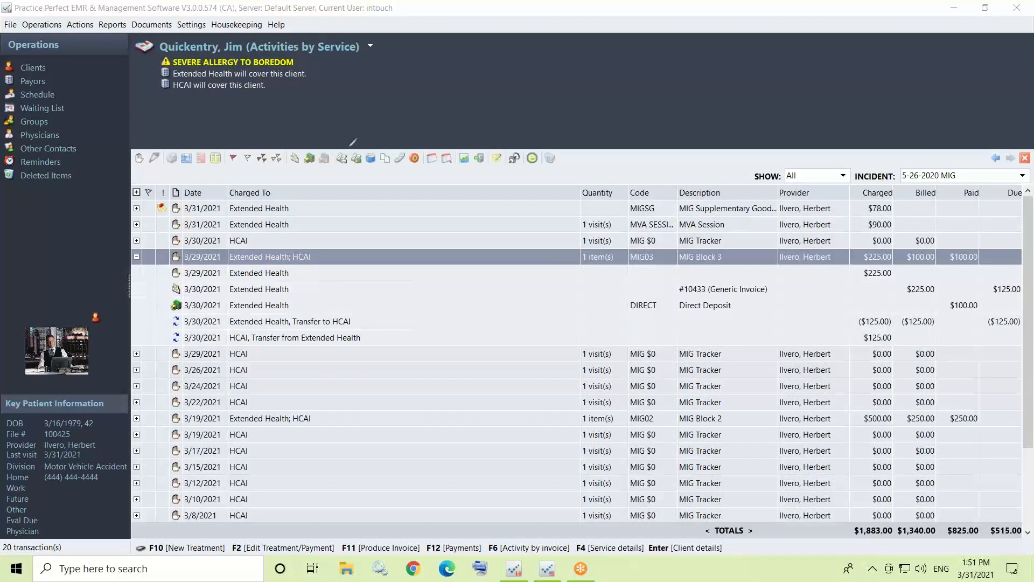
pyautogui.moveTo(351, 145)
pyautogui.mouseDown()
pyautogui.moveTo(335, 162)
pyautogui.moveTo(347, 138)
pyautogui.mouseUp()
pyautogui.click(345, 160)
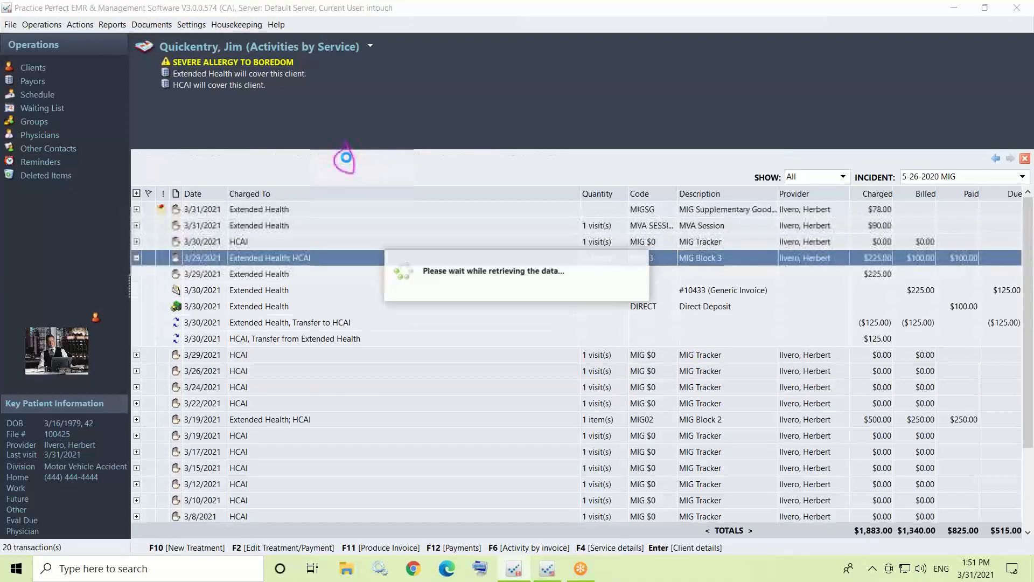
pyautogui.click(149, 209)
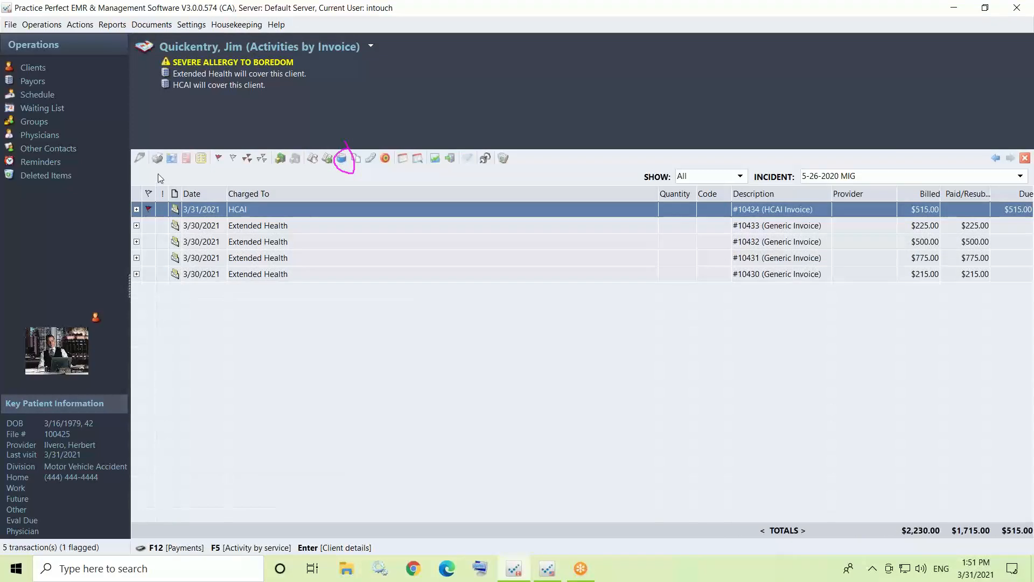
# Preview a reprint of the flagged HCAI invoice using the AISI Invoice style.
pyautogui.click(685, 9)
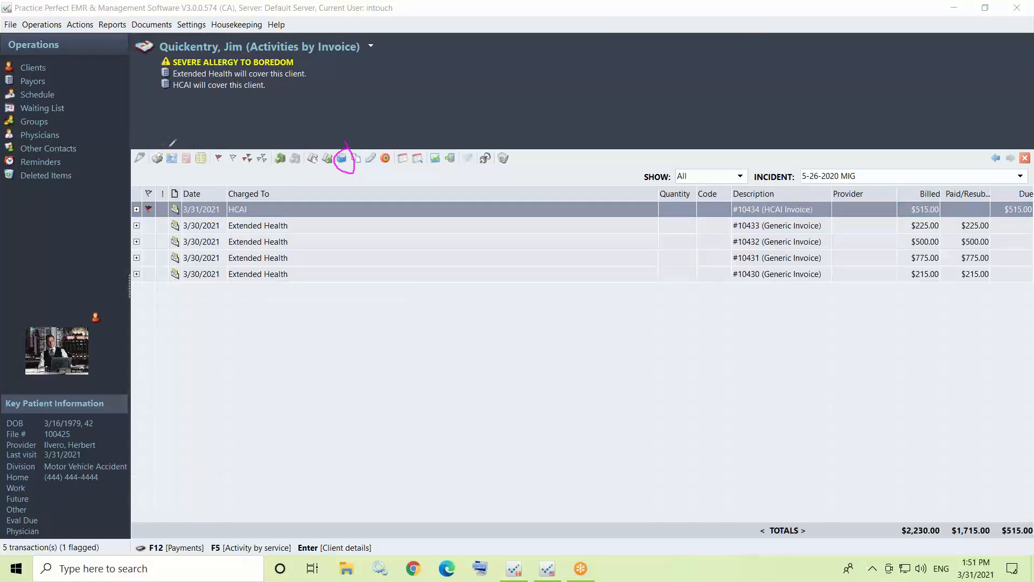
pyautogui.moveTo(168, 152)
pyautogui.mouseDown()
pyautogui.moveTo(158, 171)
pyautogui.moveTo(167, 151)
pyautogui.mouseUp()
pyautogui.click(159, 157)
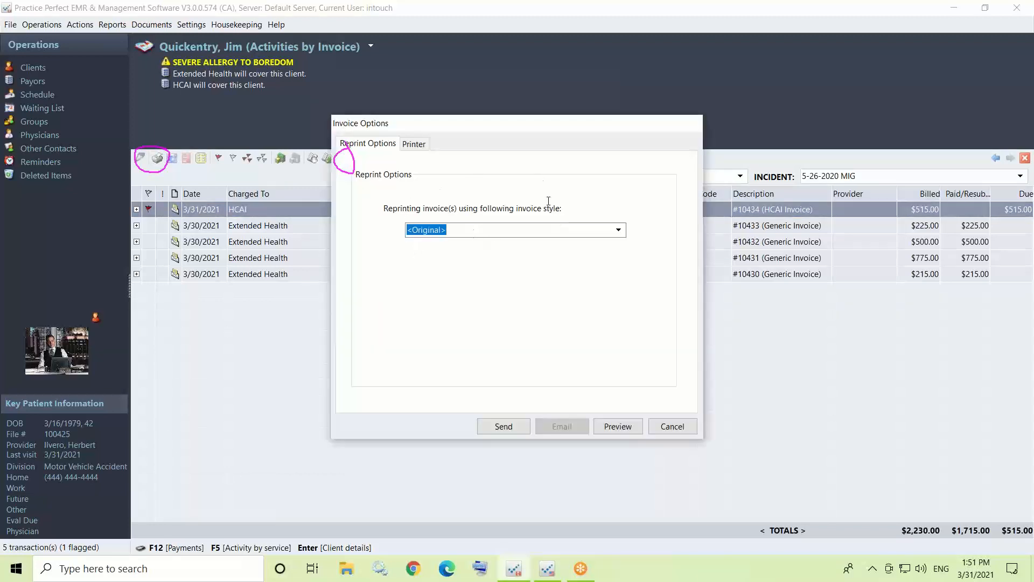
pyautogui.click(619, 231)
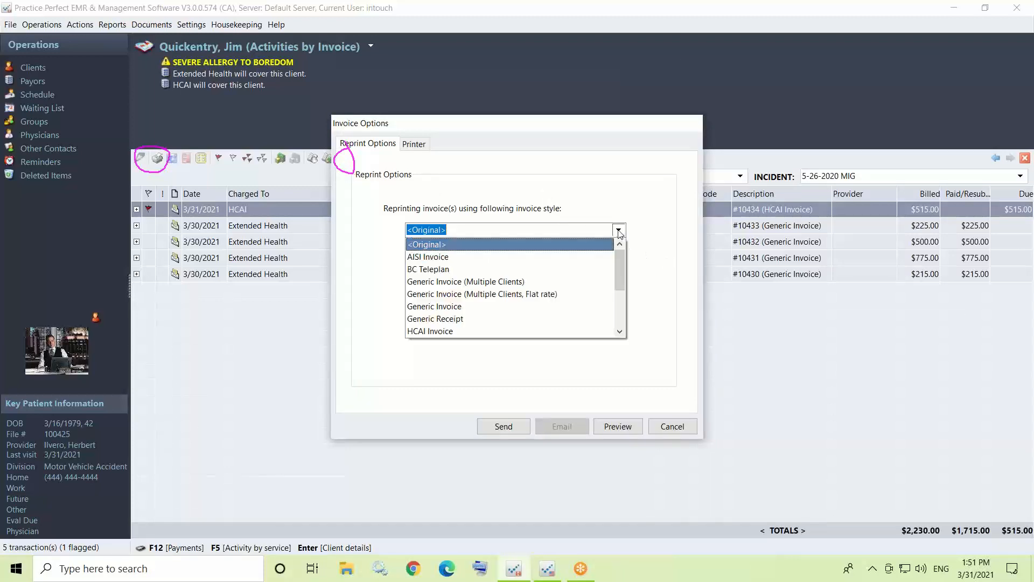
pyautogui.click(440, 258)
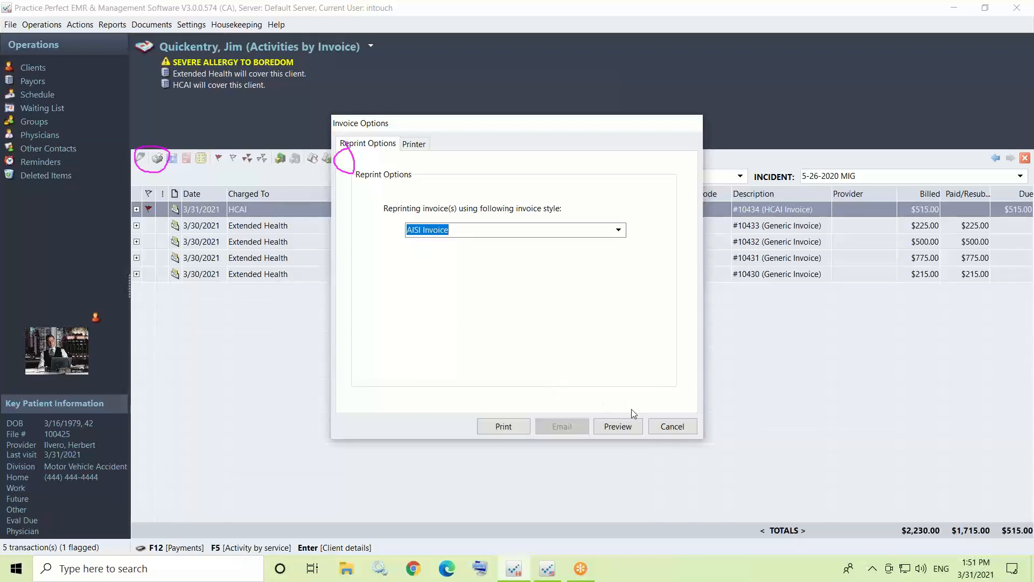
pyautogui.click(624, 428)
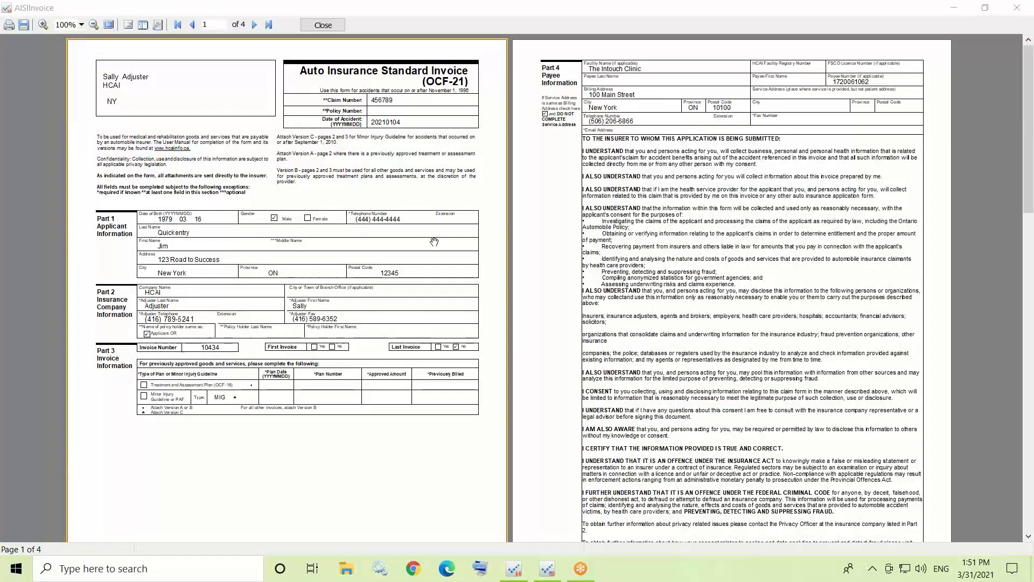
# Examine the goods and services and reimbursable fees in the OCF-21 Version C preview, then close it and cancel the reprint.
pyautogui.scroll(-10, 433, 250)
pyautogui.scroll(5, 434, 251)
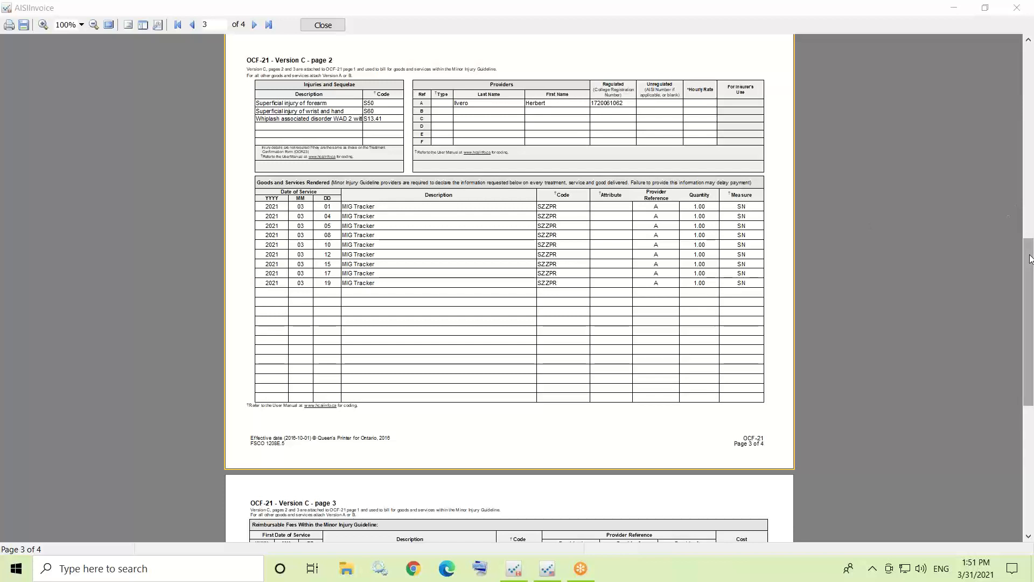
pyautogui.moveTo(1030, 259); pyautogui.dragTo(1032, 304)
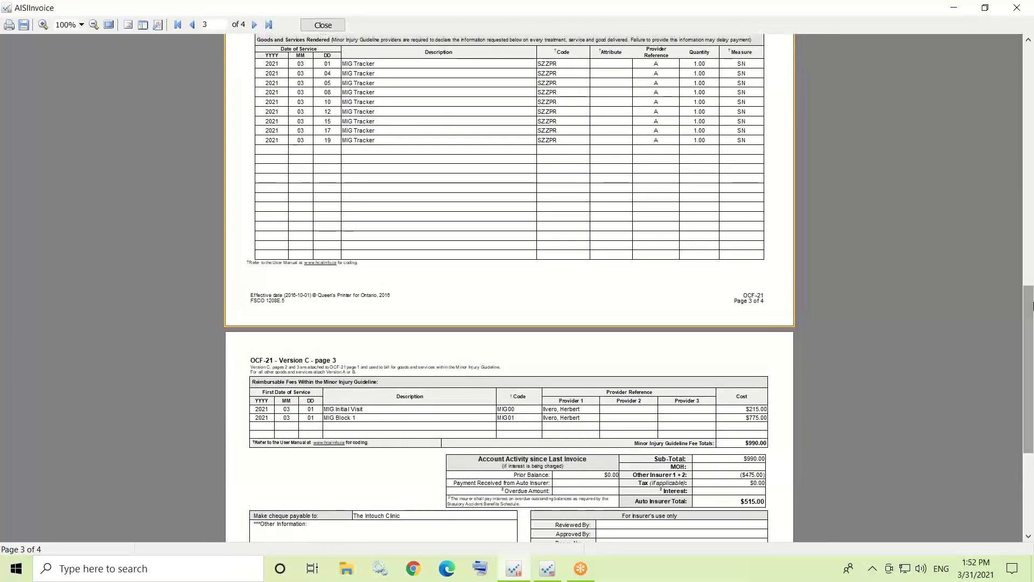
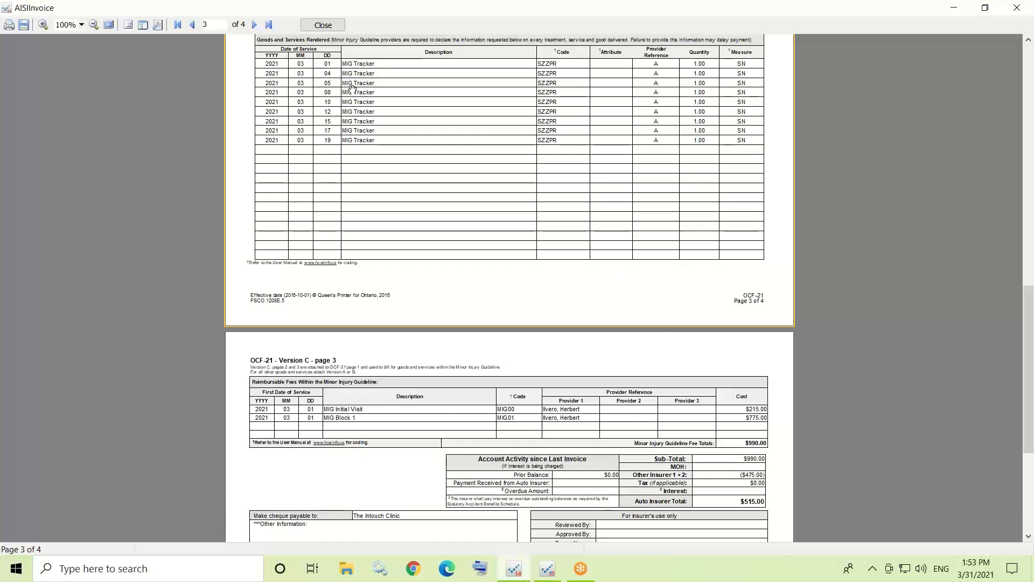
pyautogui.click(321, 25)
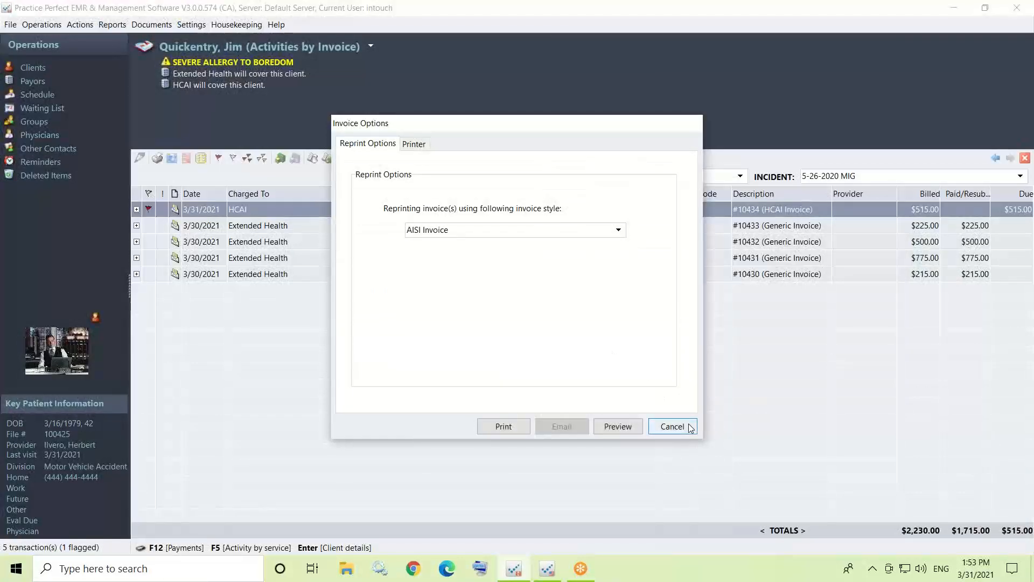
pyautogui.click(672, 426)
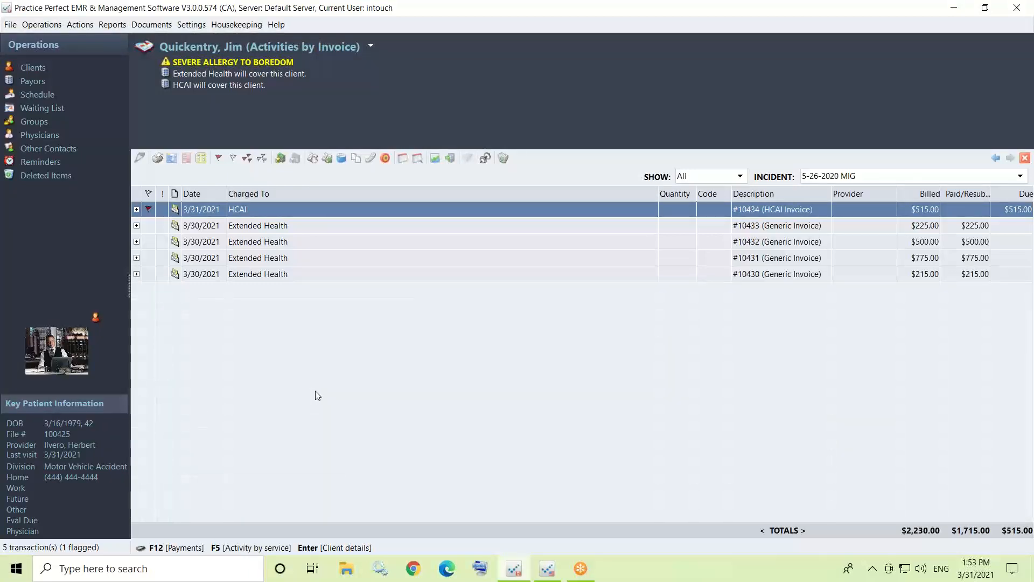
# Return to the client's activities by service and show the 3-29-2021 MIG Split incident.
pyautogui.click(312, 161)
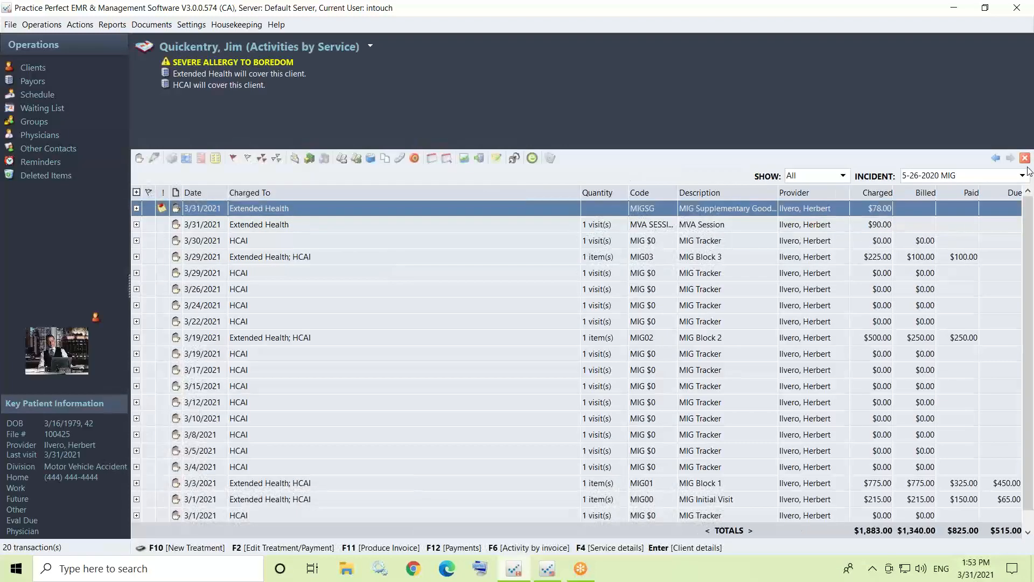
pyautogui.click(1022, 178)
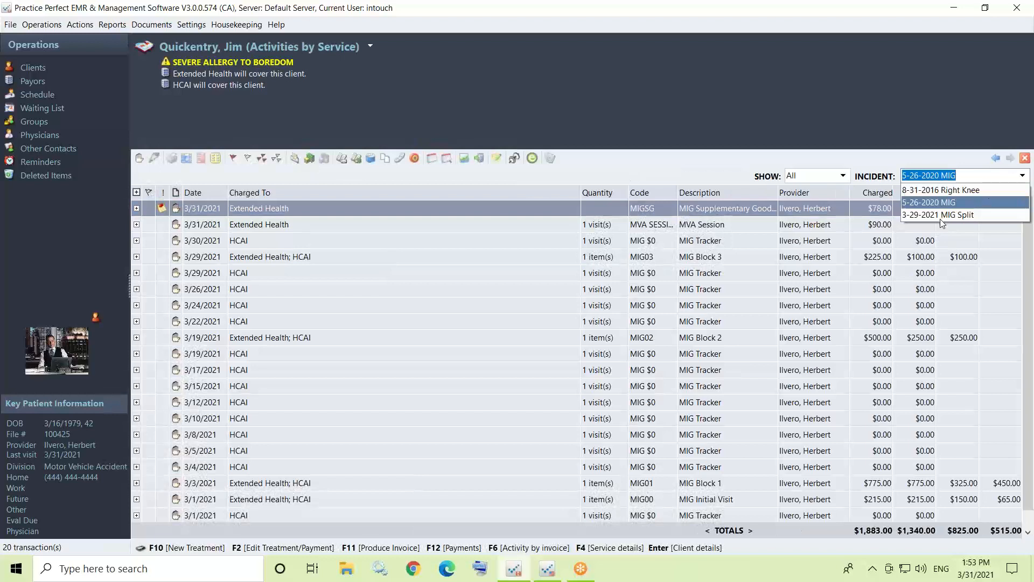
pyautogui.click(939, 216)
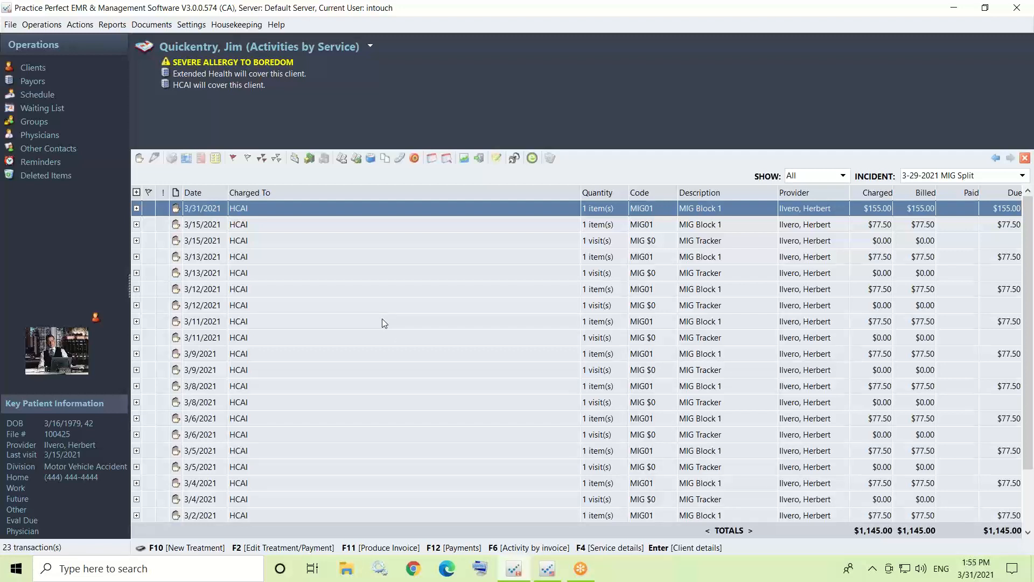
# Flag the MIG Block 1 services dated 3/11/2021, 3/12/2021 and 3/13/2021 and check their combined insurer charges.
pyautogui.click(161, 324)
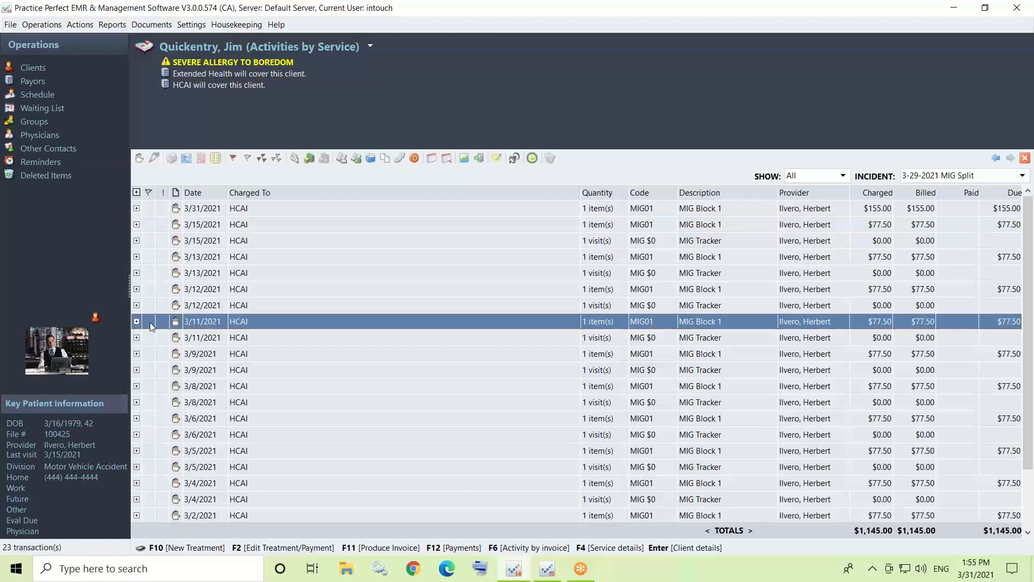
pyautogui.click(149, 321)
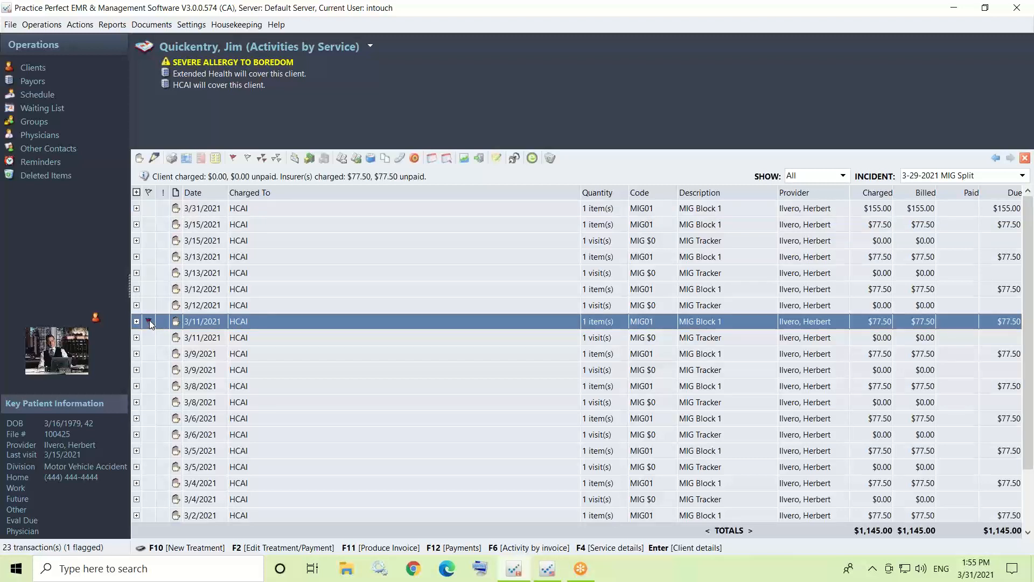
pyautogui.click(144, 289)
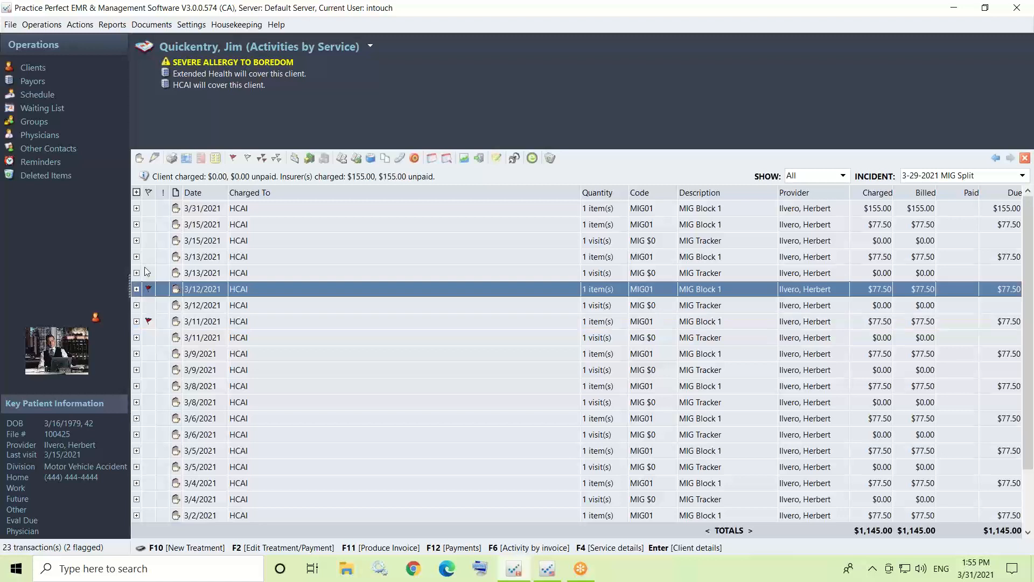
pyautogui.click(144, 256)
pyautogui.click(146, 257)
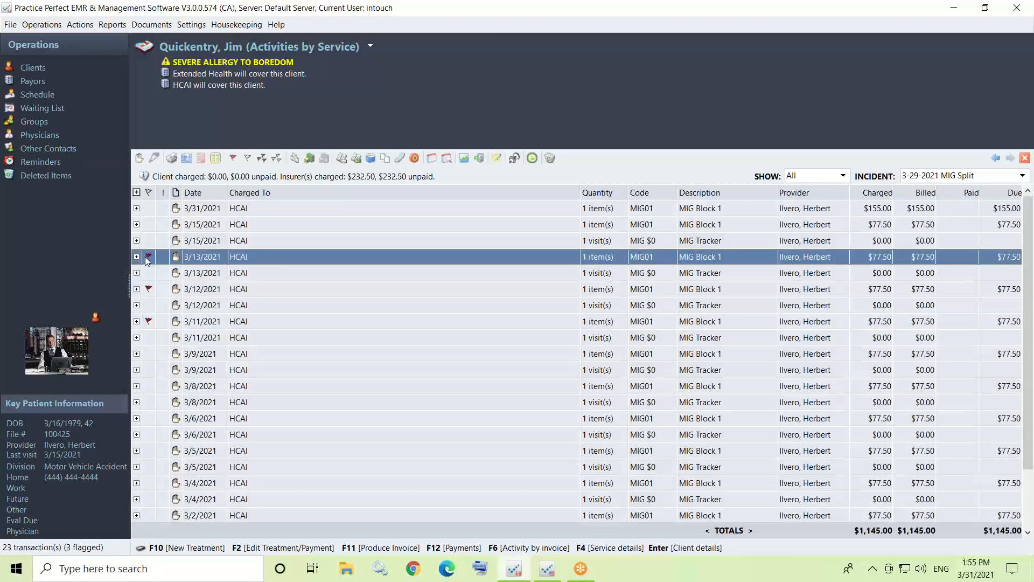
pyautogui.click(686, 9)
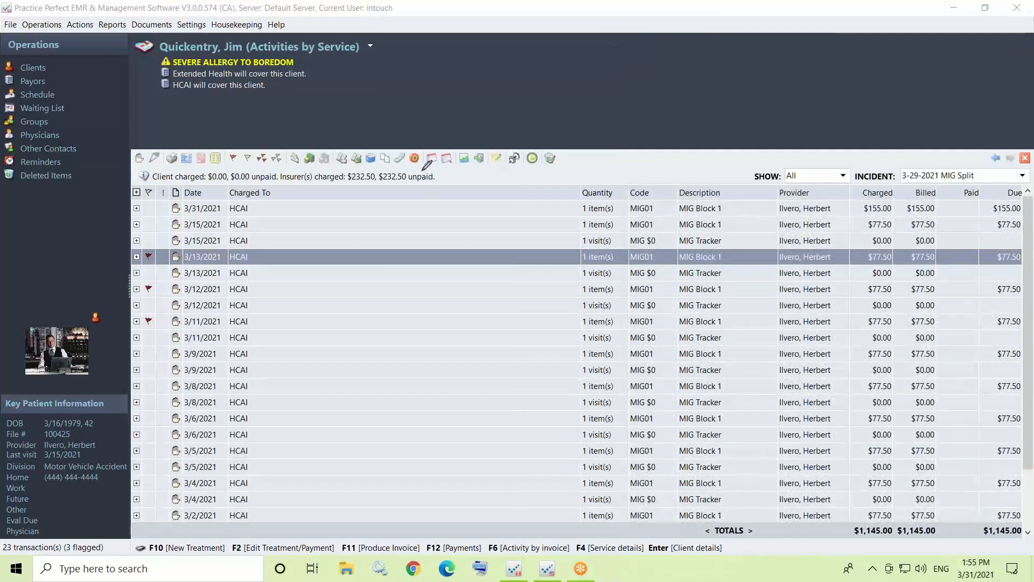
pyautogui.moveTo(376, 194); pyautogui.dragTo(422, 160)
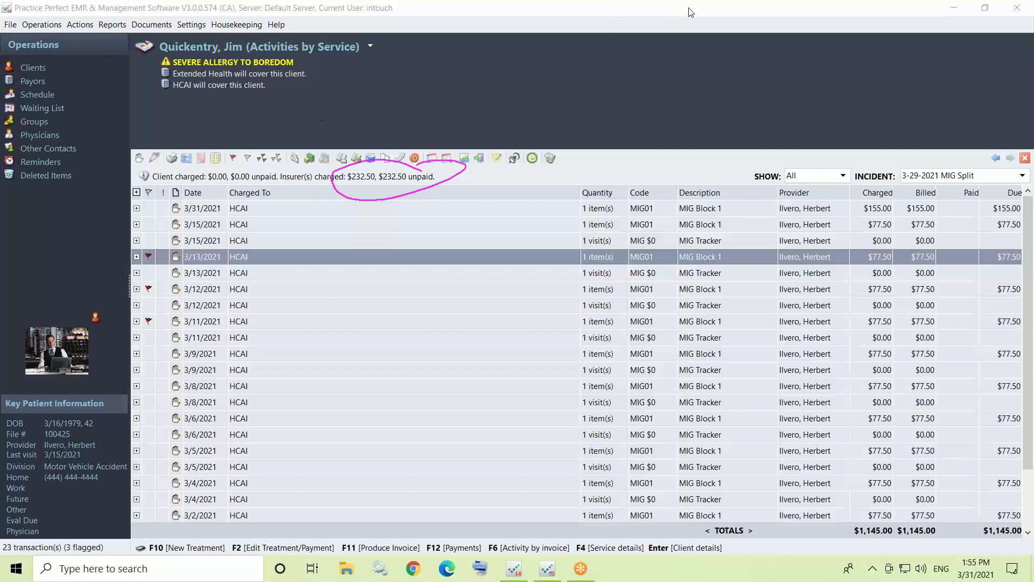
pyautogui.click(664, 97)
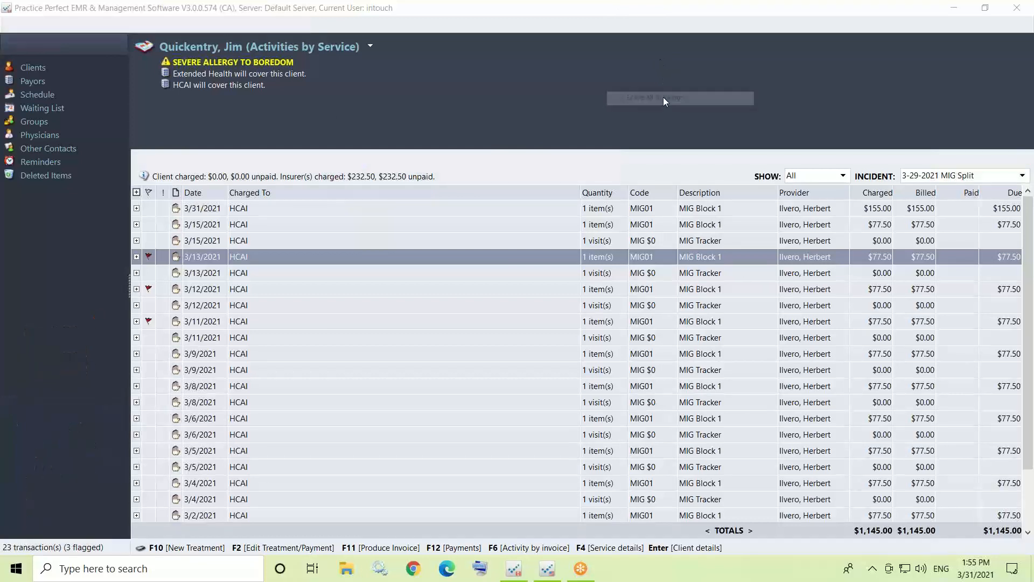
# Add the note "Block 3 $79.00" to the client and clear the flags from all services.
pyautogui.rightClick(295, 122)
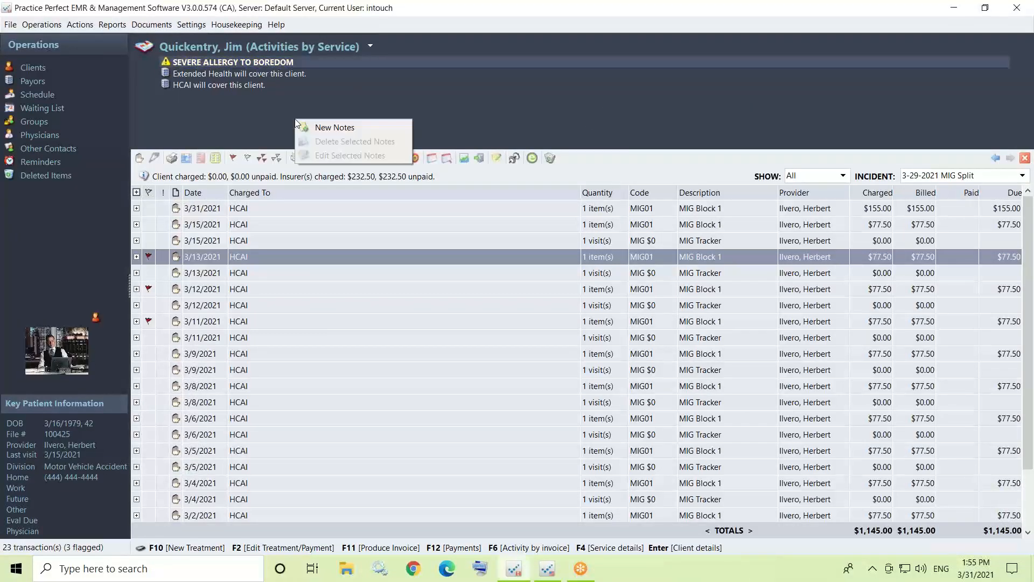
pyautogui.click(334, 129)
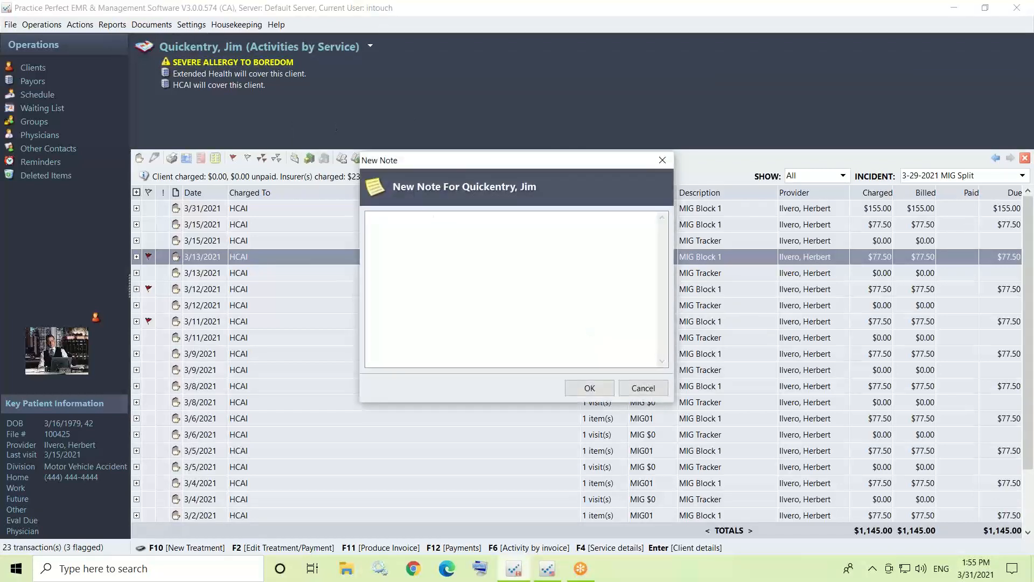
pyautogui.write('Block 3 $79.00')
pyautogui.click(590, 388)
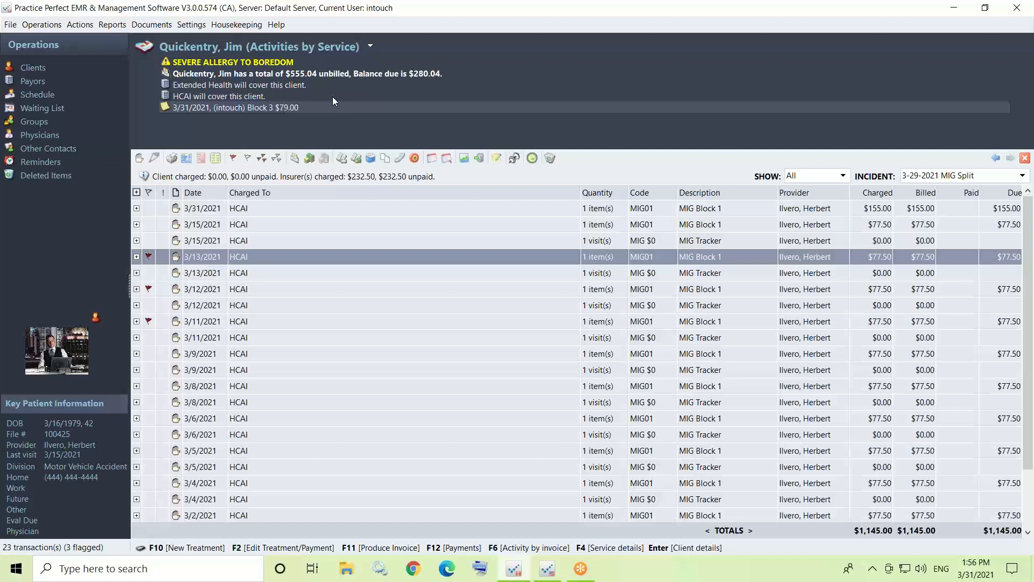
pyautogui.click(280, 157)
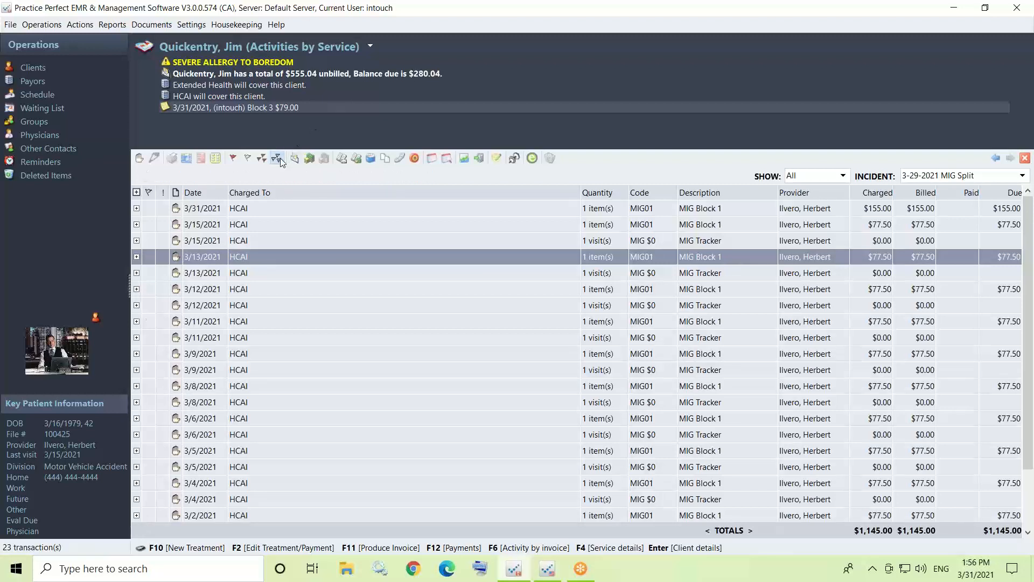
# Open the University learning center link from the program's About information and close the About window.
pyautogui.click(280, 25)
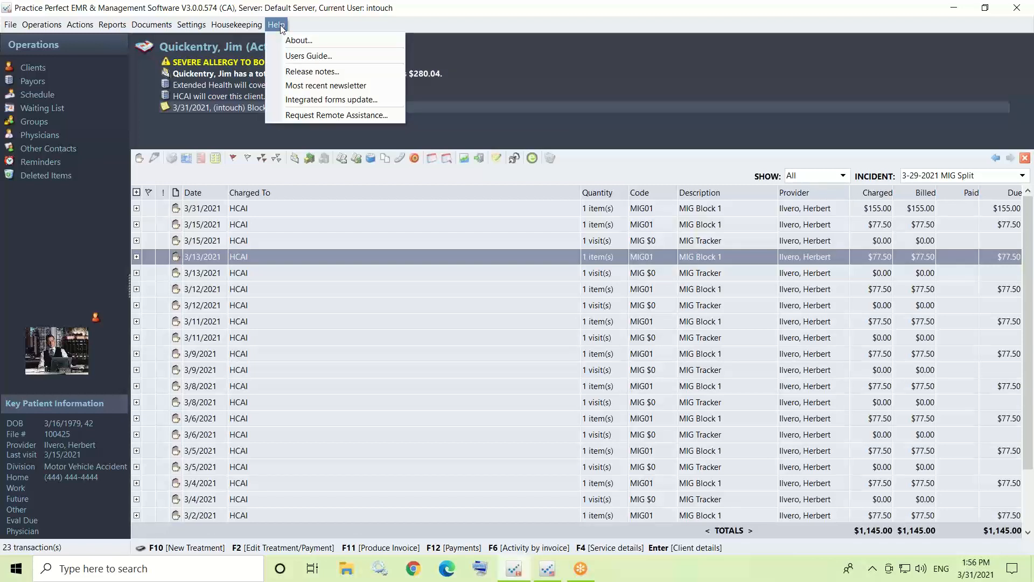
pyautogui.click(342, 41)
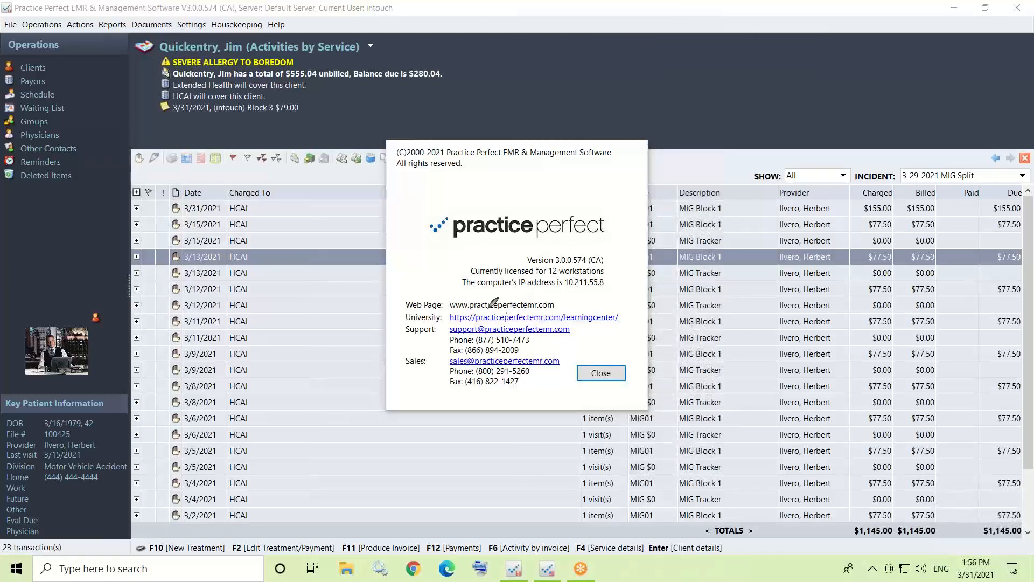
pyautogui.moveTo(507, 310)
pyautogui.mouseDown()
pyautogui.moveTo(398, 312)
pyautogui.moveTo(471, 322)
pyautogui.mouseUp()
pyautogui.moveTo(644, 307); pyautogui.dragTo(504, 311)
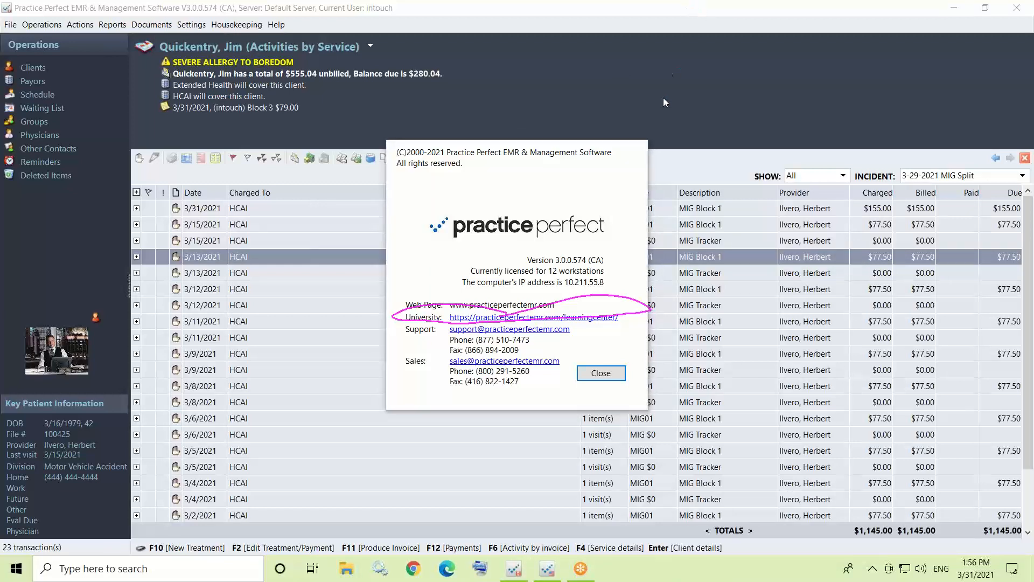
pyautogui.click(538, 322)
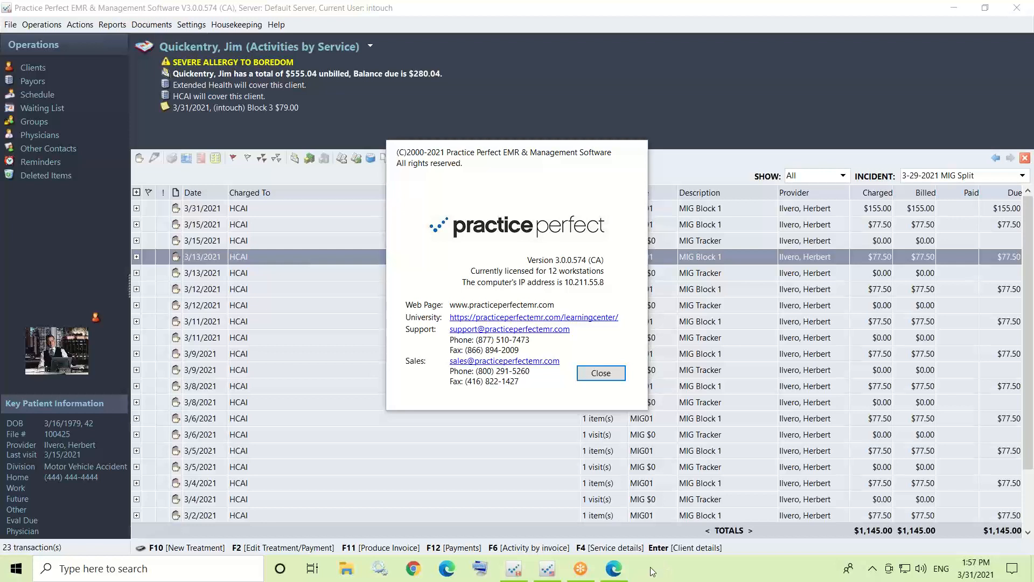
pyautogui.click(601, 376)
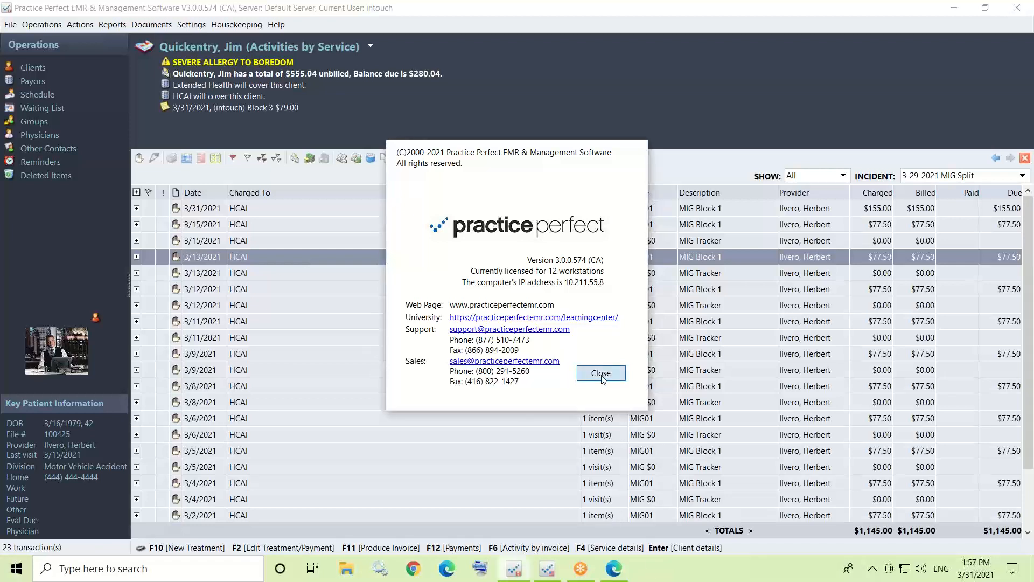
# Switch to Microsoft Edge and examine the Ontario tutorials on HCAI setup and OCF forms in the learning center.
pyautogui.click(616, 572)
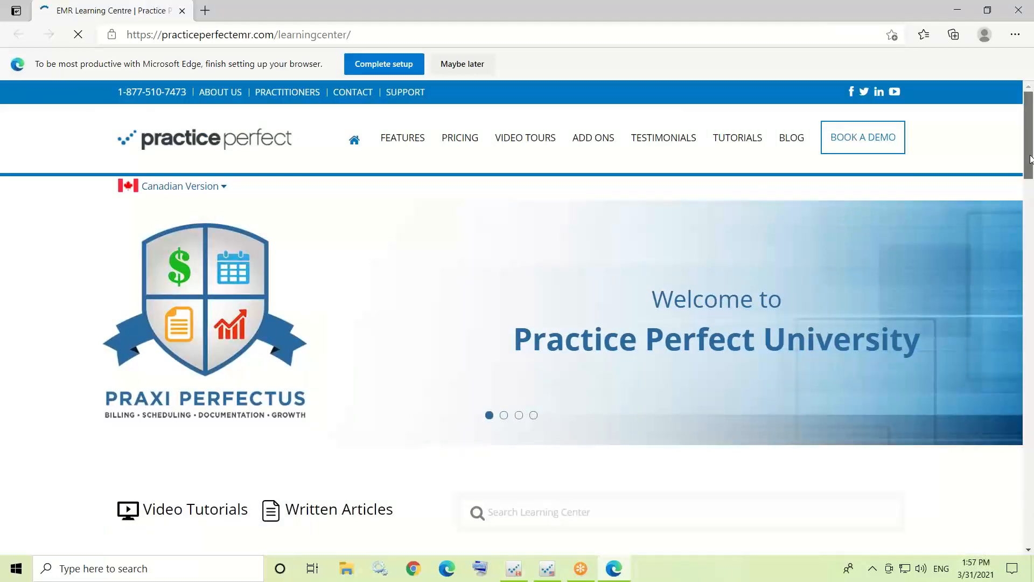
pyautogui.moveTo(1030, 159); pyautogui.dragTo(1033, 368)
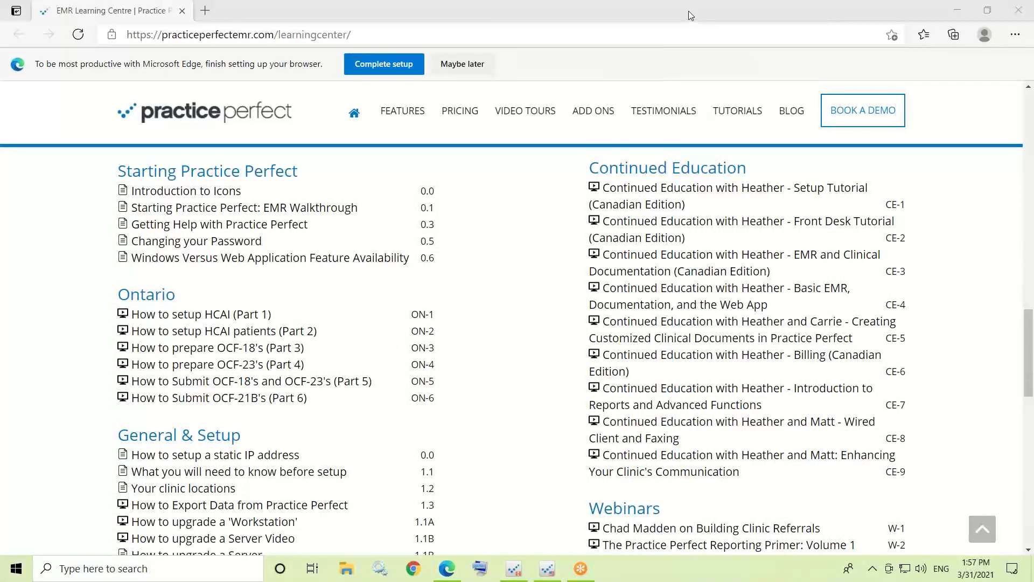
pyautogui.click(233, 280)
pyautogui.moveTo(105, 332)
pyautogui.mouseDown()
pyautogui.moveTo(385, 405)
pyautogui.moveTo(222, 266)
pyautogui.moveTo(211, 272)
pyautogui.mouseUp()
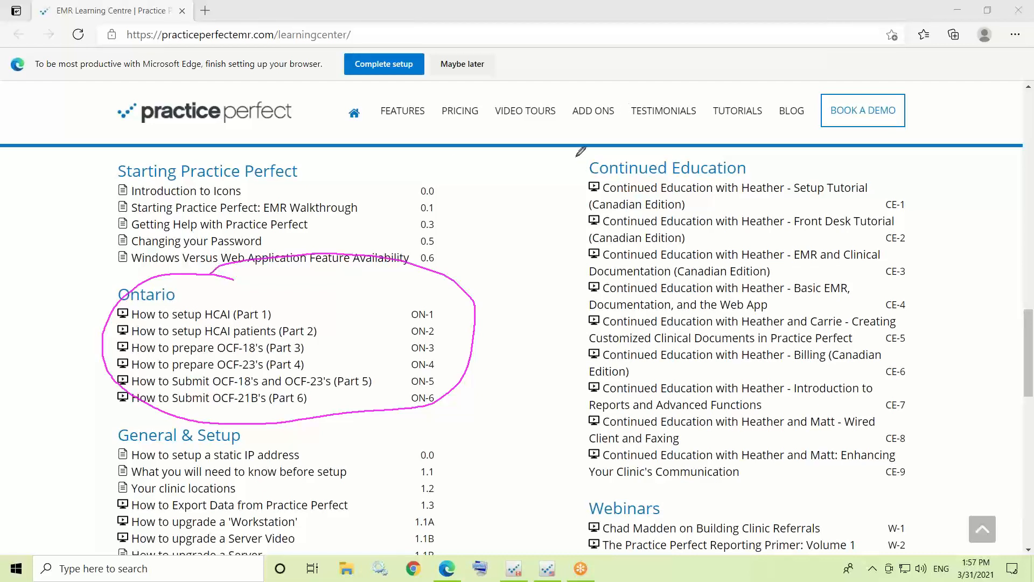
# Outline the Continued Education tutorial list in the learning center and switch back to Practice Perfect.
pyautogui.moveTo(577, 156)
pyautogui.mouseDown()
pyautogui.moveTo(590, 482)
pyautogui.moveTo(952, 478)
pyautogui.mouseUp()
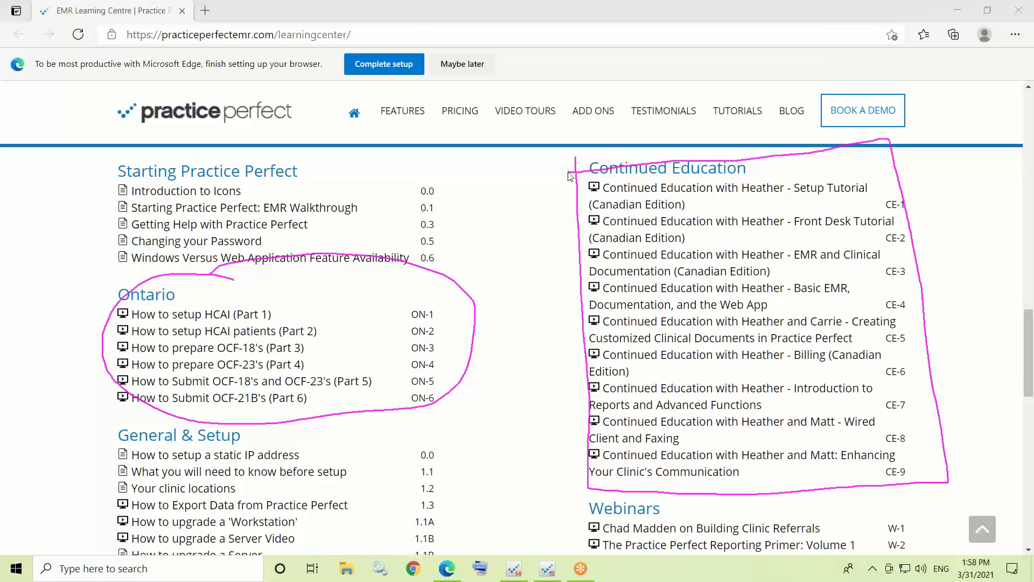
pyautogui.click(516, 572)
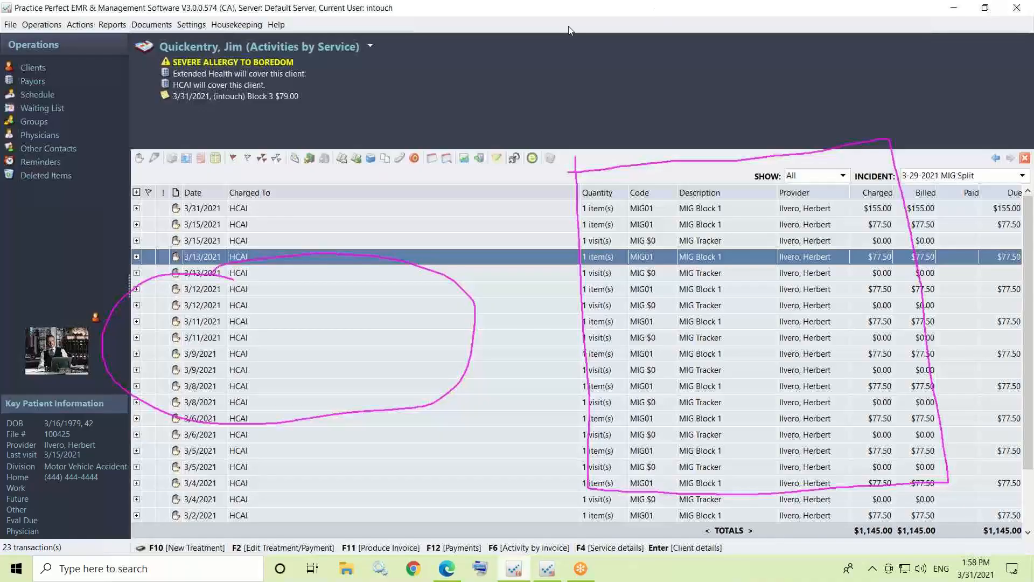
pyautogui.click(685, 5)
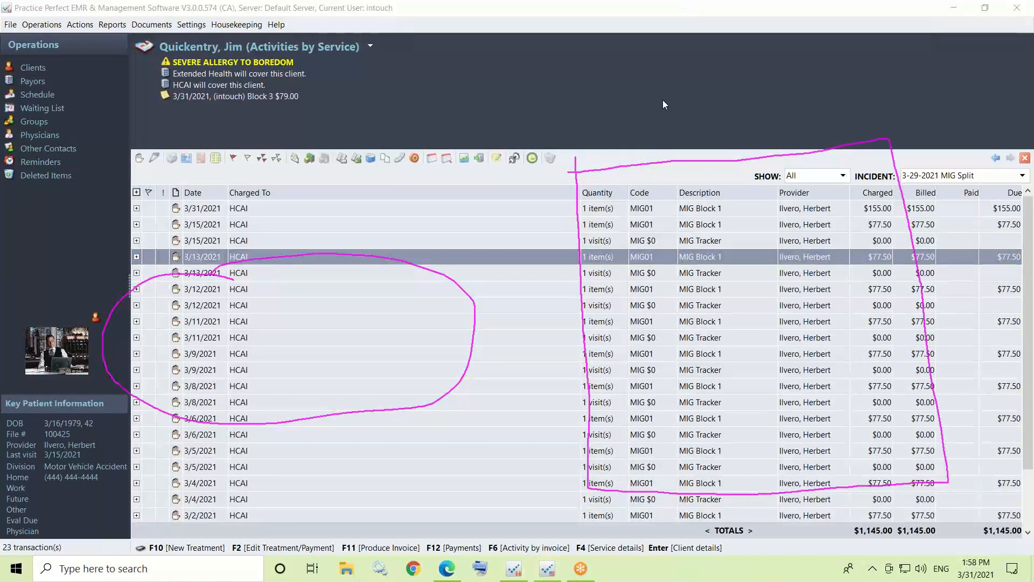
# Open the program's About information and mark the Support contact details with the annotation pen.
pyautogui.click(277, 28)
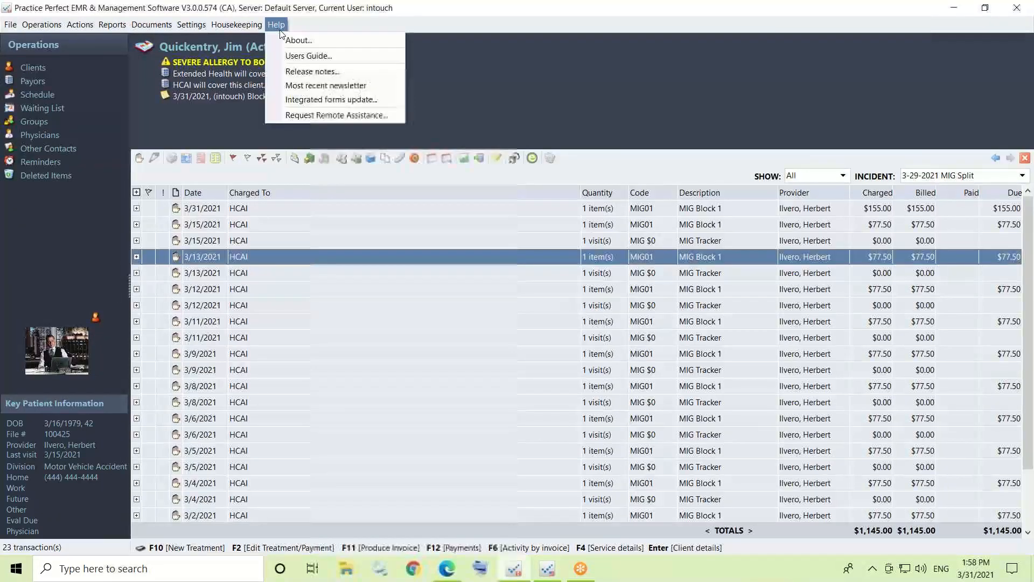
pyautogui.click(312, 41)
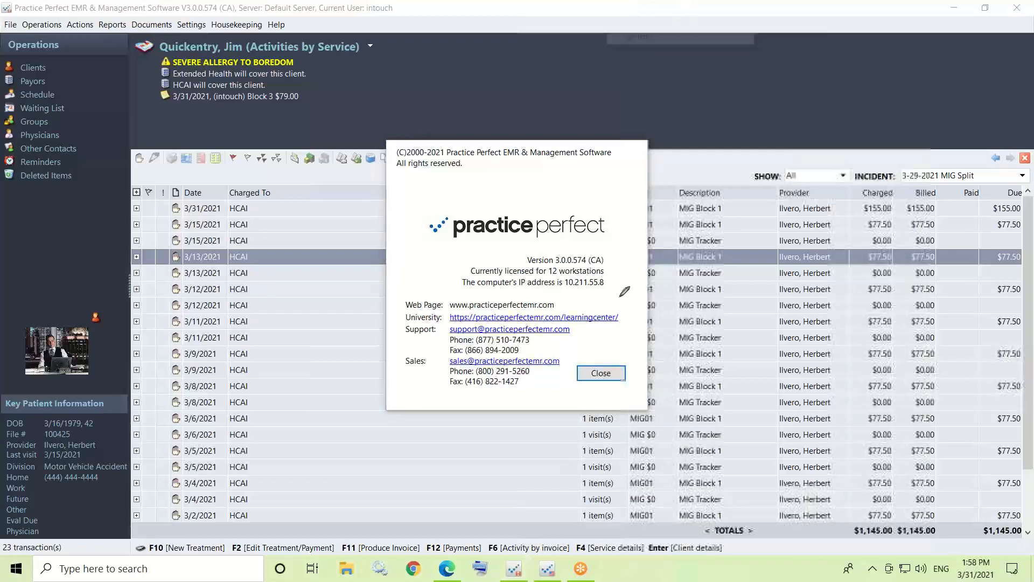
pyautogui.moveTo(399, 325)
pyautogui.mouseDown()
pyautogui.moveTo(399, 353)
pyautogui.moveTo(475, 353)
pyautogui.mouseUp()
pyautogui.moveTo(586, 341)
pyautogui.mouseDown()
pyautogui.moveTo(585, 318)
pyautogui.moveTo(398, 326)
pyautogui.mouseUp()
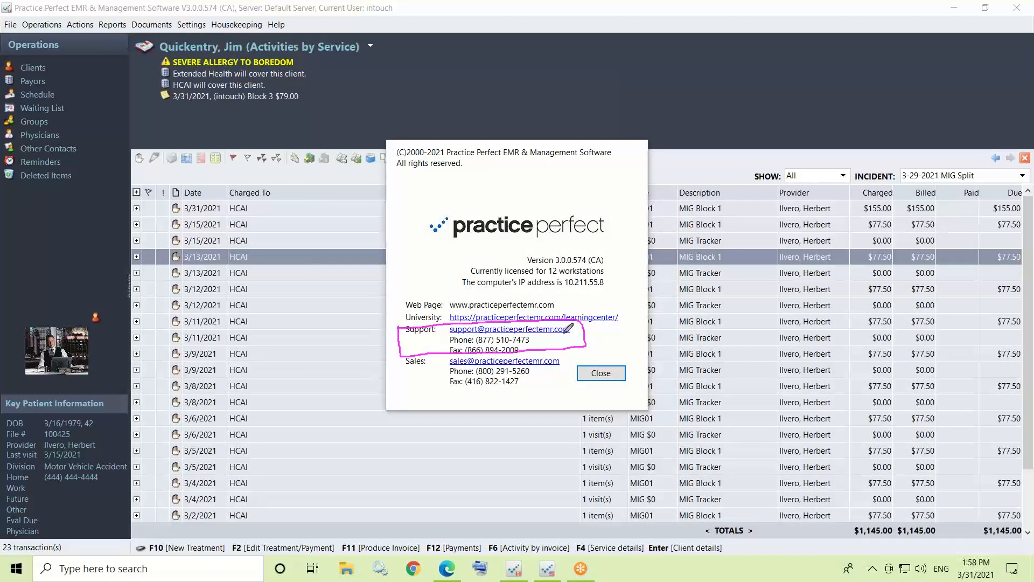
pyautogui.moveTo(564, 332); pyautogui.dragTo(643, 312)
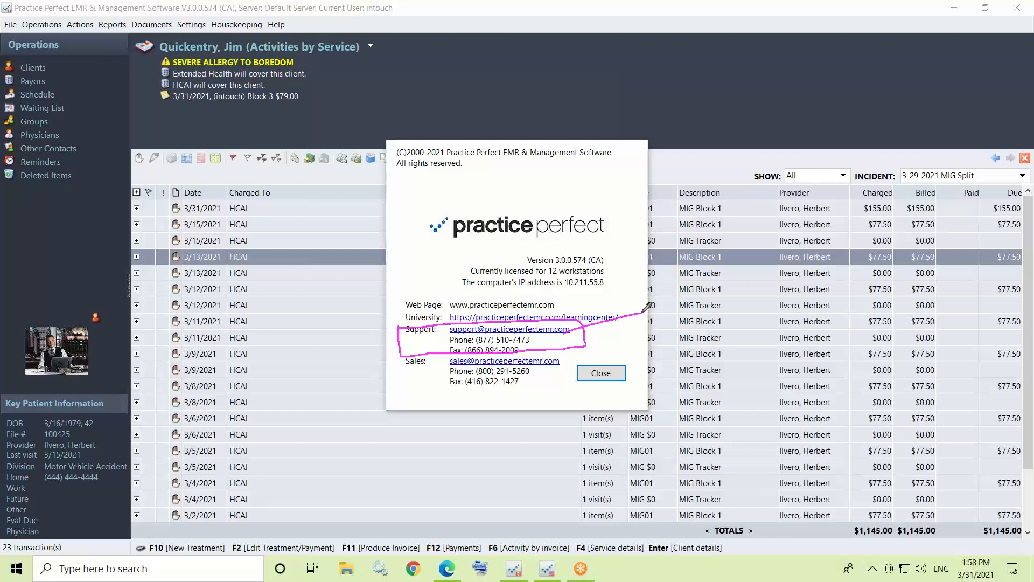